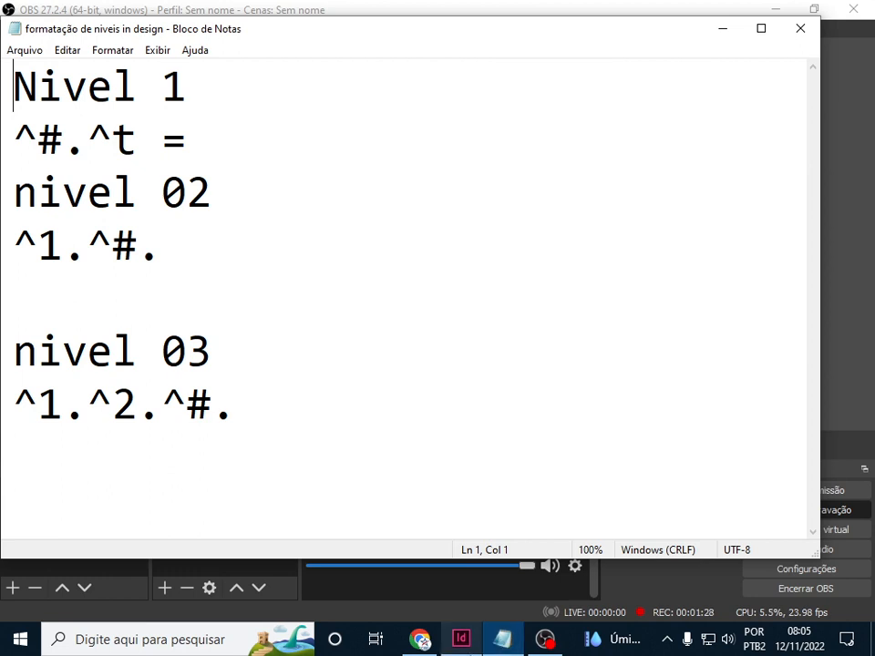
Switch to InDesign and create a new A4 print document in centimetres, without facing pages and with three columns.
left_click(502, 643)
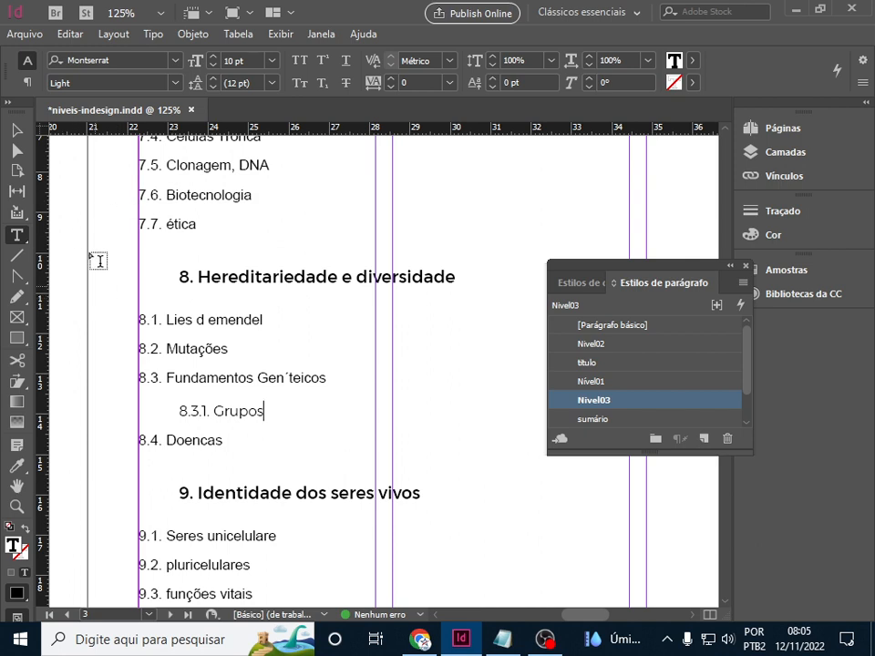
left_click(16, 131)
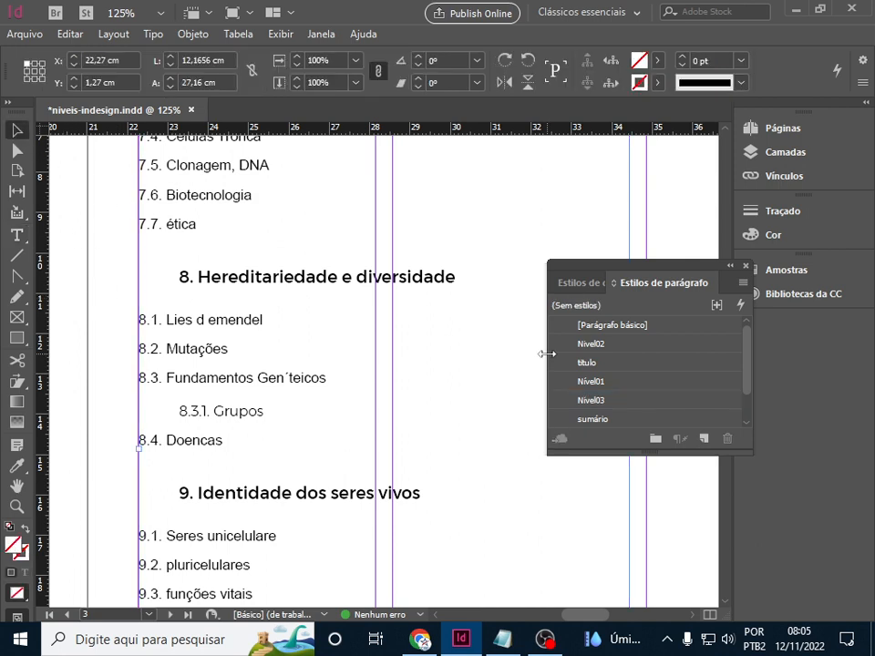
key("ctrl+n")
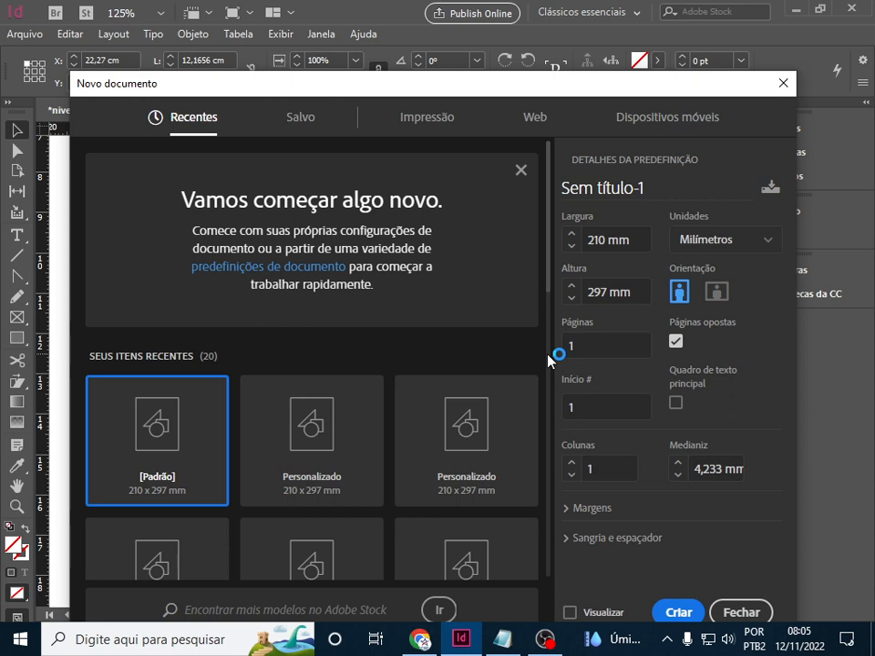
left_click(407, 124)
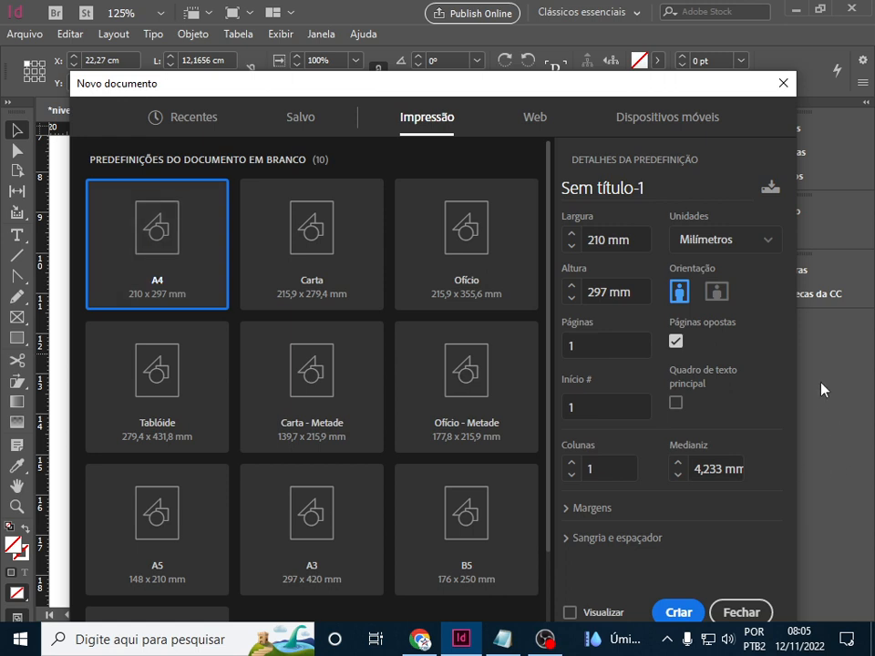
left_click(676, 344)
left_click(774, 242)
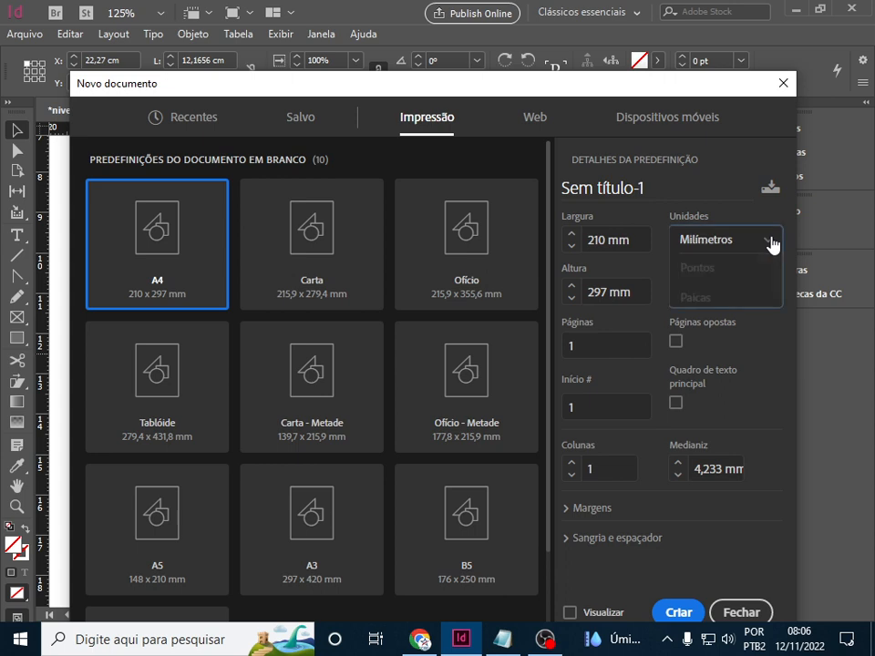
left_click(746, 390)
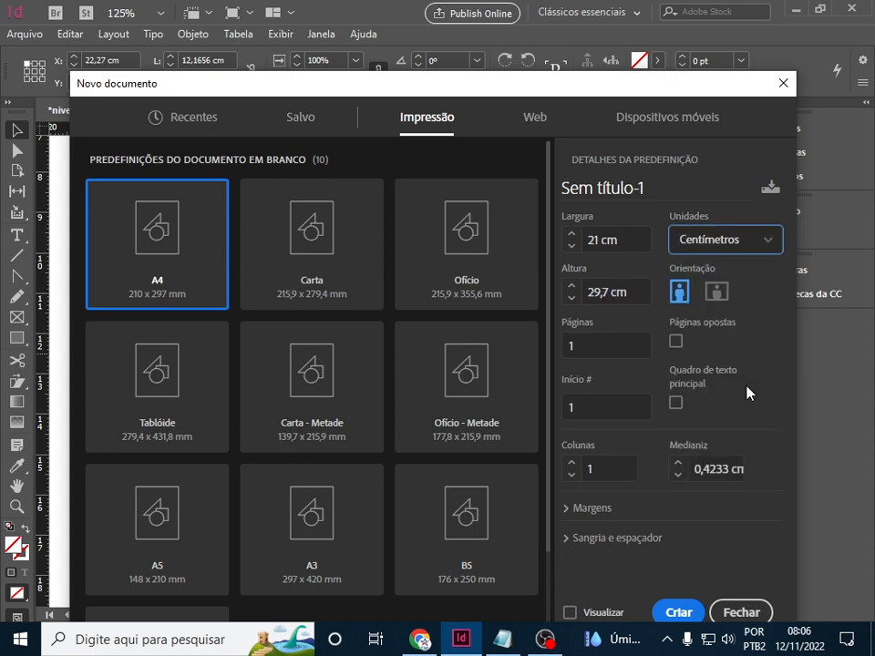
left_click(571, 462)
left_click(571, 462)
left_click(682, 614)
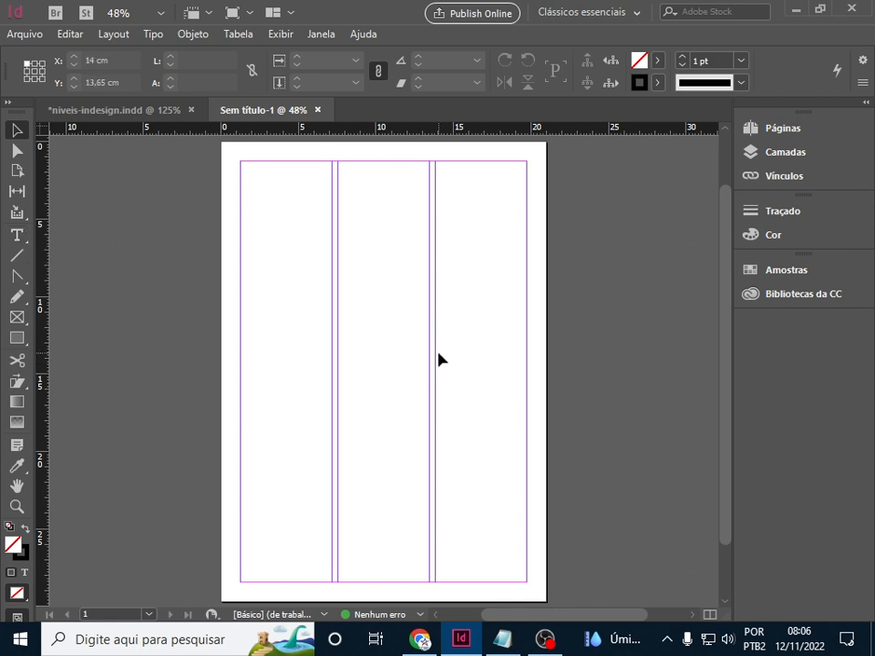
key("ctrl+equal")
key("ctrl+equal")
key("ctrl+equal")
scroll(438, 359, "up", 3)
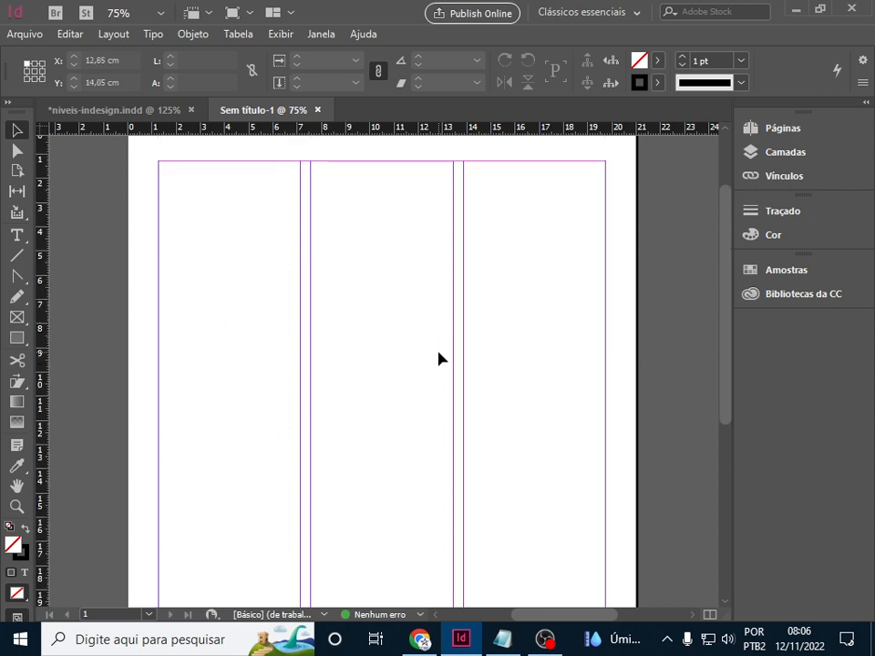
left_click(17, 235)
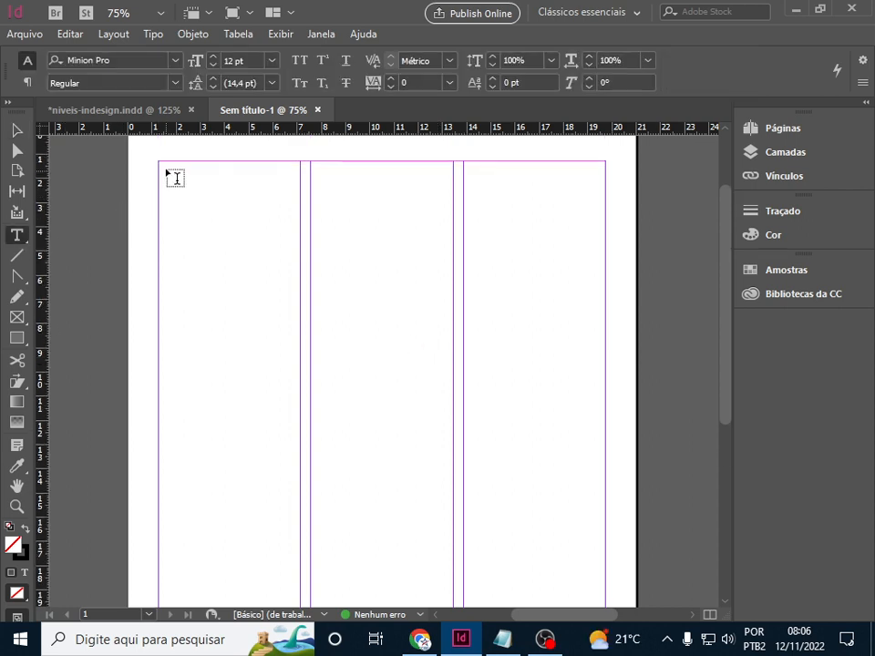
left_click_drag(158, 161, 606, 465)
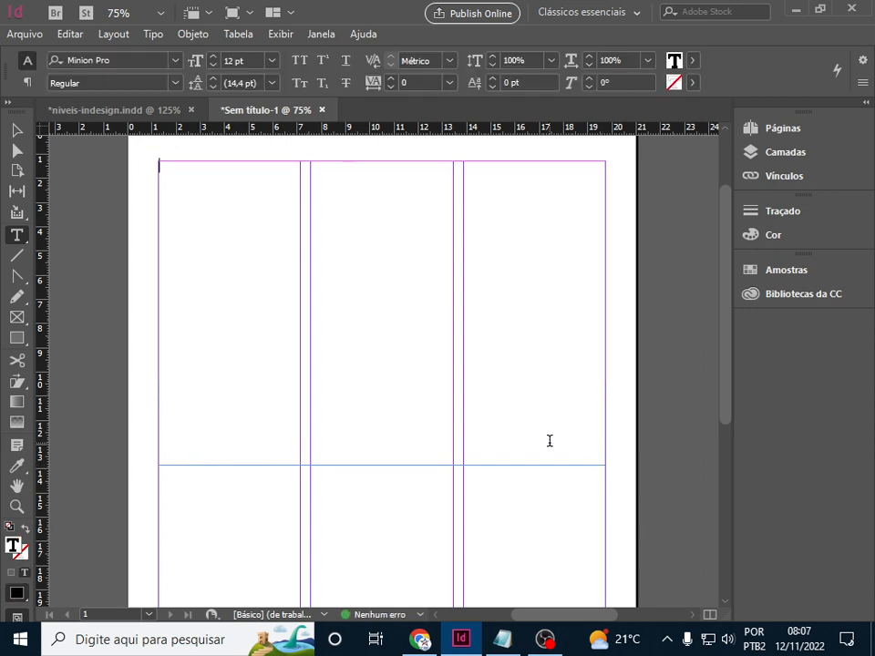
key("ctrl+equal")
type("Título")
key("Return")
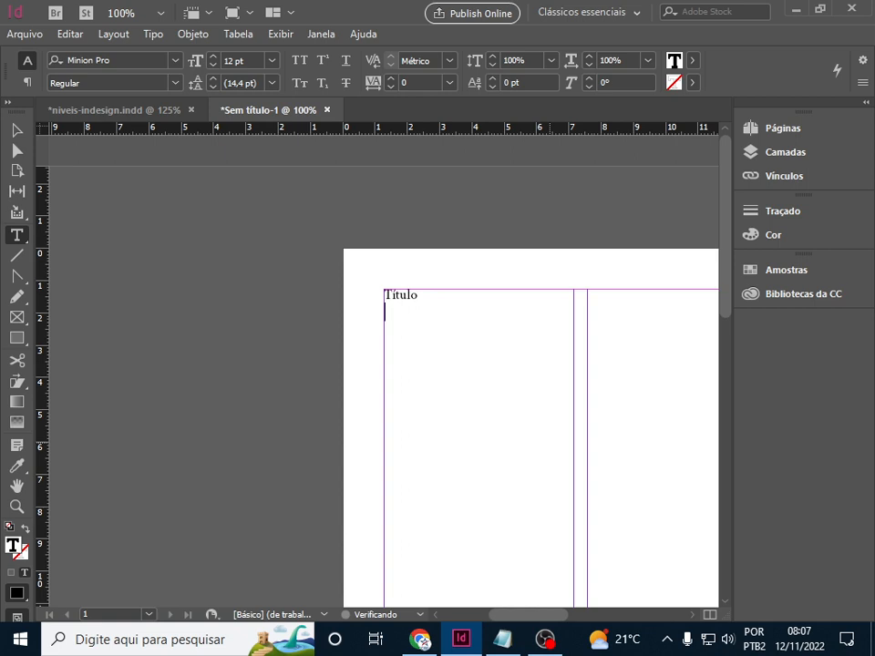
type("Subtitulo")
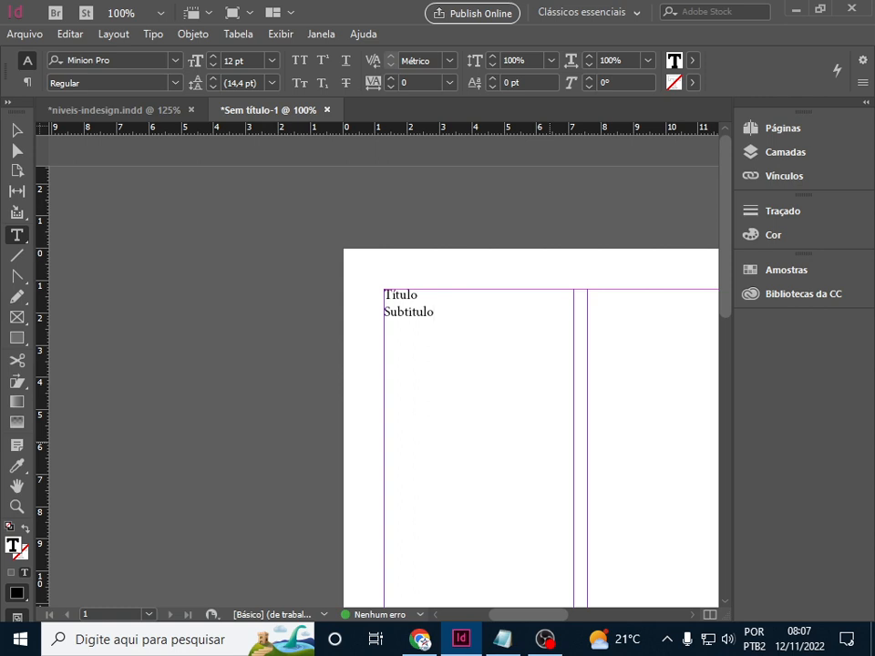
key("Return")
left_click(17, 131)
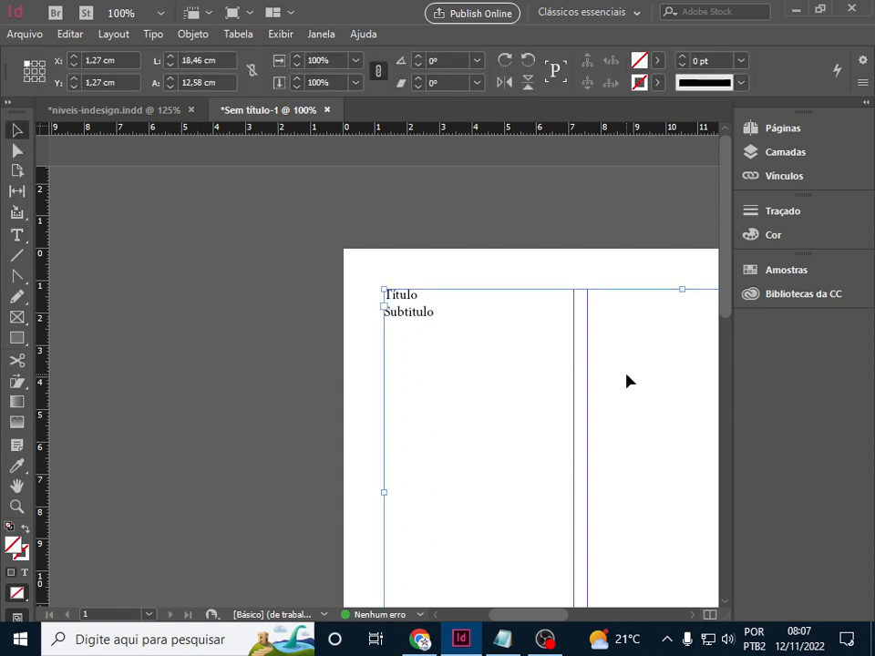
key("Delete")
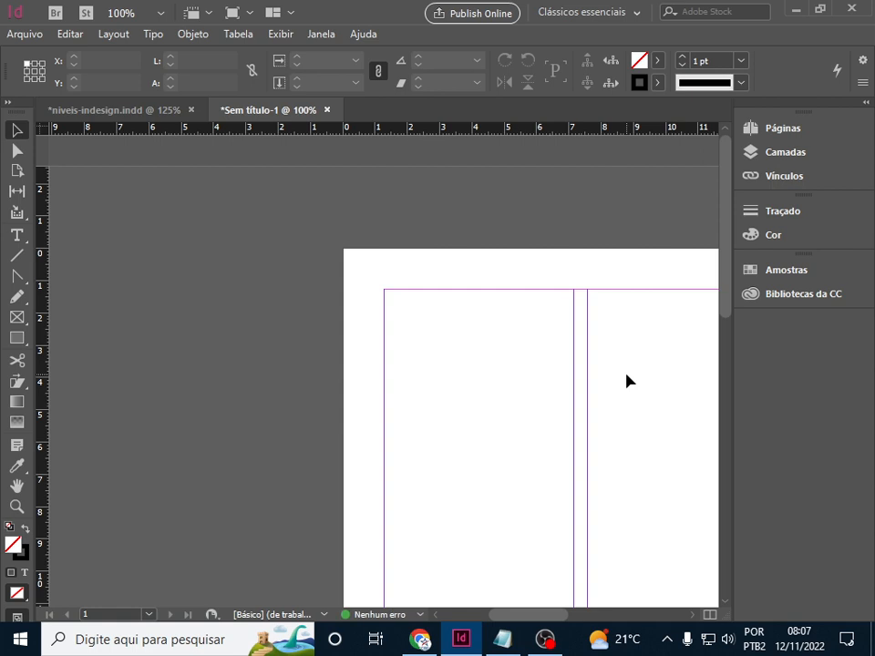
Draw a text frame across all three columns from the top margin, about 18.46 cm wide and 15.33 cm high.
key("ctrl+minus")
key("ctrl+minus")
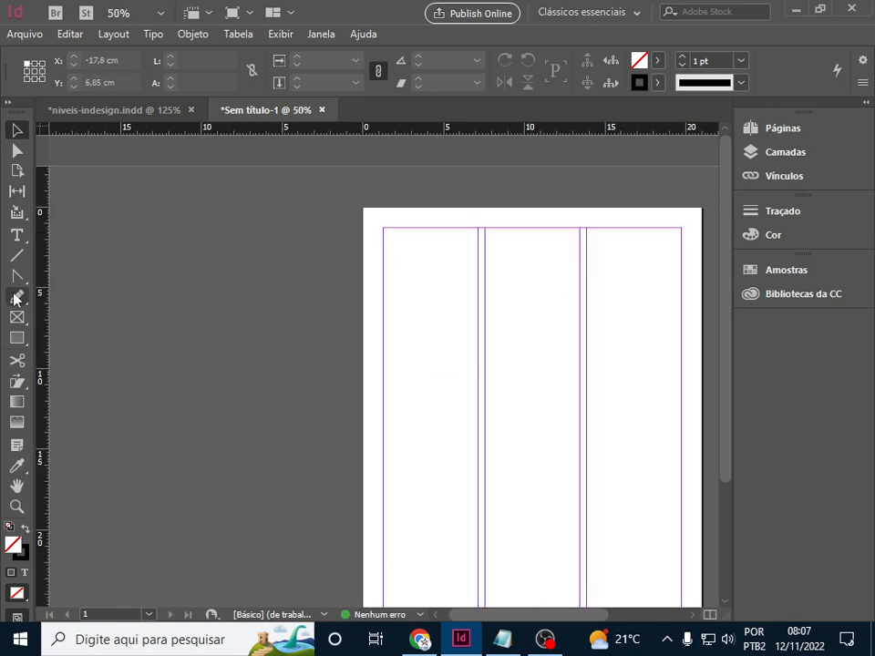
left_click(18, 235)
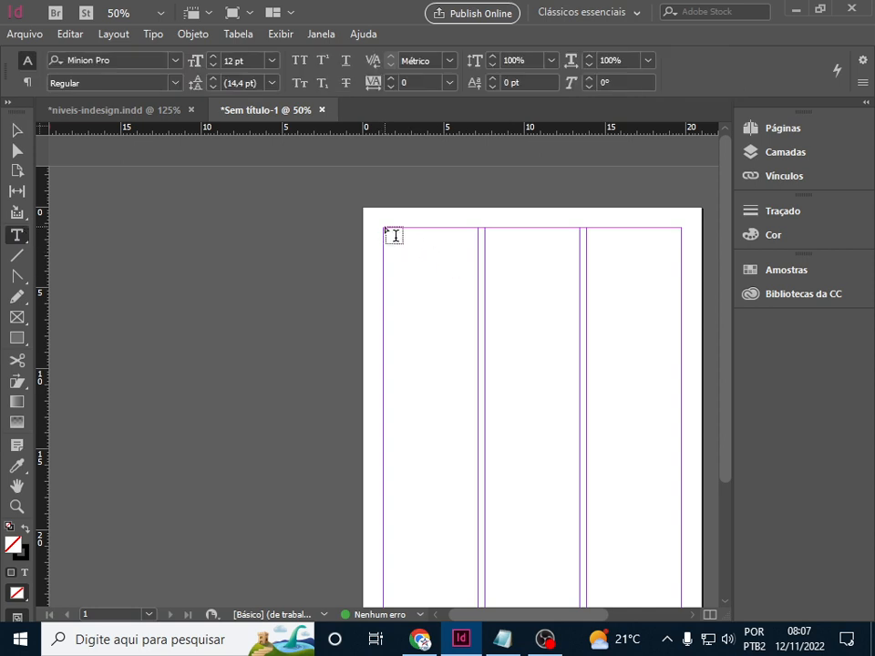
left_click_drag(382, 229, 682, 475)
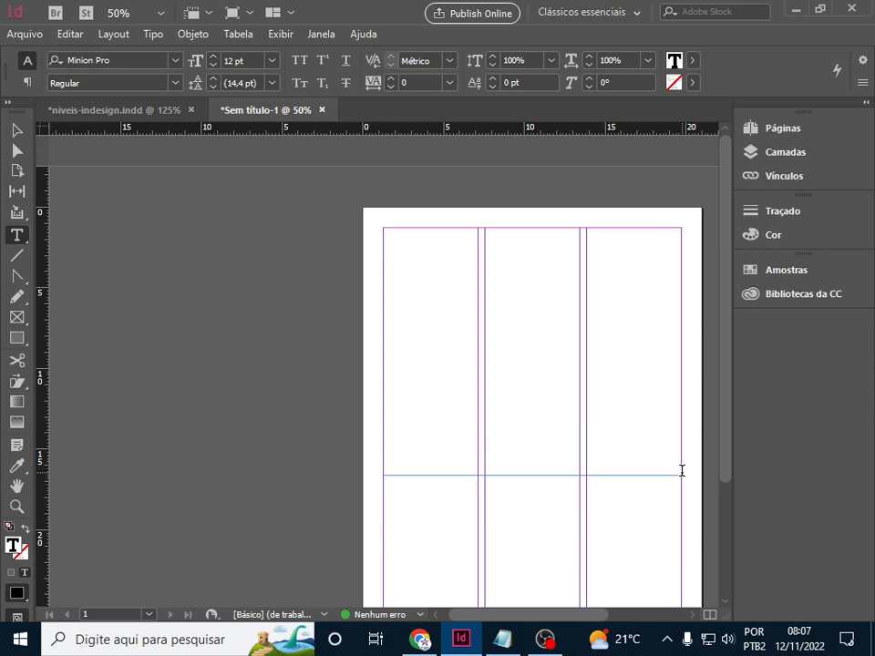
Enter "Título" and "Subtitulo" on separate lines in the text frame, followed by an empty line.
key("ctrl+equal")
key("ctrl+equal")
key("ctrl+equal")
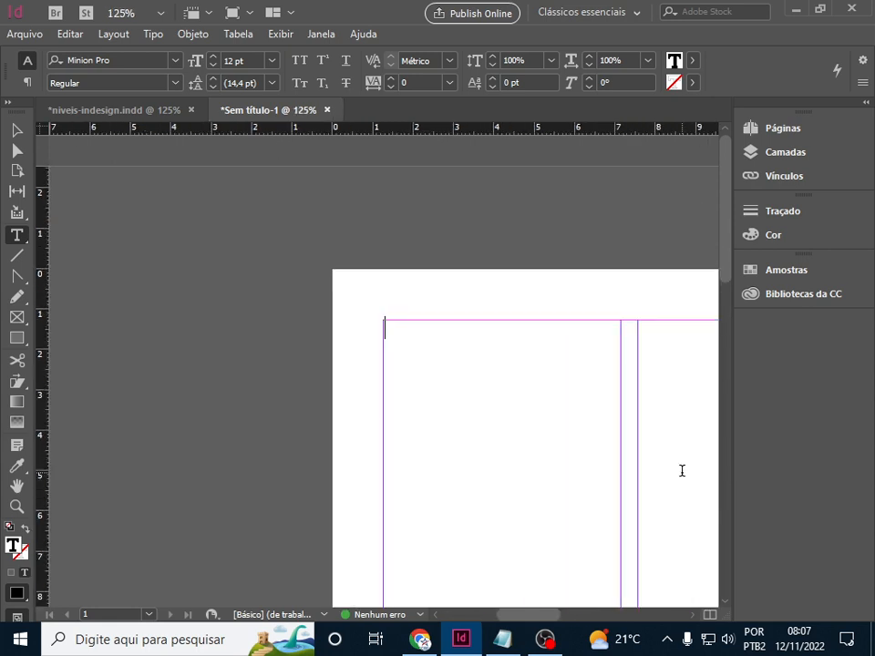
type("Títu")
type("lo")
type("Subtitu")
type("lo")
key("Return")
key("Return")
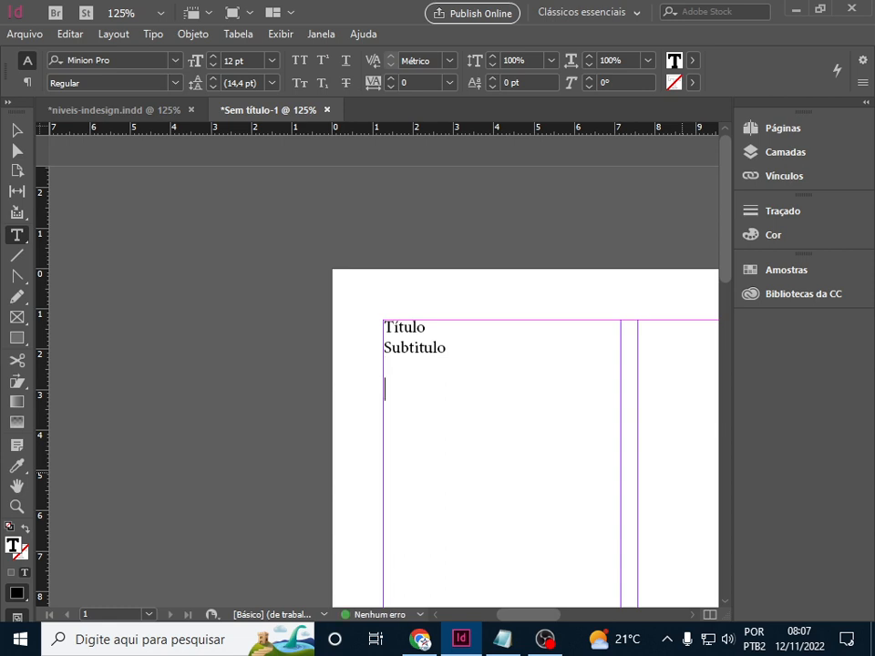
Switch to Chrome, search for lorem ipsum and open the lipsum.com generator site.
left_click(421, 639)
left_click(225, 46)
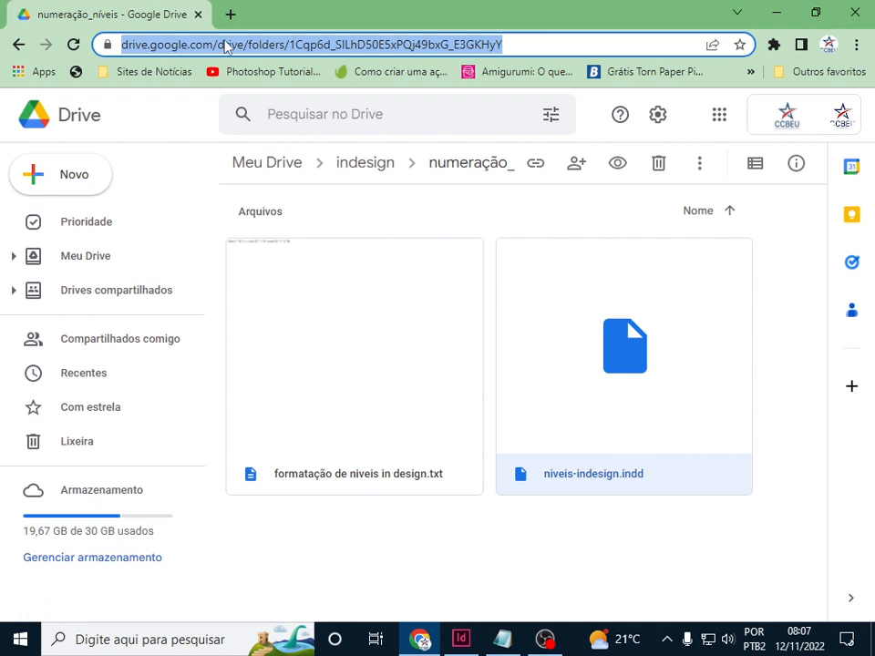
type("lorem")
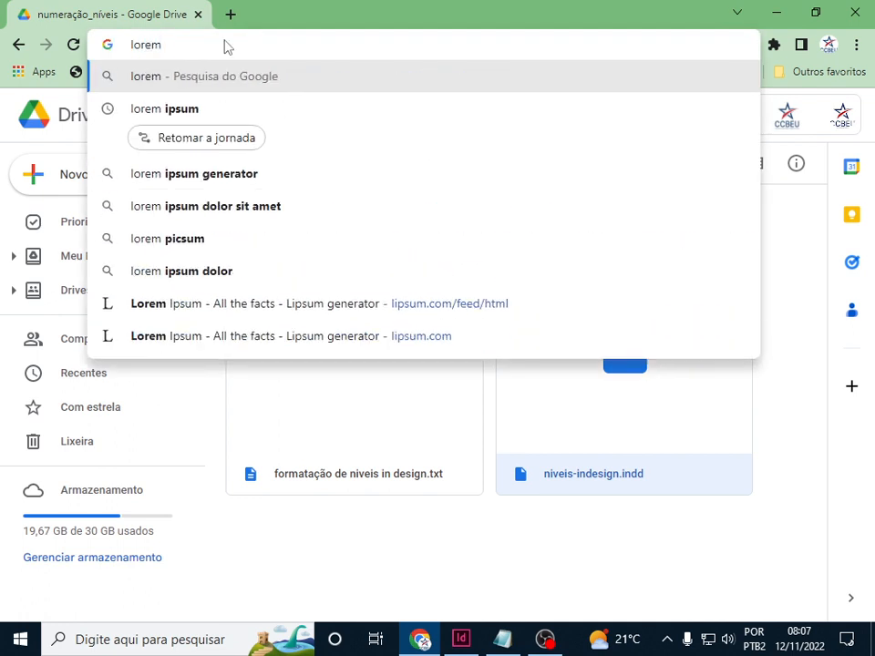
left_click(181, 110)
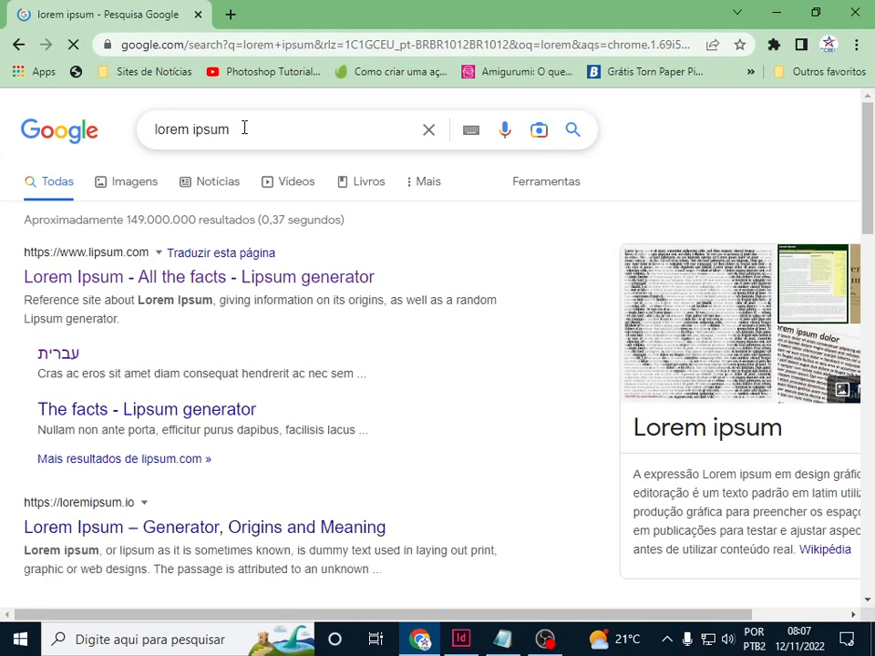
left_click(157, 278)
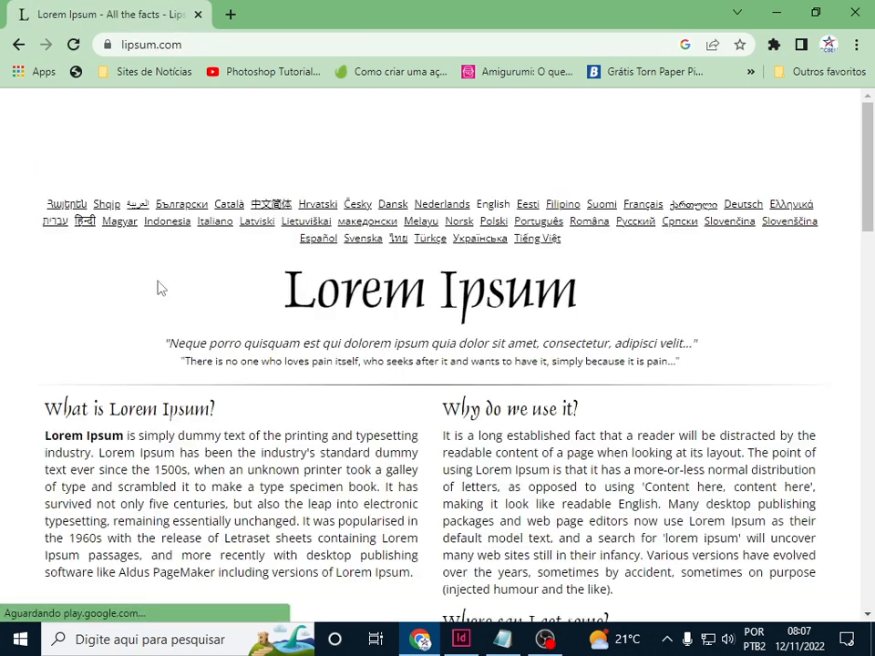
Generate 400 words of Lorem Ipsum placeholder text.
scroll(432, 282, "down", 5)
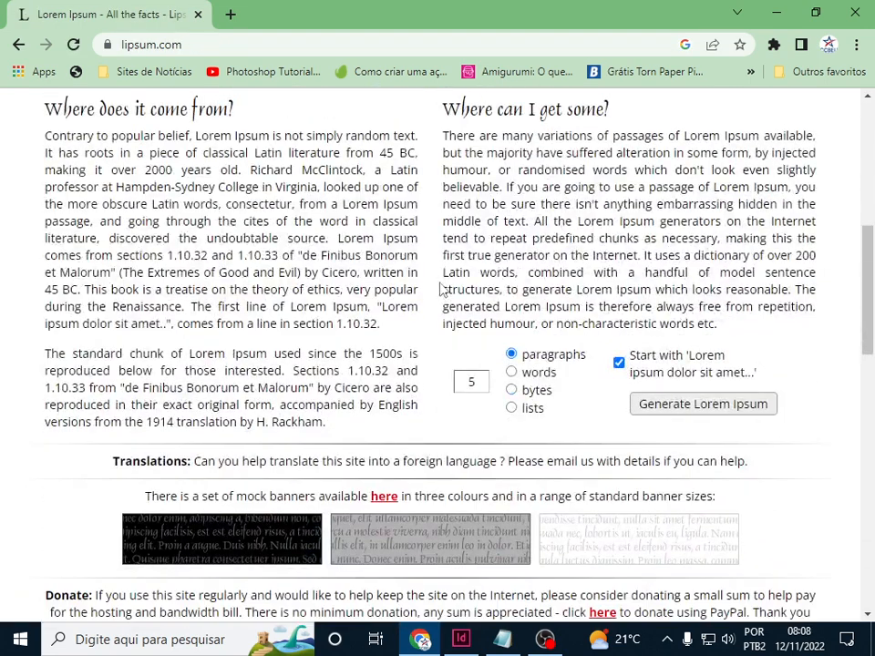
left_click_drag(479, 382, 450, 382)
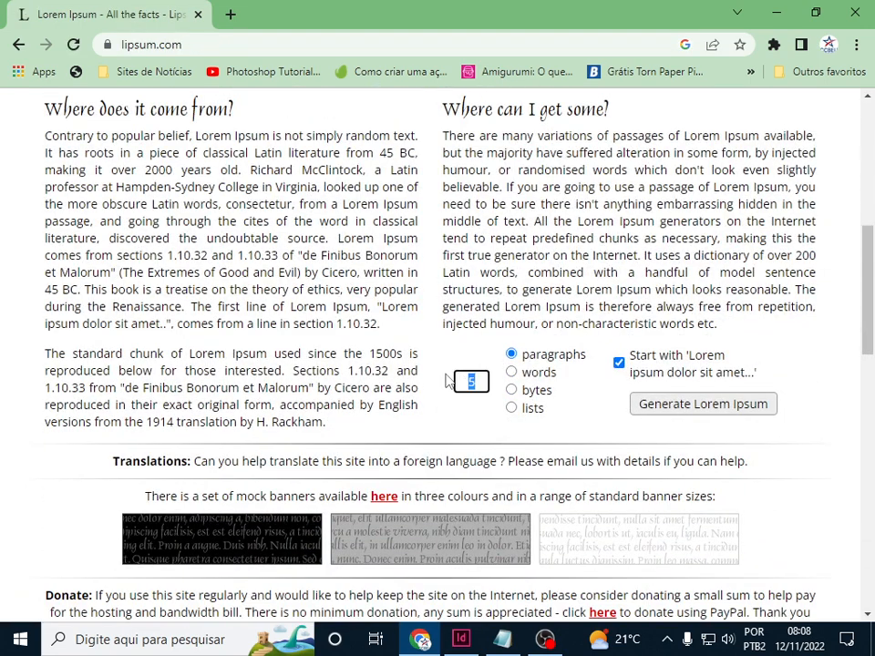
type("400")
left_click(511, 373)
left_click(670, 404)
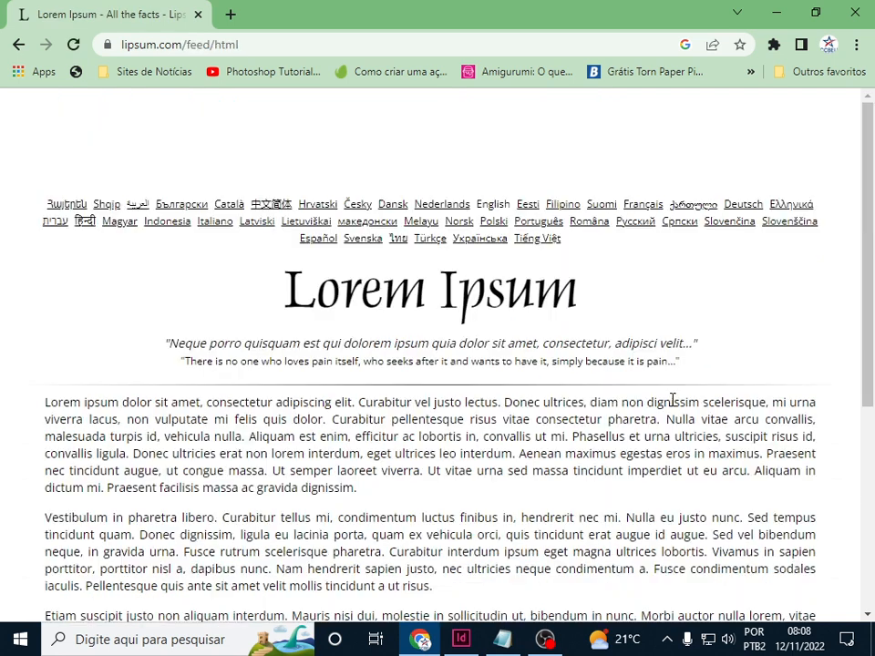
Copy all the generated paragraphs and paste them below the subtitle in the InDesign text frame.
scroll(671, 401, "down", 5)
scroll(636, 387, "up", 1)
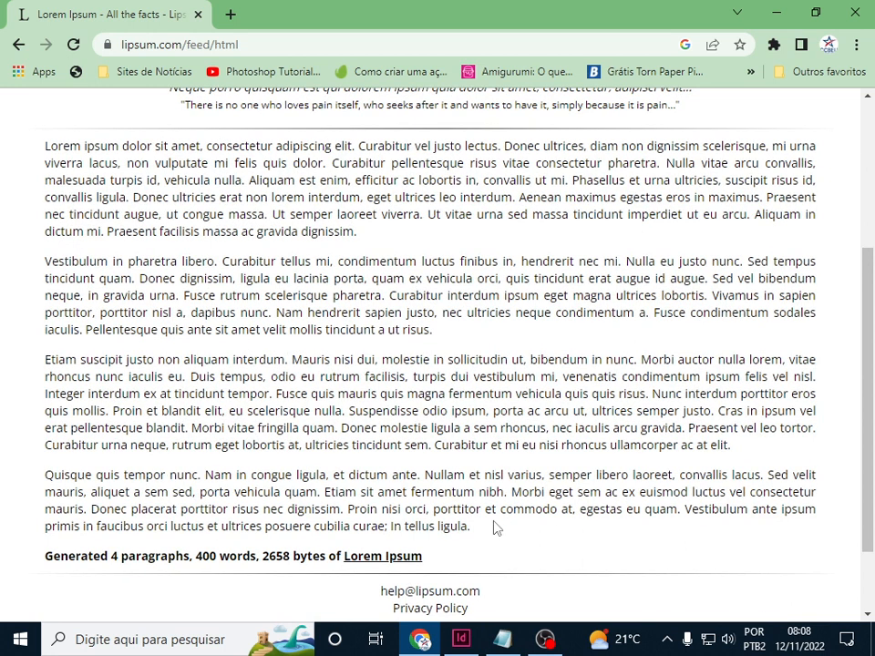
left_click_drag(473, 538, 32, 151)
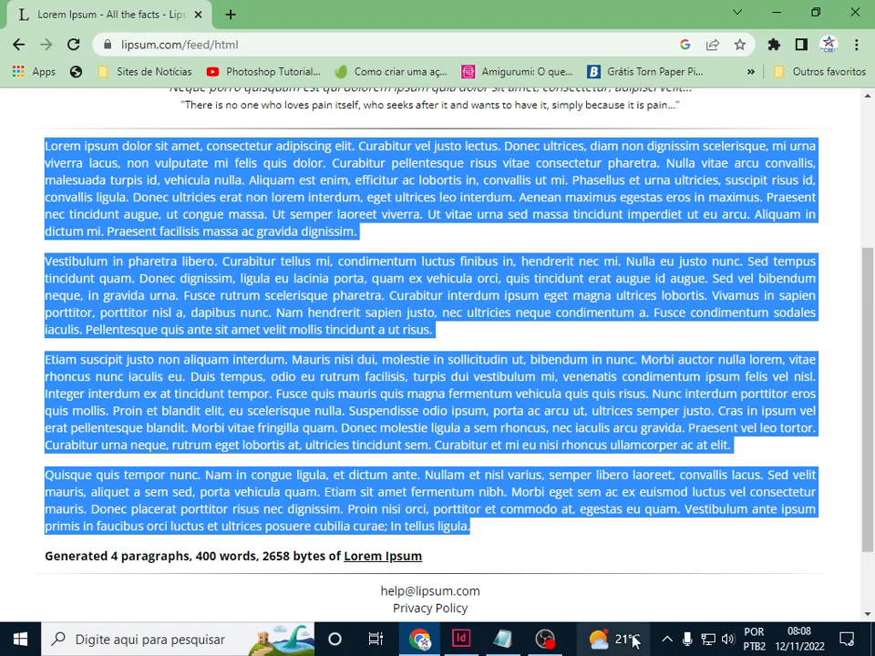
left_click(460, 639)
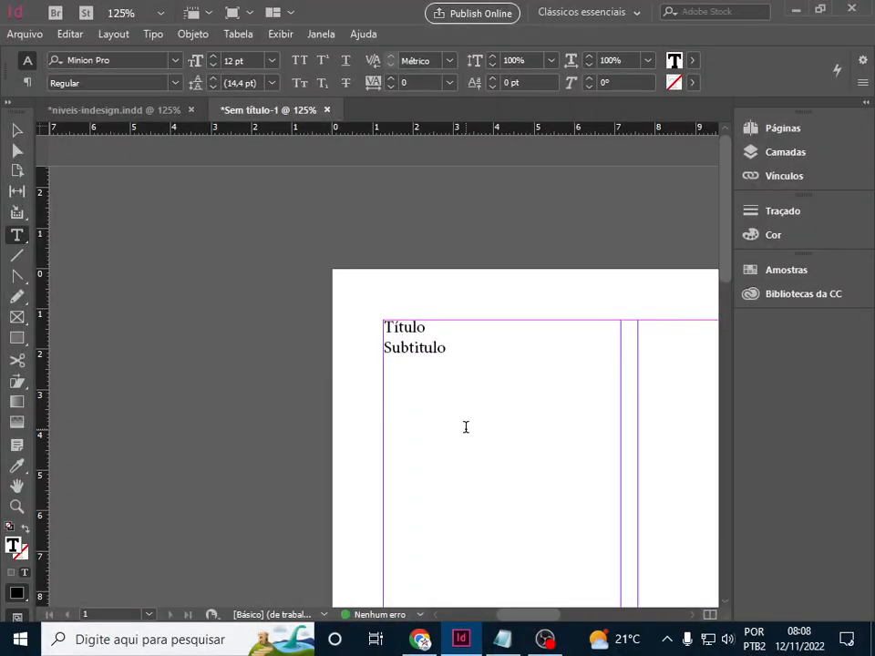
key("ctrl+v")
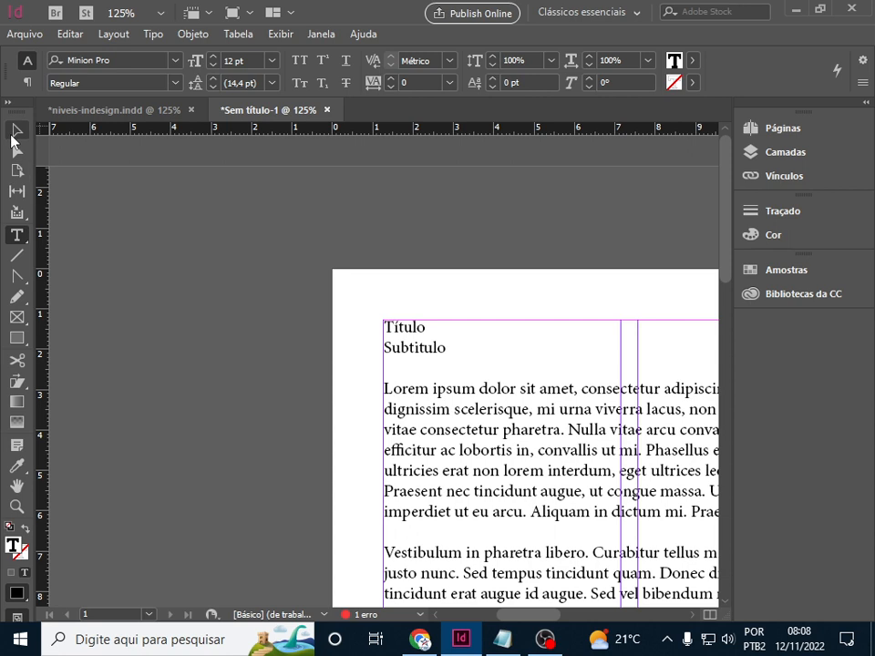
Extend the text frame's lower edge to the page's bottom margin, making the frame 27.16 cm high.
left_click(16, 130)
key("ctrl+minus")
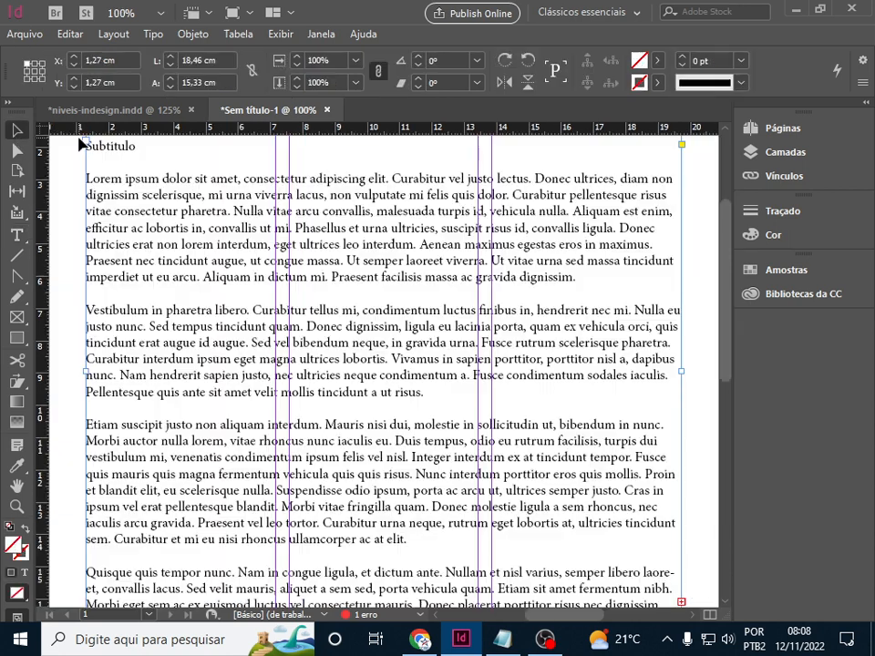
key("ctrl+minus")
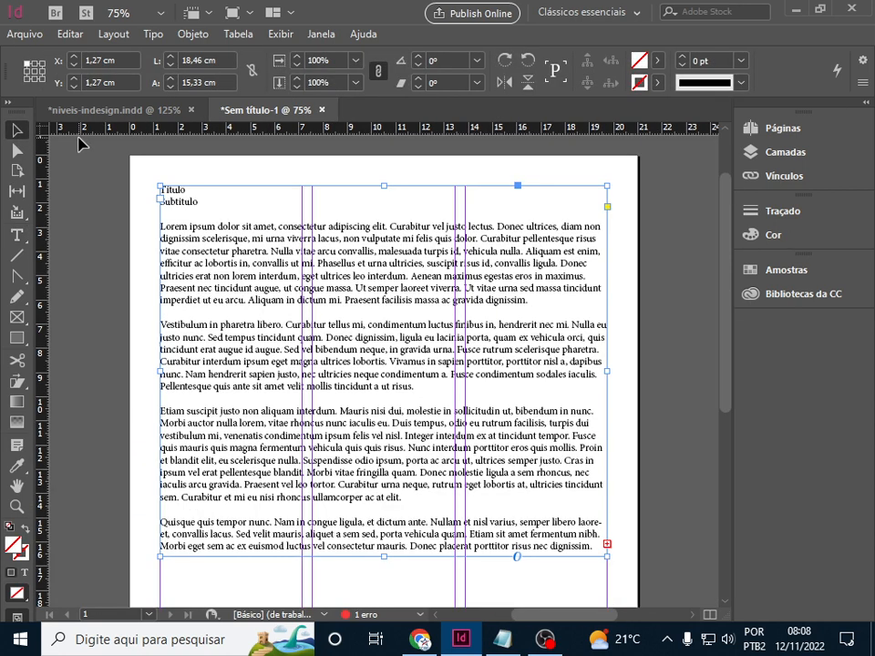
scroll(391, 233, "down", 5)
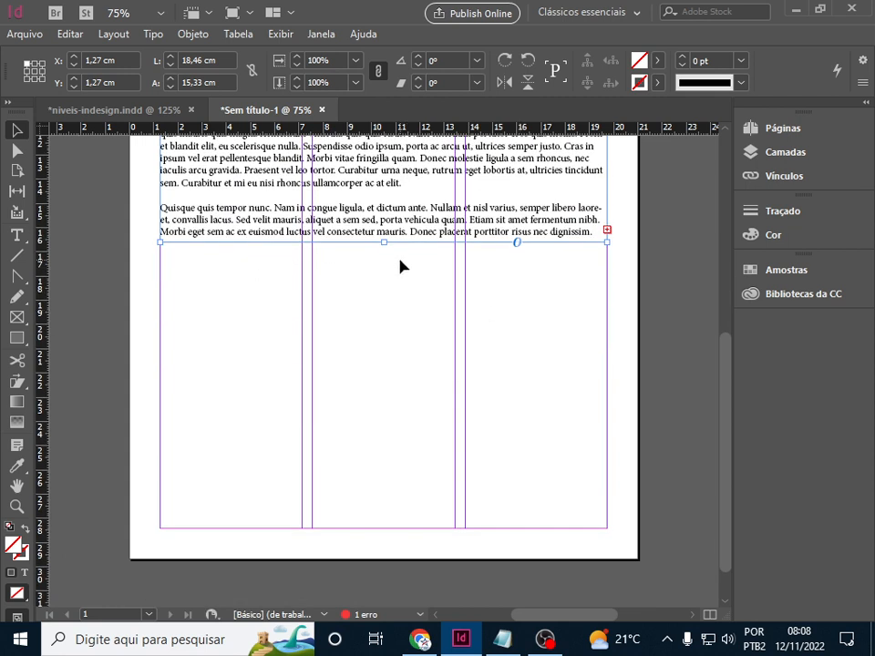
left_click_drag(384, 242, 386, 531)
scroll(664, 434, "up", 6)
scroll(665, 434, "up", 1)
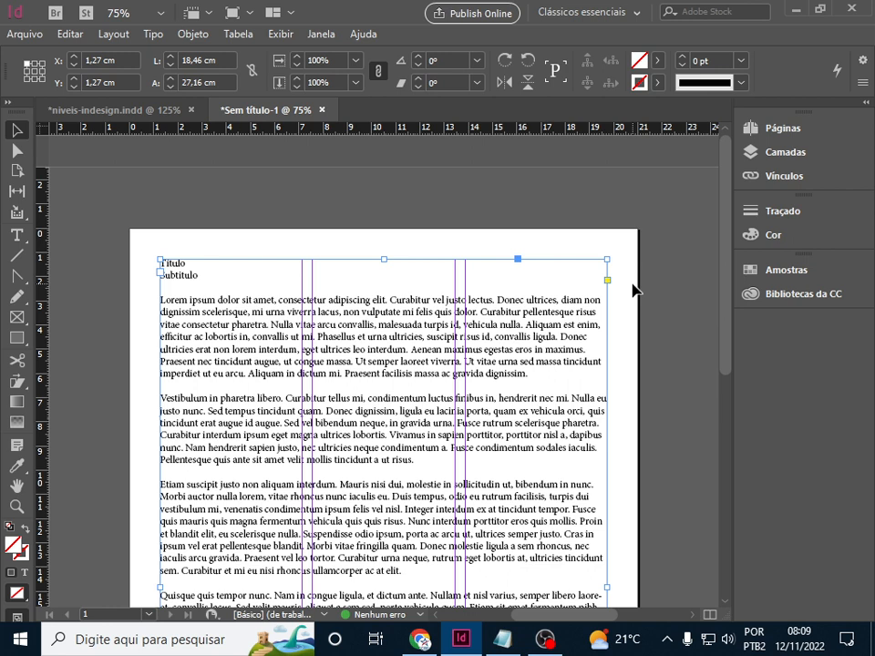
Add a second page to the document and paste the copied text frame onto it, aligned with the page margins.
left_click(784, 129)
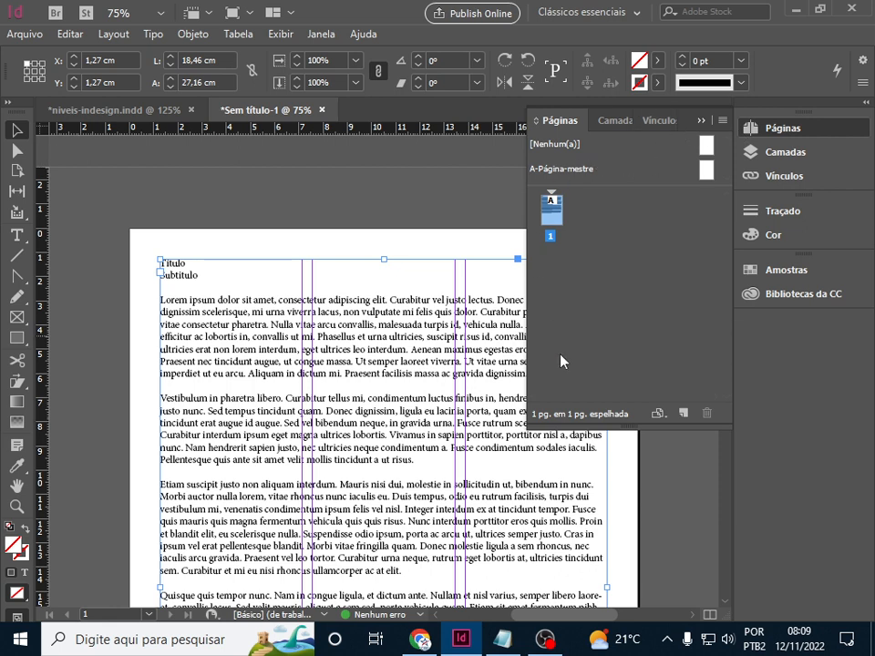
left_click(684, 415)
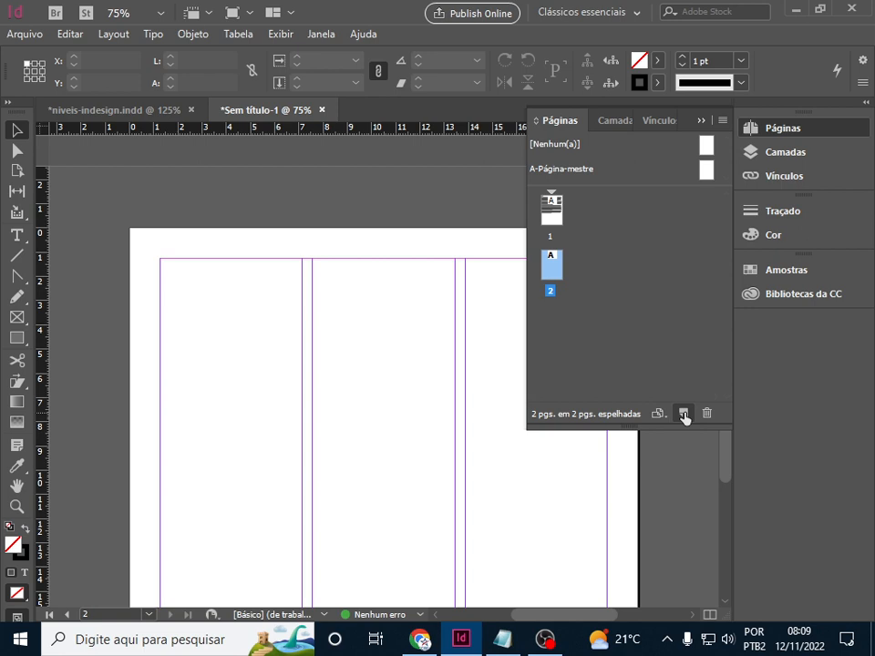
double_click(550, 275)
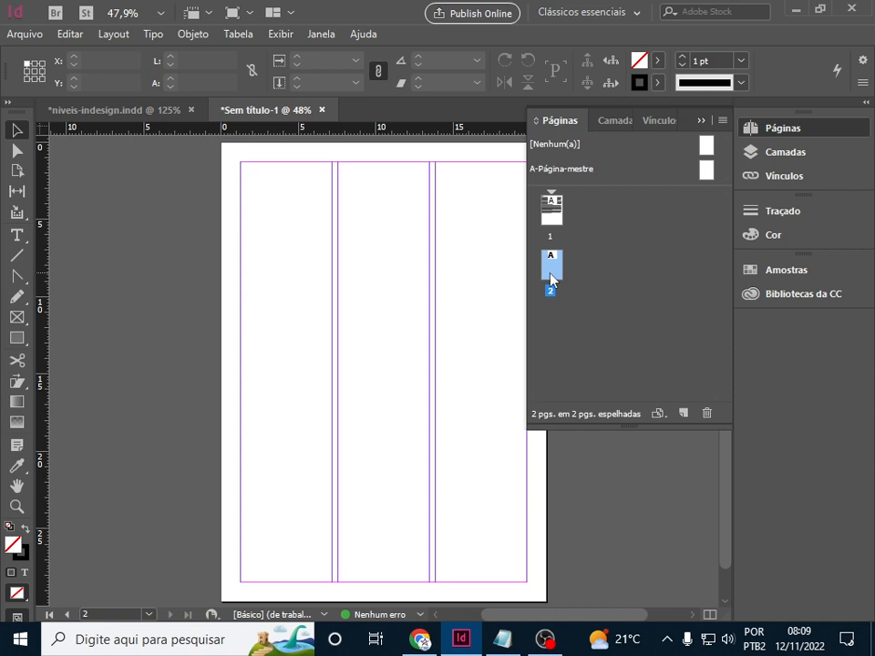
key("ctrl+v")
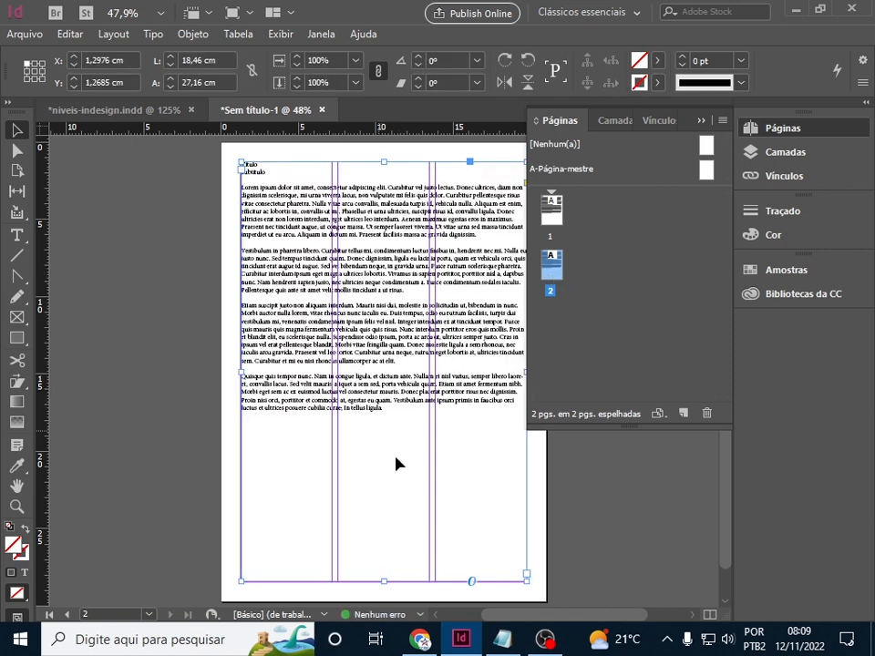
left_click_drag(371, 479, 372, 476)
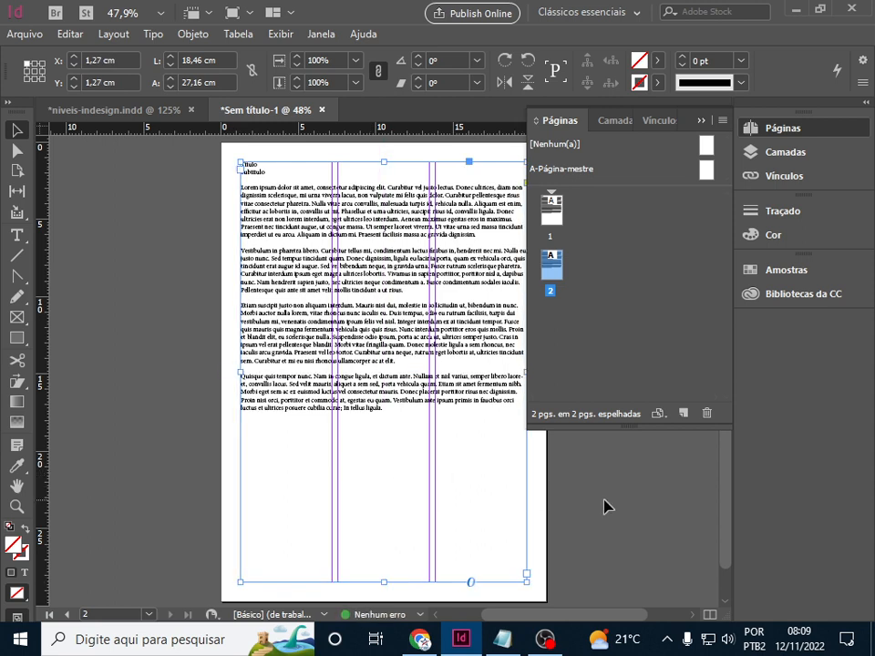
Return to page 1 with nothing selected and create a new paragraph style named Título.
scroll(438, 511, "up", 10)
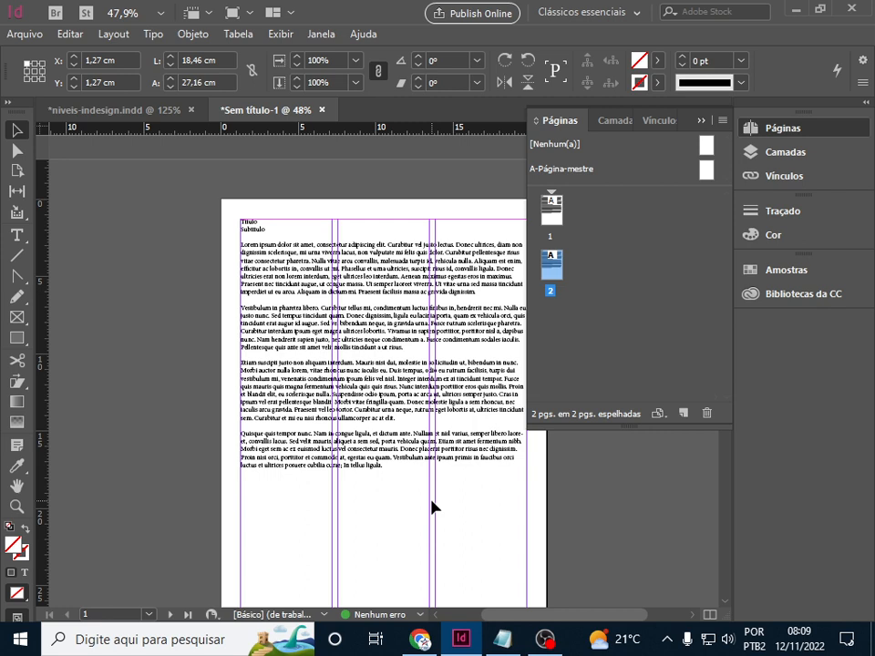
left_click(595, 490)
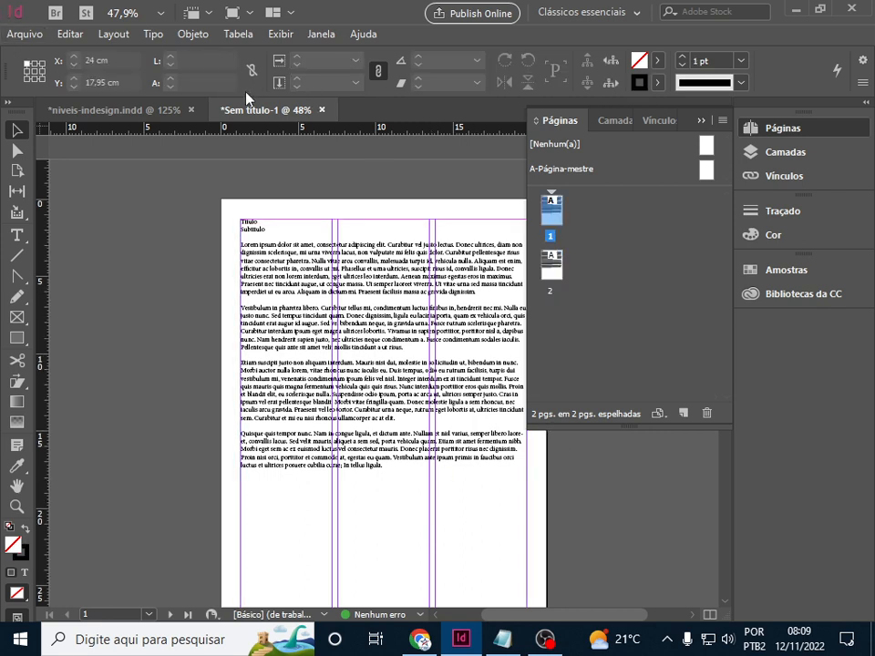
left_click(152, 35)
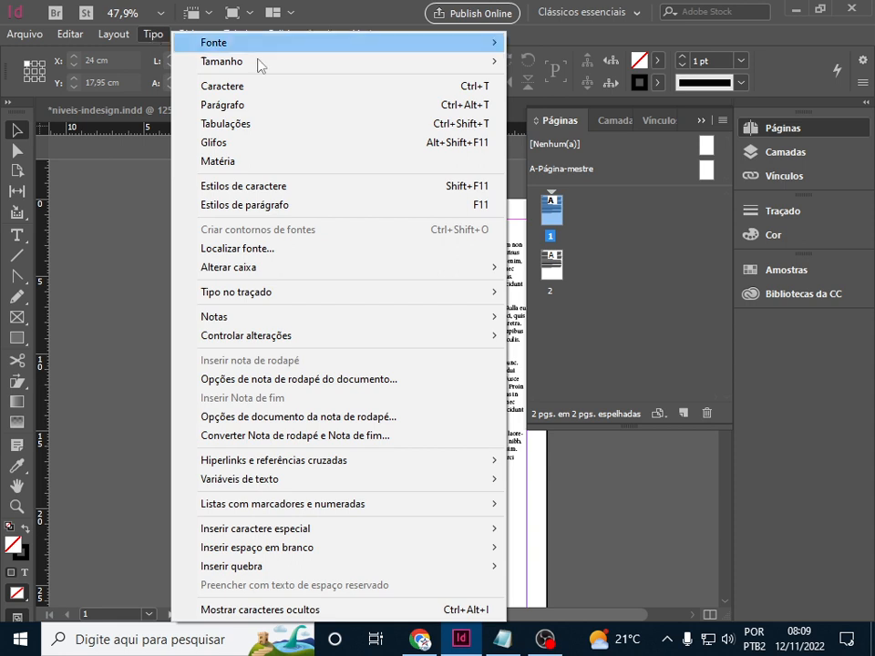
left_click(346, 205)
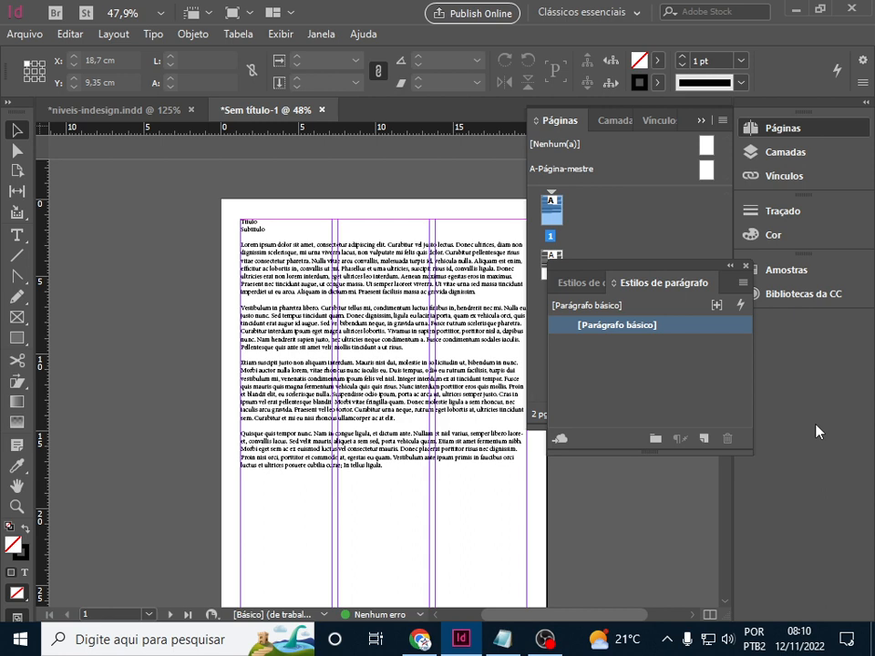
left_click(705, 439)
left_click(672, 348)
double_click(671, 351)
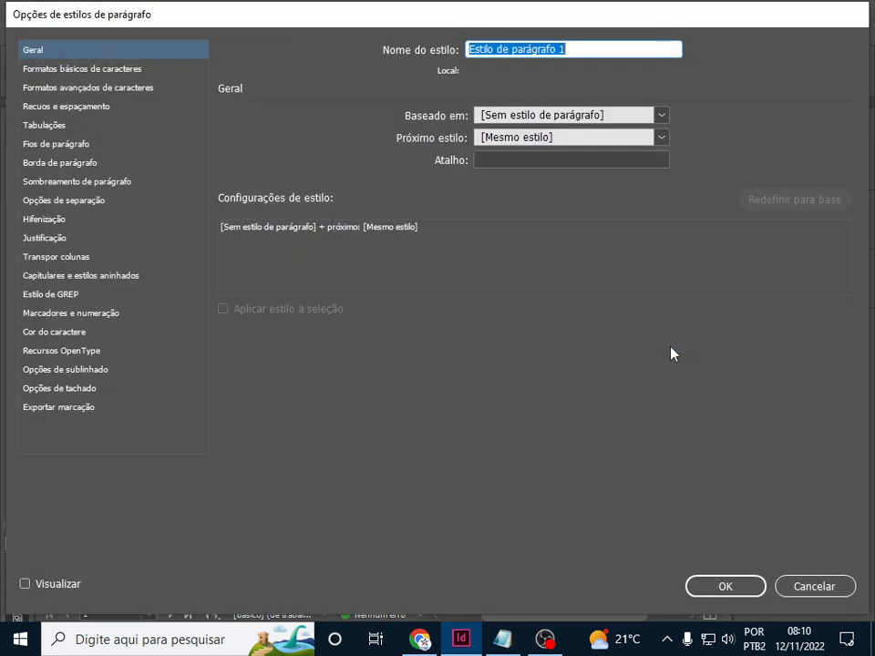
type("Título")
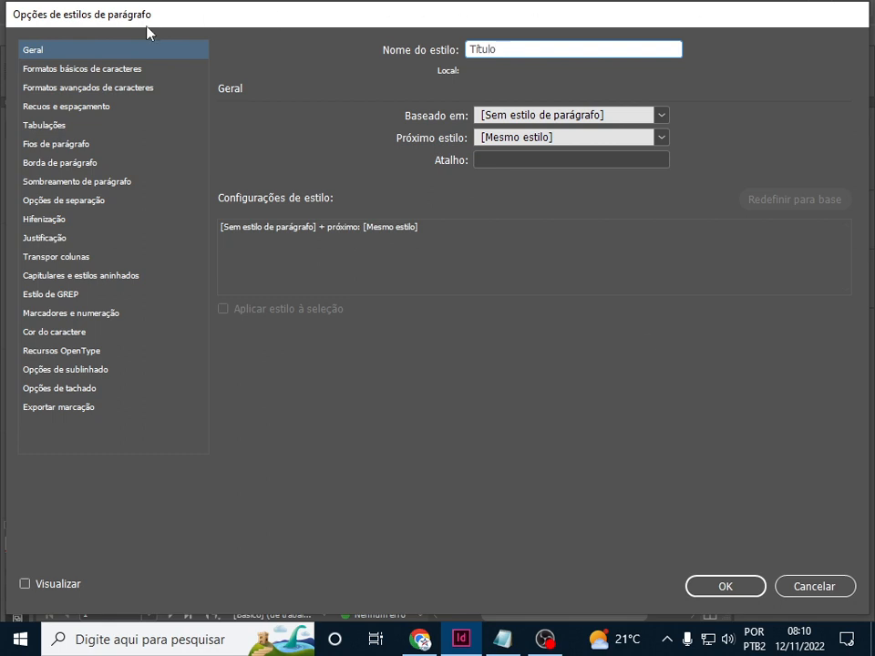
Set the Título style's basic character formats to Arial Bold at 14 pt.
left_click(121, 70)
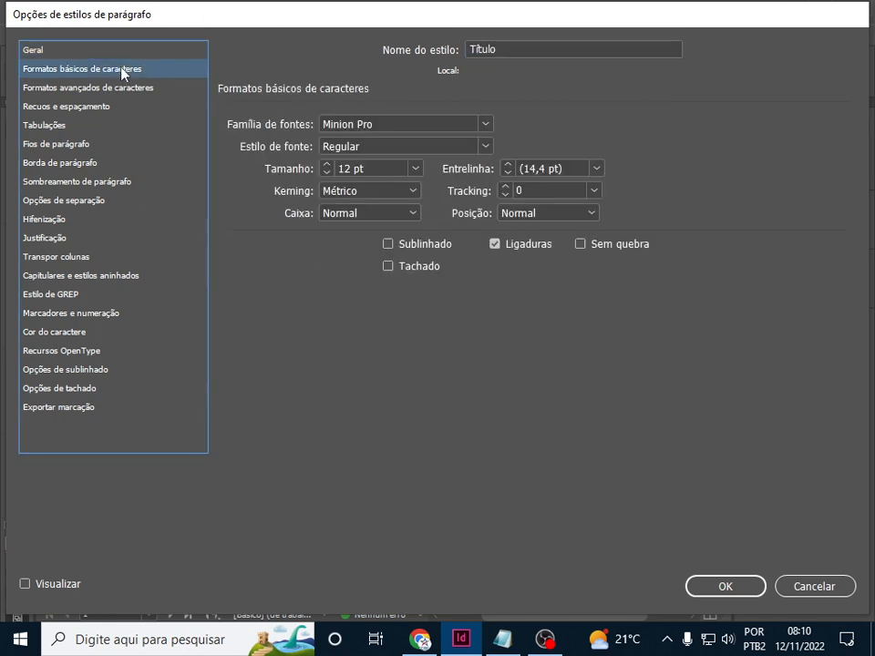
left_click(414, 123)
left_click_drag(414, 123, 202, 119)
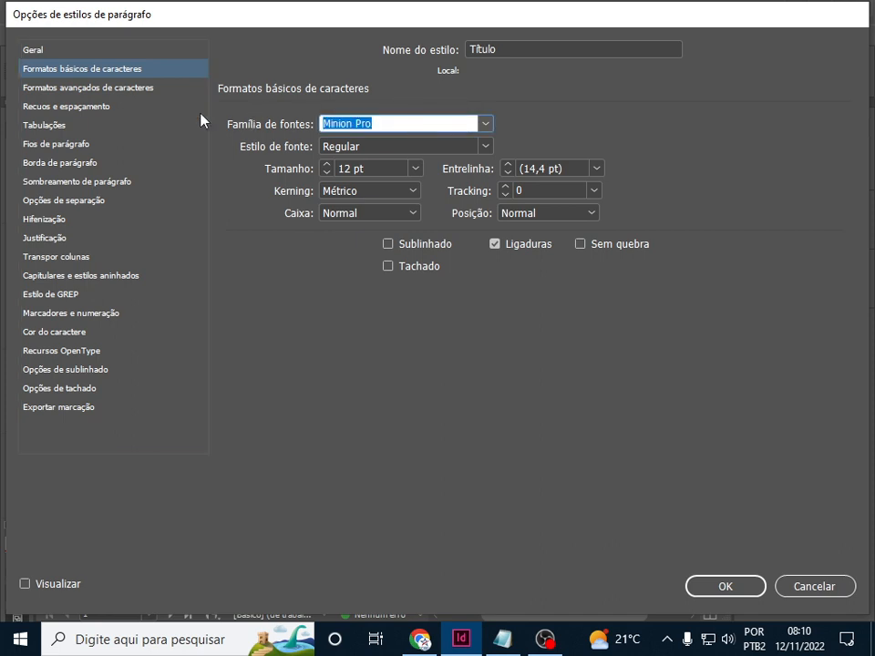
type("Arial")
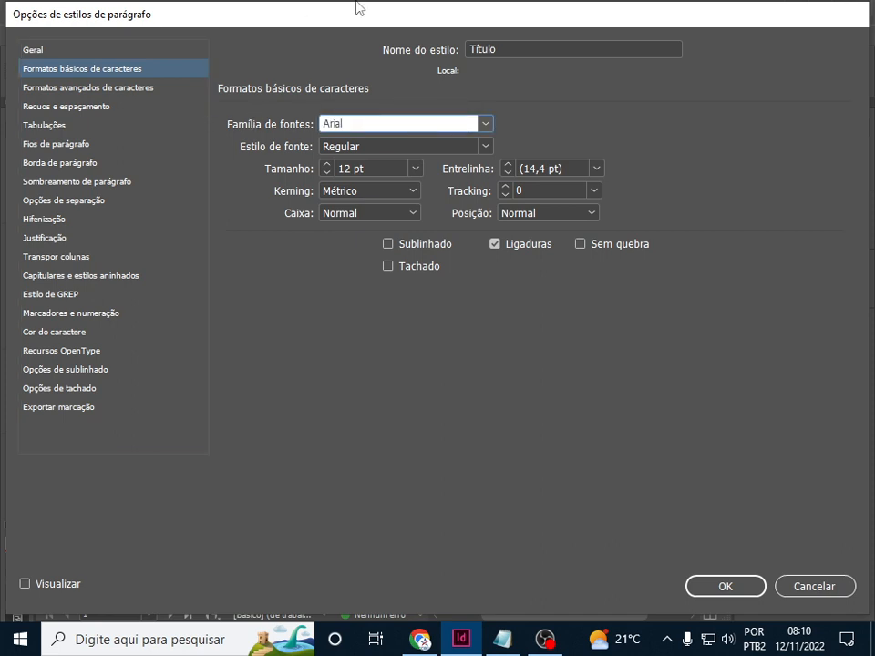
left_click(485, 146)
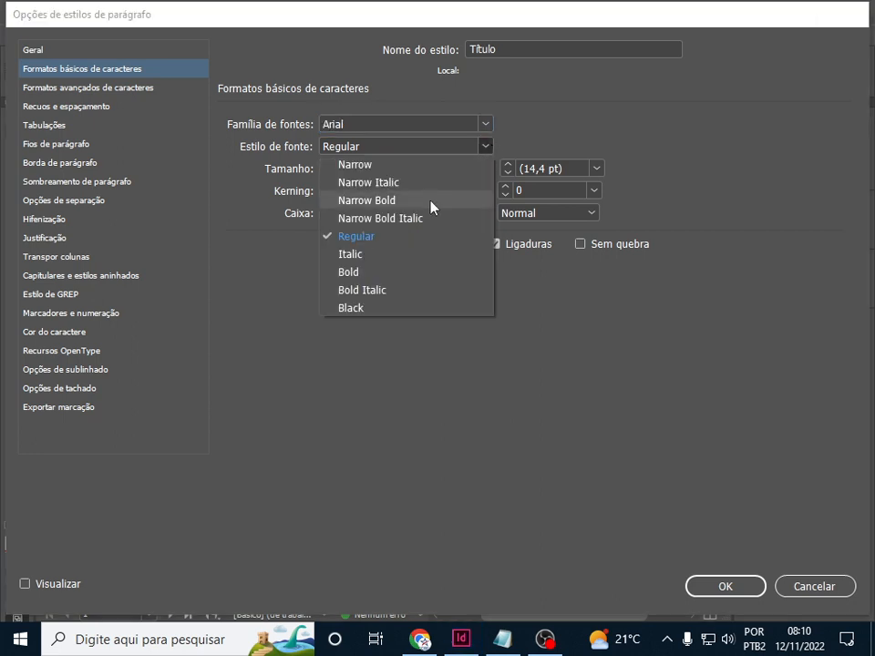
left_click(378, 271)
key("Tab")
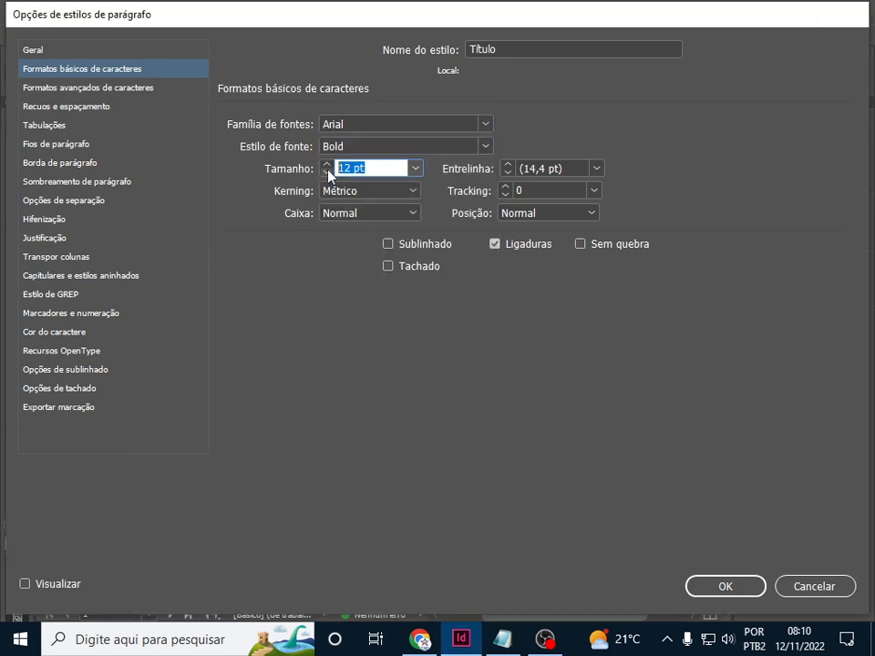
type("14")
Set the Título style's space after the paragraph to 0,4 cm.
left_click(109, 88)
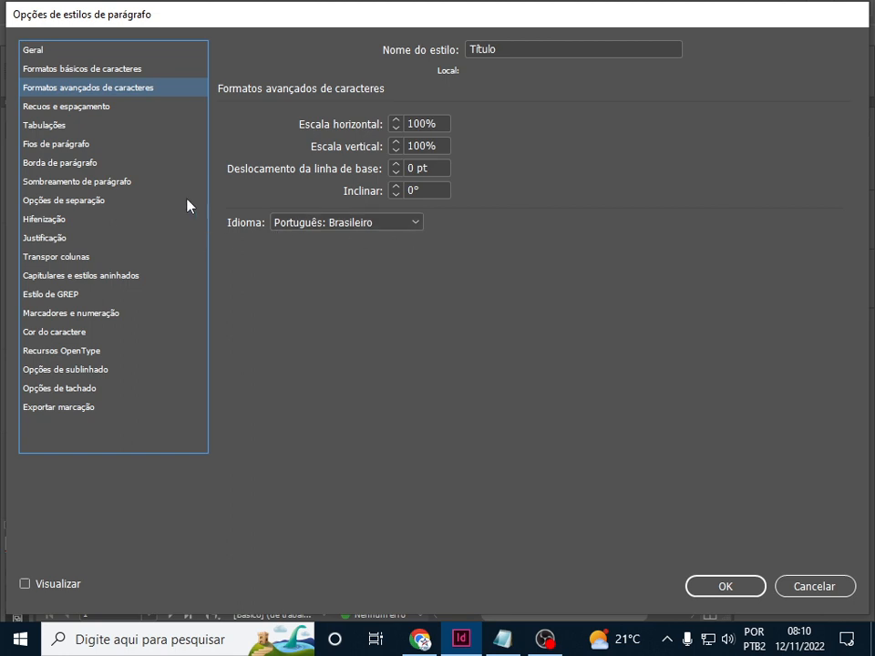
left_click(74, 109)
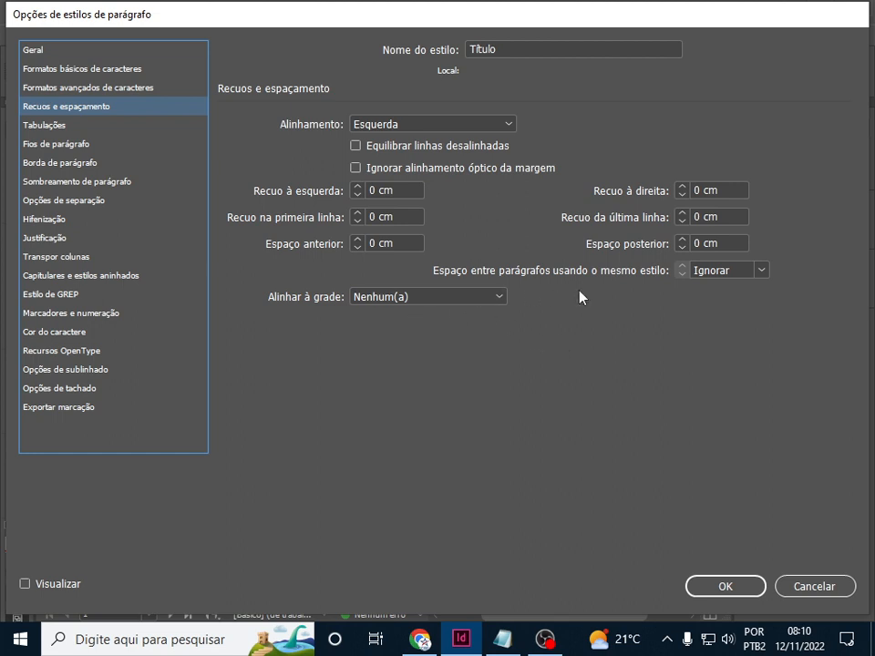
double_click(696, 243)
type("0,")
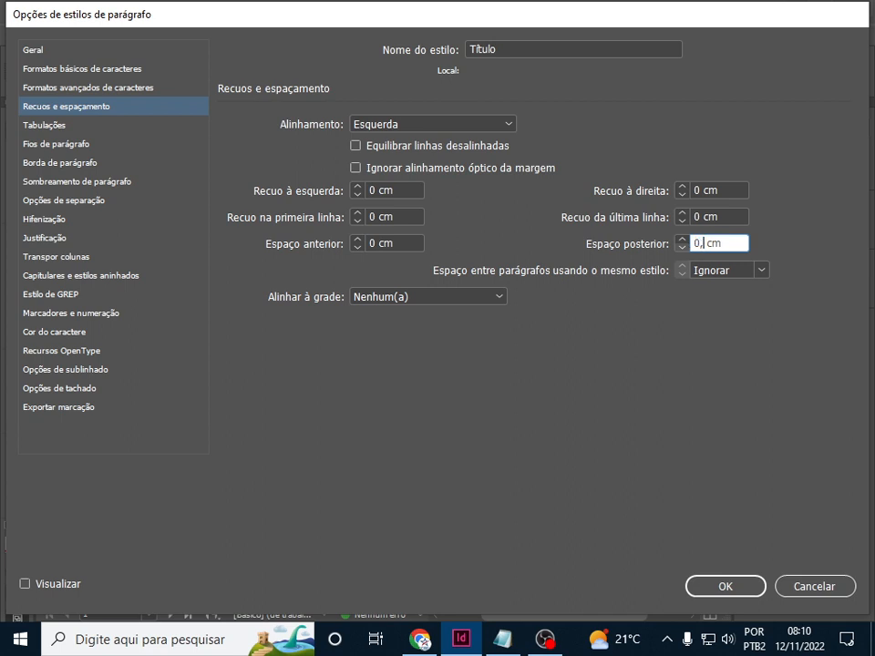
type("4")
Set the Título style's list type to Números and assign it a new list named aula02.
left_click(108, 316)
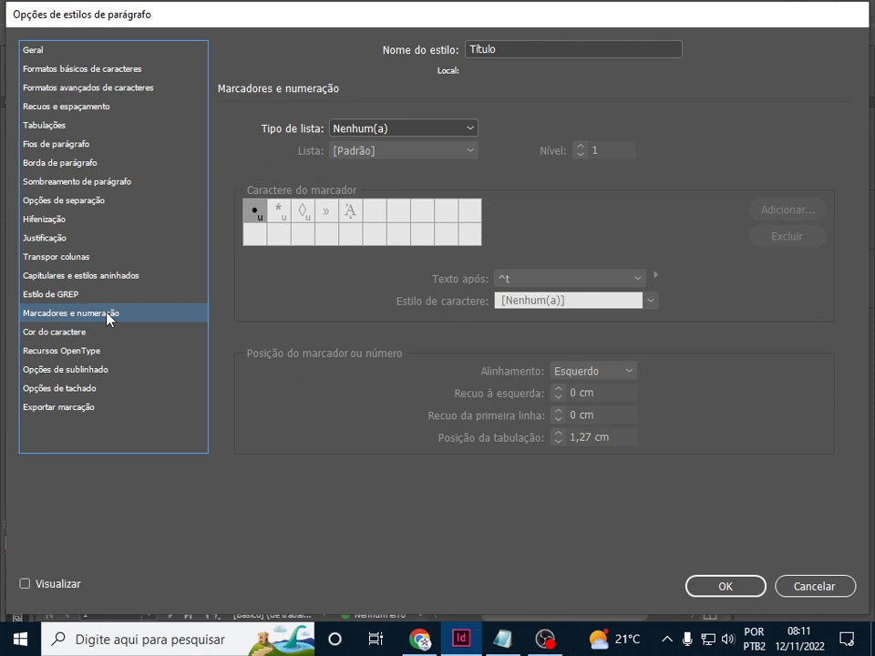
left_click(509, 645)
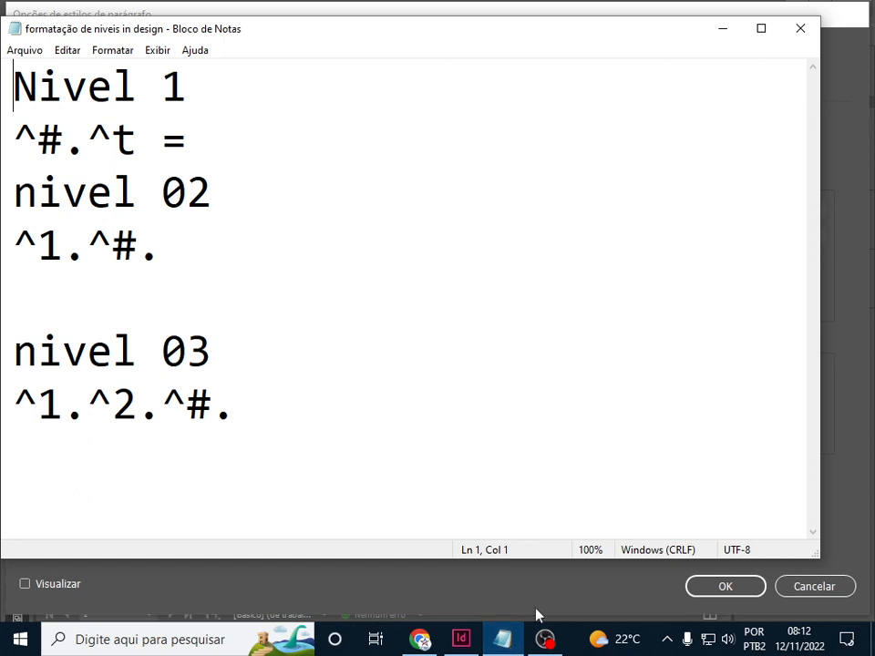
left_click(507, 641)
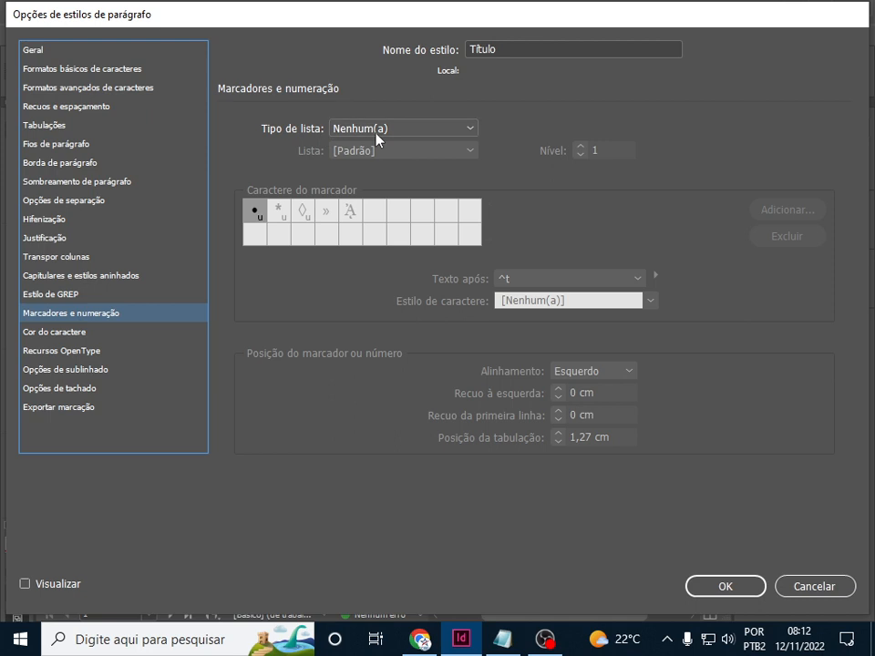
left_click(472, 132)
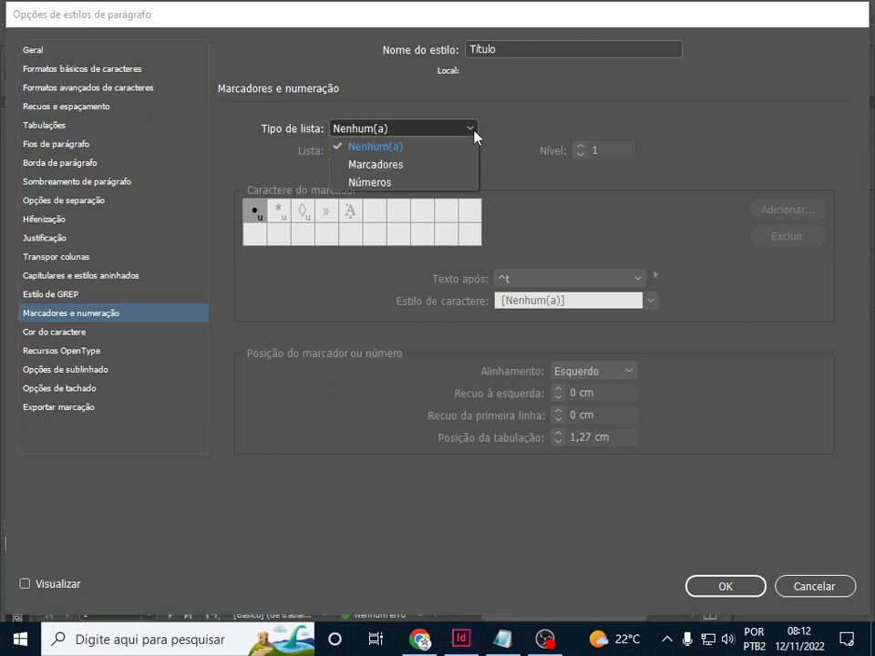
left_click(436, 183)
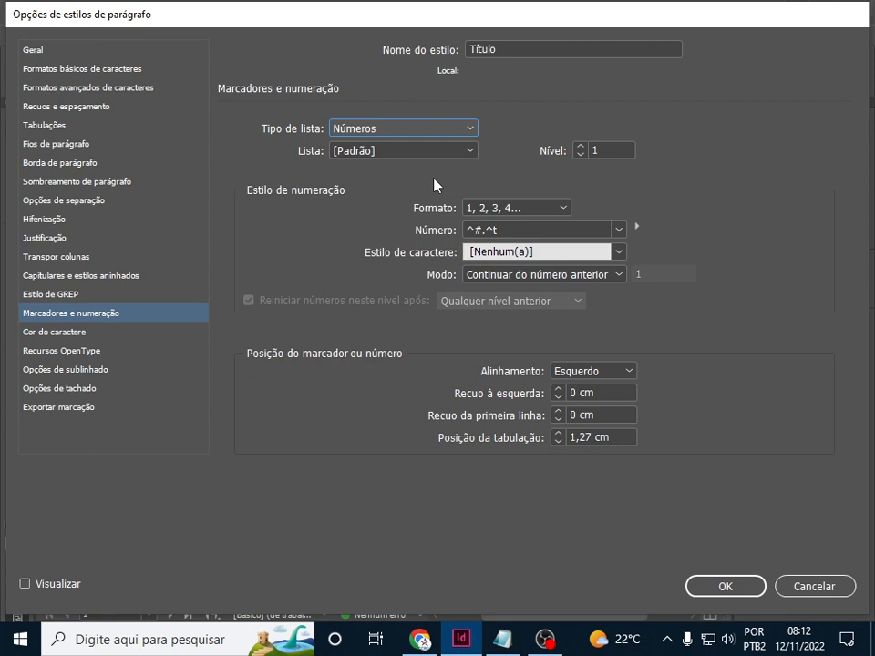
left_click(468, 151)
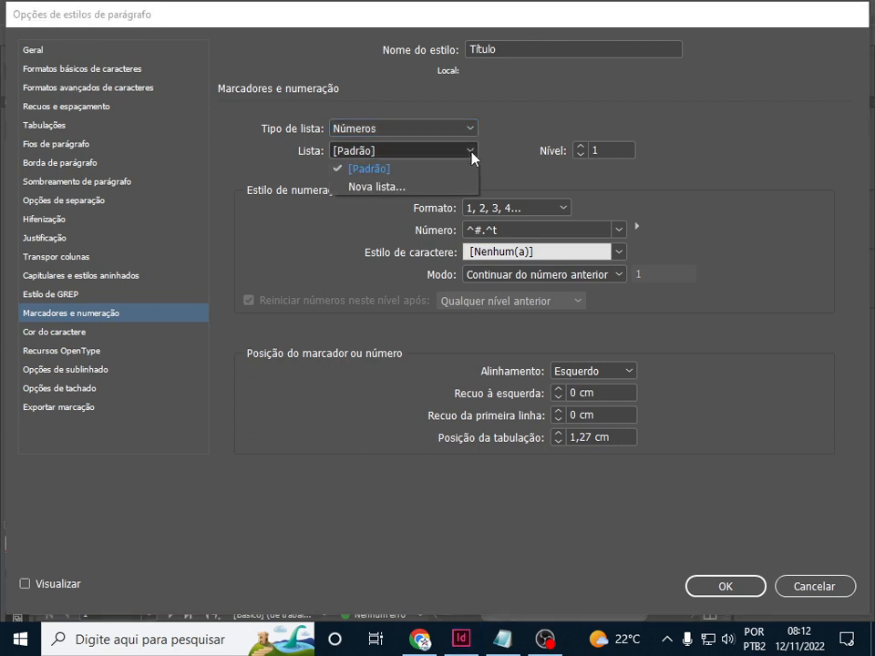
left_click(431, 190)
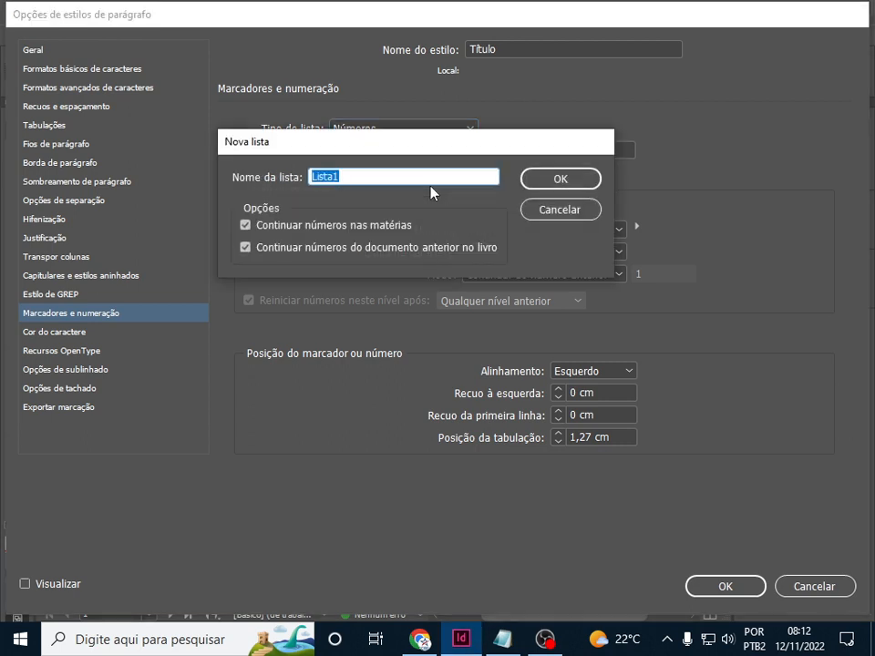
type("aula02")
left_click(547, 186)
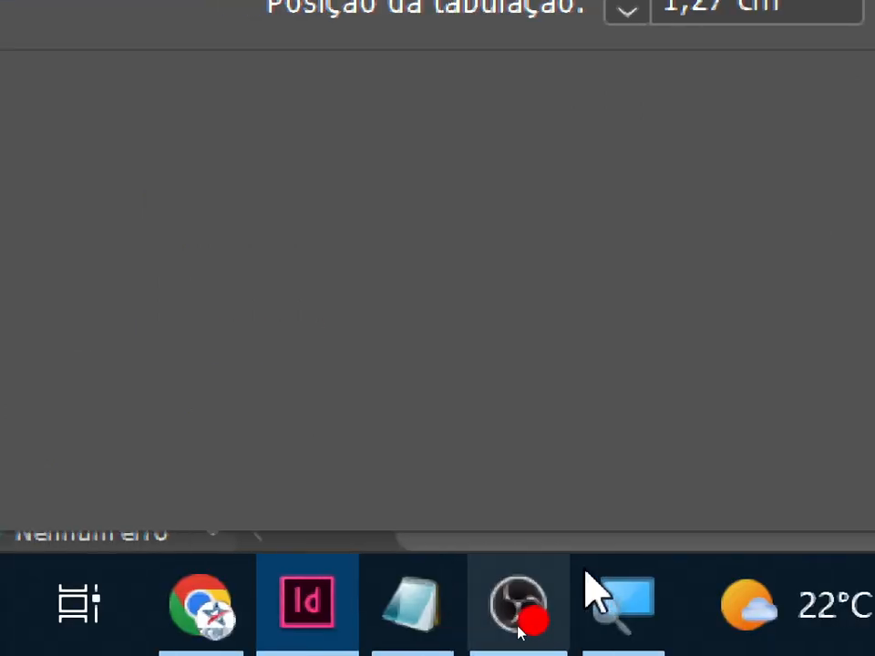
Check the numbering codes in Notepad, try the Centro and Direito number alignments in InDesign, and restore Esquerdo.
left_click(402, 614)
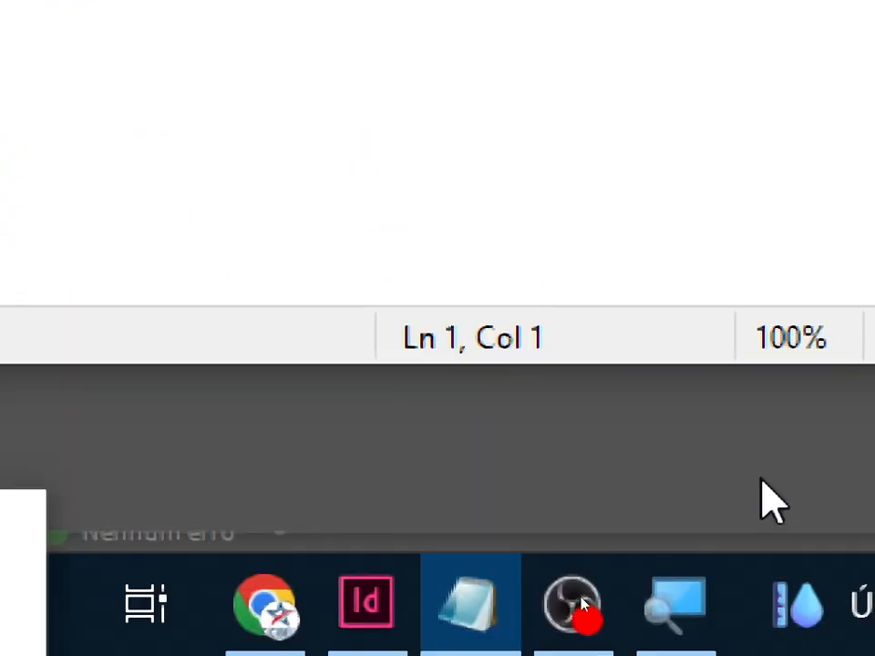
key("alt+Tab")
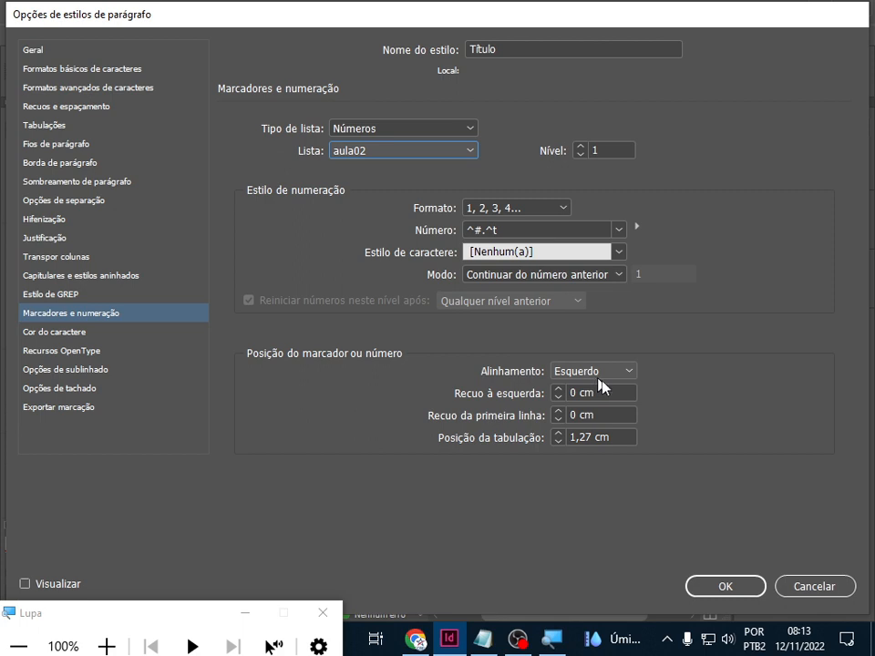
left_click(627, 376)
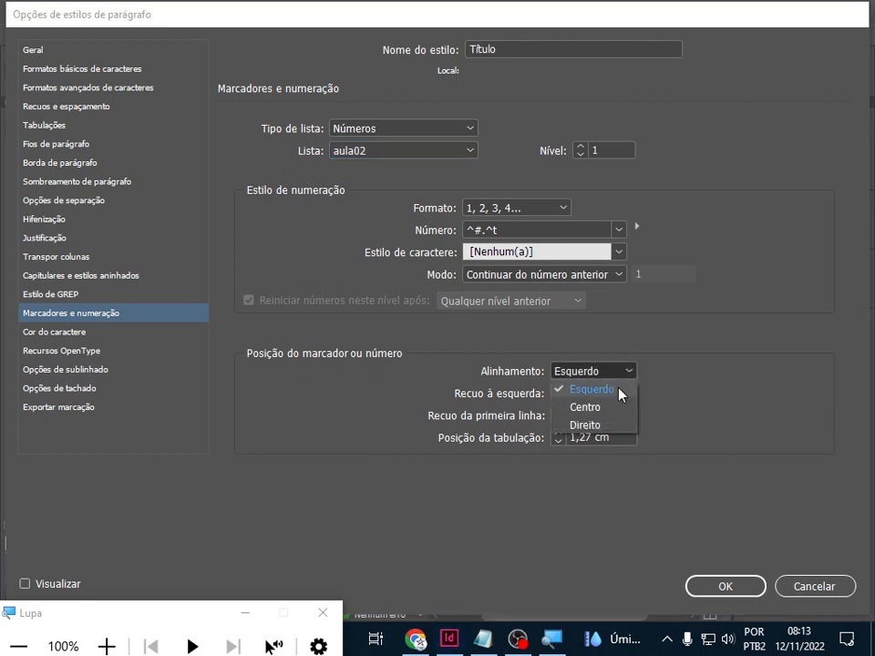
left_click(613, 406)
left_click(630, 371)
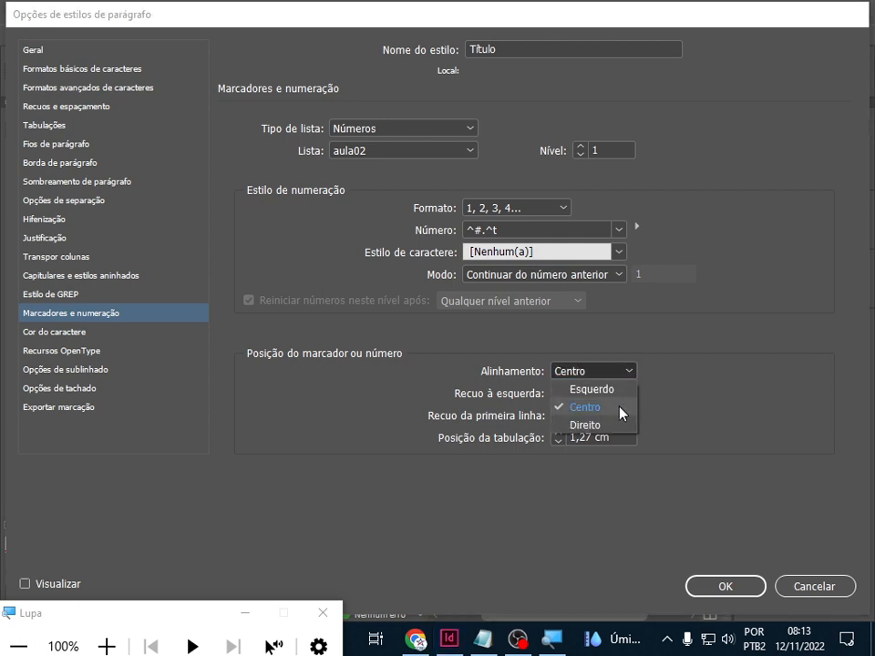
left_click(612, 425)
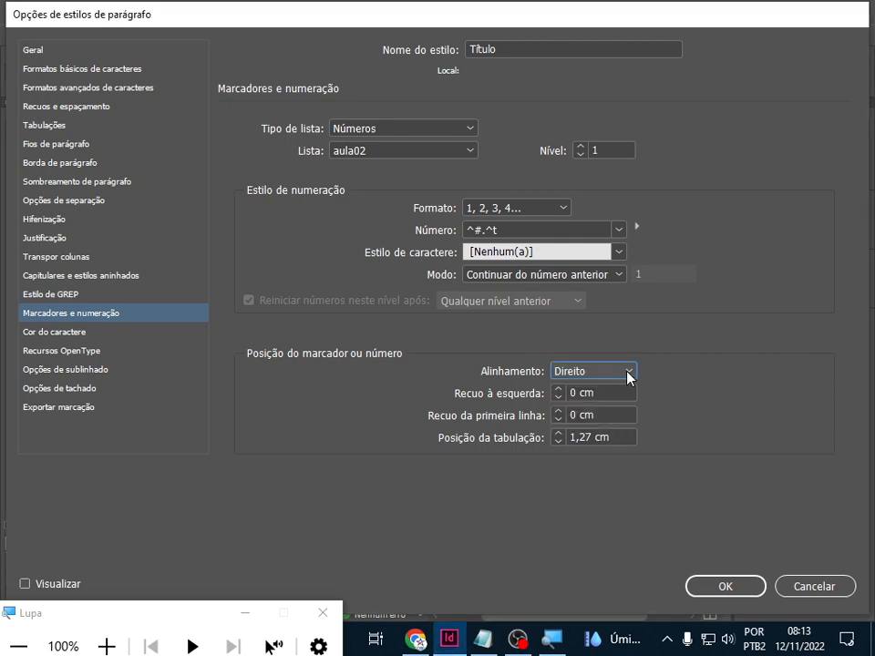
left_click(629, 373)
left_click(611, 407)
left_click(635, 372)
left_click(612, 386)
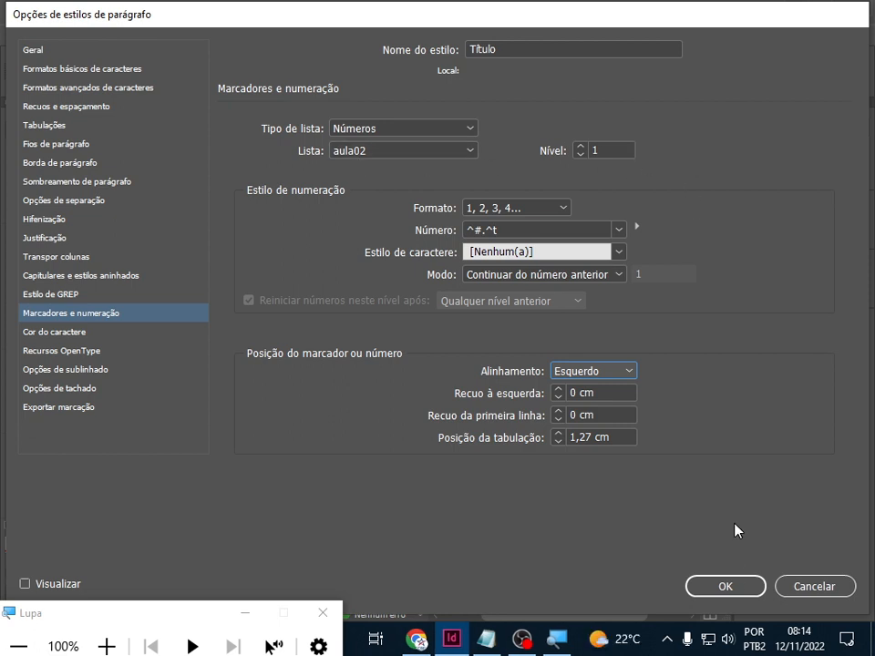
Save the Título paragraph style and switch to Notepad to consult the numbering codes for each level.
left_click(727, 587)
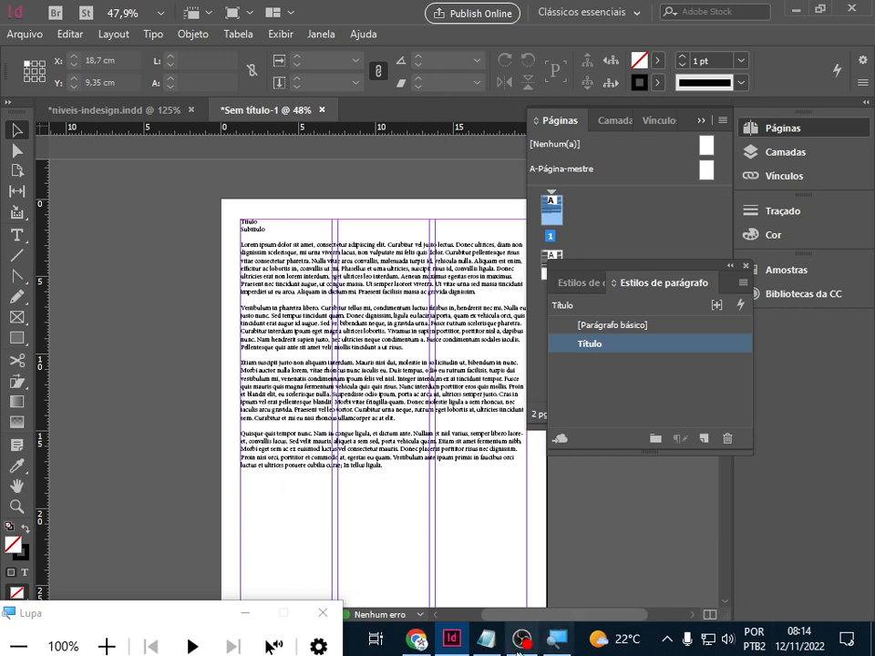
left_click(488, 641)
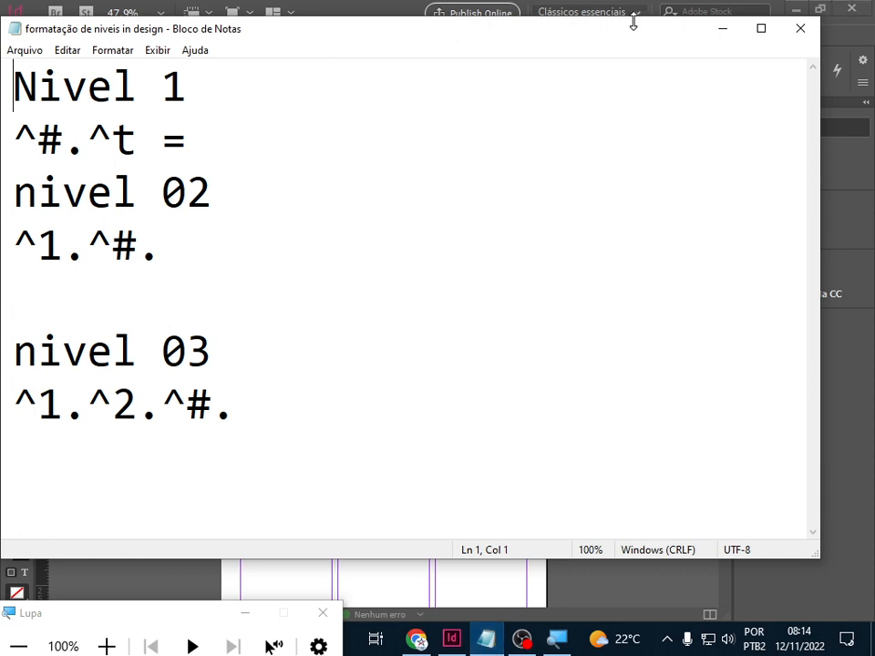
Return to InDesign and create a new paragraph style named Subtitulo.
left_click(724, 34)
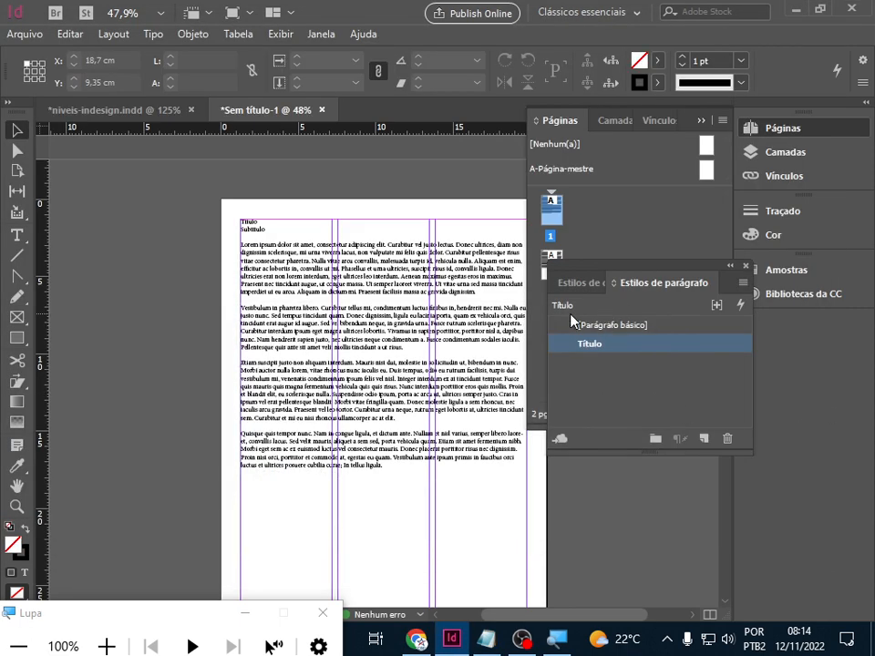
left_click(705, 439)
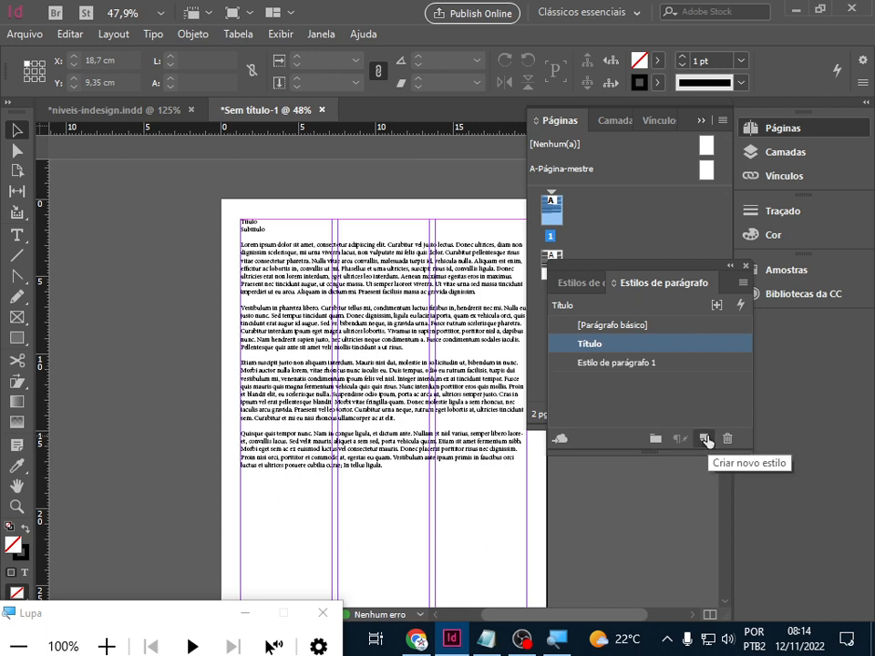
double_click(622, 370)
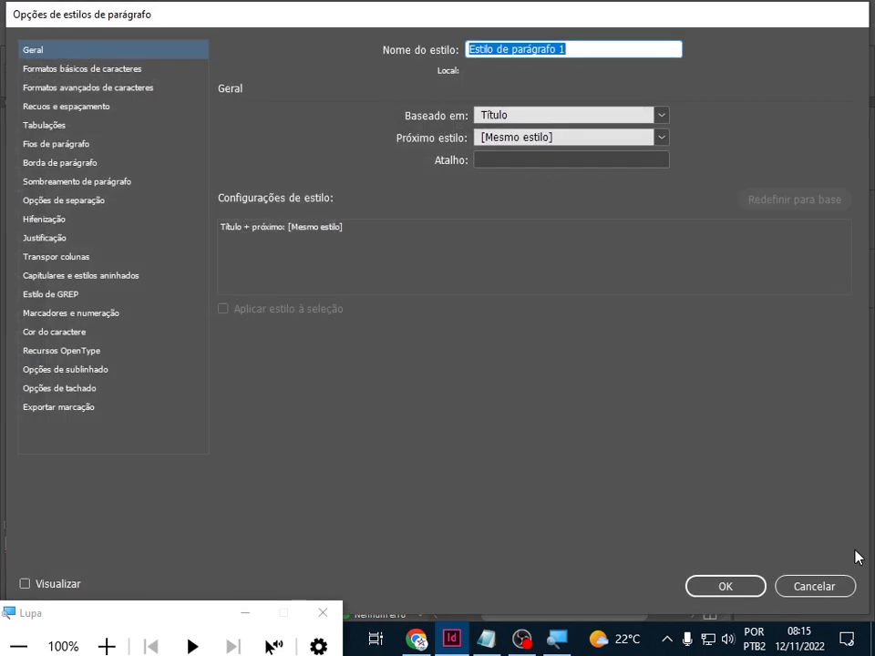
type("Subtitulo")
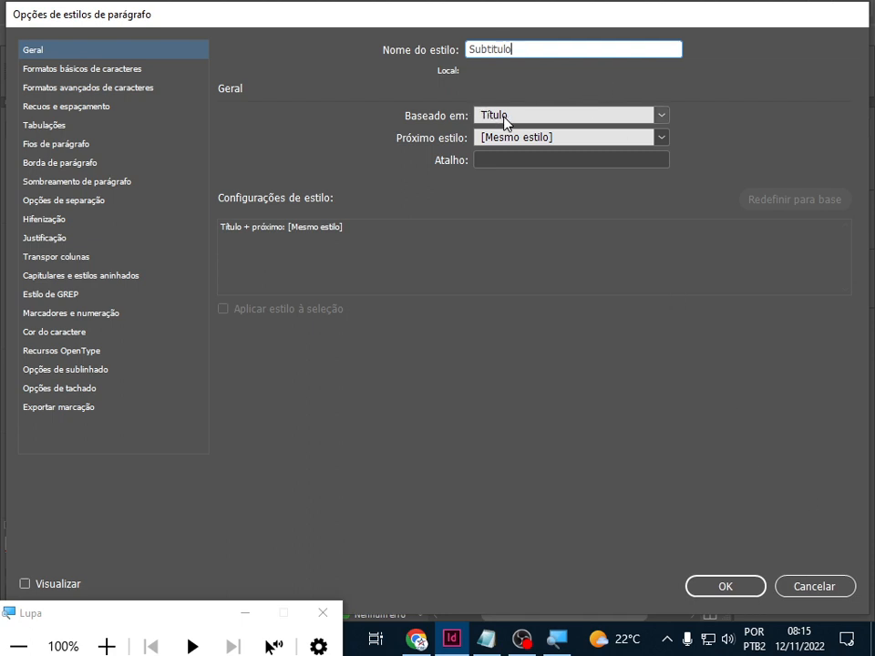
Base Subtitulo on [Sem estilo de parágrafo], reset it to that base, and set its next style to [Sem estilo de parágrafo].
left_click(663, 118)
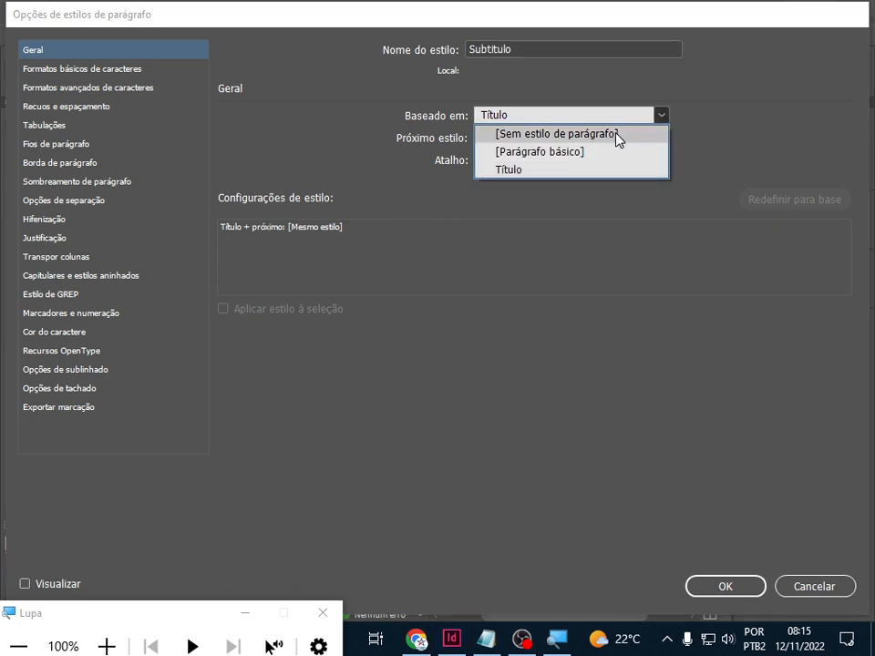
left_click(617, 137)
left_click(658, 139)
left_click(617, 155)
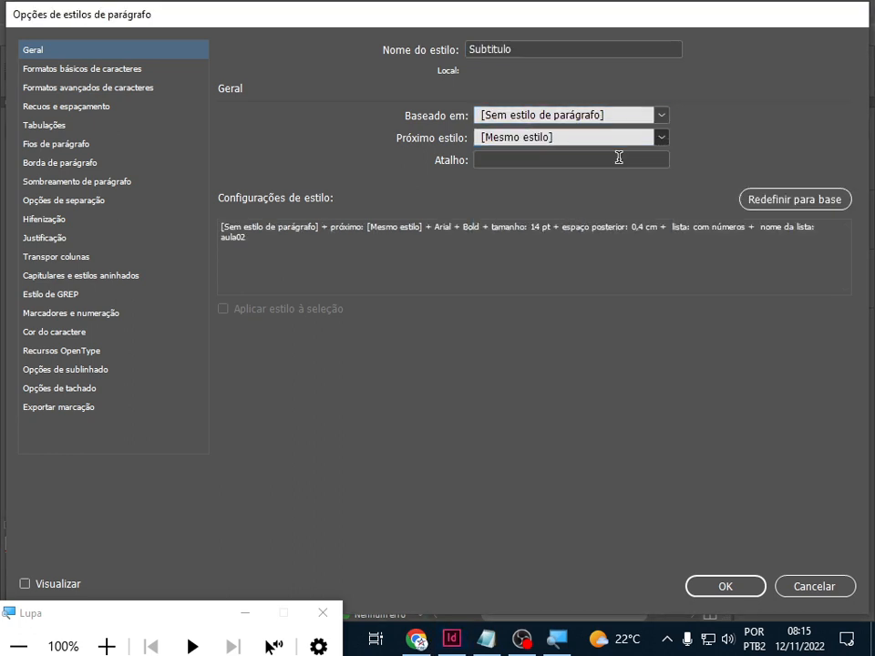
left_click(793, 205)
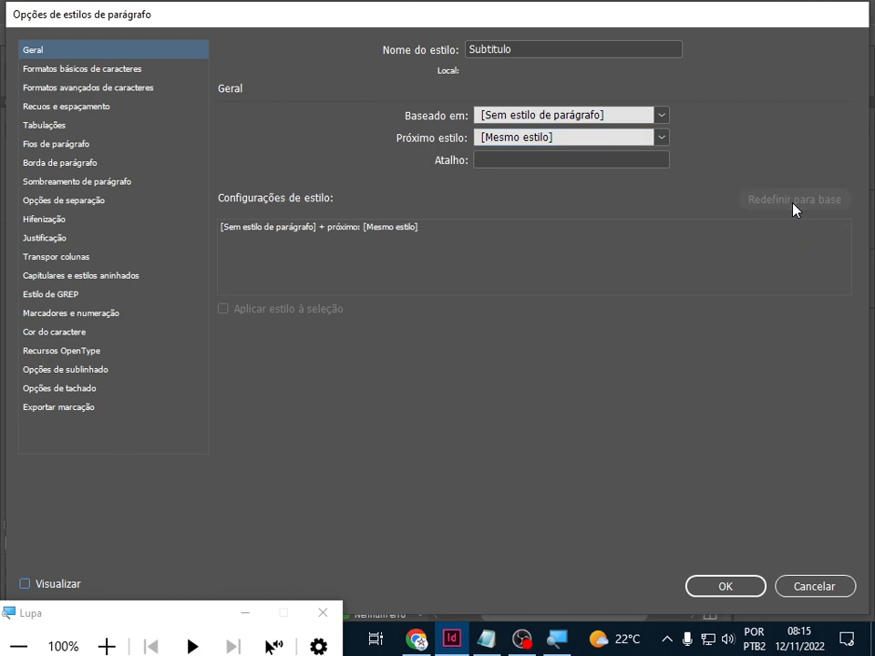
left_click(662, 138)
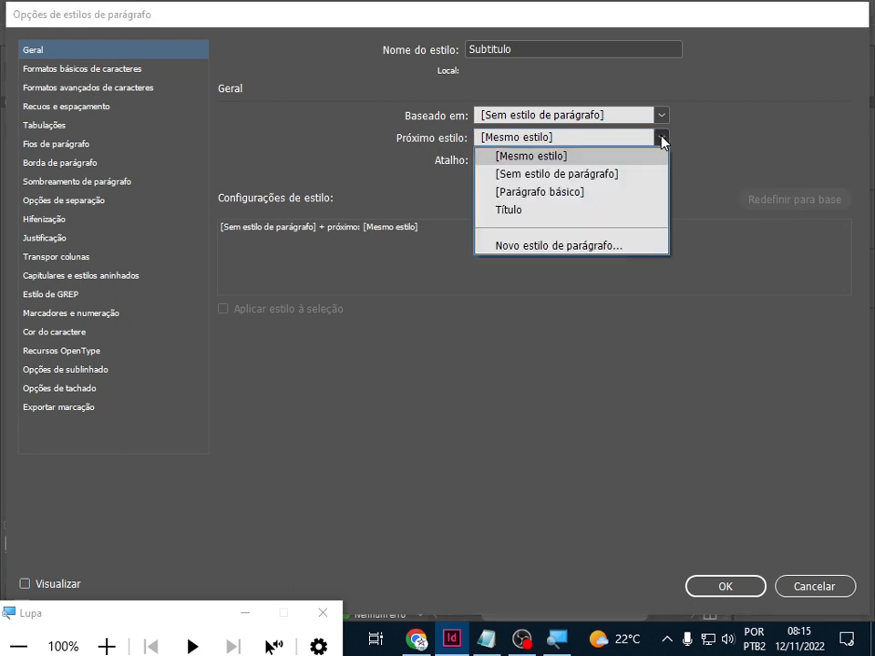
left_click(572, 174)
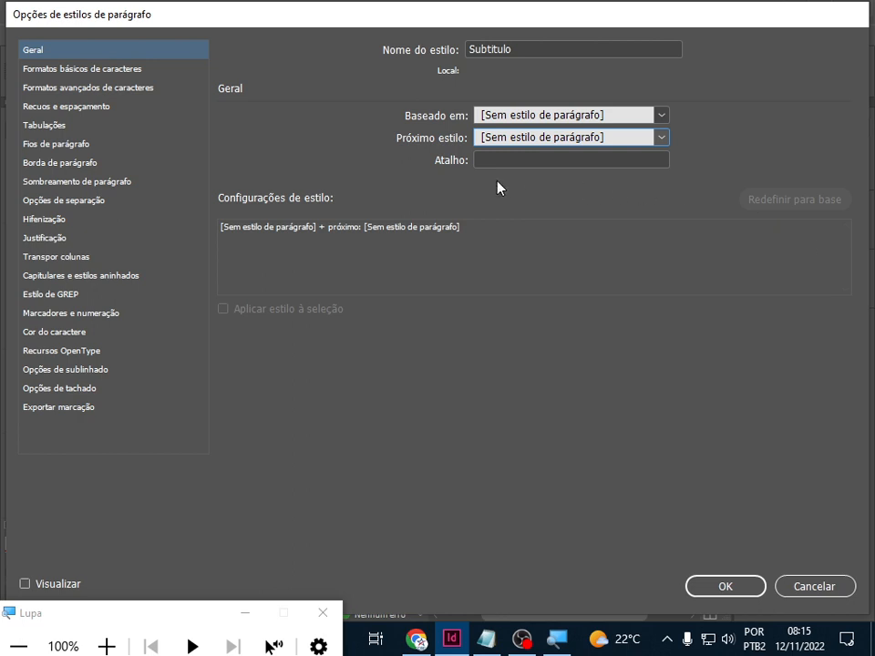
Set the Subtitulo style's font family to Arial.
left_click(110, 73)
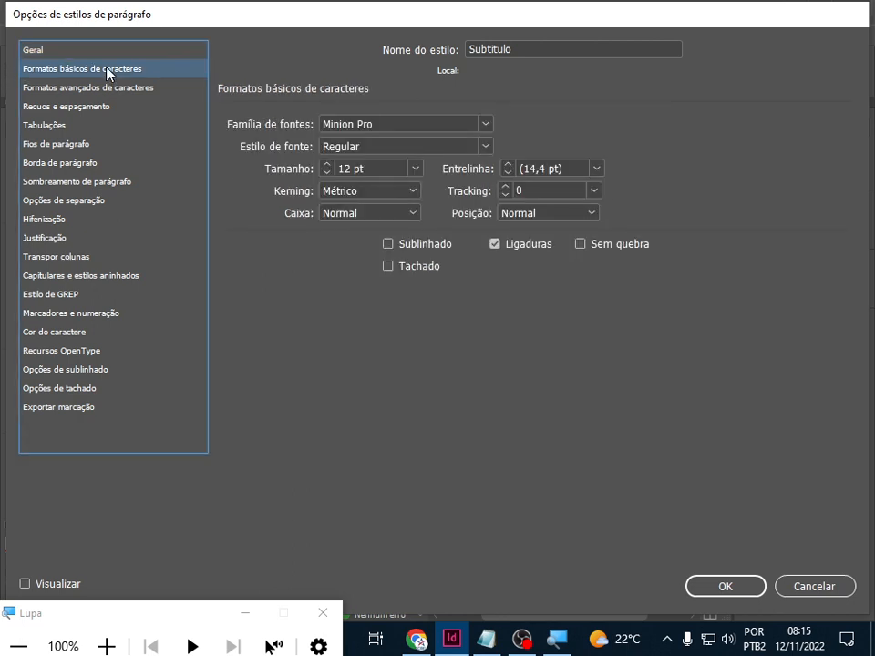
left_click(410, 120)
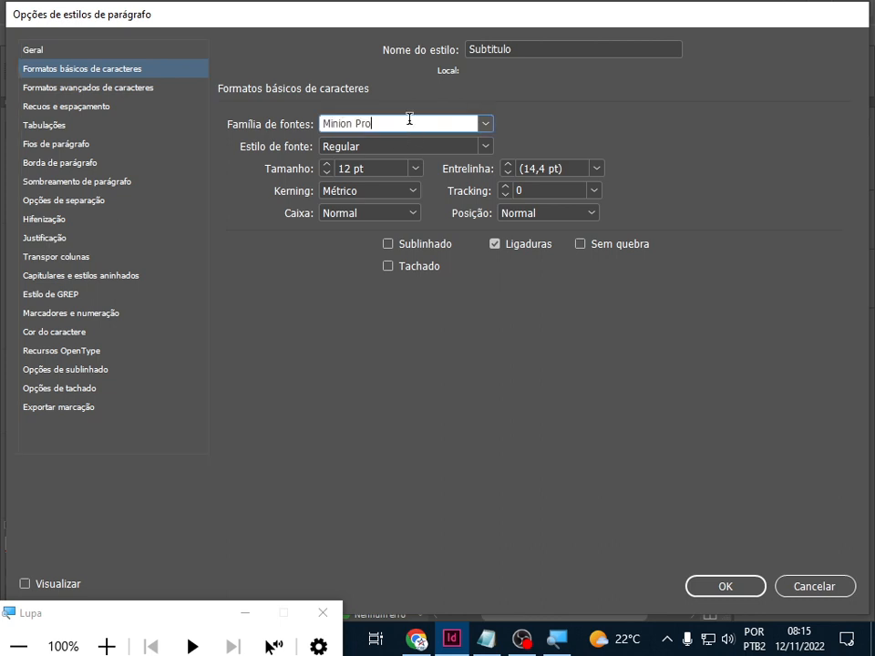
key("Left")
key("Left")
key("Left")
key("Left")
key("Left")
key("Left")
key("Left")
key("Left")
type("Arial")
Set the Subtitulo style's font size to 10 pt and its leading to 14 pt.
left_click(383, 171)
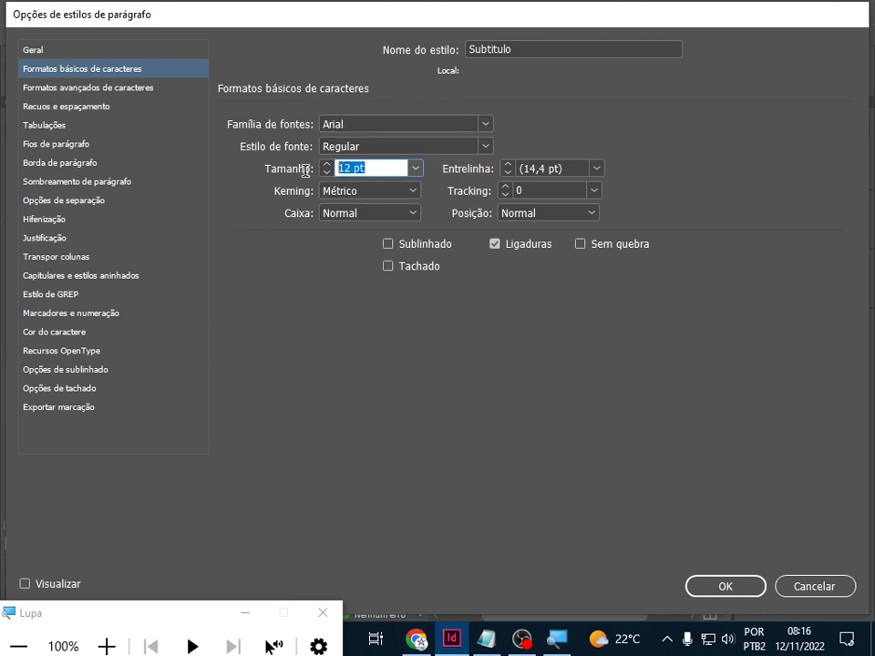
type("10")
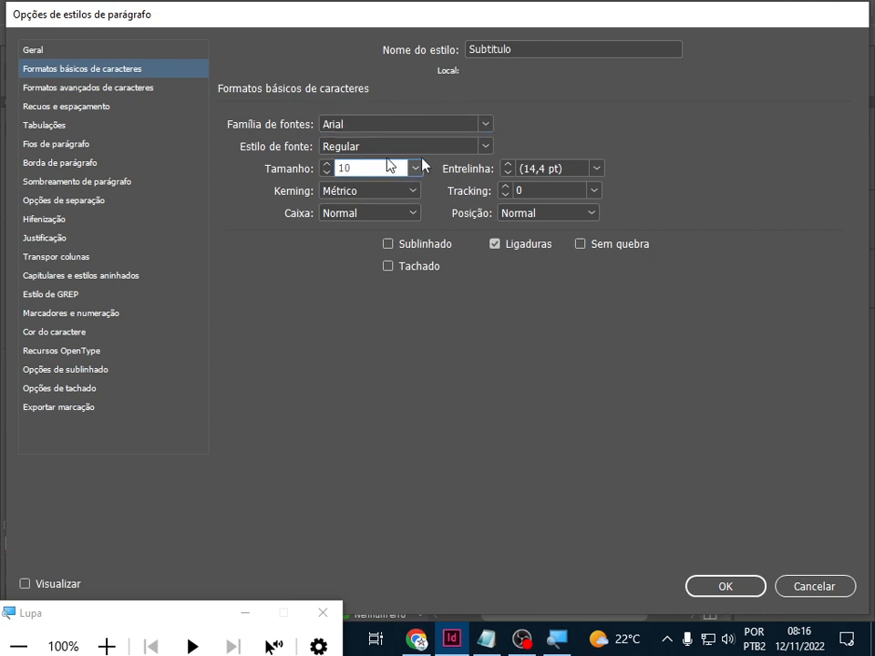
left_click(575, 169)
left_click_drag(573, 167, 516, 169)
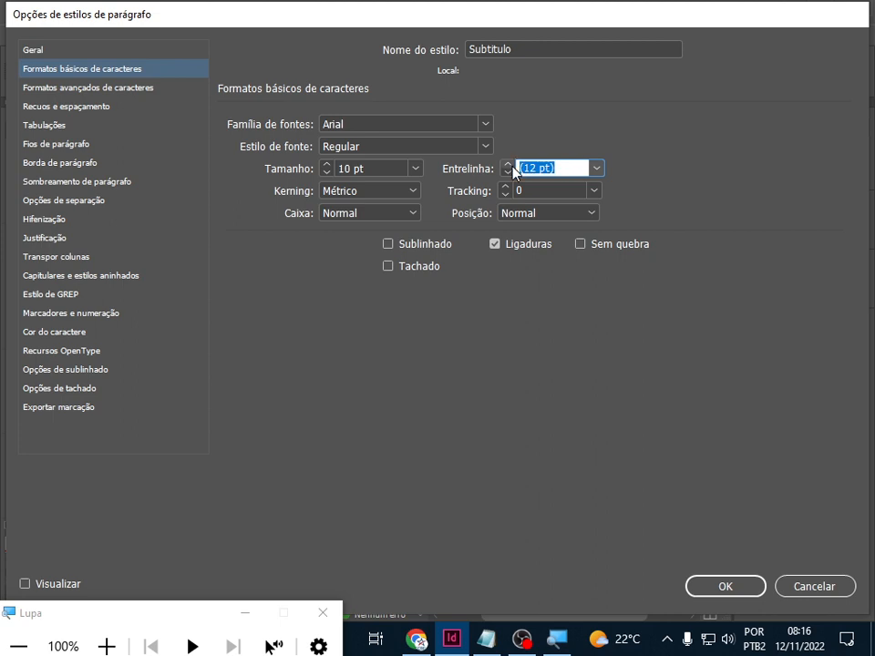
type("14")
Set the Subtitulo style's space before and space after the paragraph to 0,2 cm each.
left_click(119, 91)
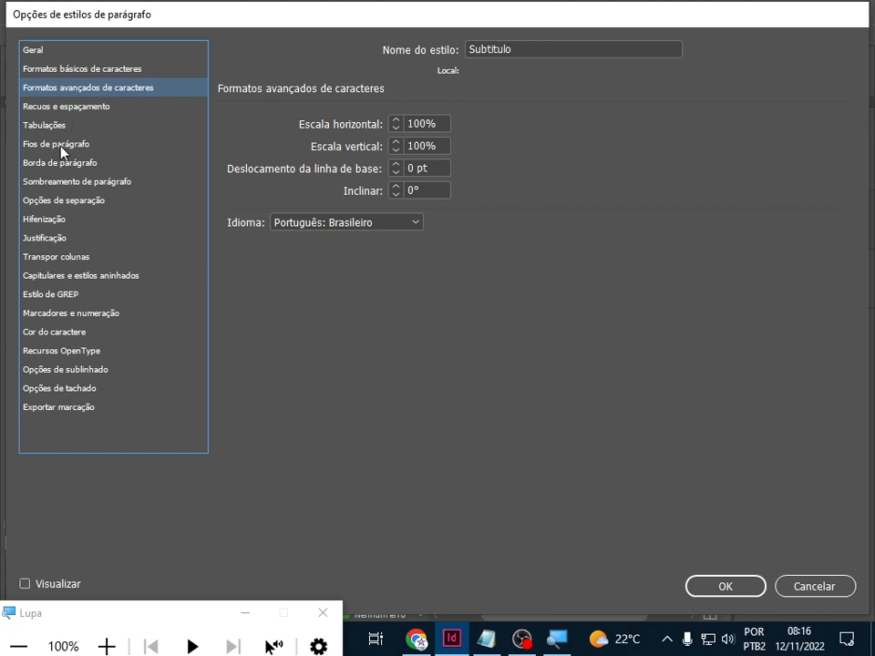
left_click(77, 109)
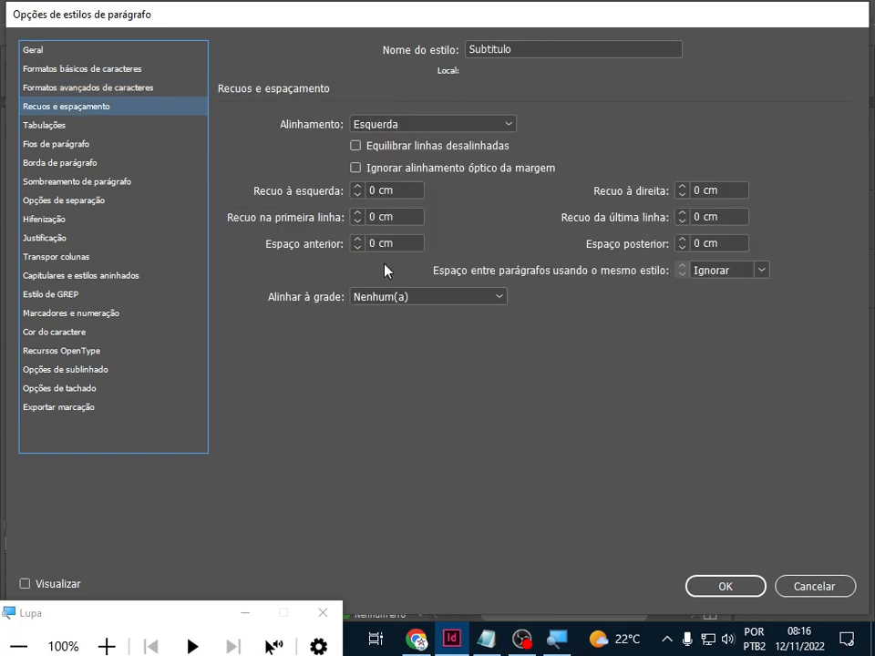
left_click(372, 244)
type("0,2")
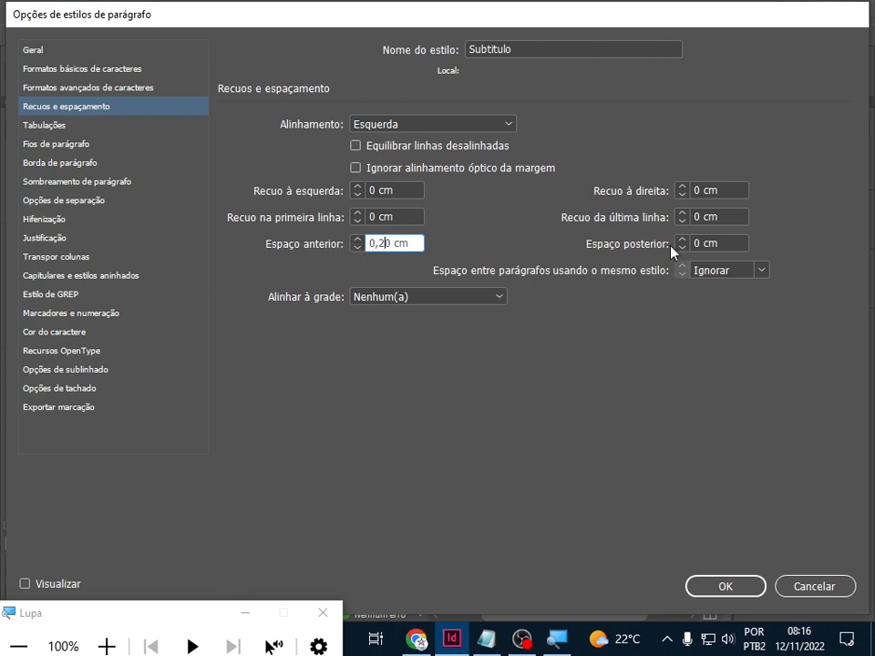
double_click(692, 243)
type("0,2")
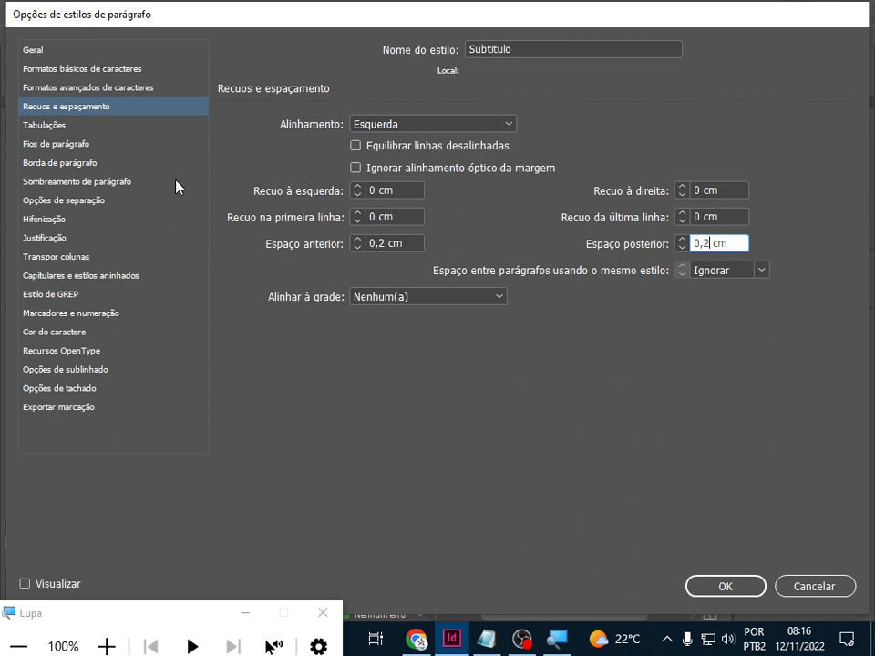
Set the Subtitulo style's list type to Números, using the list aula02 at level 2.
left_click(70, 313)
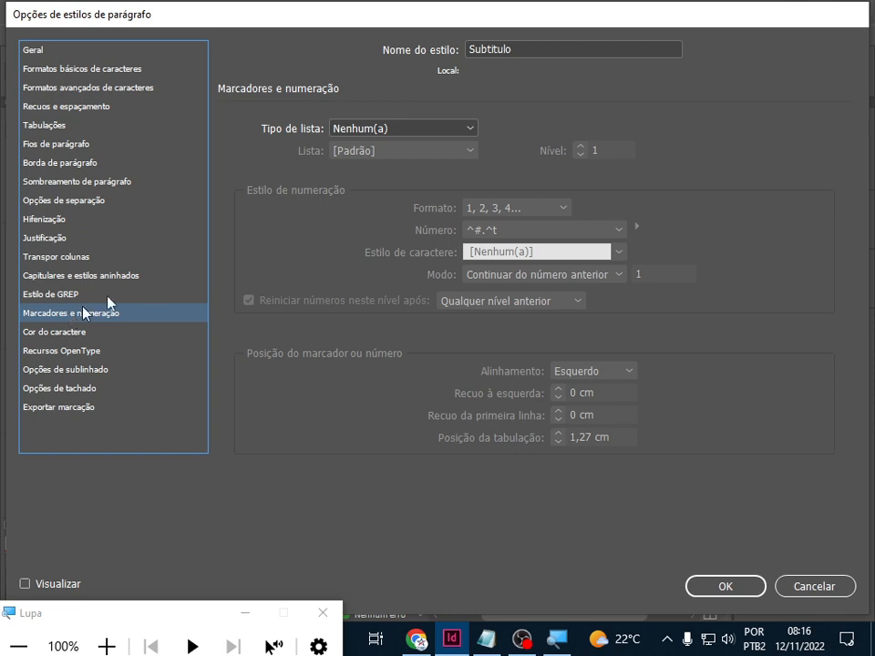
left_click(472, 134)
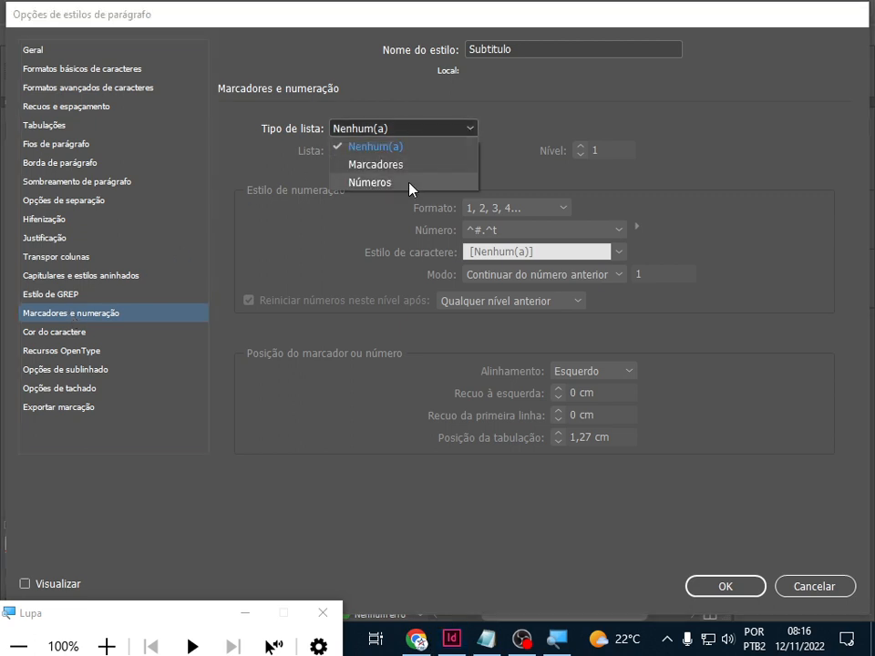
left_click(411, 186)
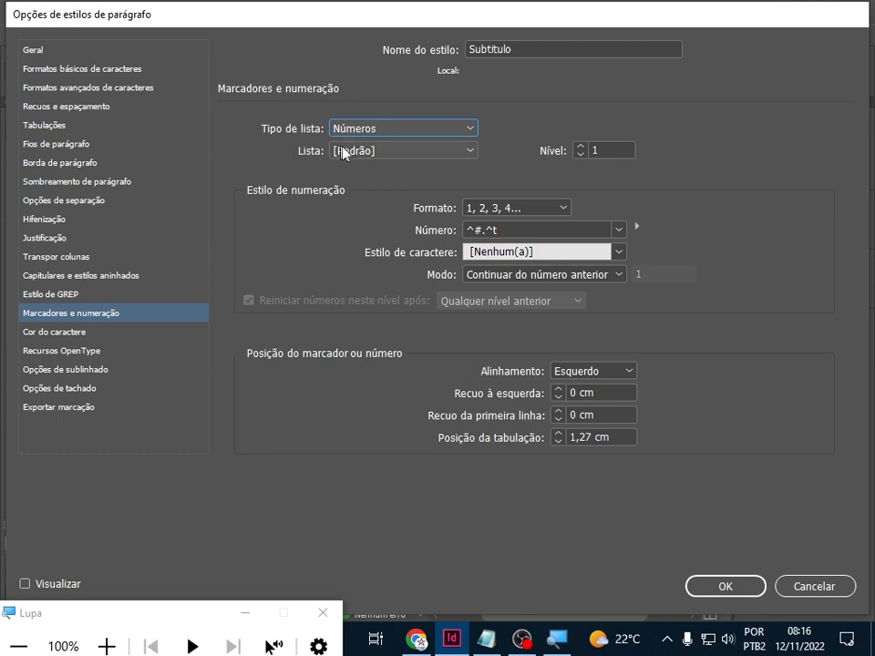
left_click(470, 152)
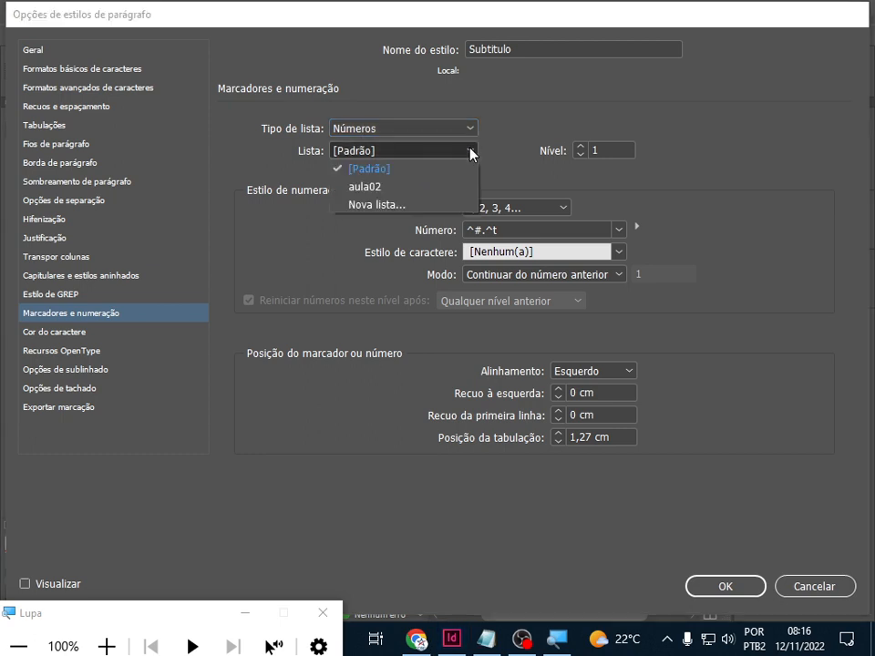
left_click(404, 187)
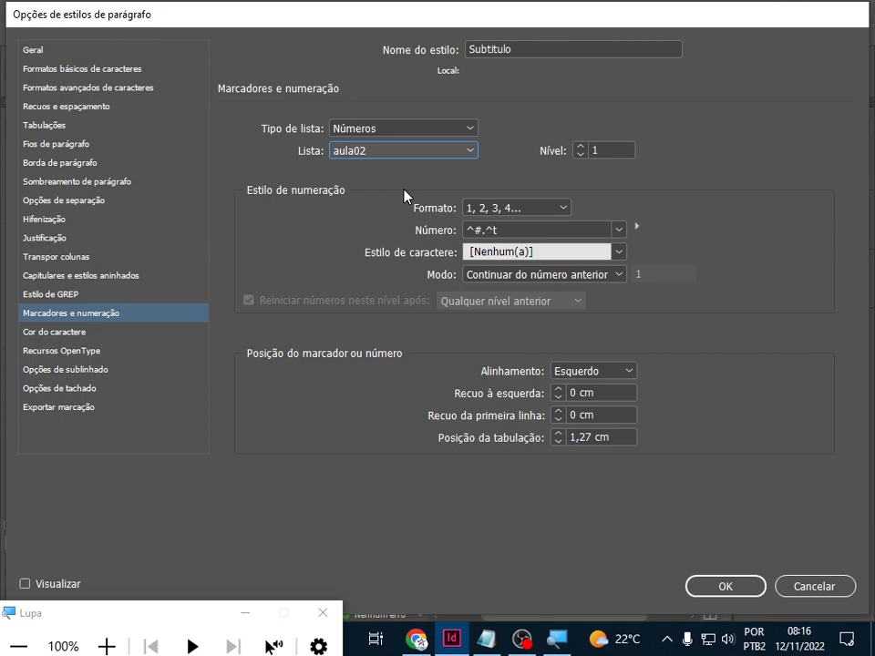
left_click(579, 147)
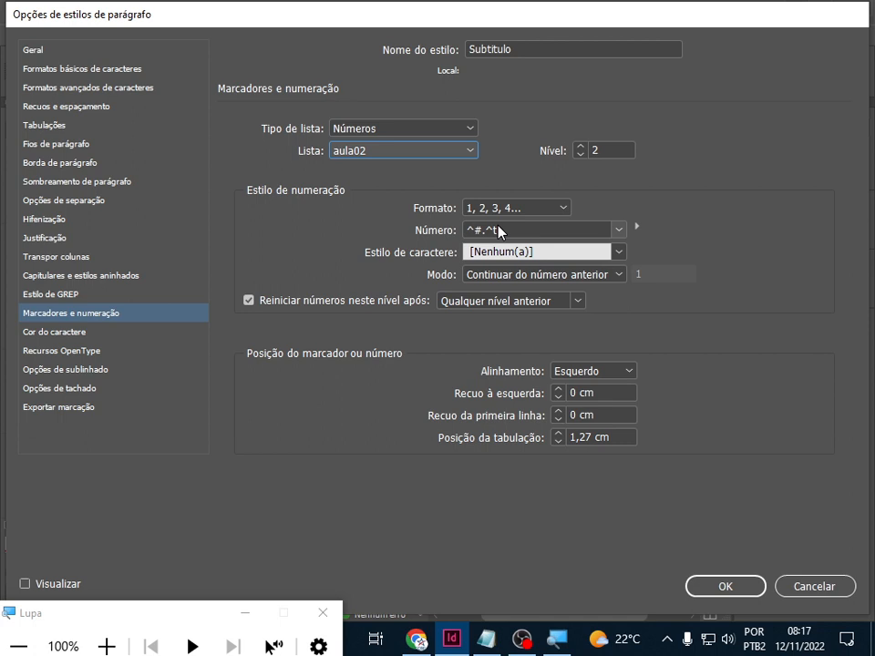
Replace Subtitulo's number expression with the level 1 placeholder, a period and the current-level placeholder, giving ^1. ^#.
left_click_drag(522, 236, 373, 228)
key("BackSpace")
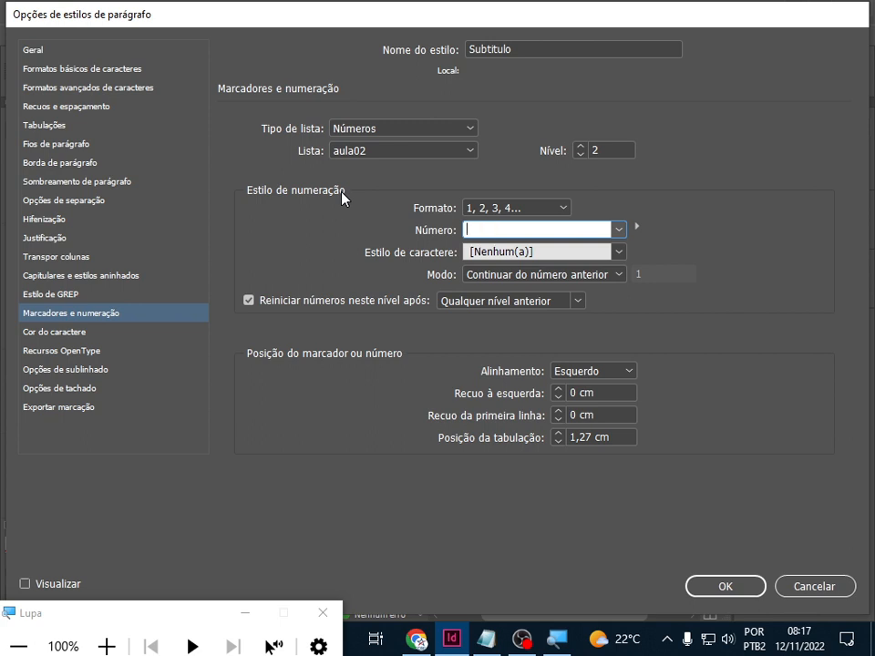
left_click(638, 230)
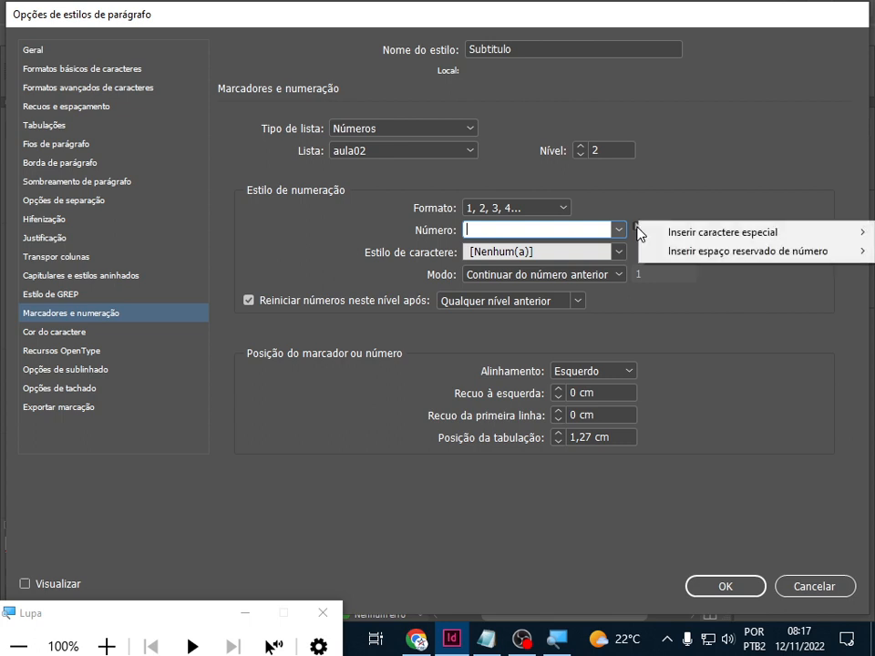
mouse_move(663, 258)
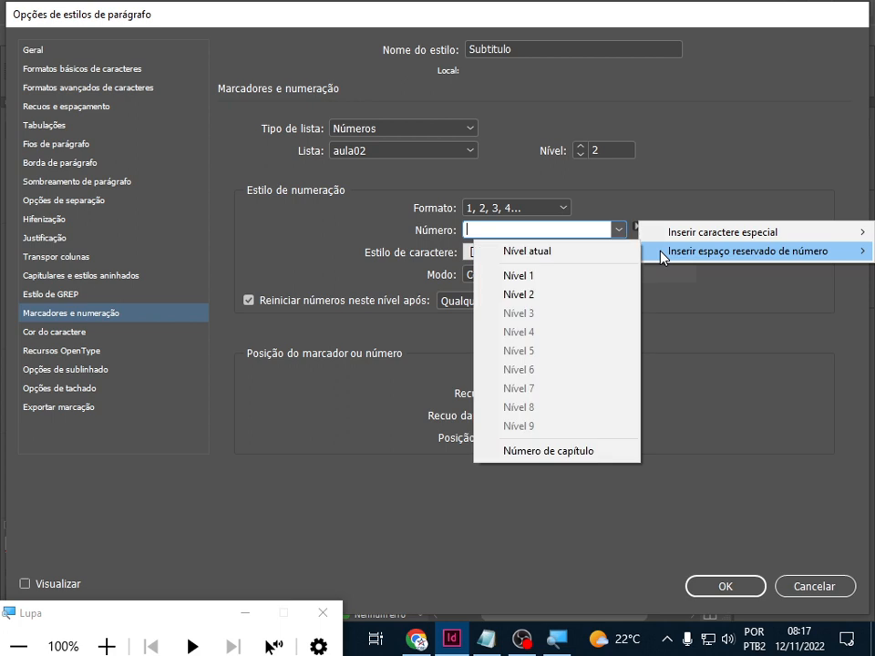
left_click(579, 287)
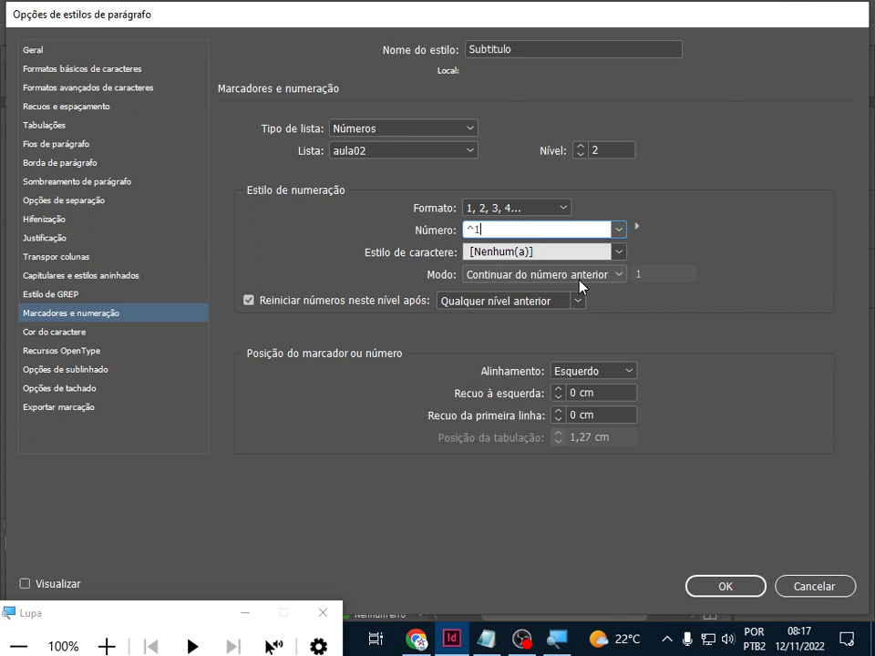
type(".")
left_click(639, 227)
mouse_move(676, 252)
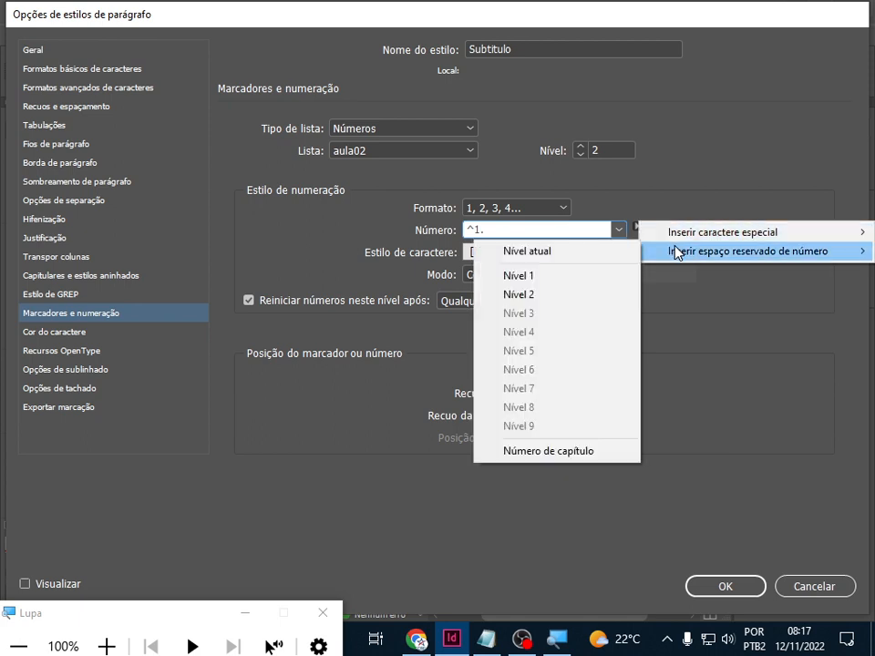
left_click(529, 252)
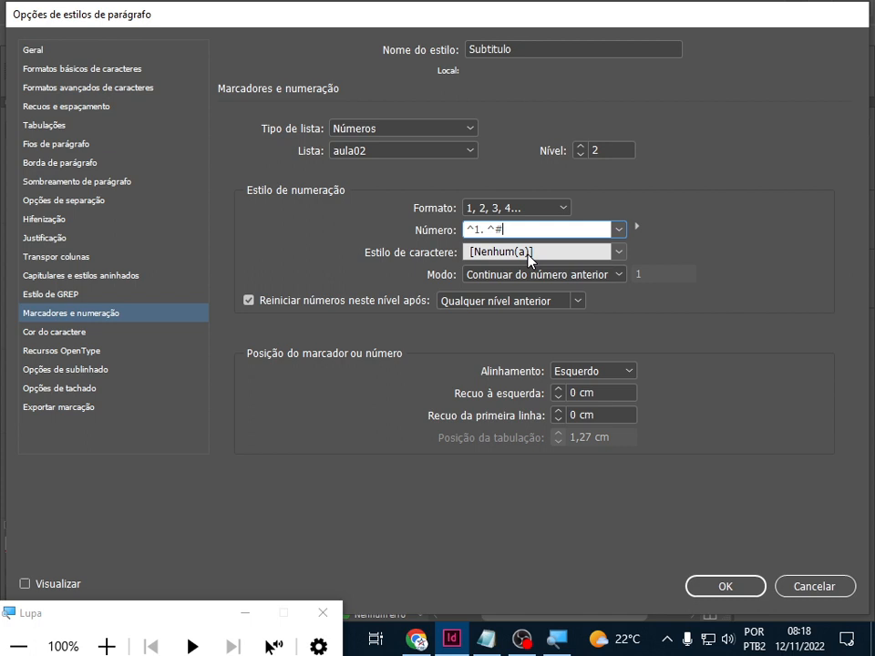
Check the level 2 numbering code in Notepad, return to InDesign and save the Subtitulo paragraph style.
left_click(490, 639)
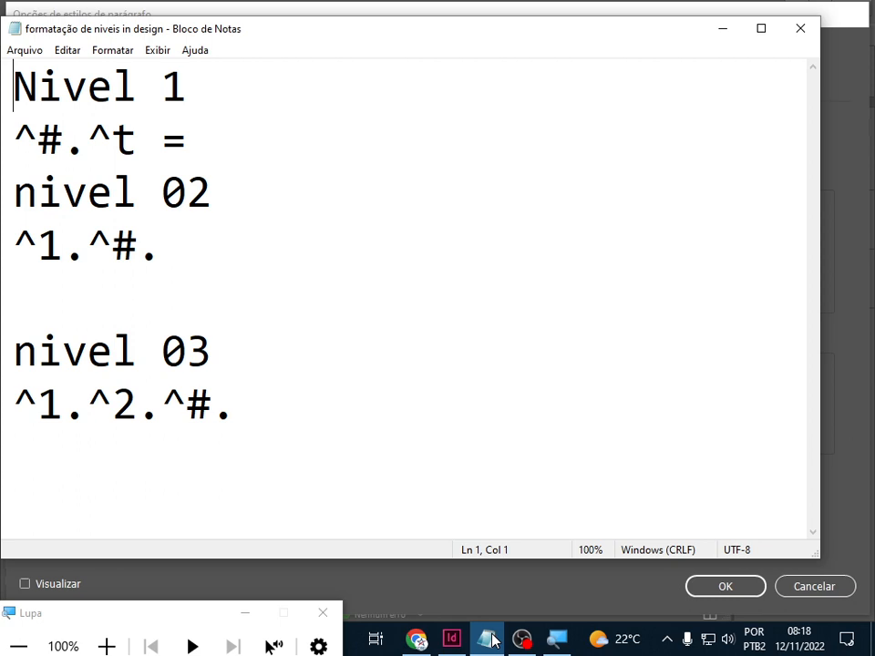
left_click(723, 33)
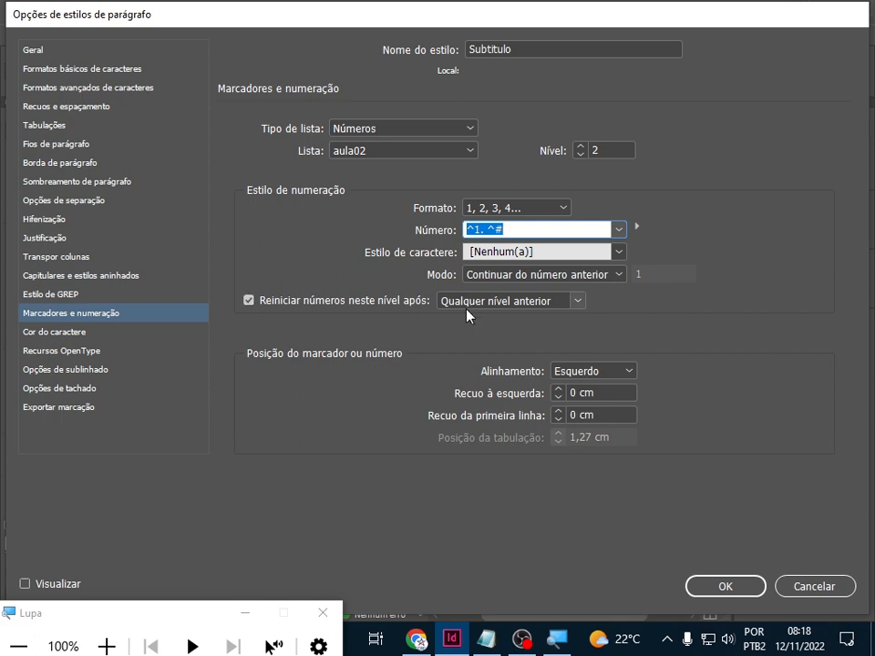
left_click(757, 601)
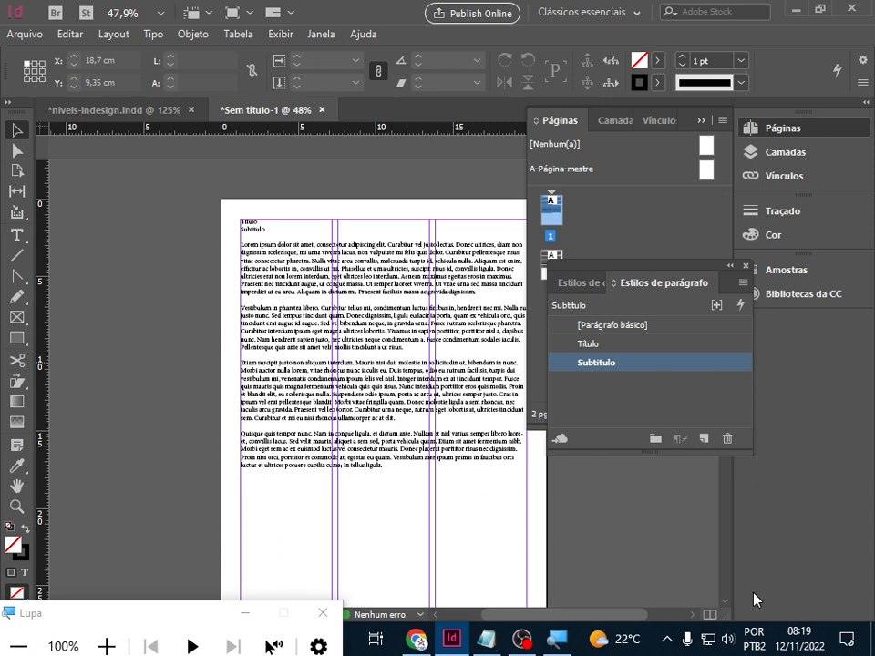
Create the paragraph style nivel03 with [Sem estilo de parágrafo] as both base and next style, and reset its settings to base.
left_click(705, 439)
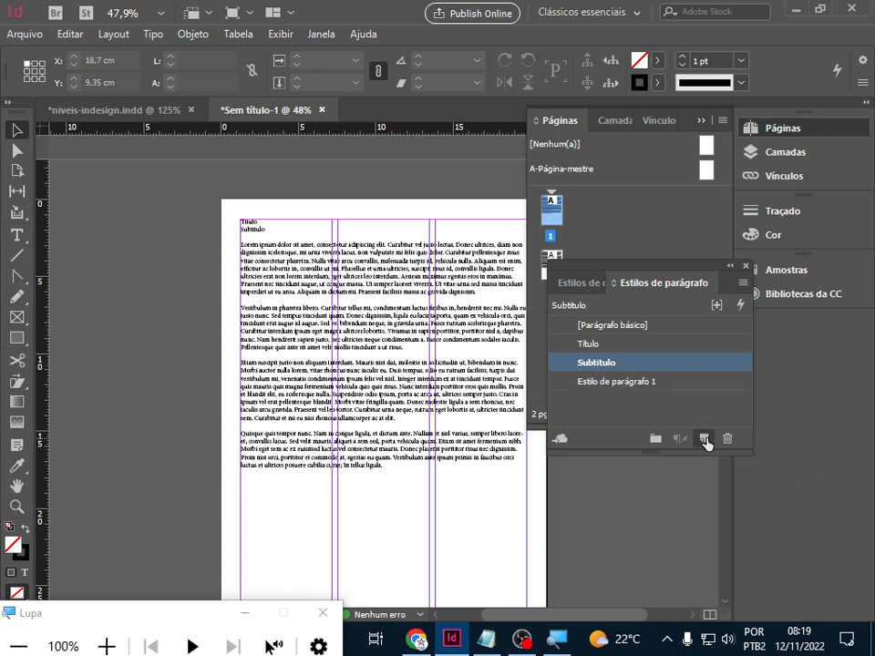
double_click(697, 382)
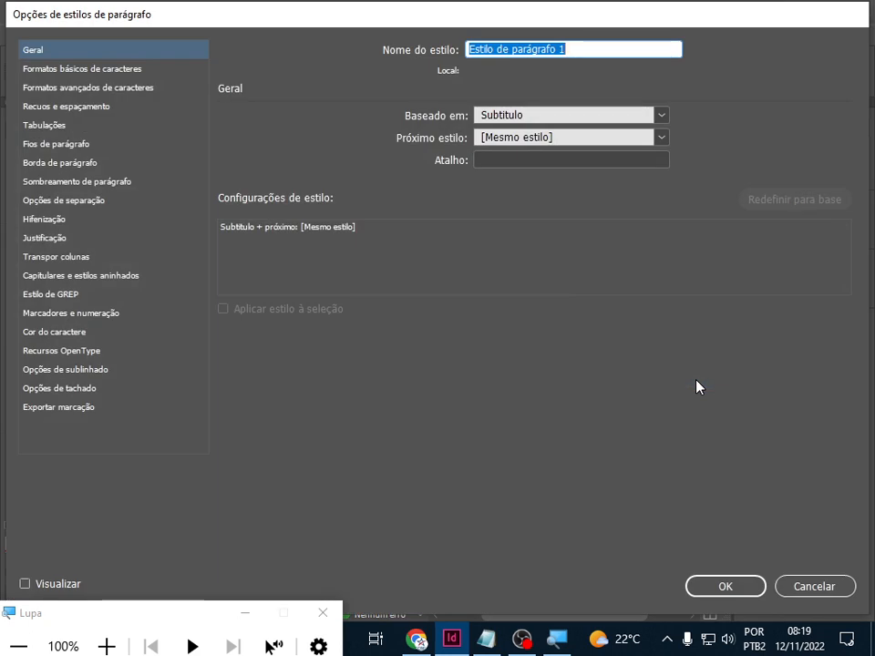
type("nivel03")
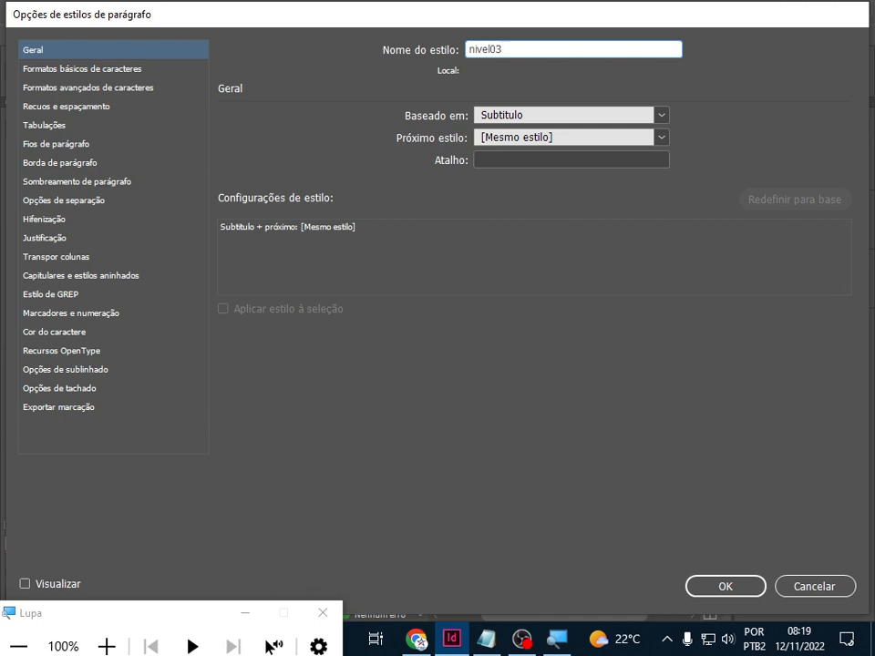
left_click(662, 116)
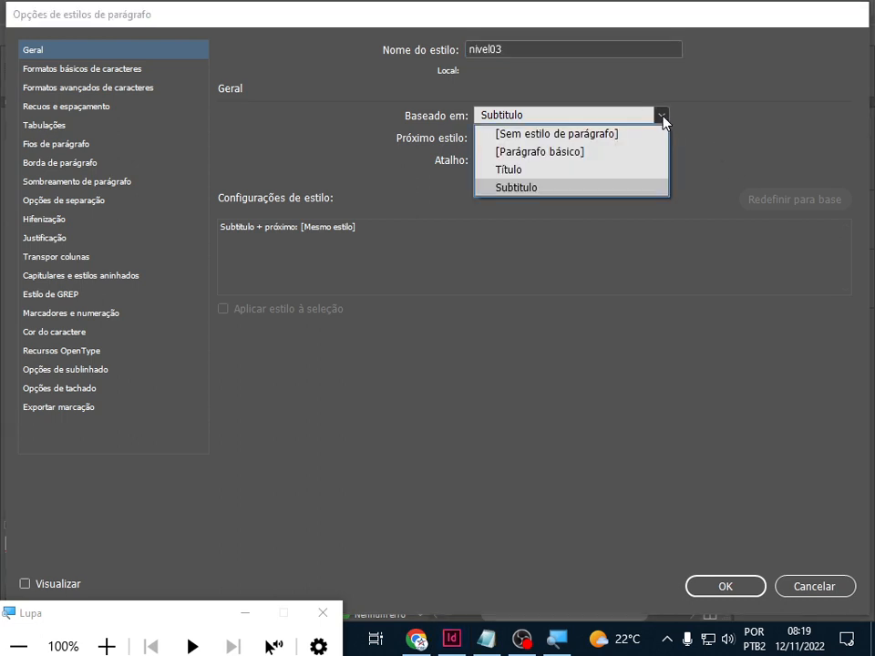
left_click(626, 134)
left_click(660, 140)
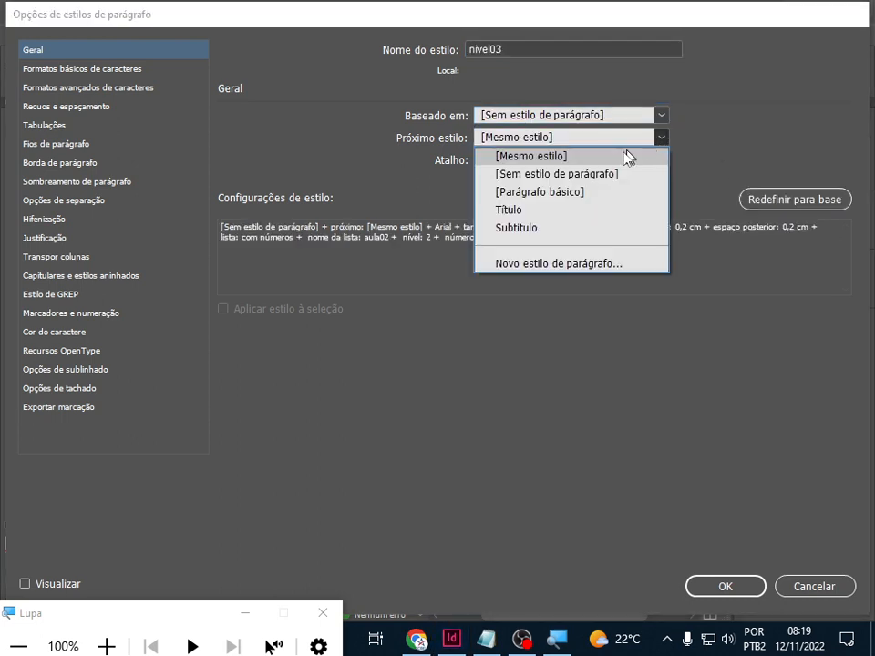
left_click(605, 176)
left_click(799, 201)
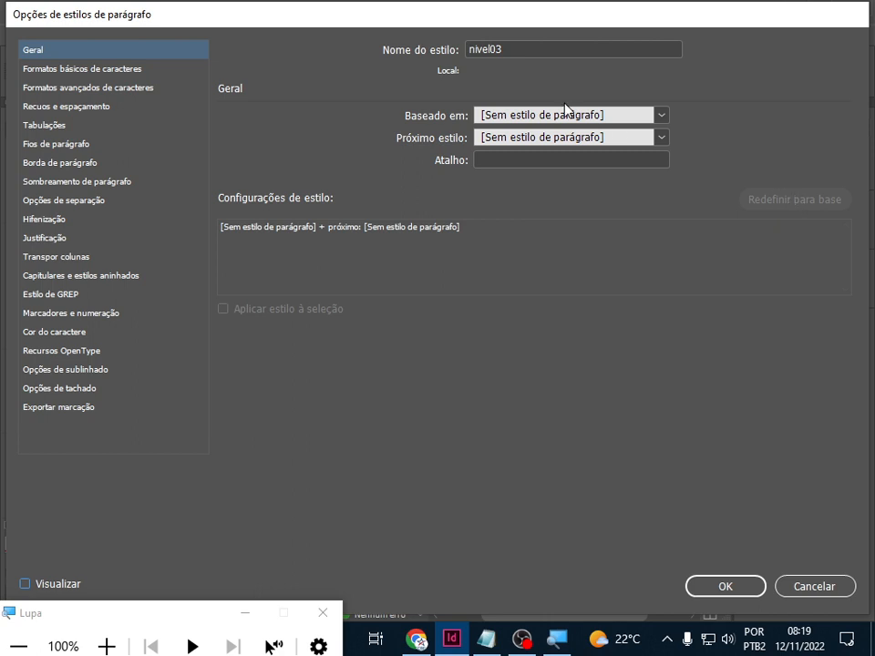
Set the nivel03 style's font family to Verdana and its size to 10 pt.
left_click(116, 69)
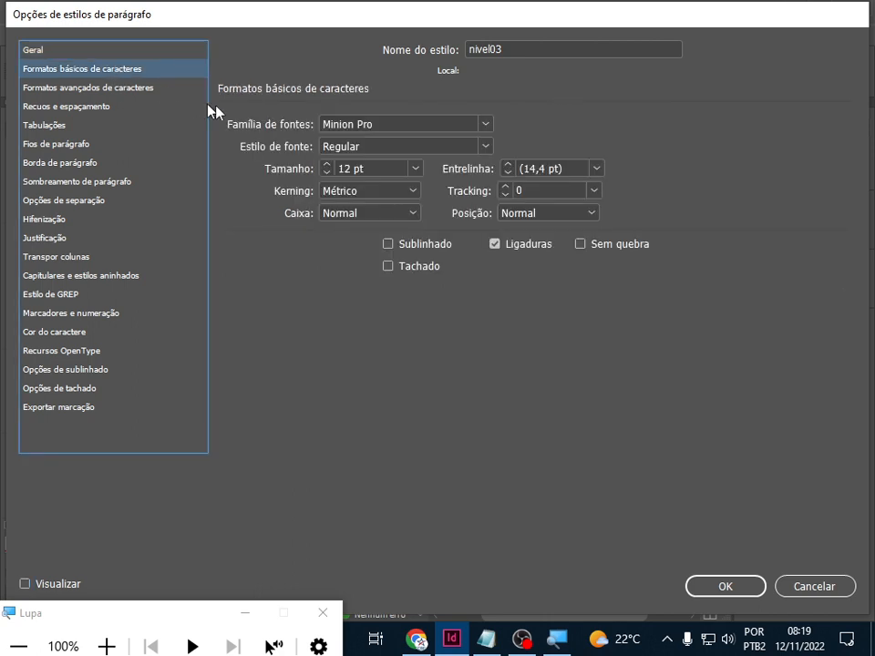
left_click(386, 124)
left_click_drag(386, 125, 288, 129)
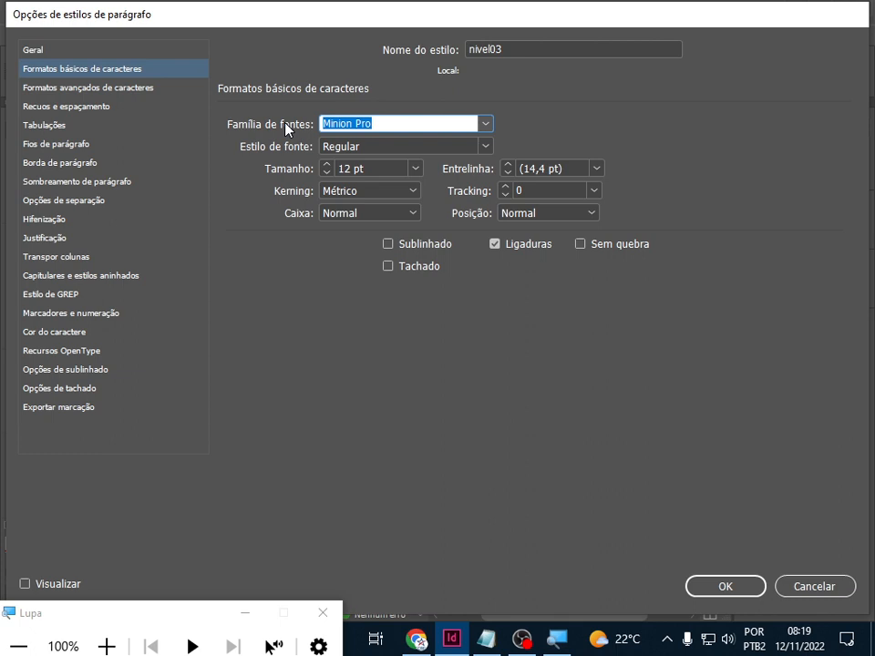
type("Verdana")
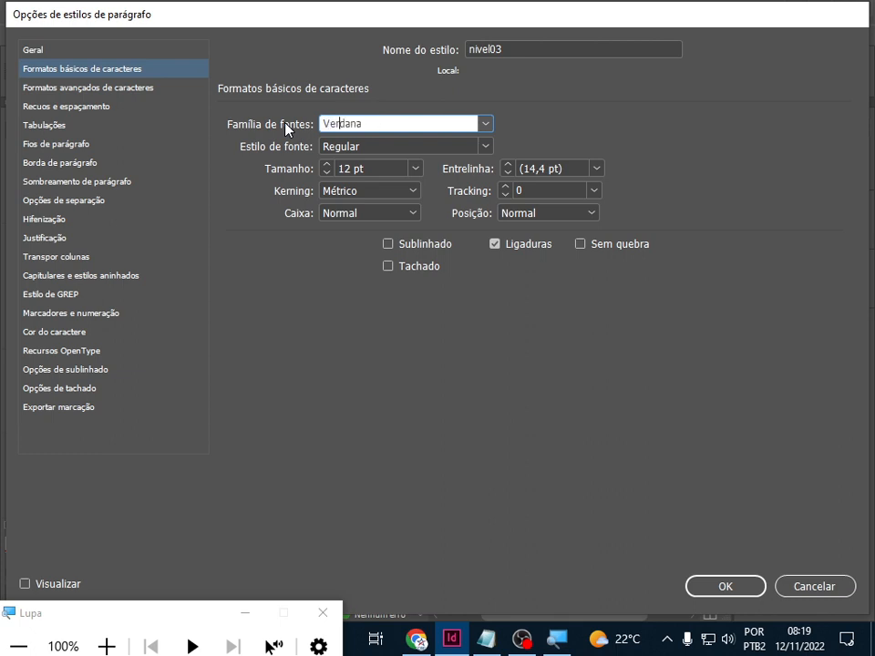
left_click(415, 168)
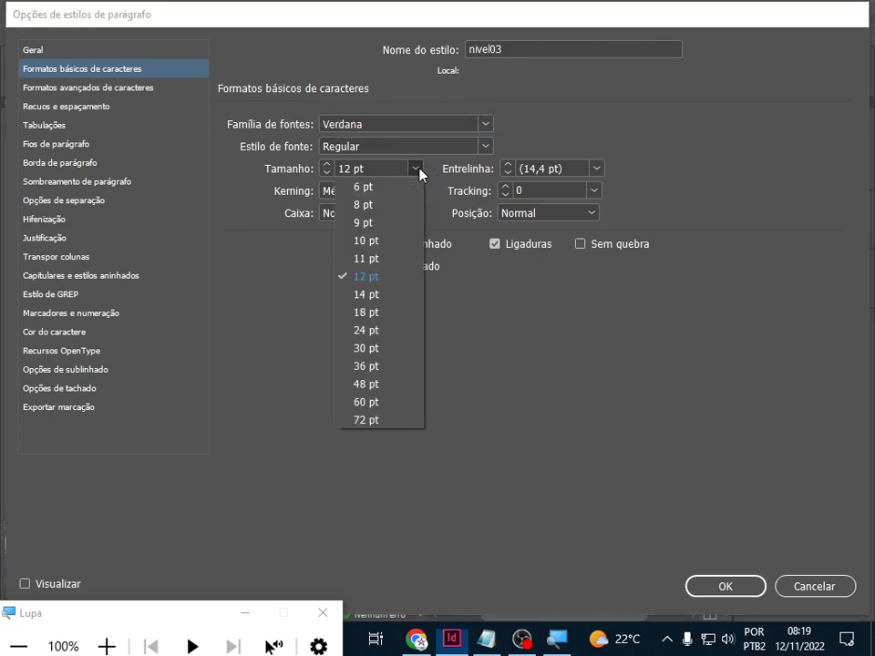
left_click(408, 242)
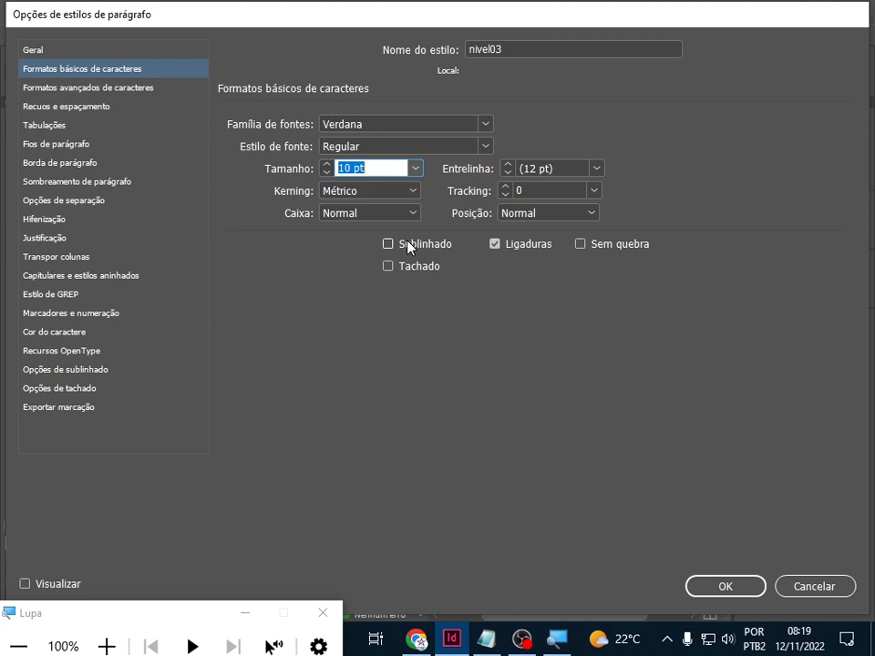
Set the nivel03 style's space before and space after the paragraph to 0,2 cm each.
left_click(152, 88)
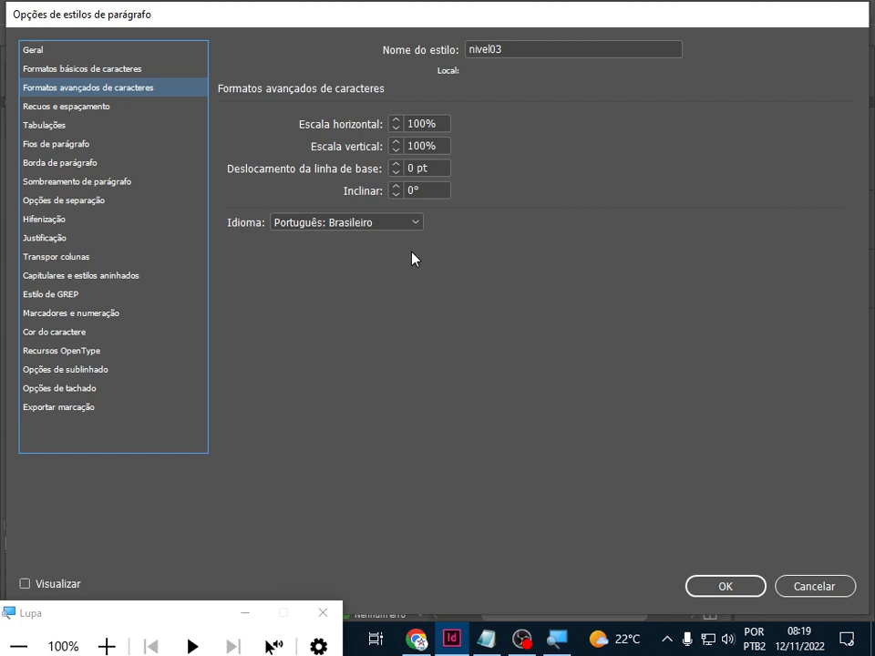
left_click(80, 109)
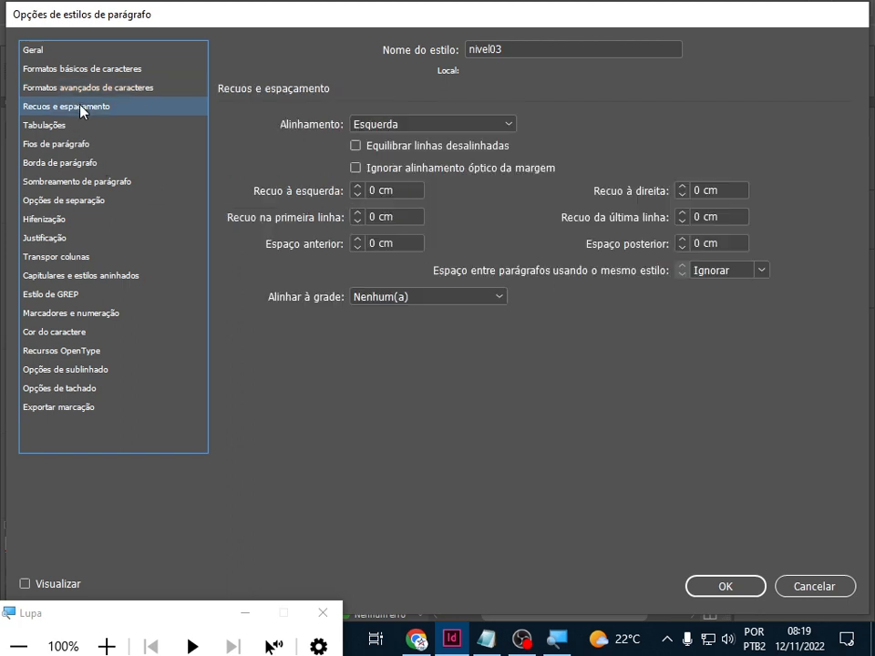
double_click(364, 242)
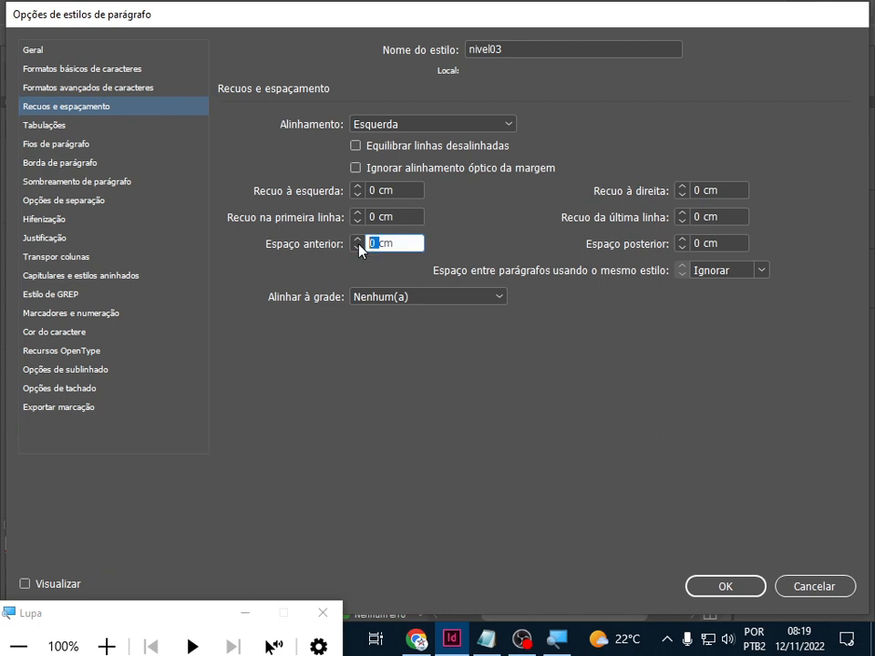
type("0,2")
left_click(698, 242)
double_click(697, 243)
type("0,2")
left_click(383, 217)
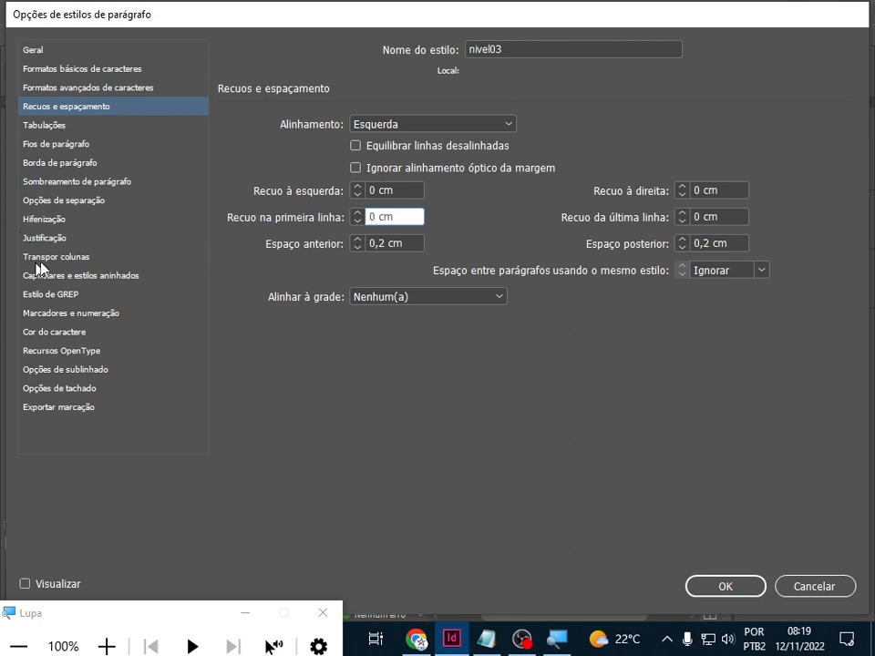
Set the nivel03 style's list type to Números at level 3.
left_click(97, 313)
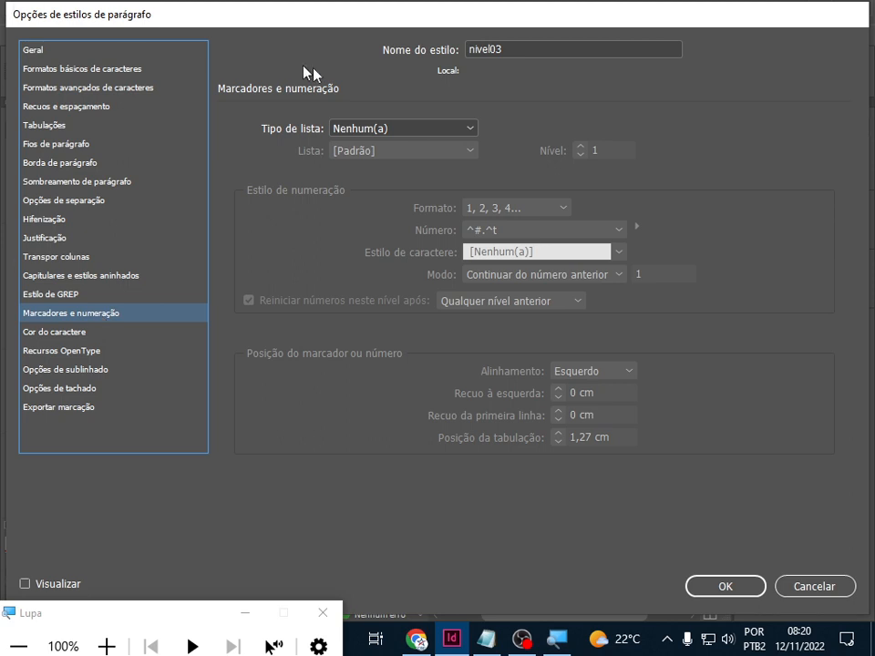
left_click(470, 135)
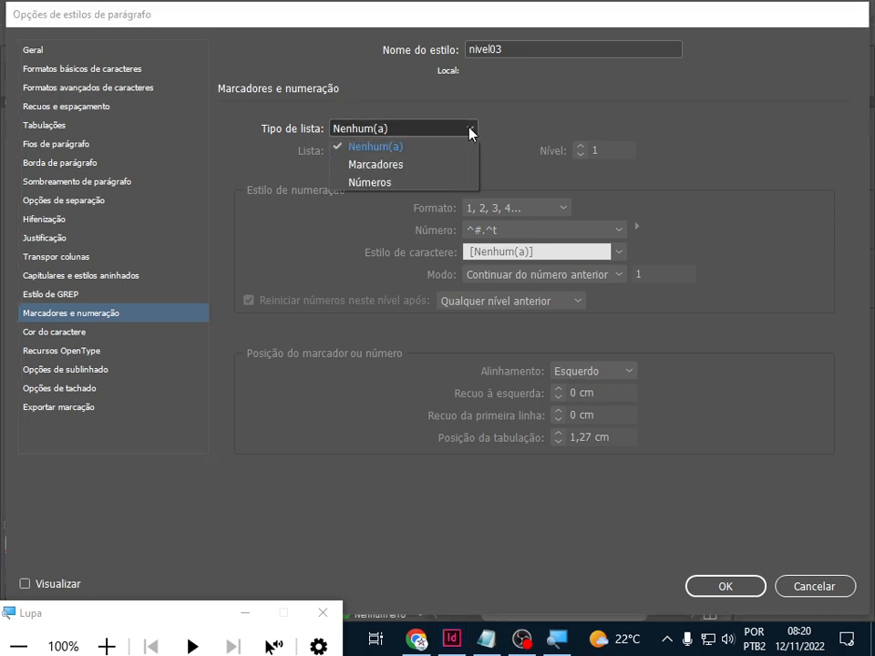
left_click(395, 182)
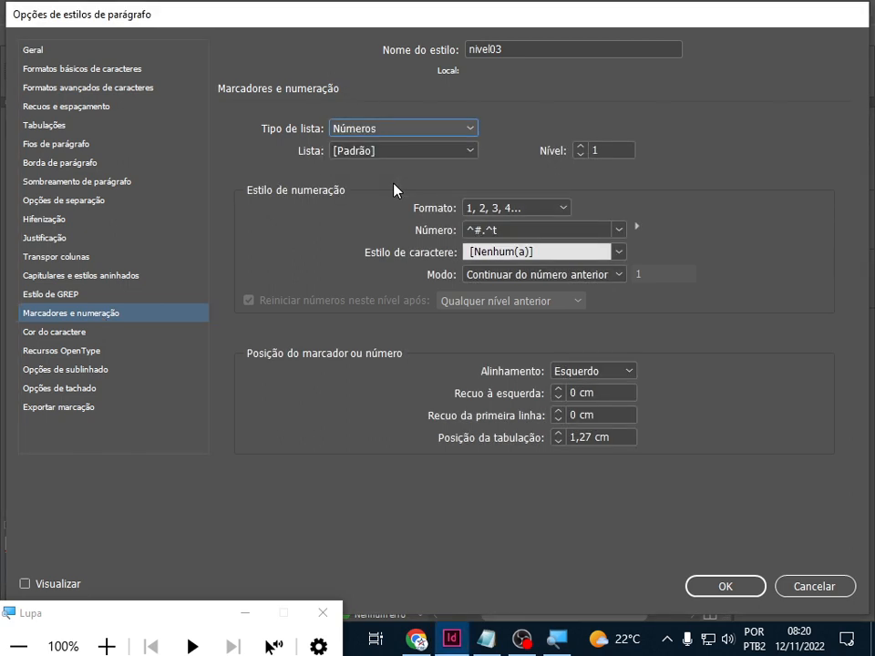
left_click(582, 147)
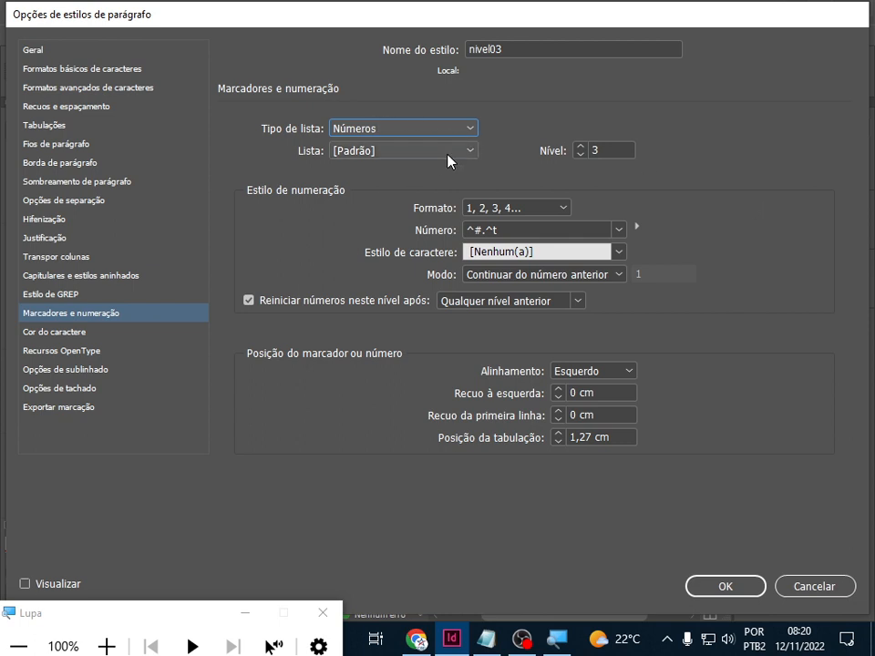
left_click(470, 152)
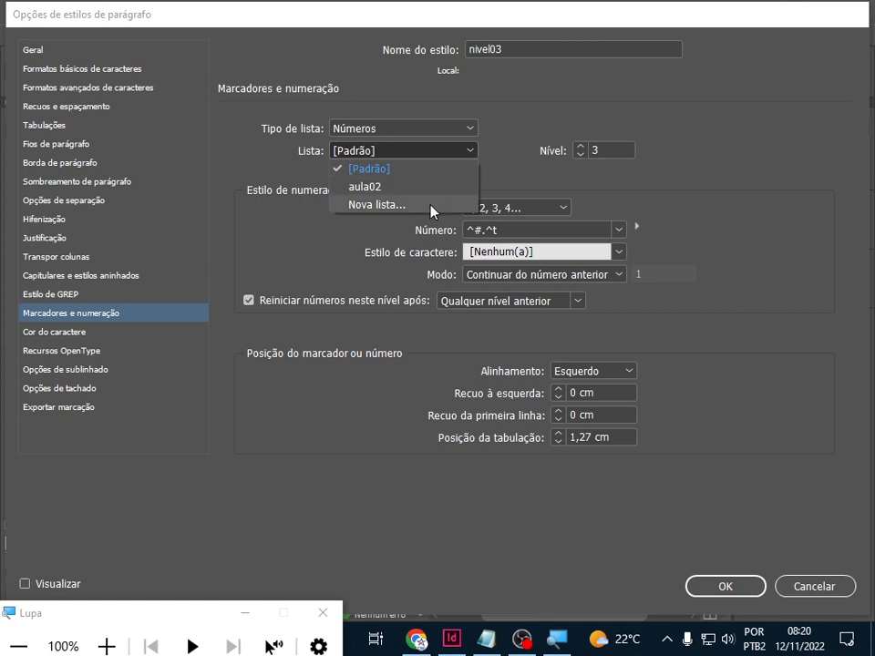
left_click(432, 208)
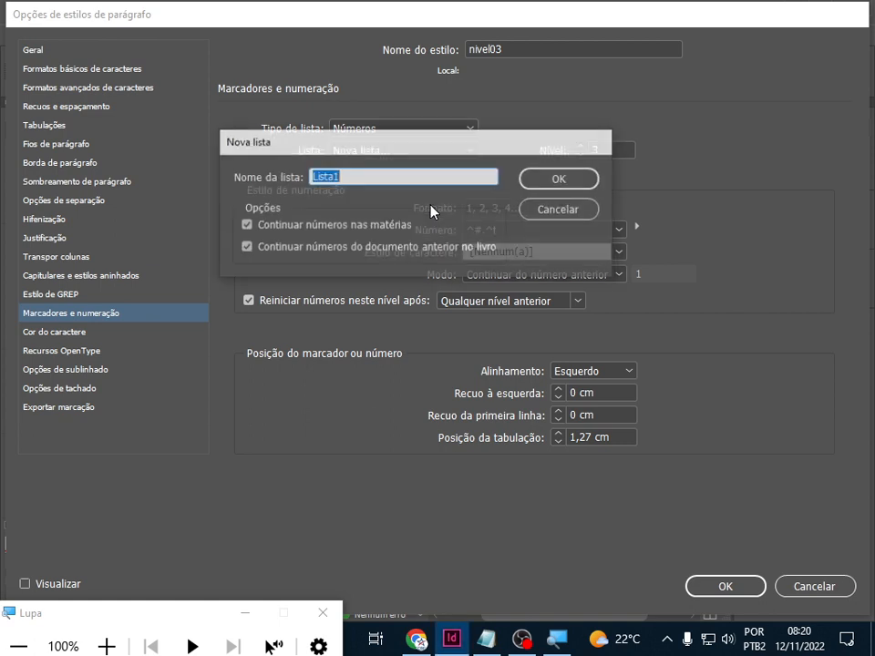
left_click(540, 212)
Assign the nivel03 style to the list aula02 and clear its default number expression.
left_click(470, 153)
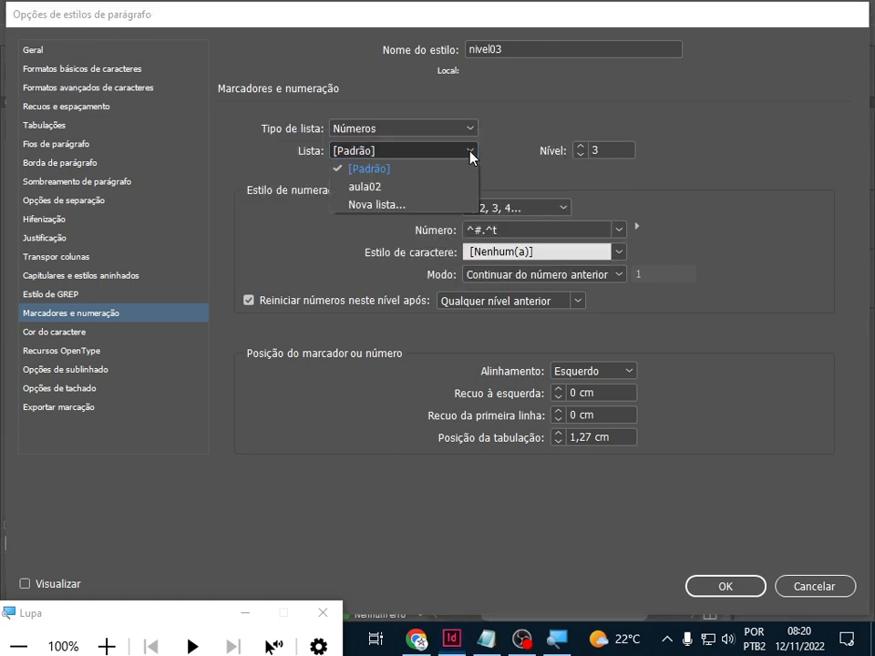
left_click(415, 187)
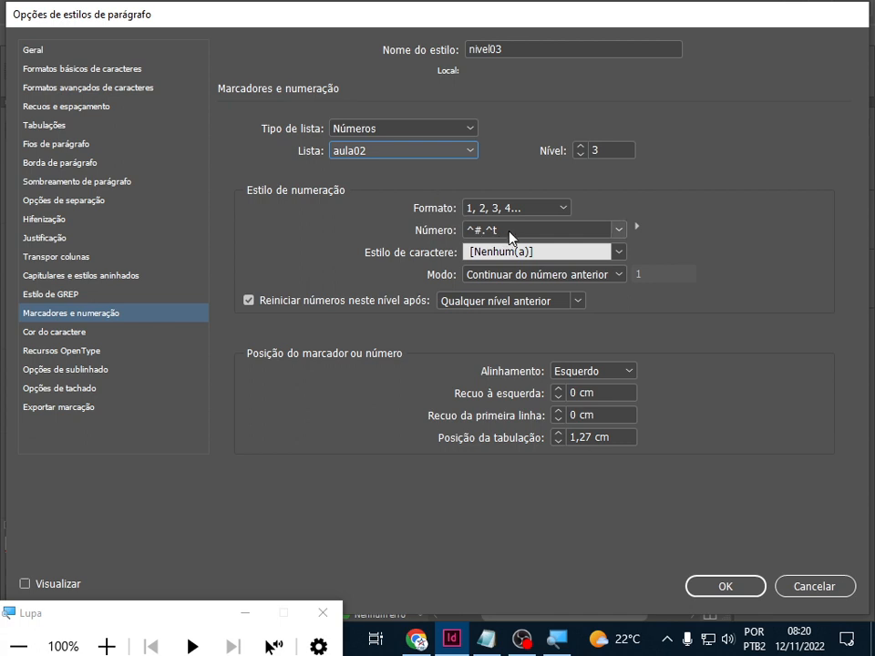
left_click_drag(511, 232, 425, 228)
key("BackSpace")
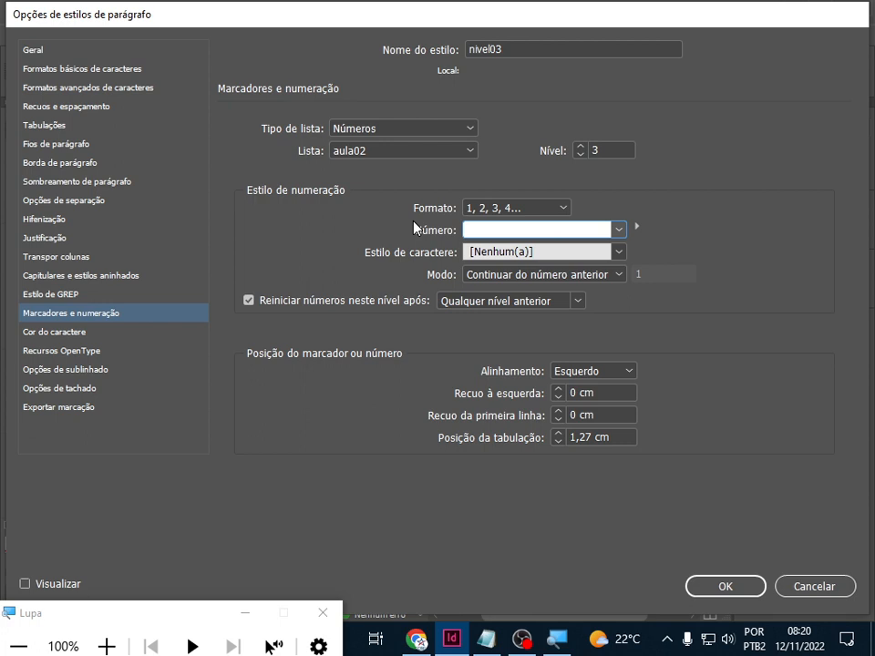
Build nivel03's number expression ^1. ^2. ^#. from the level 1, level 2 and current-level placeholders separated by periods, and save the style.
left_click(638, 230)
mouse_move(770, 263)
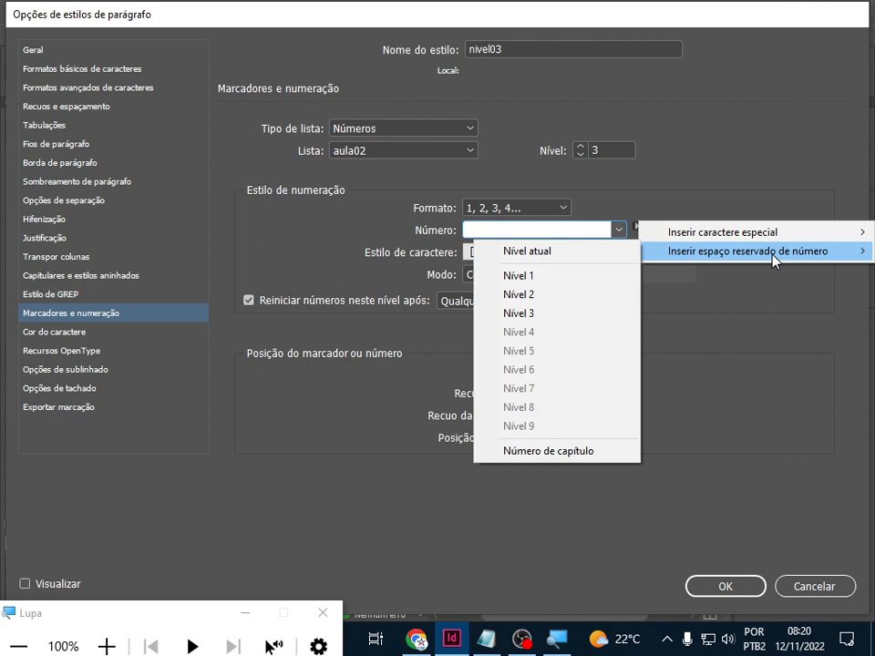
left_click(613, 281)
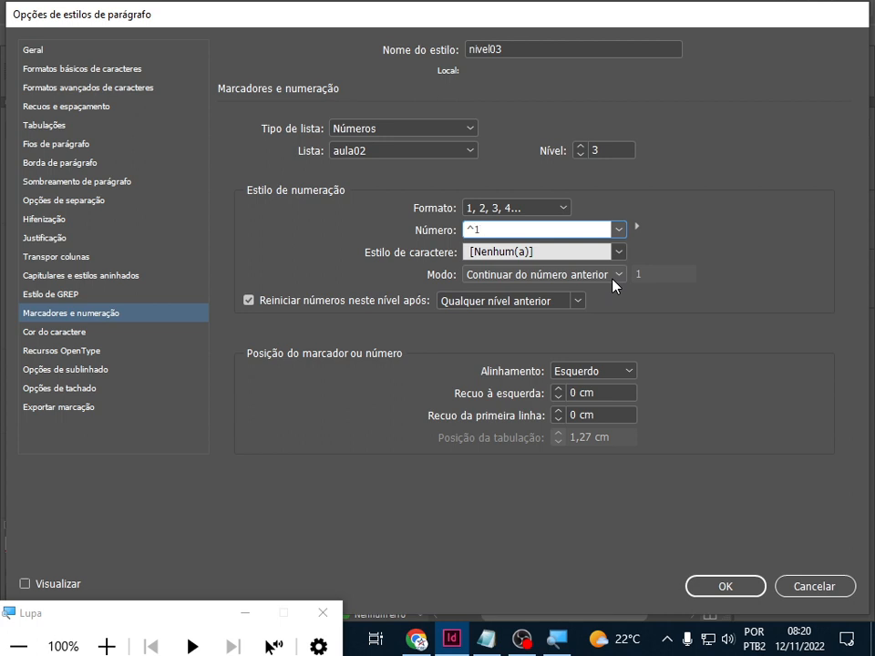
type(".")
left_click(641, 229)
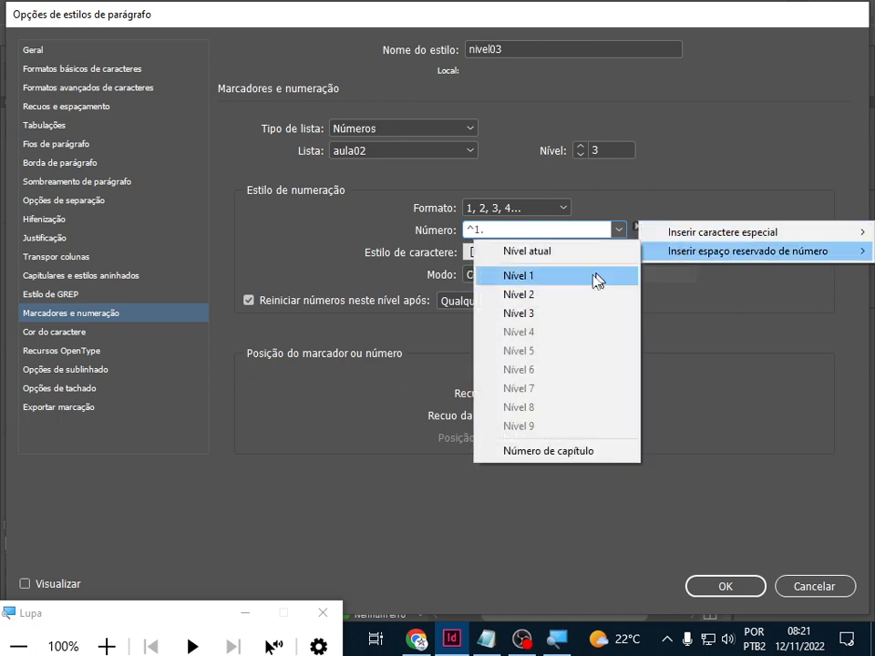
left_click(574, 294)
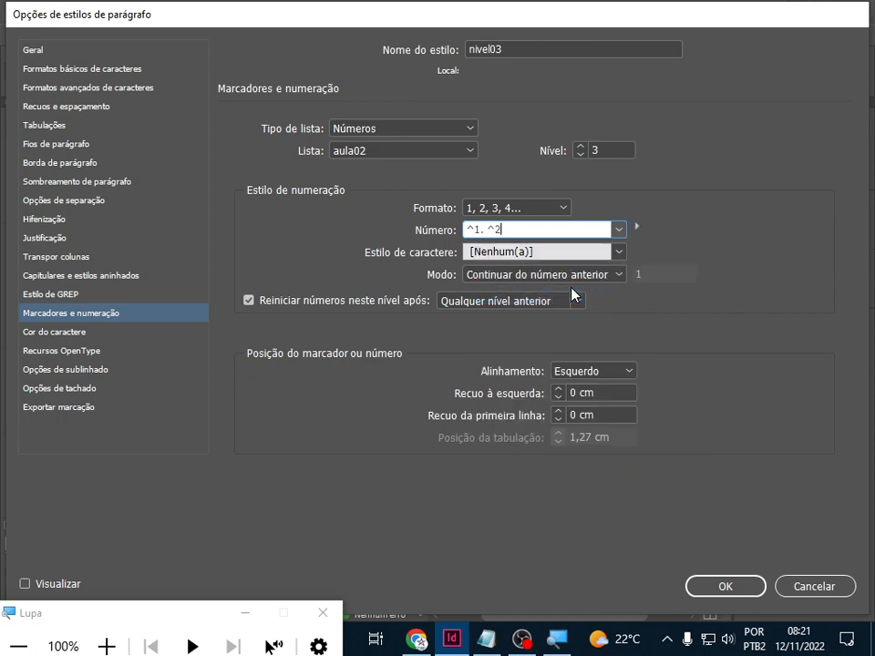
type(".")
left_click(637, 227)
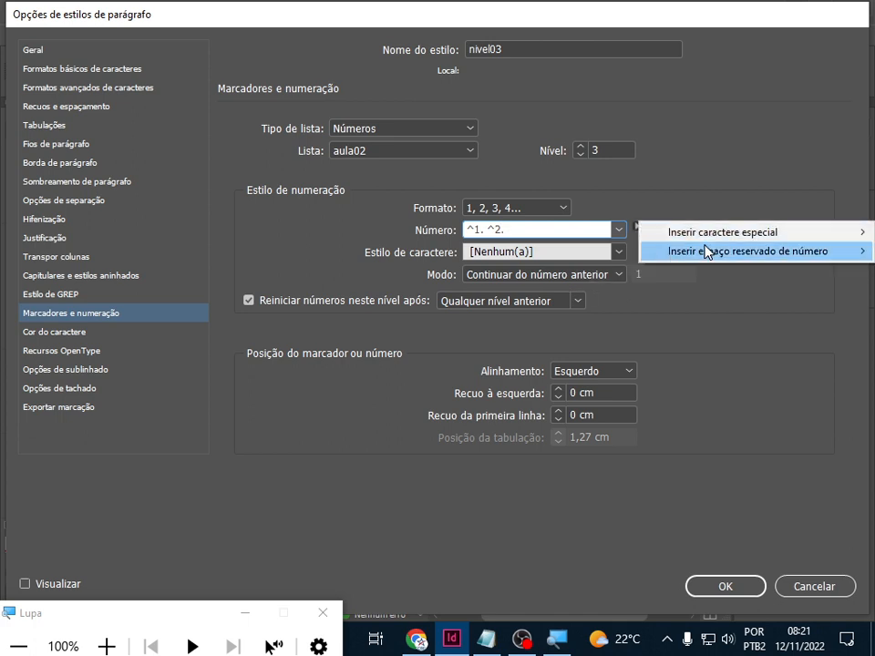
mouse_move(705, 250)
left_click(601, 251)
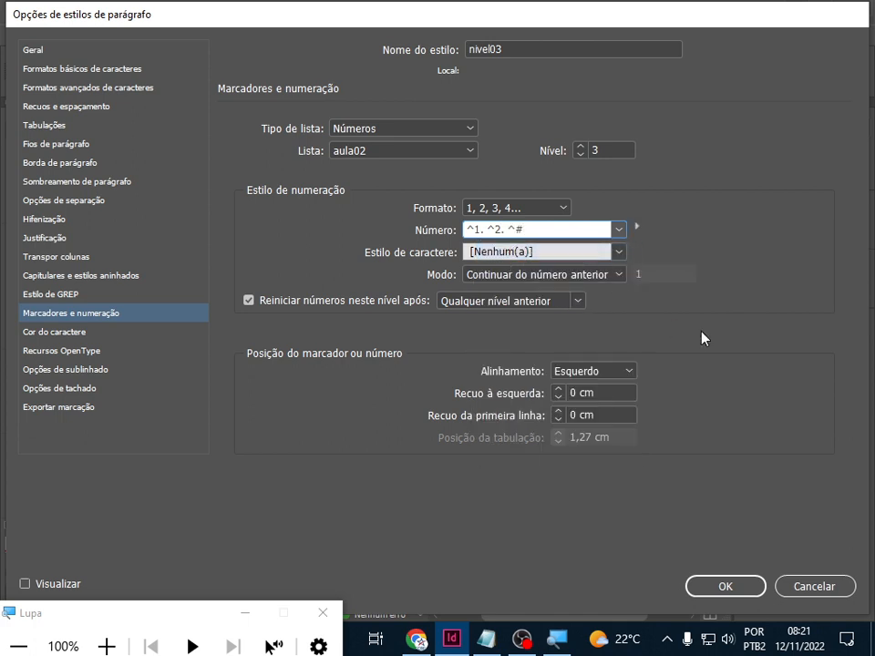
type(".")
left_click(729, 588)
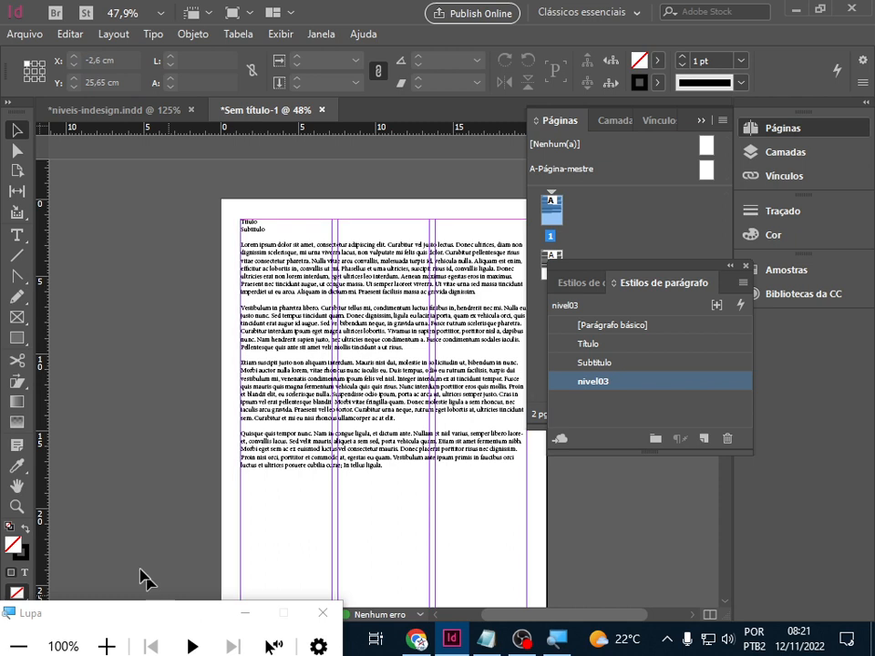
Apply the Título paragraph style to the word Título on the first line of the page.
key("z")
left_click(294, 264)
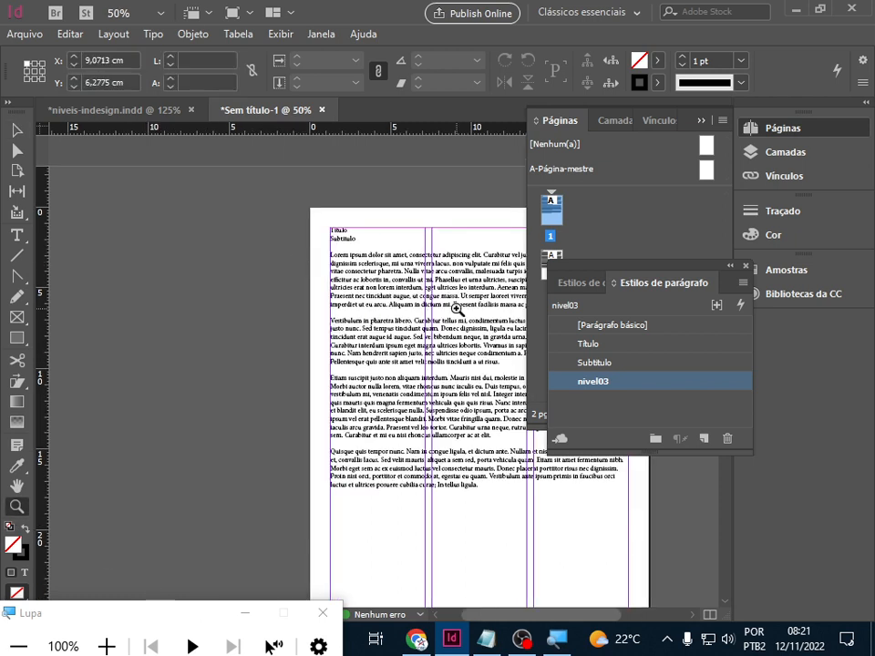
left_click(395, 302)
left_click(382, 296)
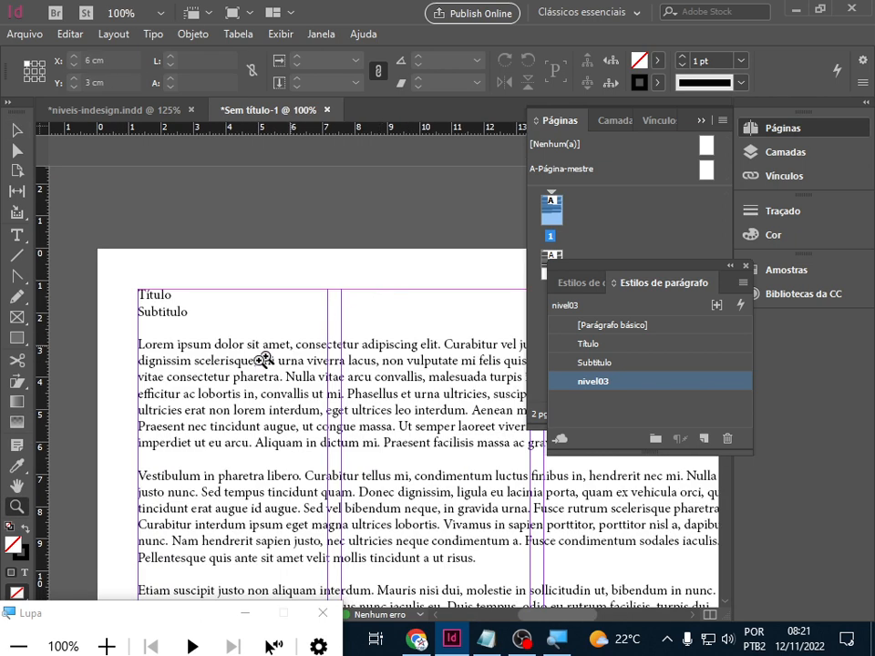
left_click(17, 234)
double_click(143, 293)
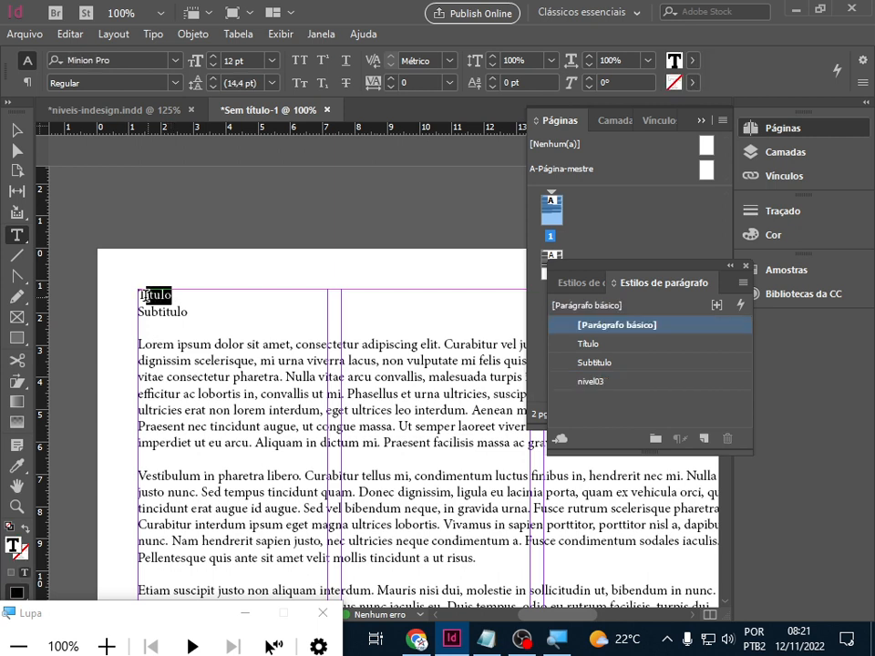
left_click(570, 347)
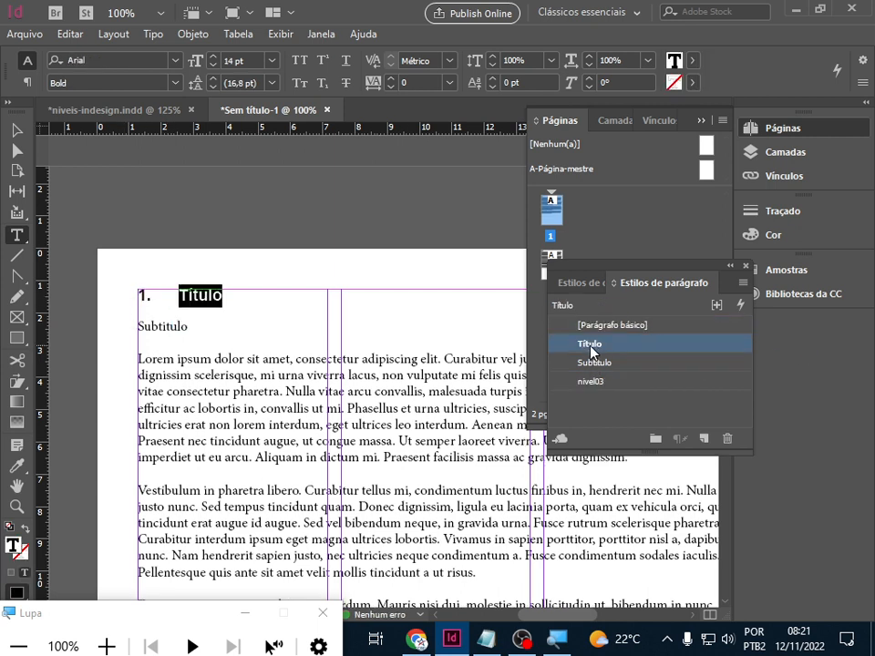
Apply the Subtitulo paragraph style to the Subtitulo line beneath the heading on the first page.
left_click_drag(200, 330, 137, 327)
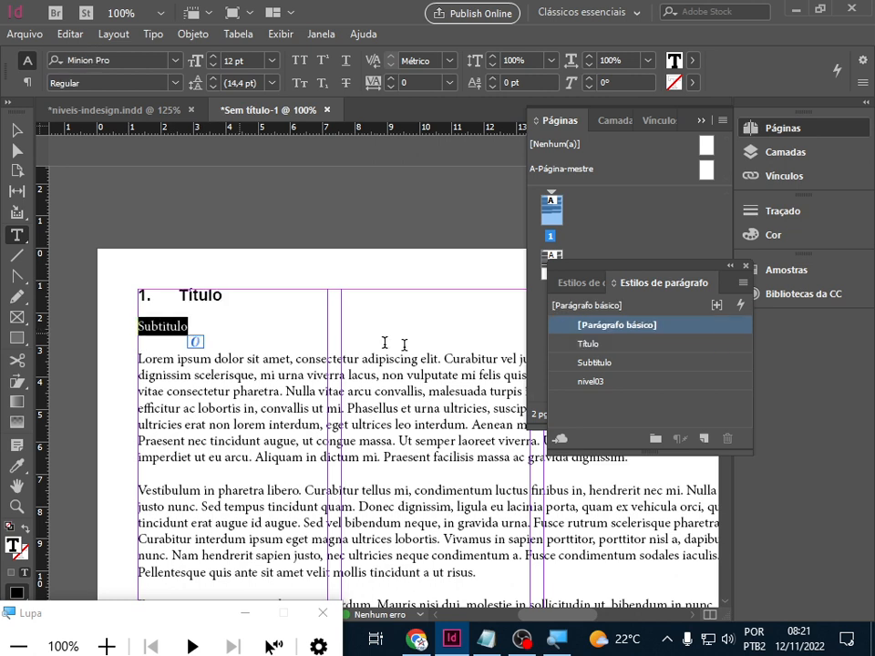
left_click(595, 363)
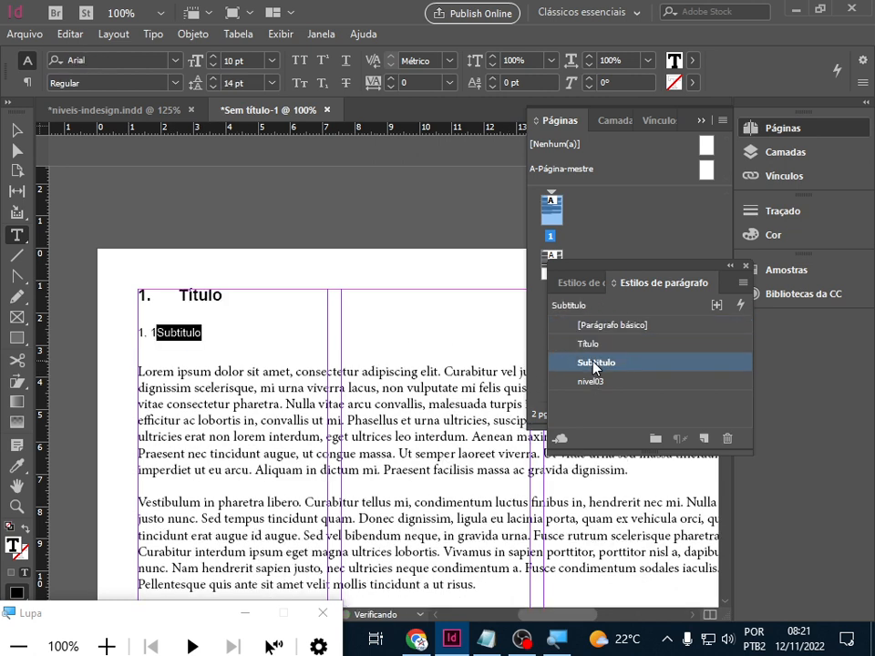
left_click(17, 131)
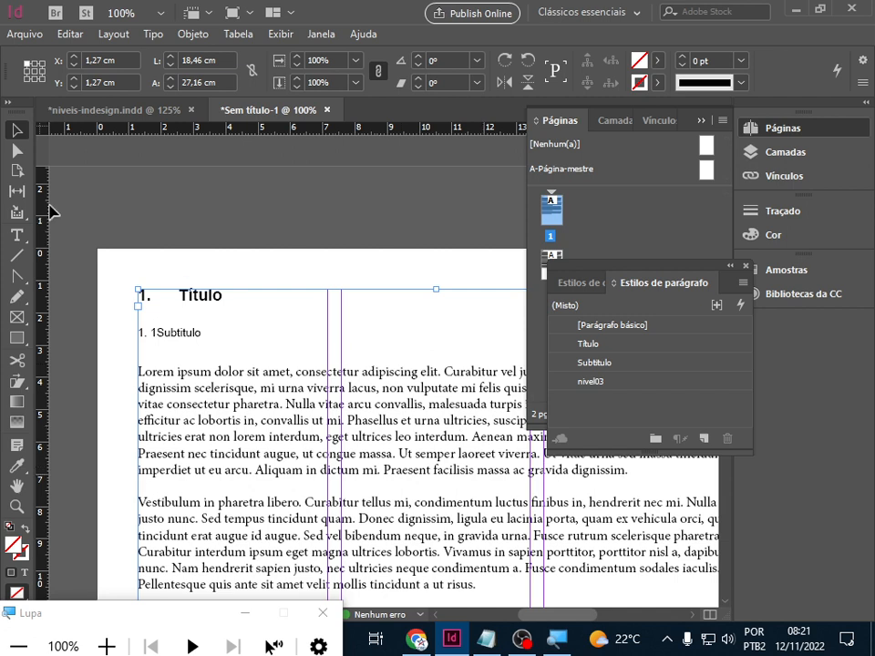
Add a period and a space to the end of the Subtitulo style's number expression, making it ^1. ^#. and save the style.
left_click(17, 506)
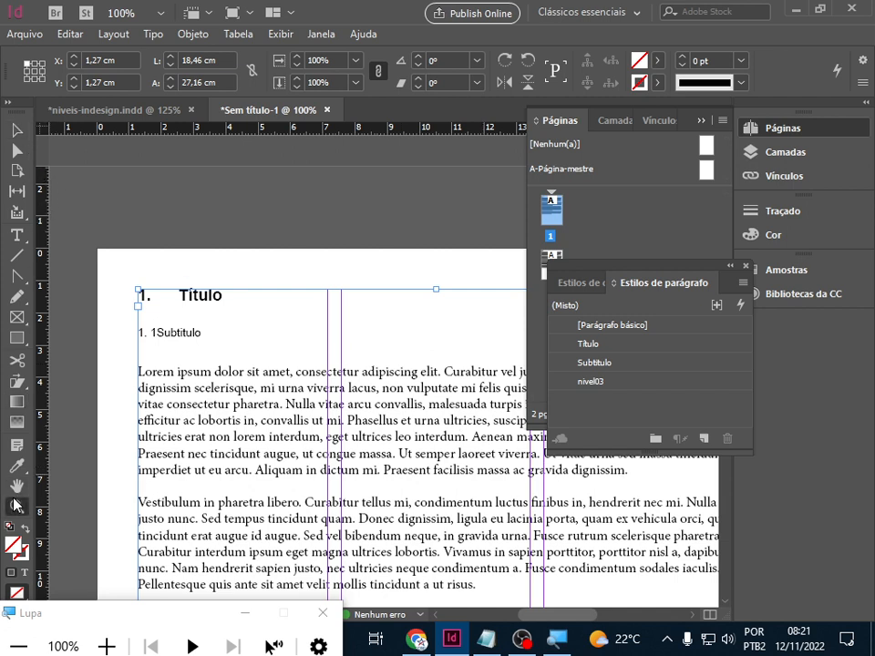
left_click(192, 323)
left_click(375, 383)
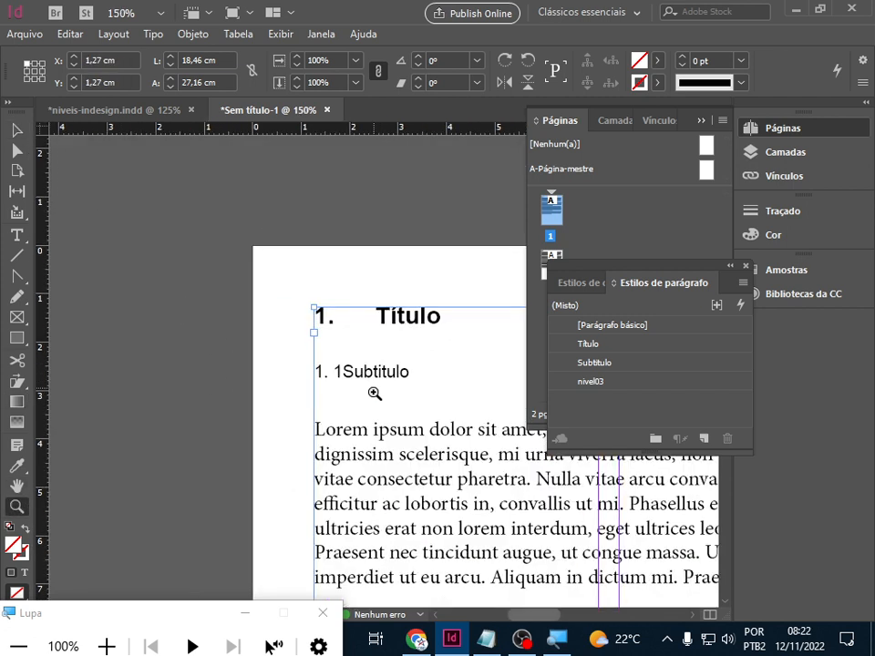
left_click(375, 392)
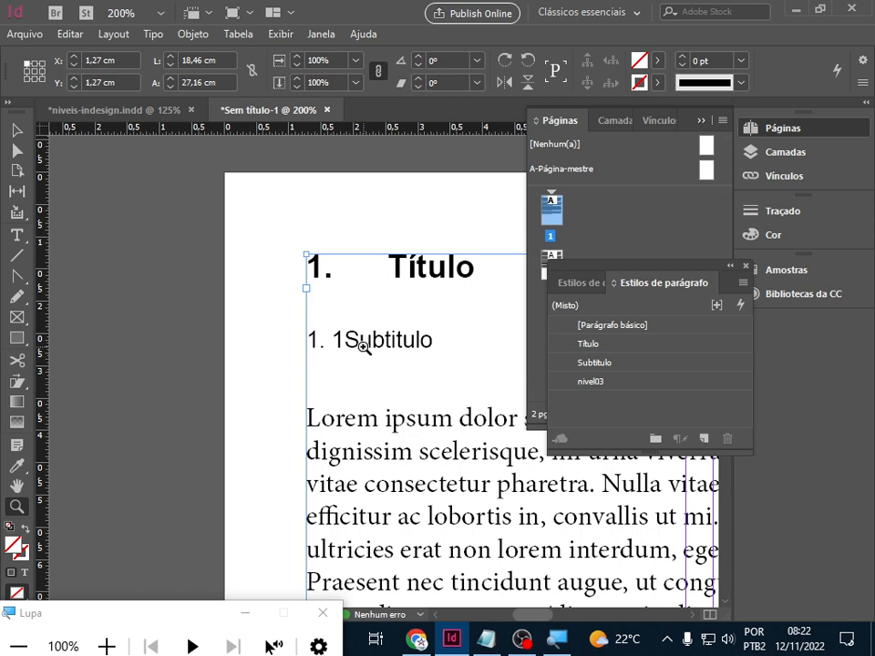
left_click(16, 130)
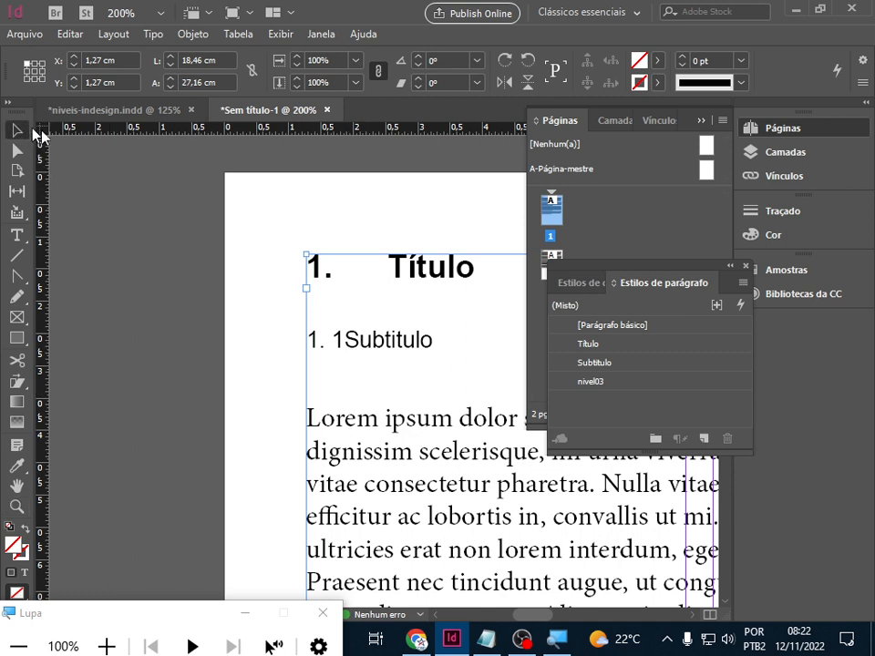
left_click(289, 192)
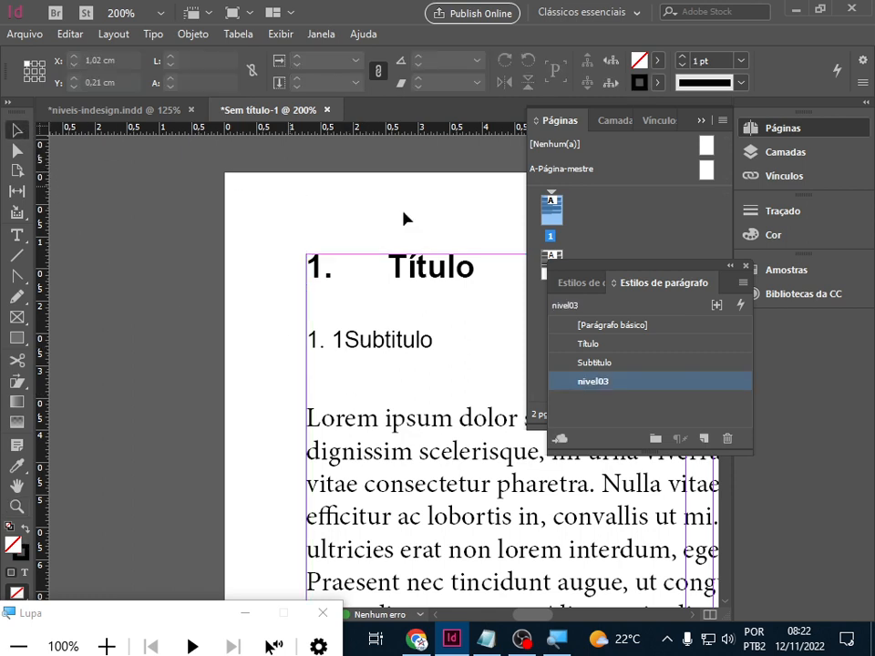
left_click(628, 371)
double_click(627, 371)
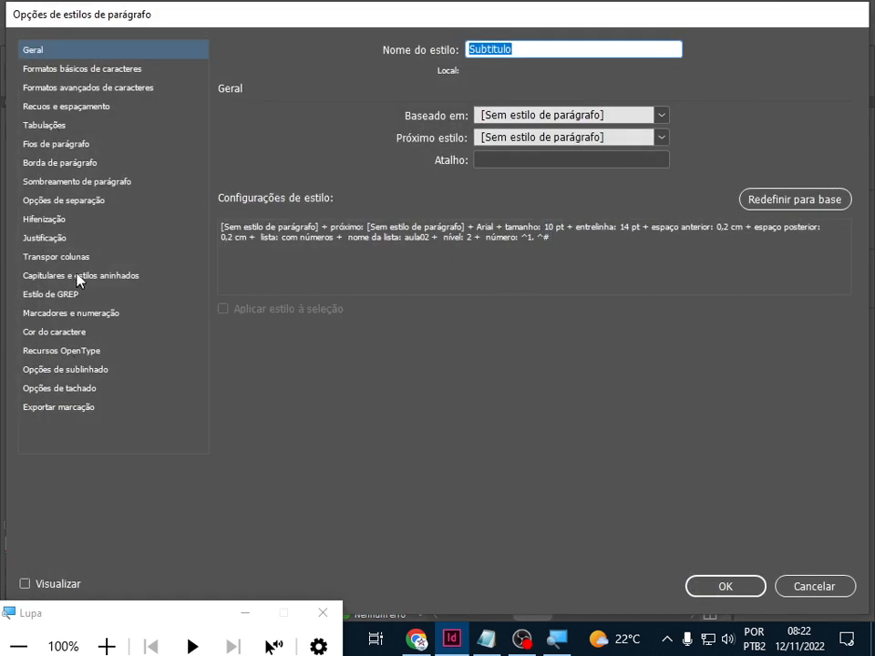
left_click(70, 314)
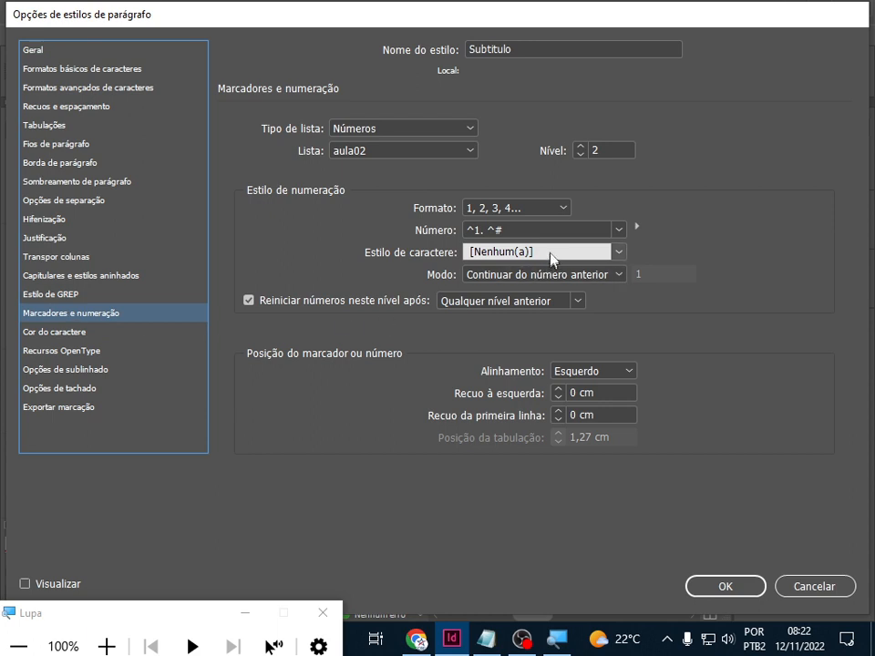
left_click(509, 230)
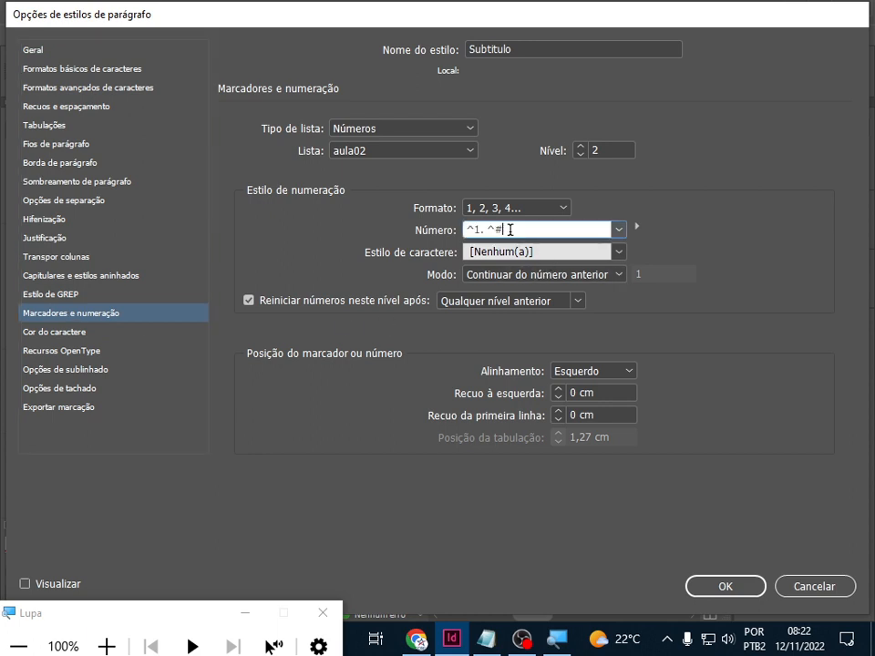
type(".")
left_click(712, 593)
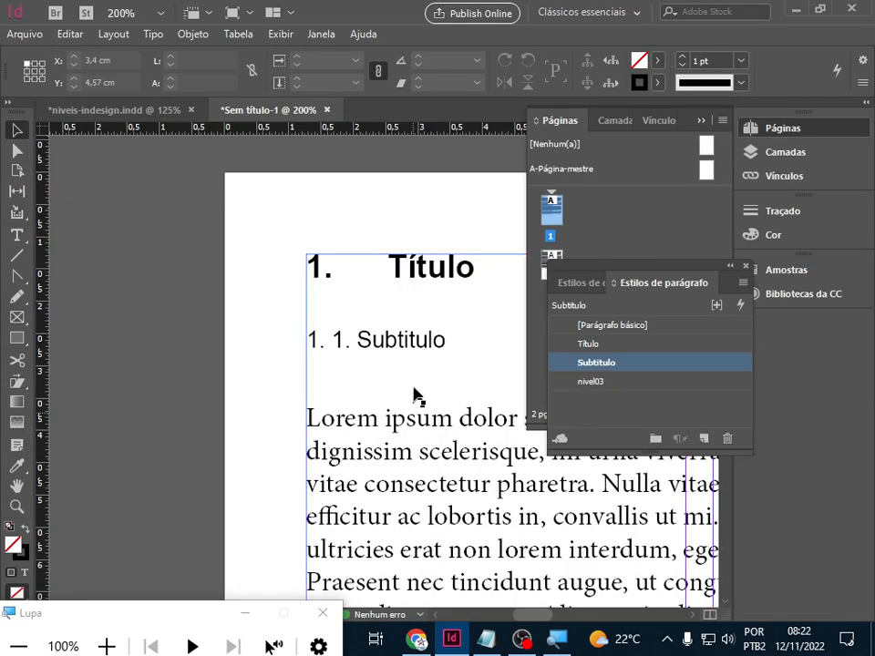
Close the screen magnifier and apply the Título paragraph style to the word Título on page 2.
scroll(415, 395, "down", 15)
scroll(416, 392, "down", 12)
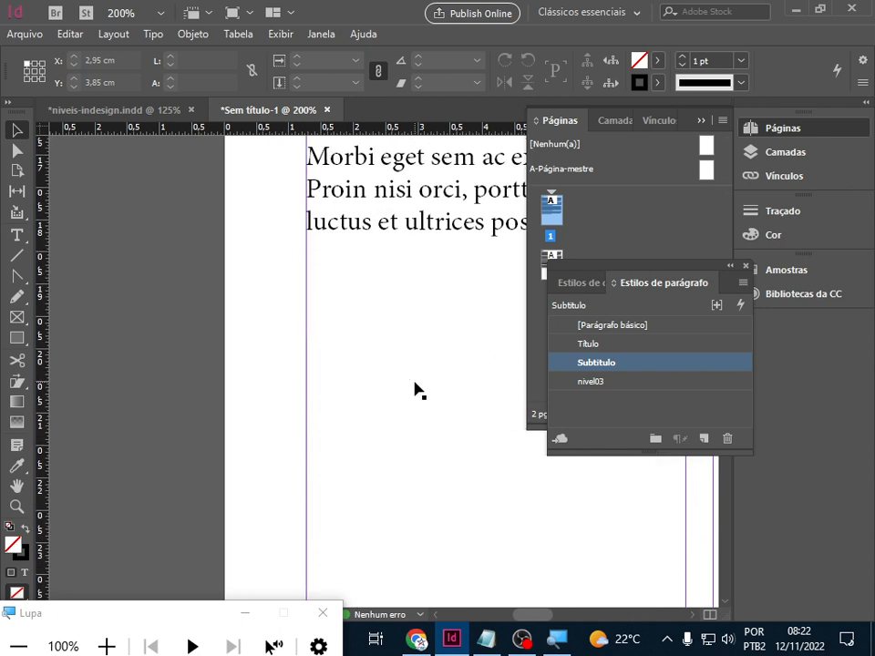
left_click(322, 614)
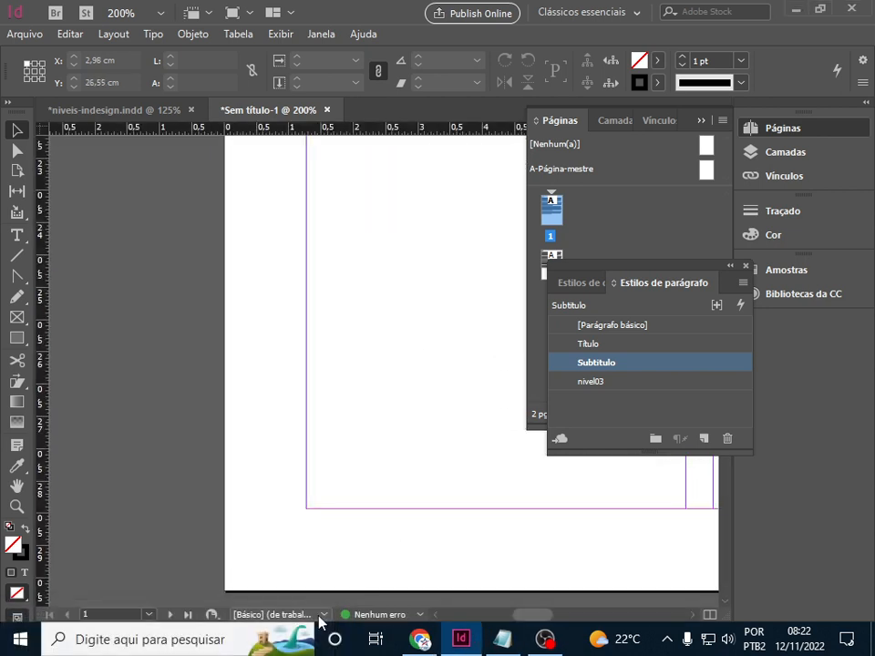
key("ctrl+minus")
key("ctrl+minus")
scroll(385, 518, "down", 5)
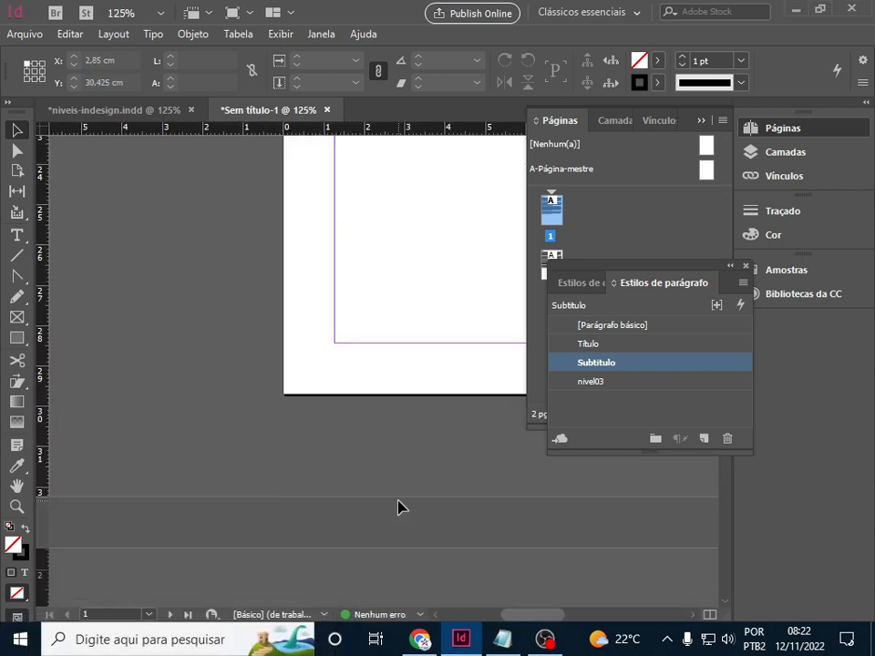
left_click(17, 234)
double_click(381, 404)
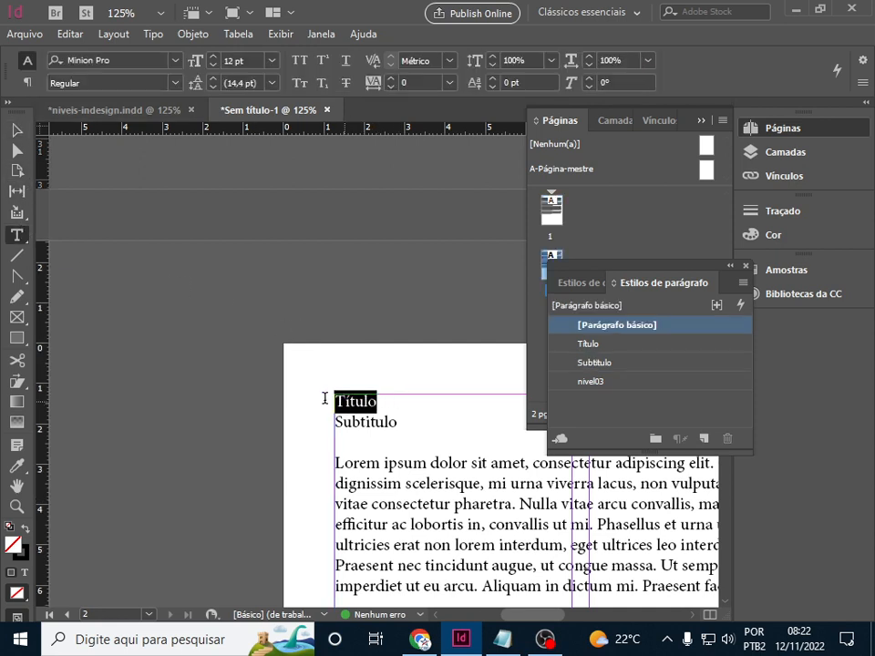
left_click(583, 347)
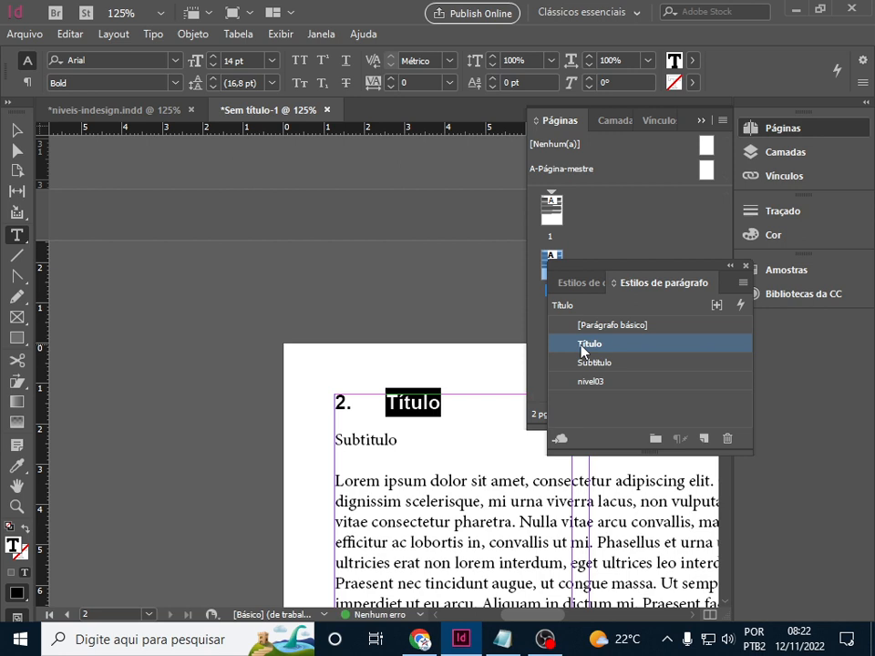
Apply the Subtitulo paragraph style to the Subtitulo line on page 2, and close the paragraph style list.
left_click_drag(401, 441, 336, 441)
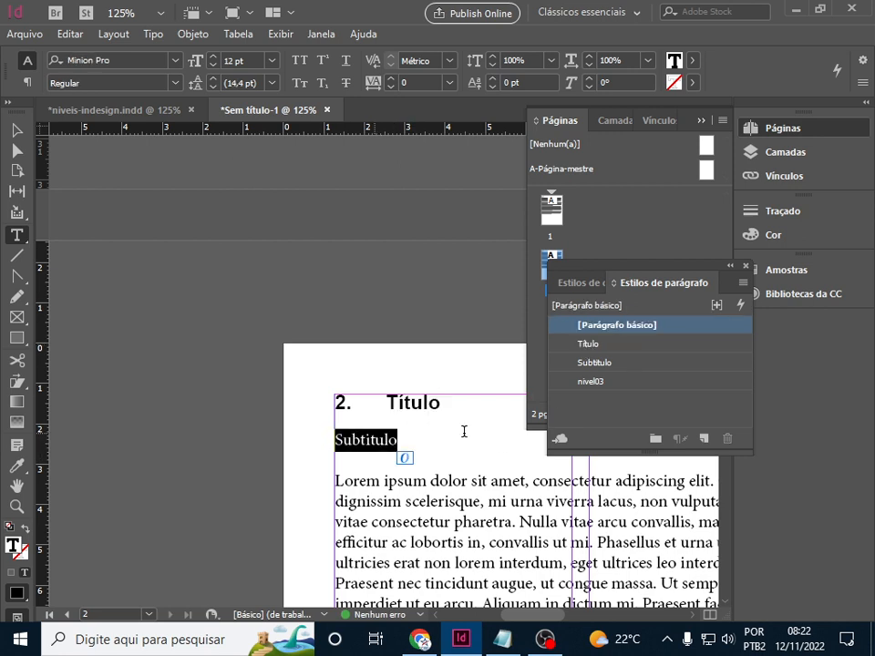
left_click(606, 369)
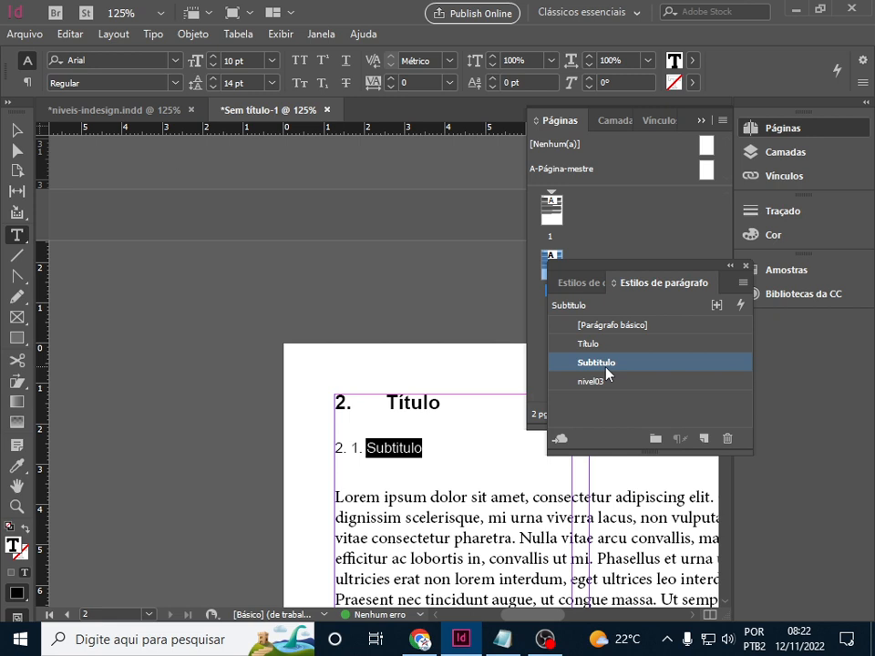
left_click(745, 265)
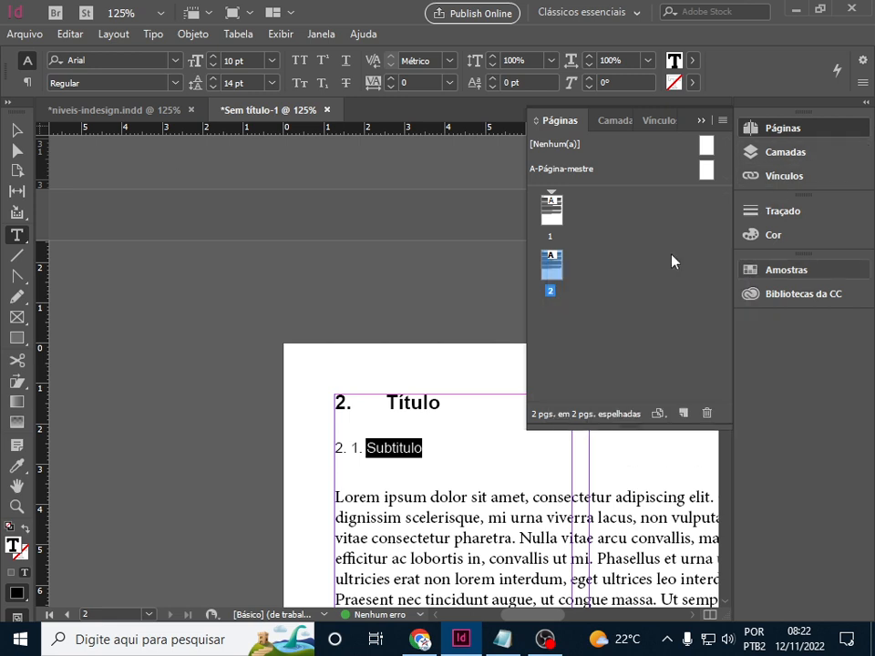
left_click(17, 130)
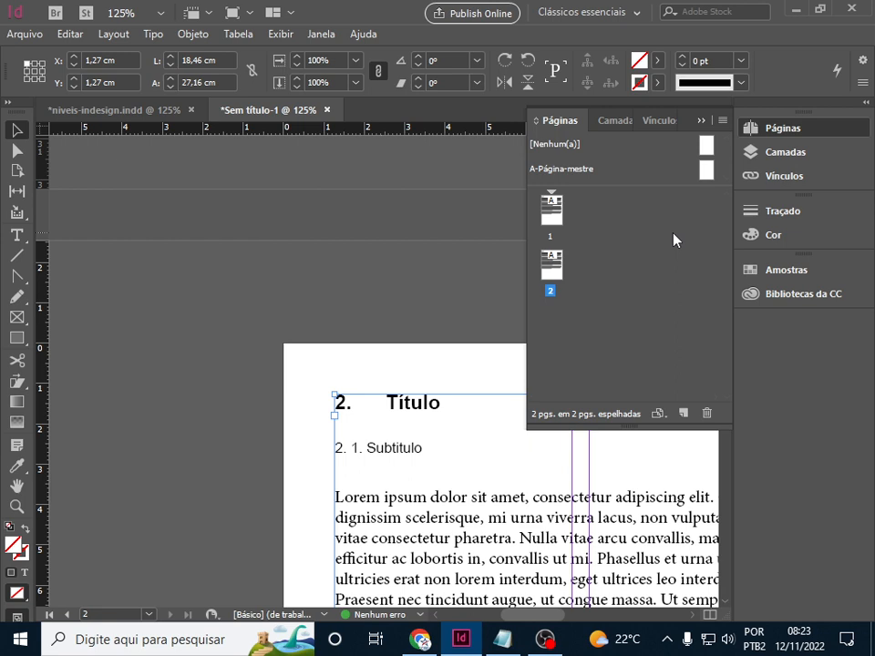
left_click(723, 121)
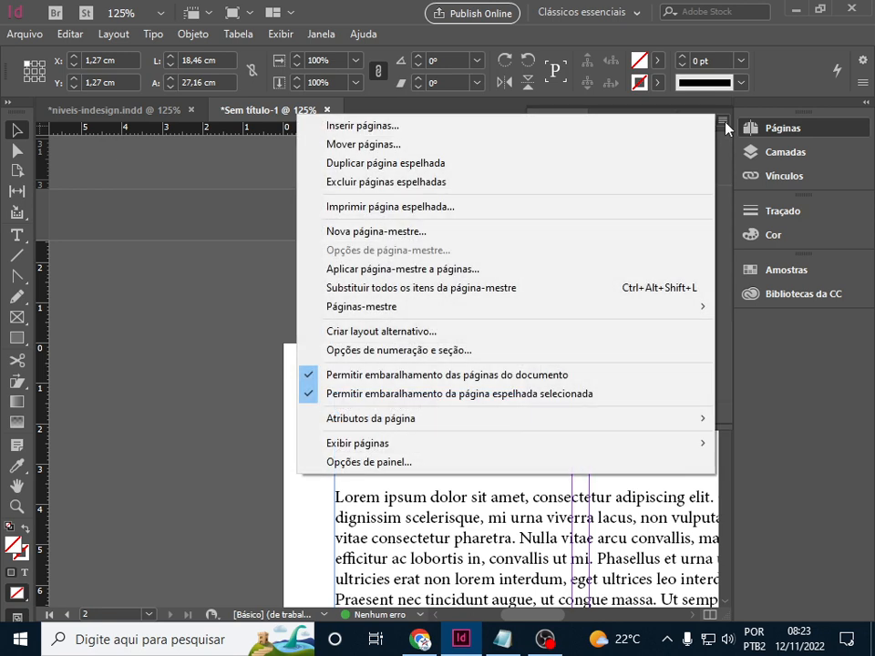
left_click(484, 141)
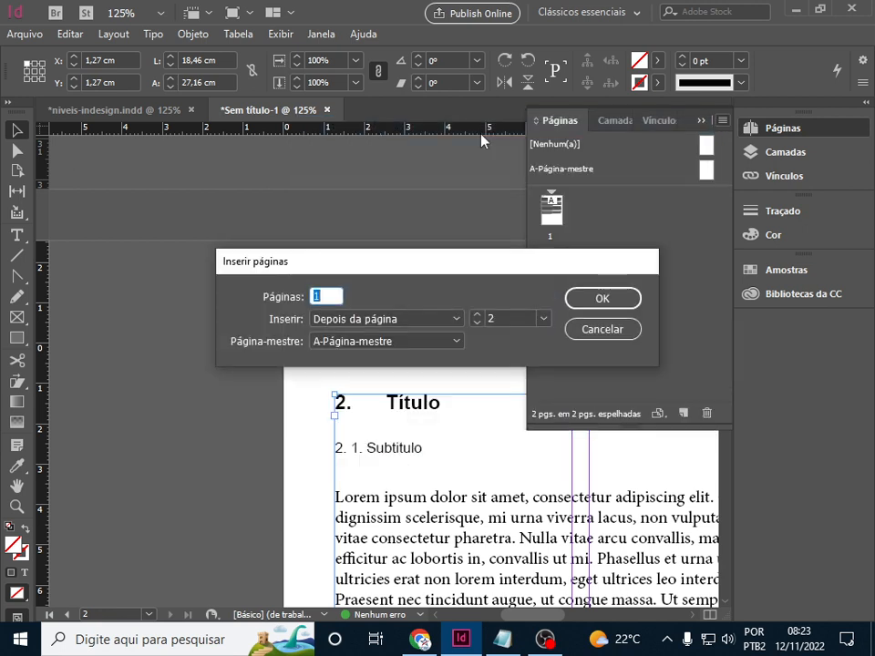
key("Return")
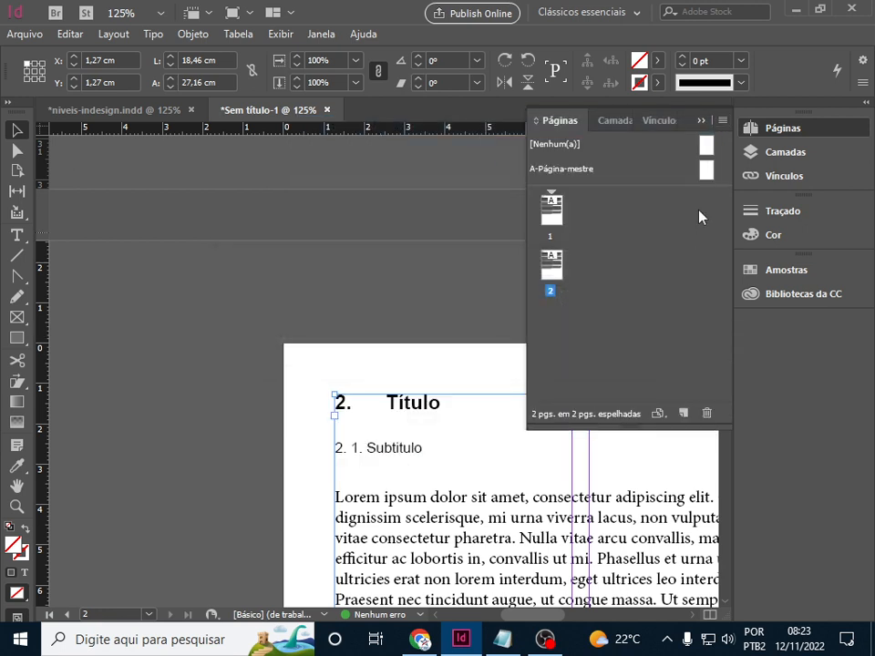
Insert one page based on A-Página-mestre before page 1 of the document.
left_click(722, 121)
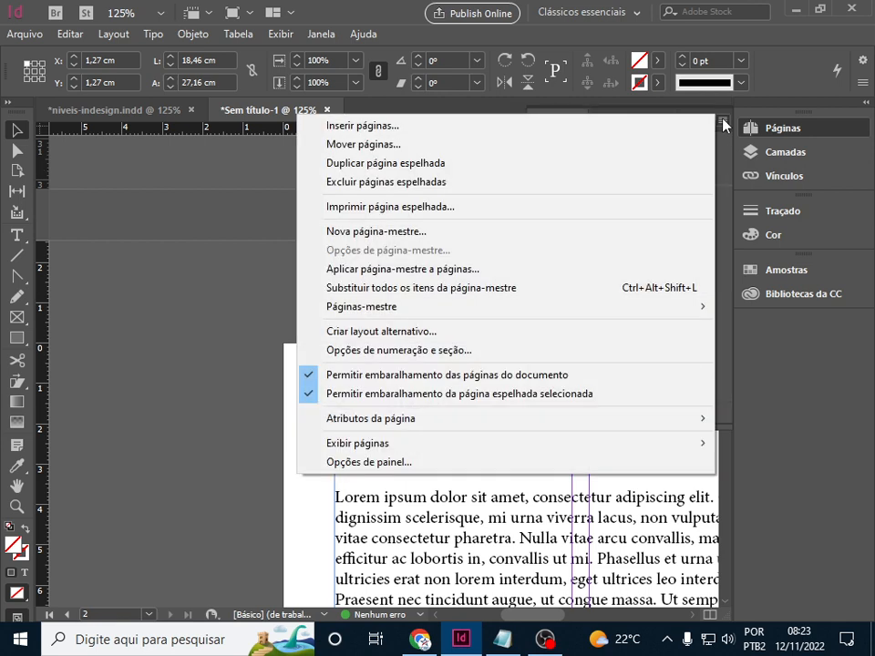
left_click(514, 134)
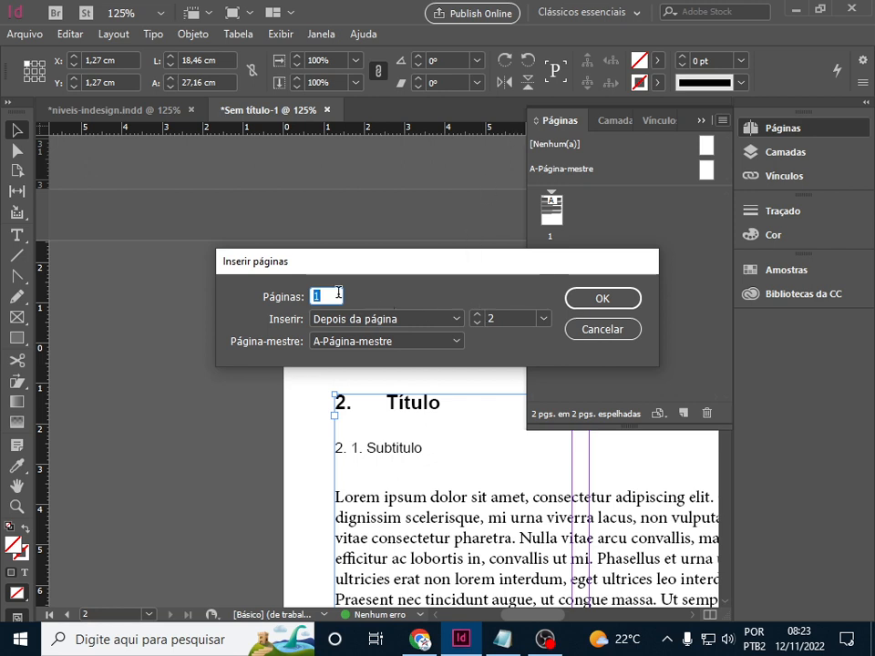
left_click(459, 325)
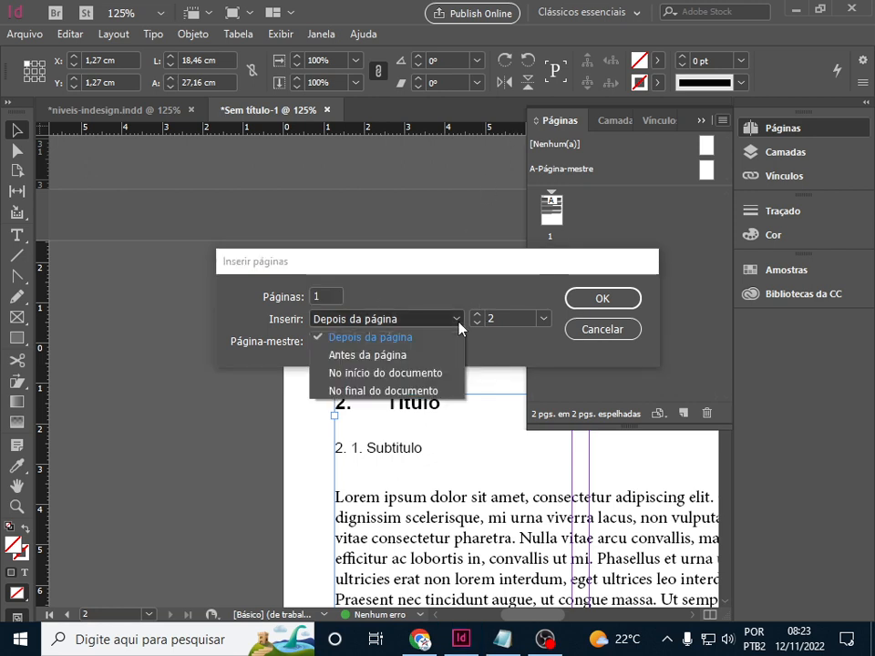
left_click(418, 355)
double_click(509, 318)
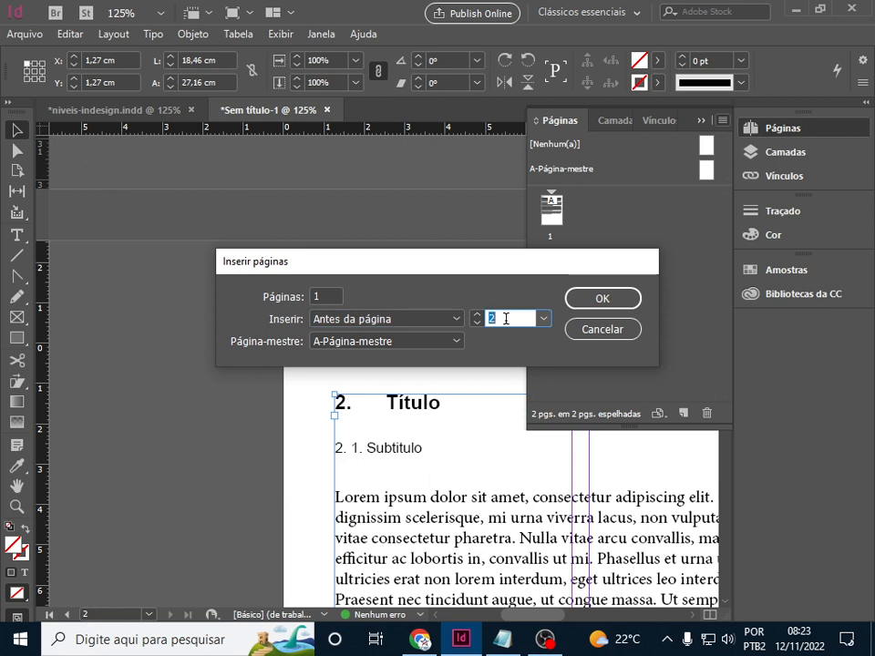
type("1")
left_click(620, 301)
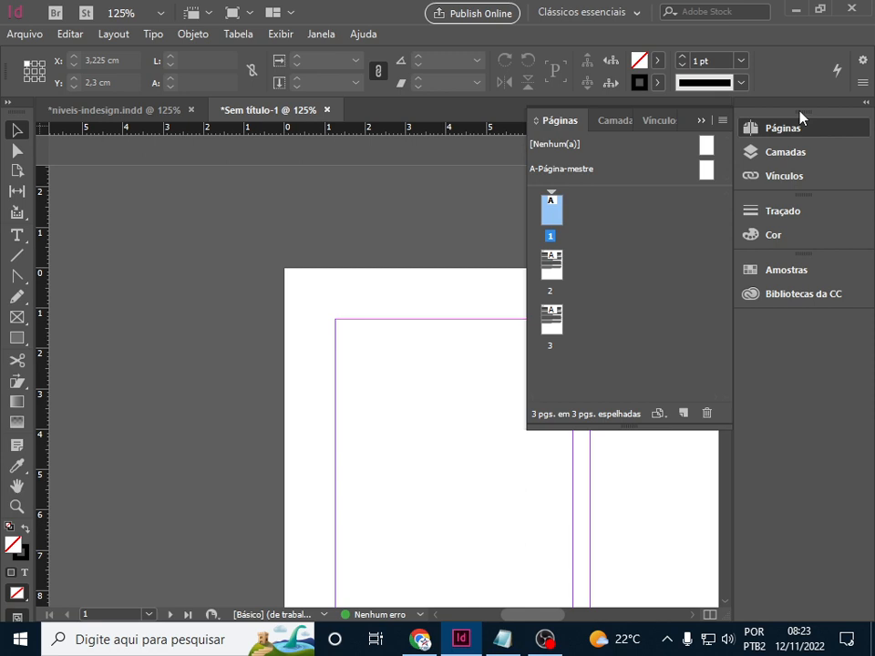
left_click(732, 119)
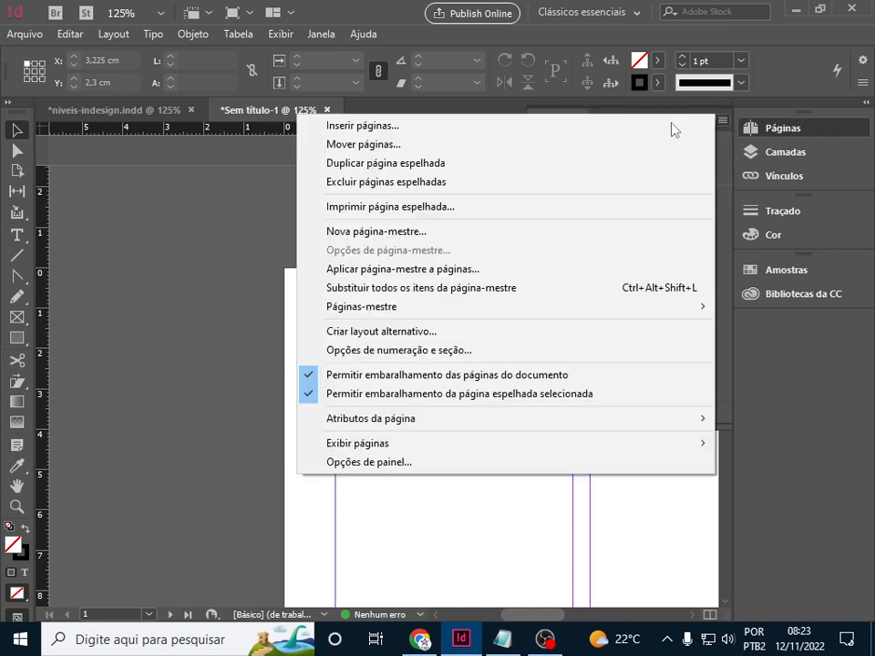
left_click(470, 128)
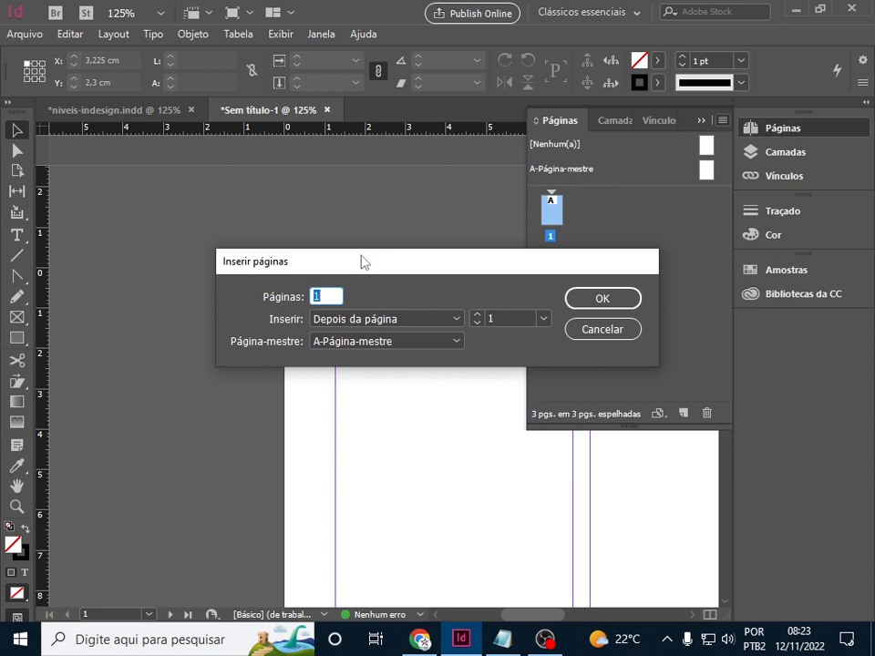
left_click(456, 320)
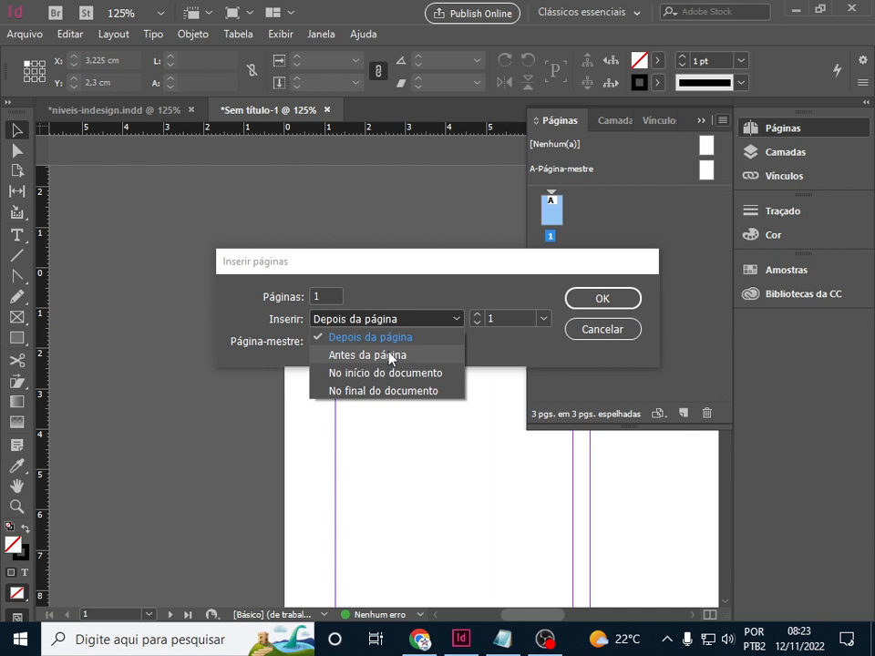
left_click(638, 328)
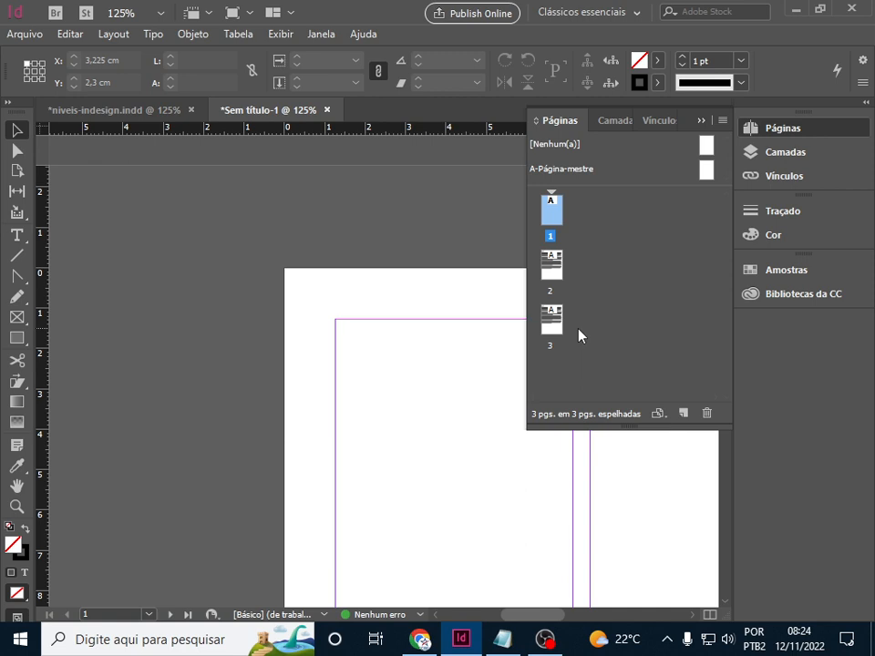
Hide the page thumbnails and show the blank first page's columns at 100% zoom.
key("ctrl+minus")
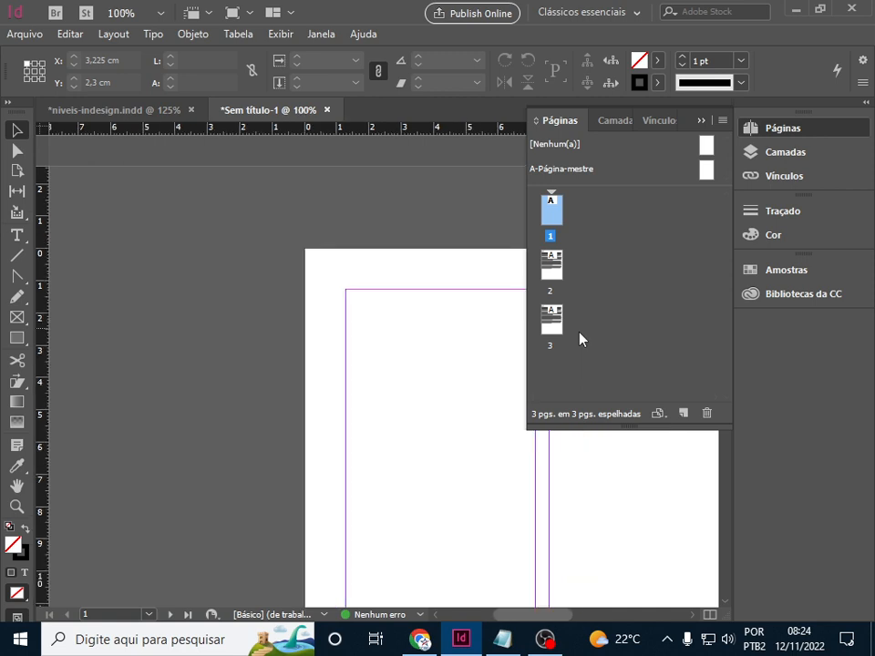
left_click(701, 121)
left_click_drag(571, 614, 592, 612)
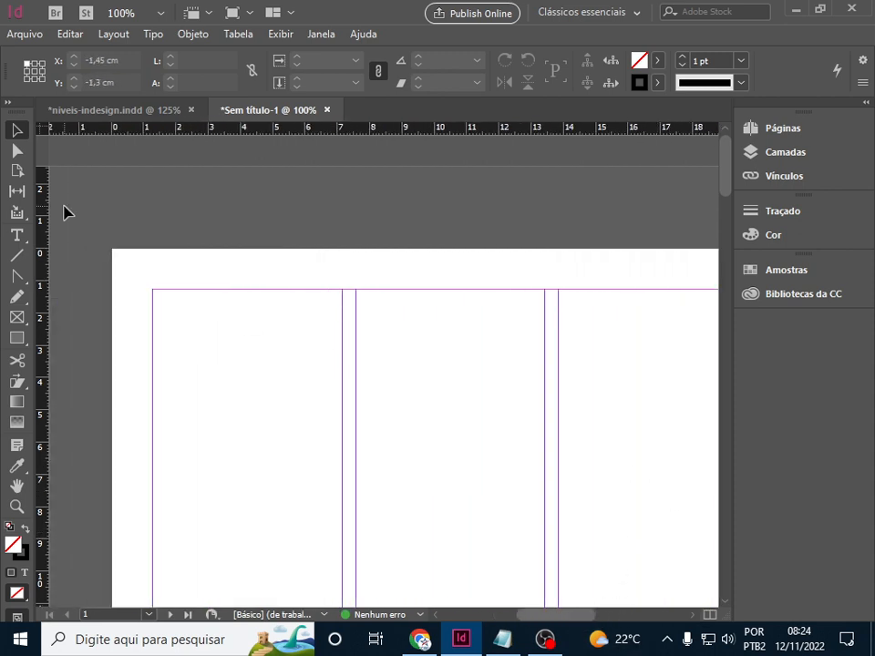
Set up a table of contents titled Indice that includes the Título and Subtitulo paragraph styles.
left_click(113, 40)
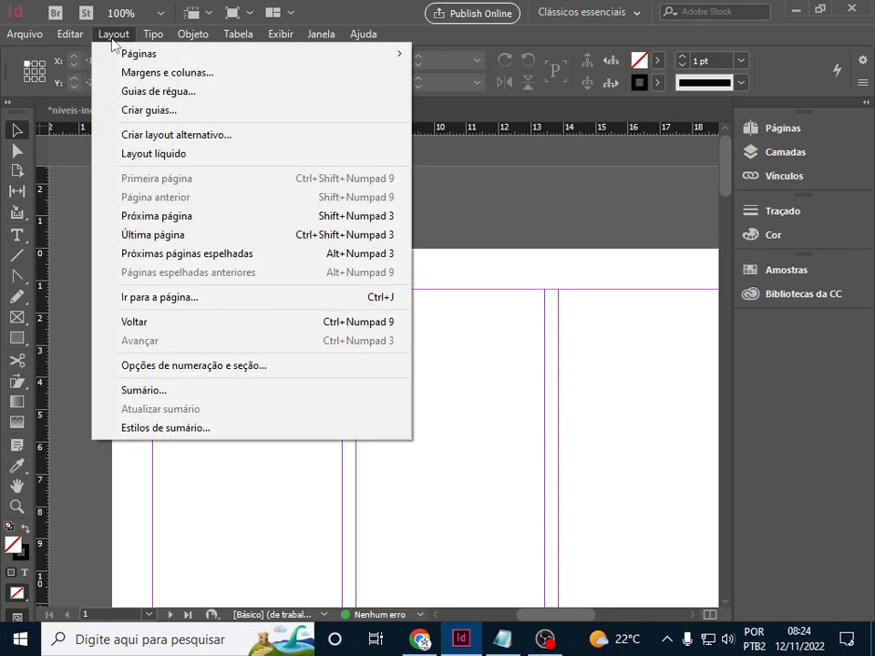
left_click(121, 394)
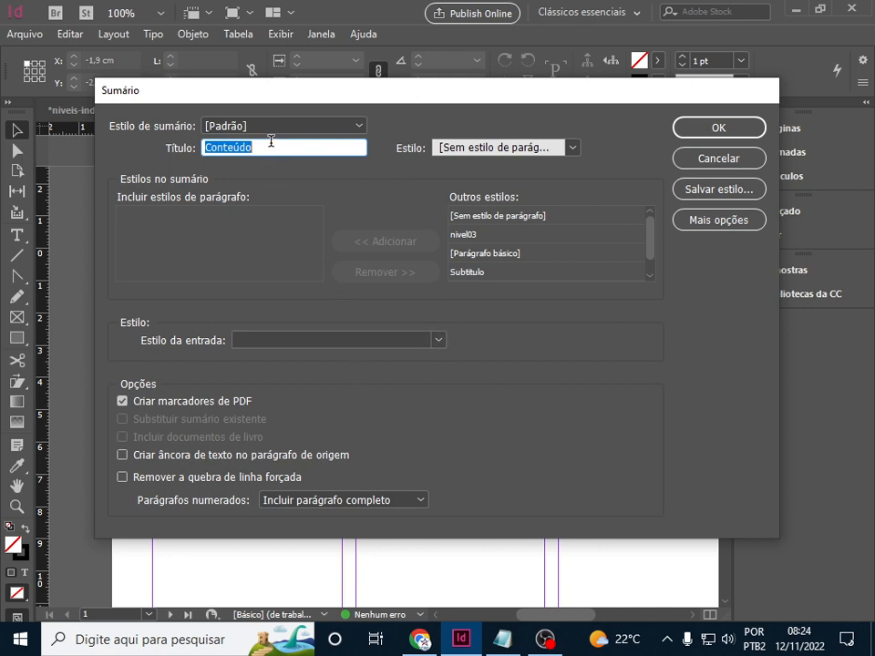
type("Indice")
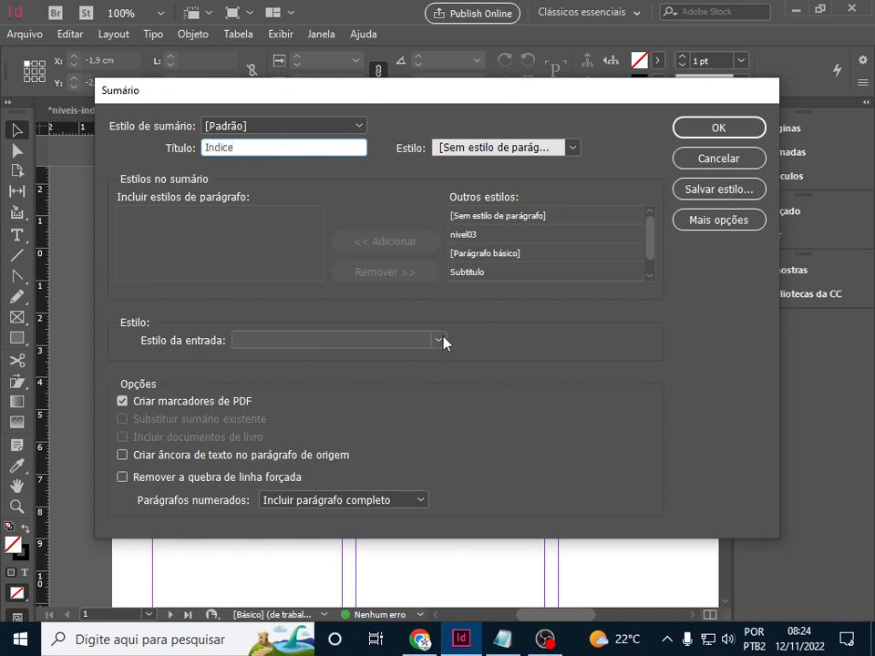
scroll(492, 266, "down", 1)
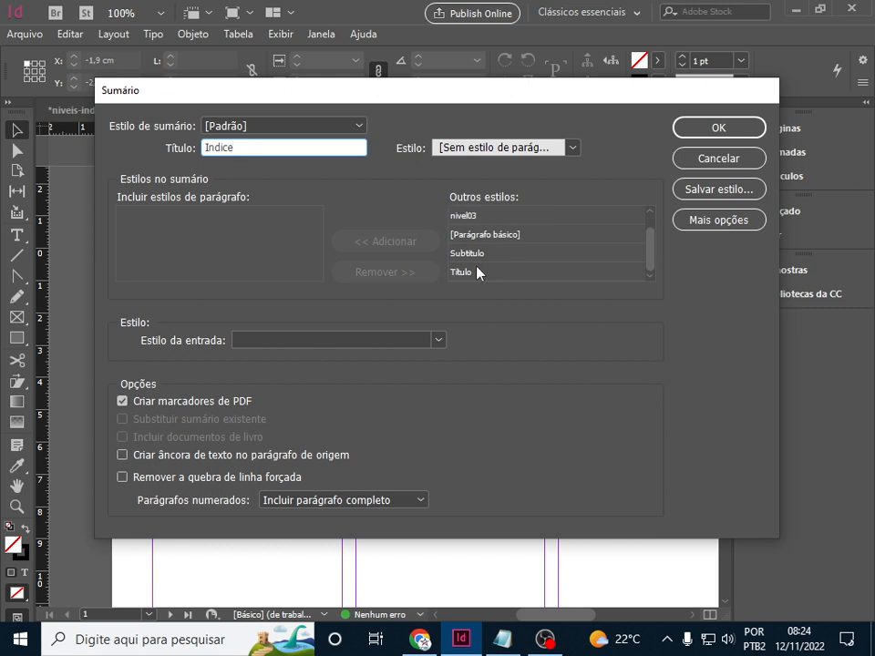
left_click(462, 273)
left_click(400, 244)
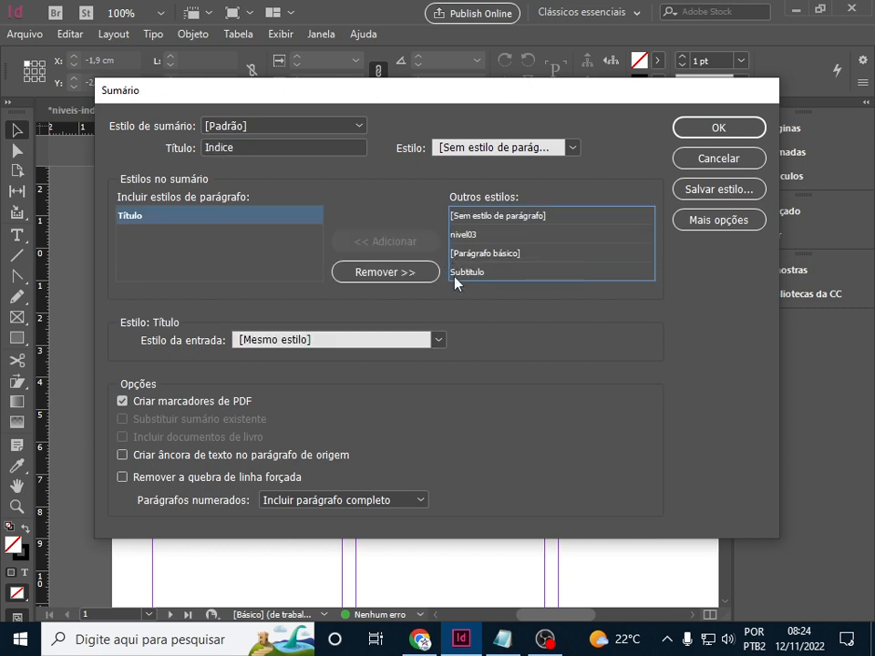
left_click(467, 274)
left_click(397, 244)
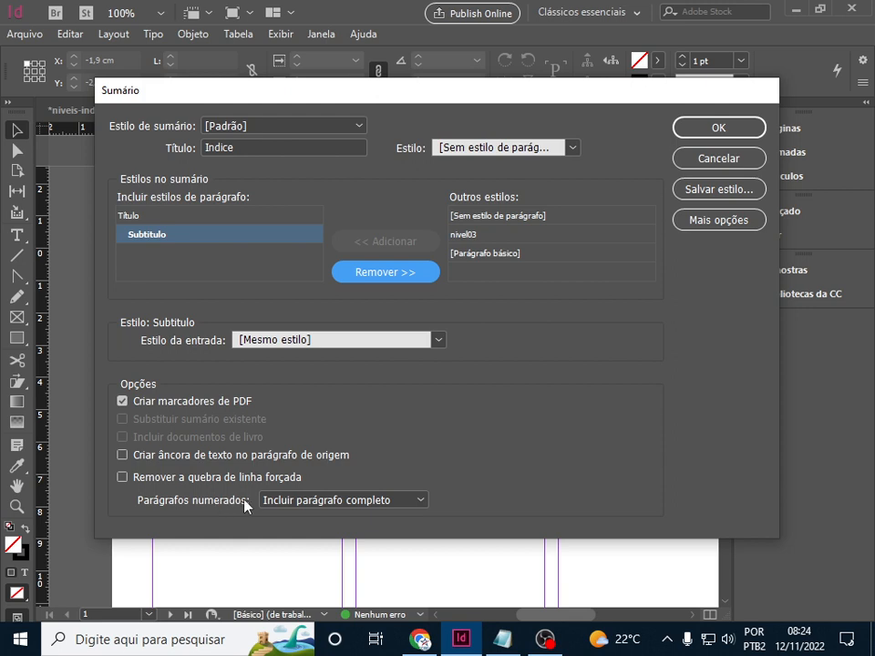
Try placing the table of contents with numbers excluded from numbered paragraphs, about 18.46 by 24.78 cm on page 1, and delete its frame.
left_click(426, 501)
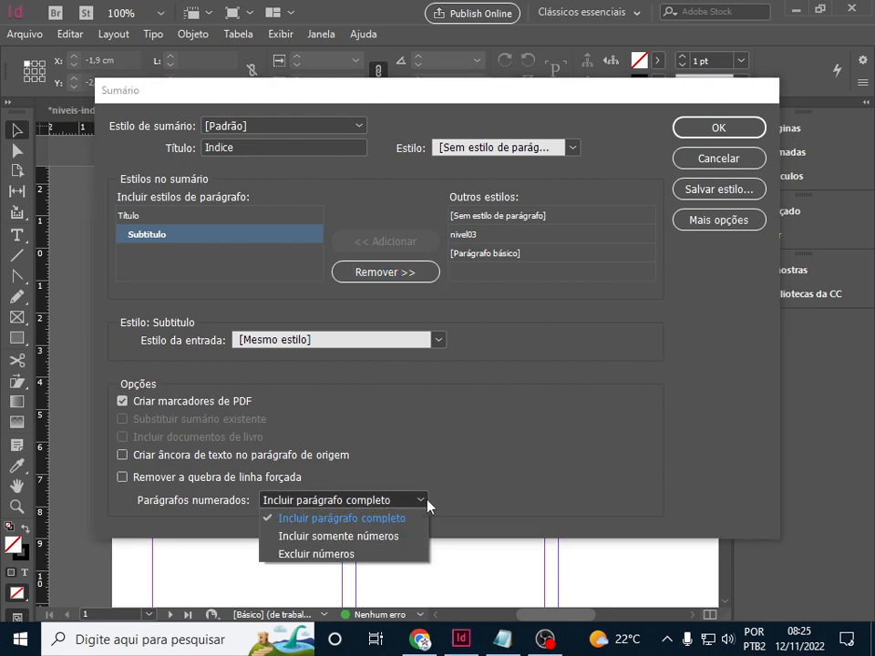
left_click(338, 555)
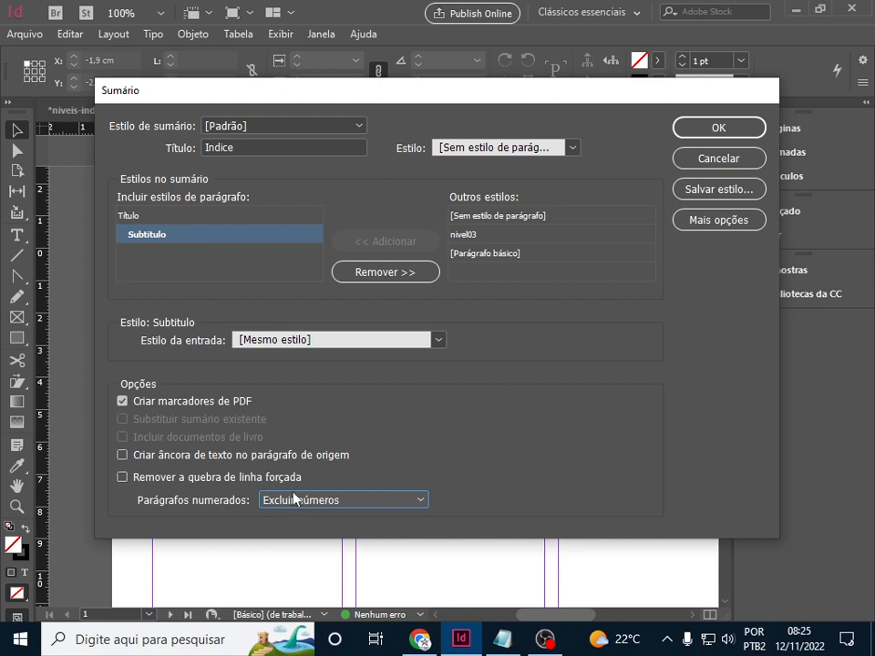
left_click(708, 133)
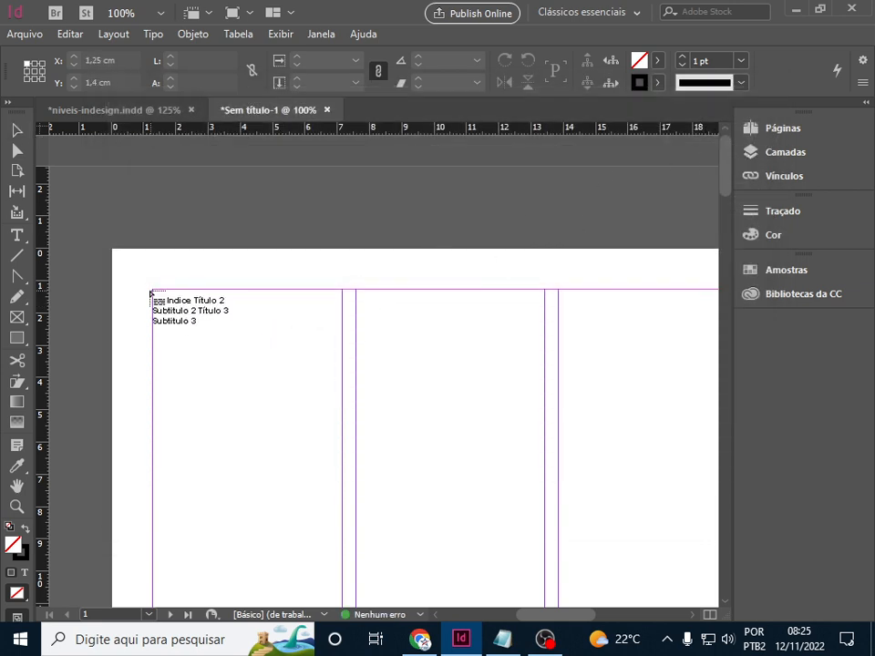
left_click_drag(152, 292, 564, 332)
scroll(427, 287, "up", 3)
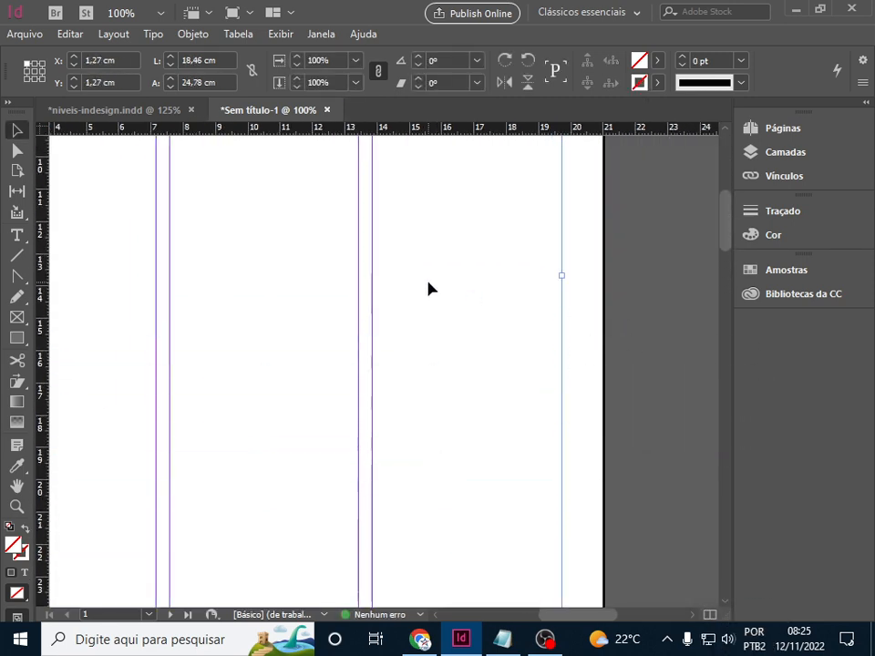
left_click_drag(600, 616, 549, 607)
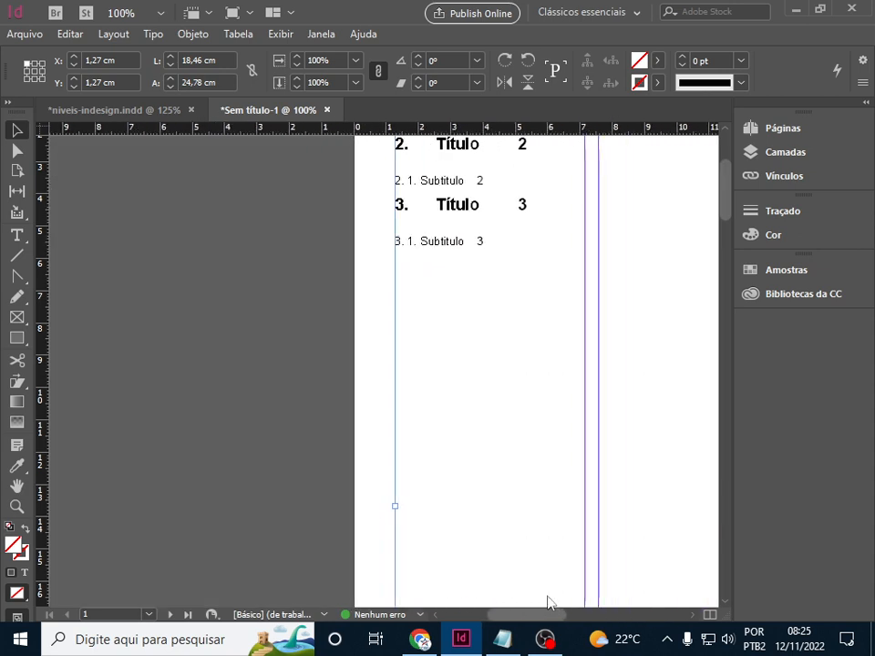
scroll(552, 522, "up", 2)
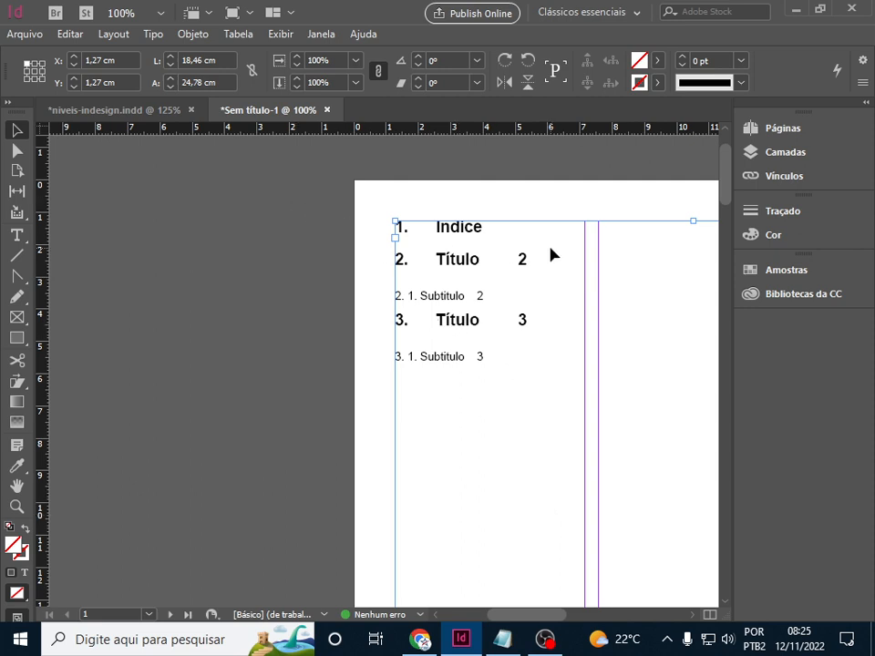
key("Delete")
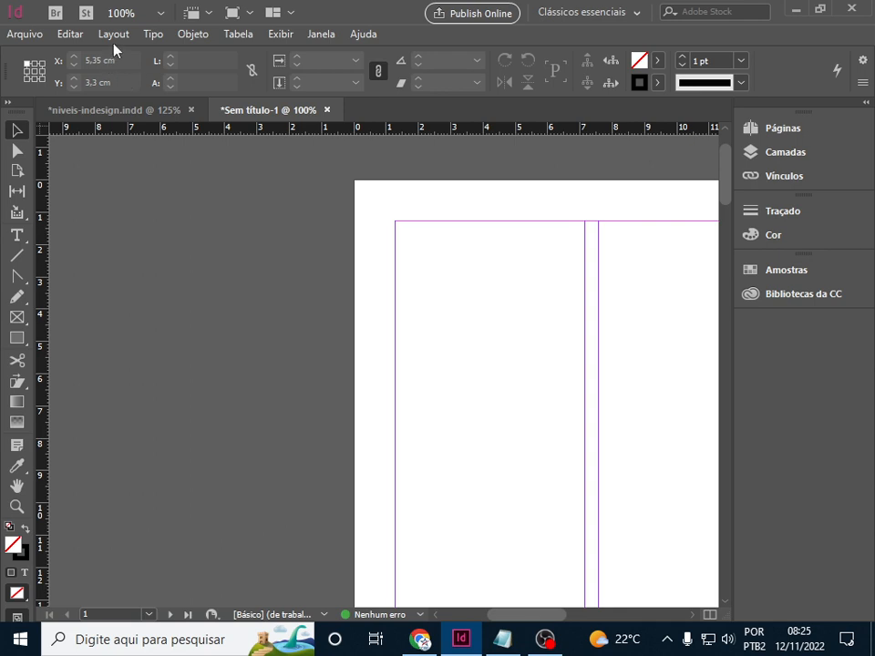
Set numbered paragraphs to Incluir parágrafo completo in the table of contents settings.
left_click(113, 34)
left_click(203, 393)
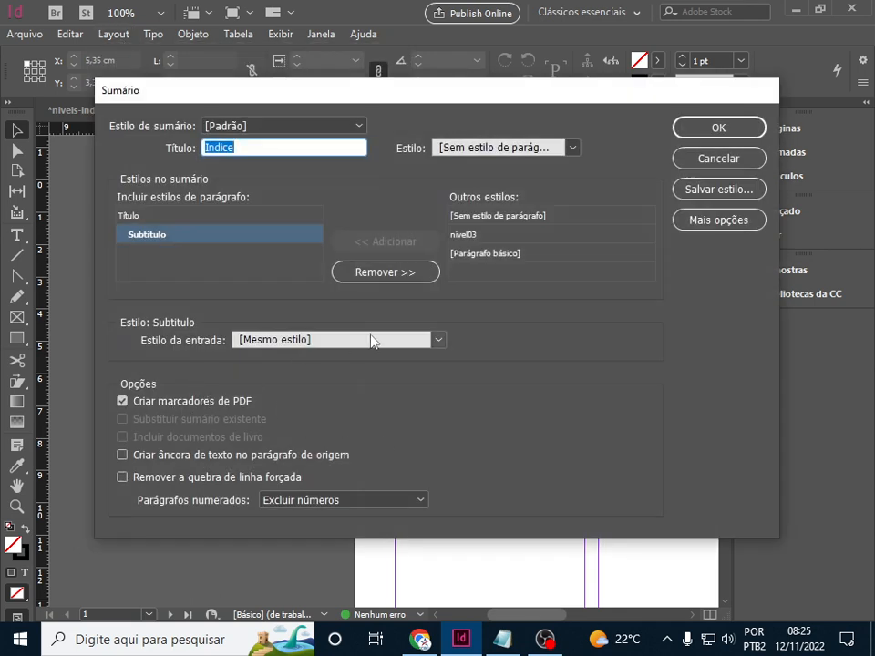
left_click(417, 502)
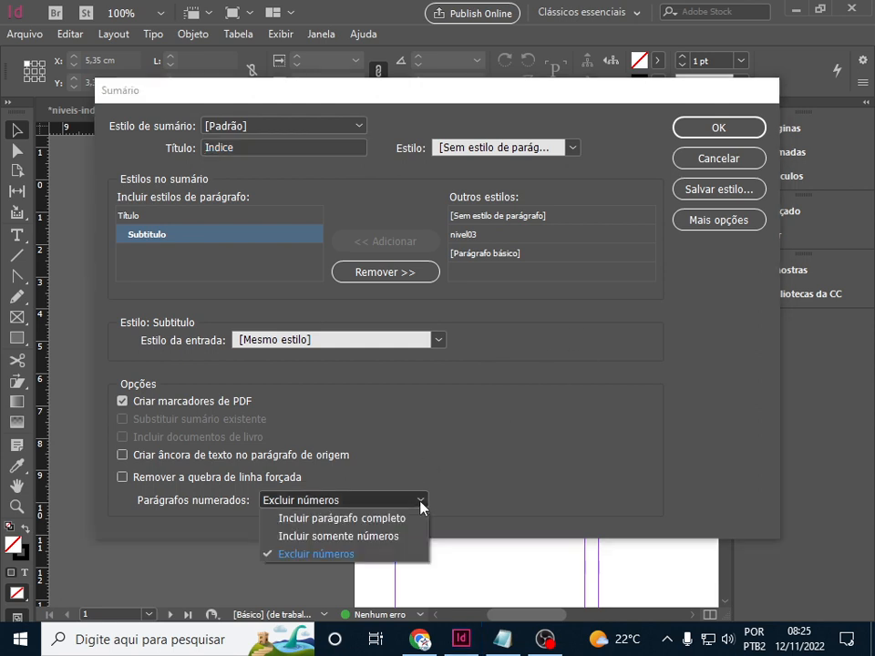
left_click(335, 557)
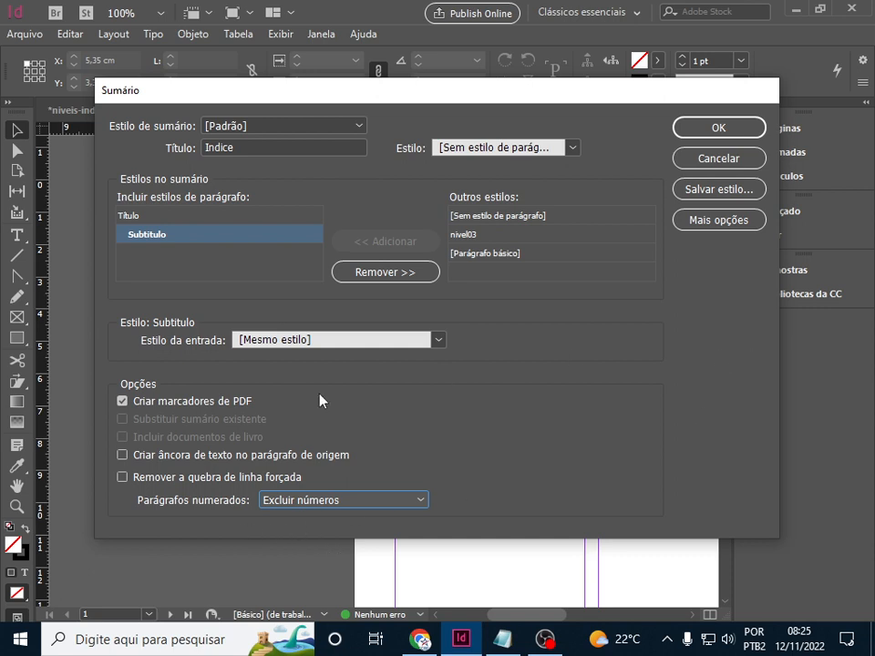
left_click(418, 499)
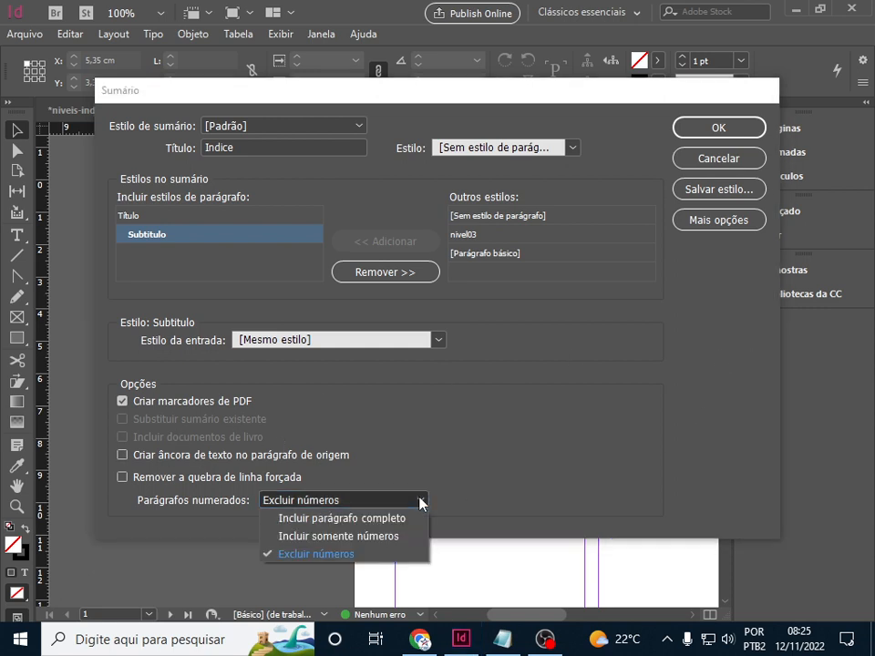
left_click(370, 519)
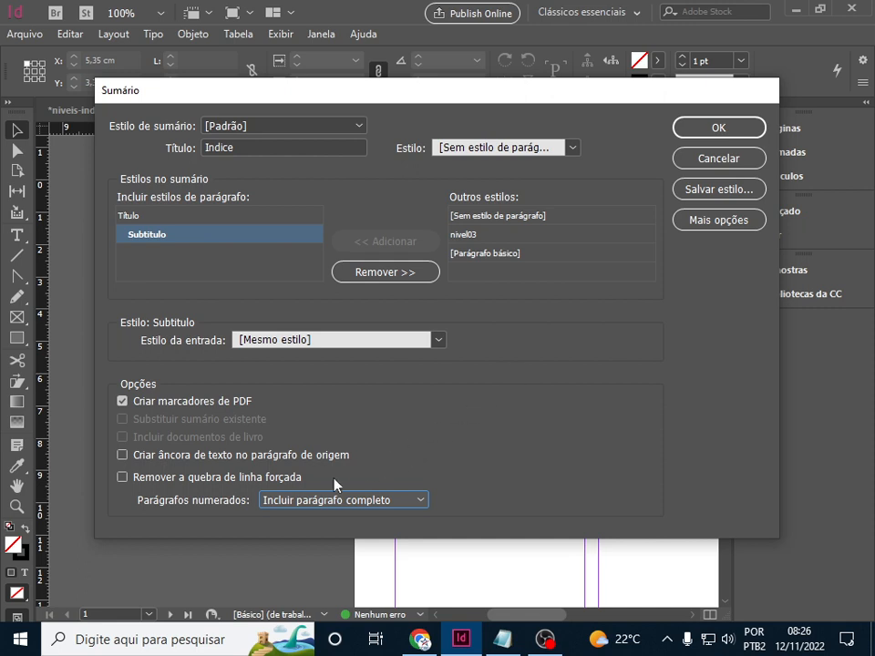
Try placing the table of contents across page 1 in a frame about 18.46 by 8.08 cm, and delete the frame.
left_click(718, 128)
left_click(404, 231)
left_click_drag(401, 228, 620, 483)
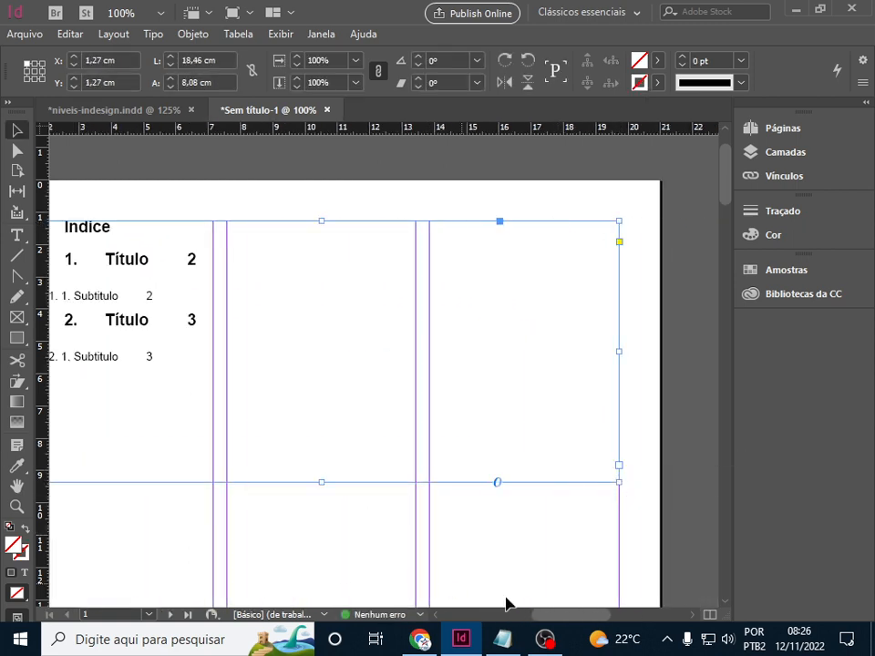
left_click_drag(547, 616, 517, 616)
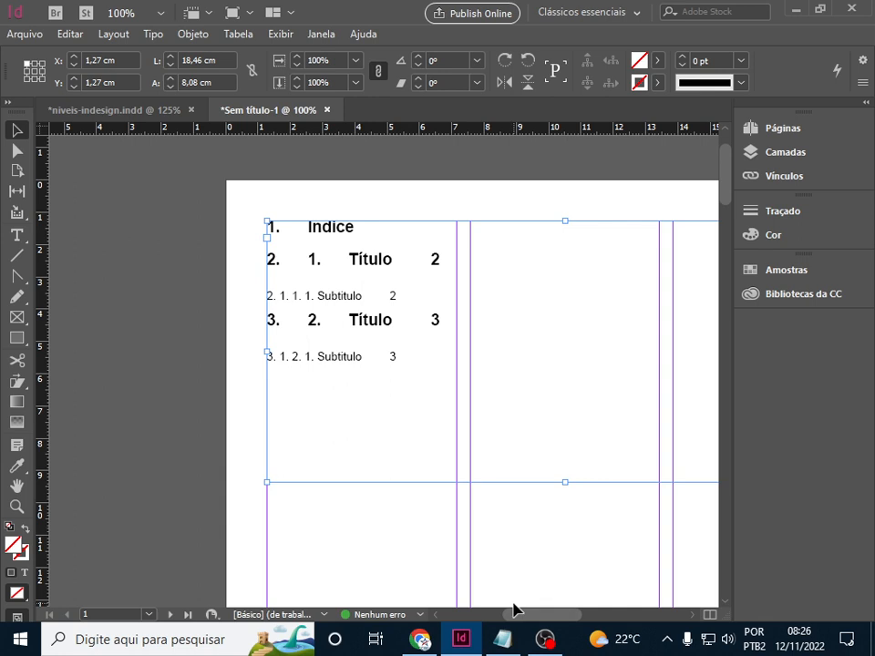
key("Delete")
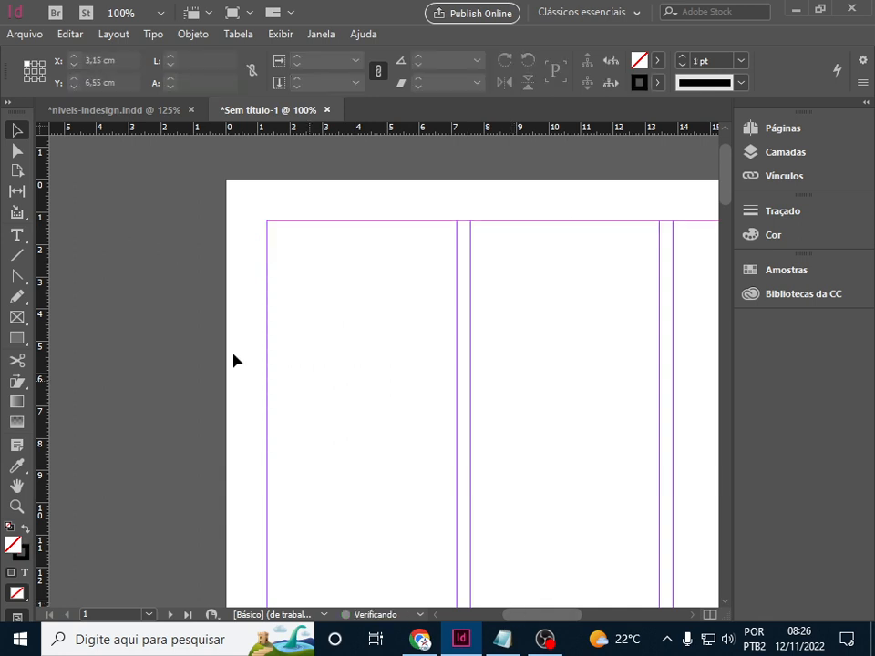
Start the table of contents again with numbered paragraphs set to Excluir números.
left_click(113, 33)
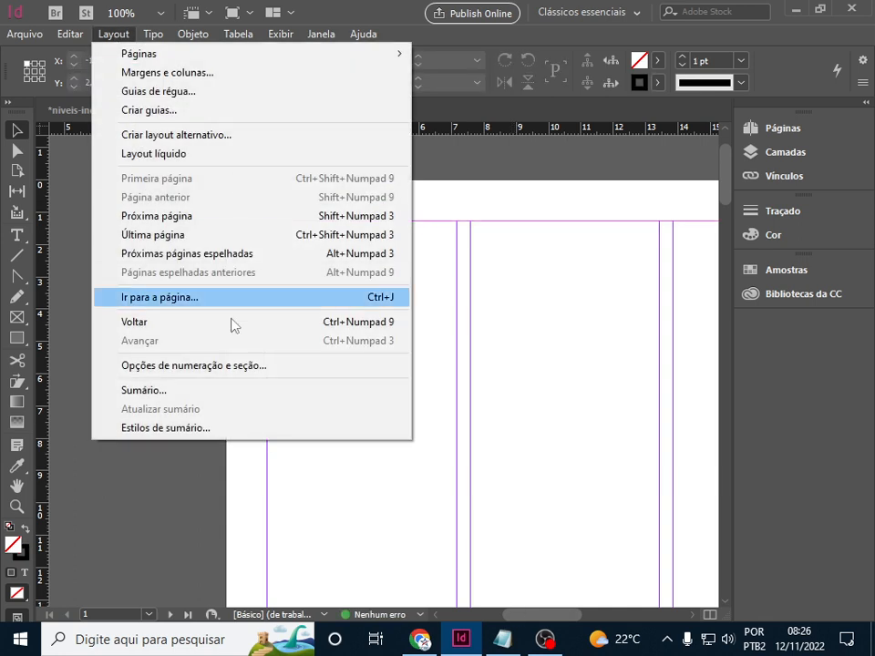
left_click(219, 394)
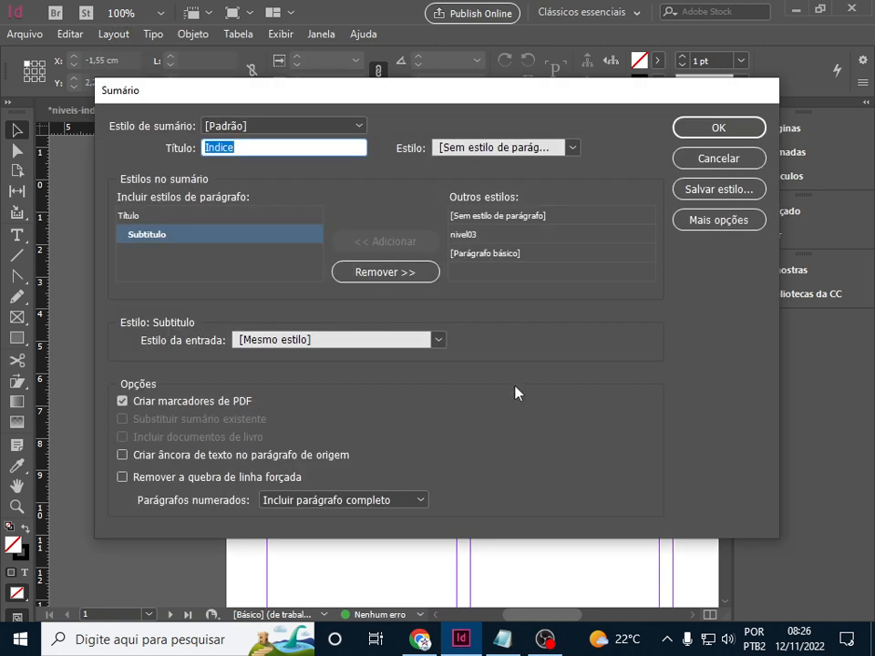
left_click(424, 503)
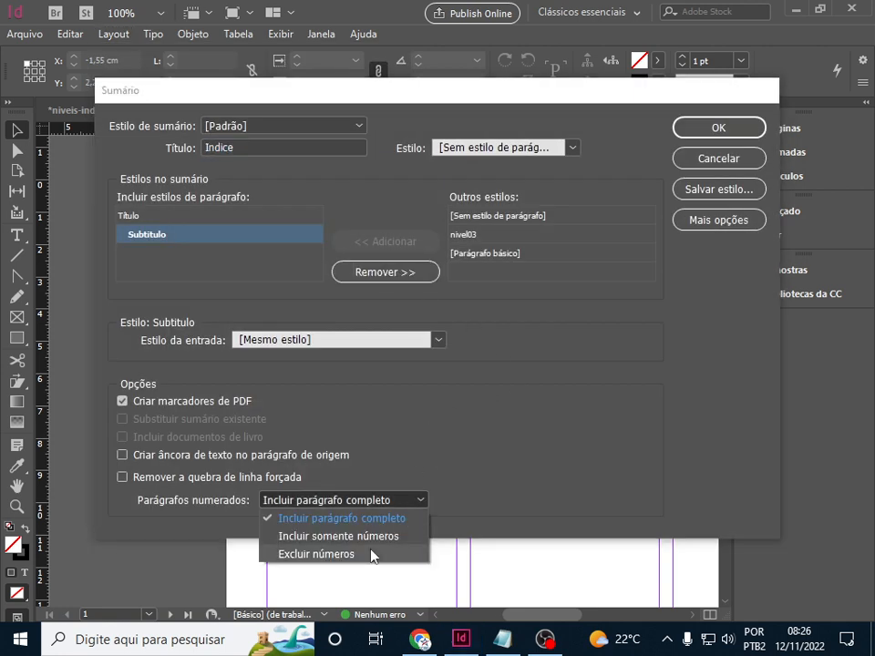
left_click(371, 555)
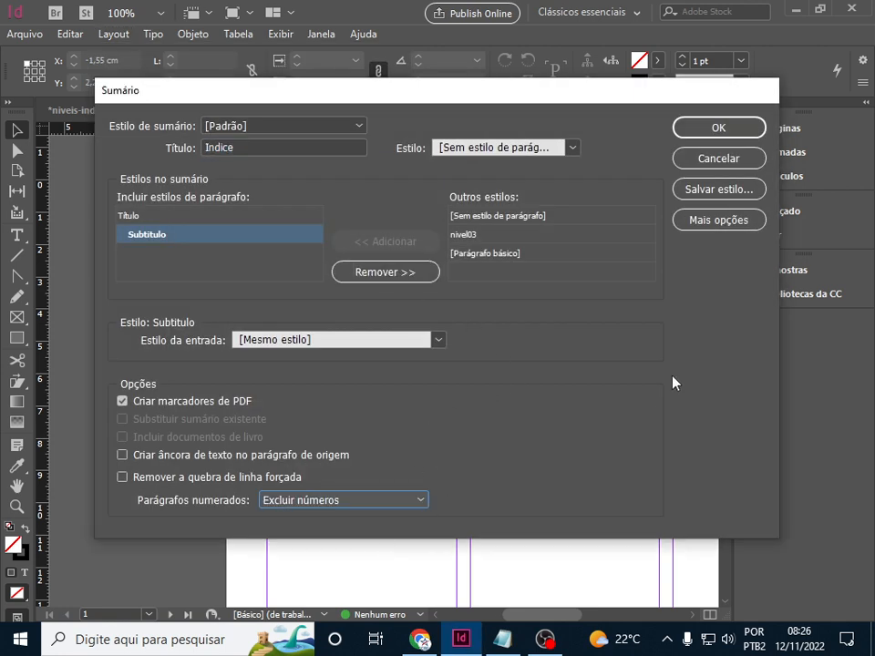
Set both the table of contents title style and the Subtitulo entry style to [Parágrafo básico].
left_click(572, 149)
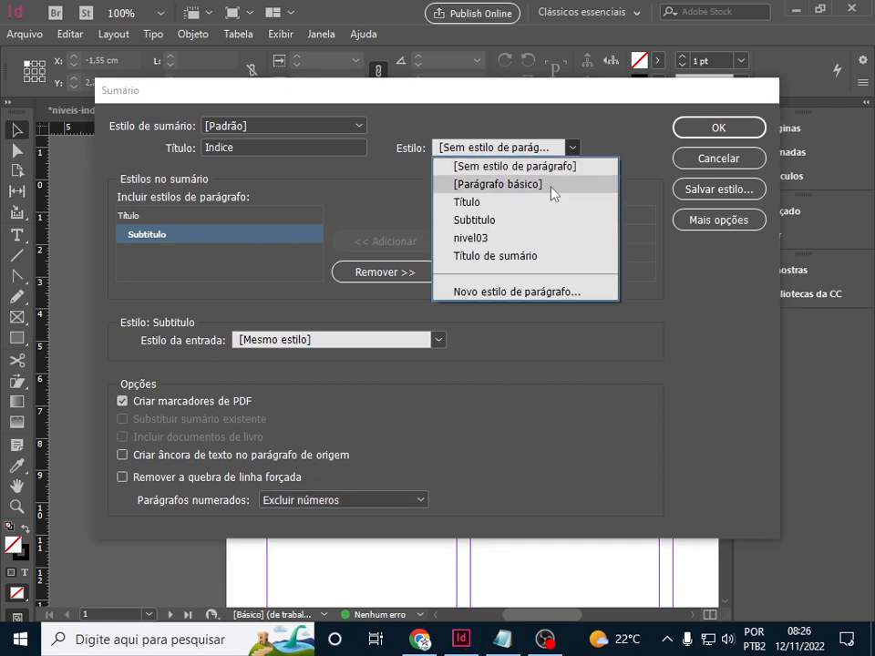
left_click(553, 185)
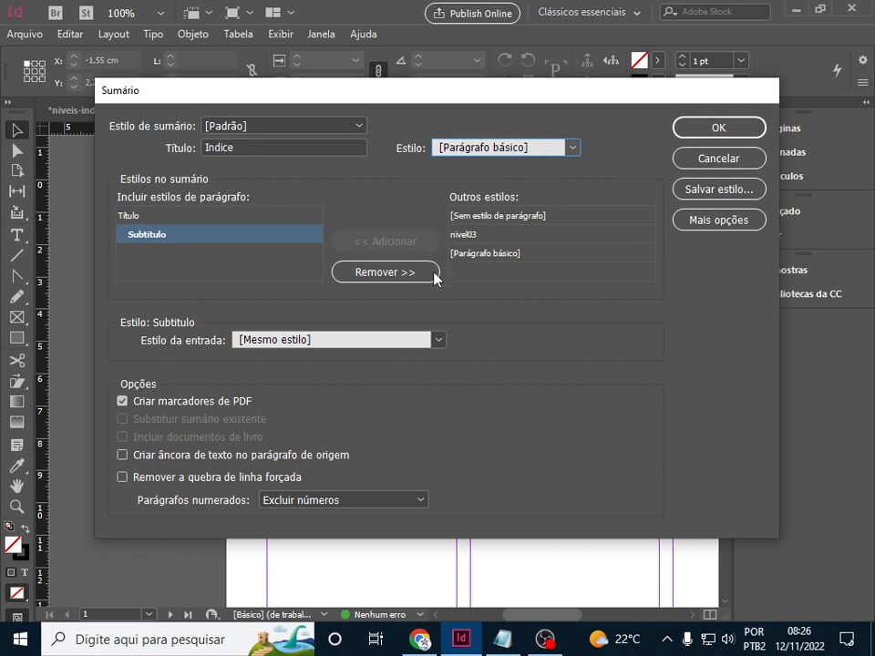
left_click(439, 340)
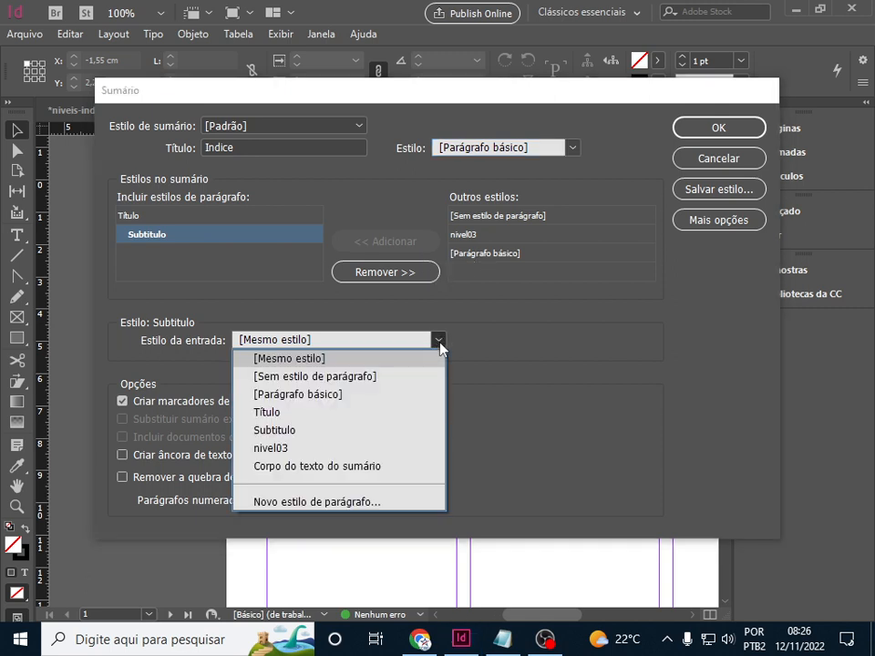
left_click(381, 394)
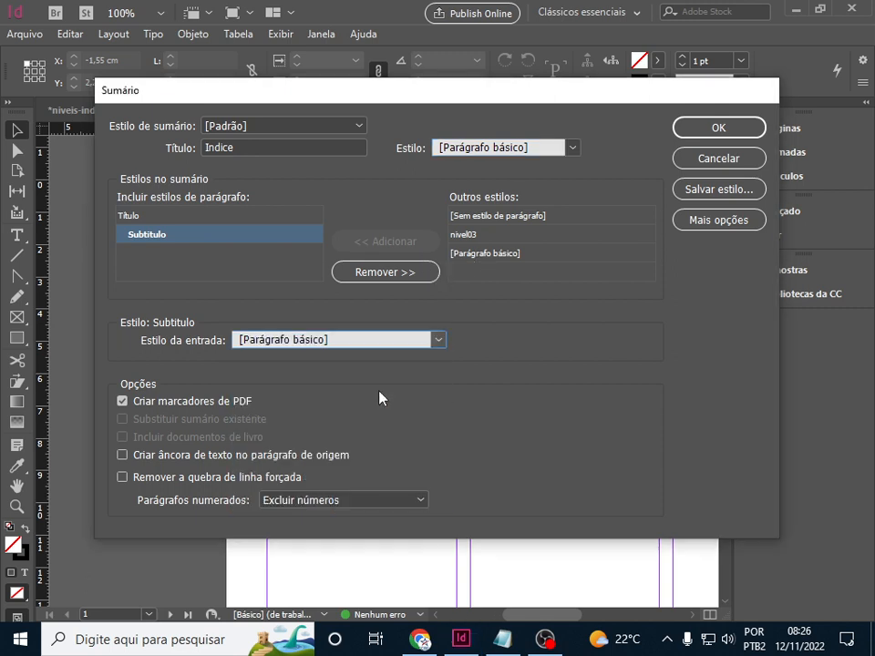
Try placing the restyled table of contents on page 1 in a frame about 18.46 by 6.38 cm, and delete it.
left_click(718, 127)
left_click_drag(267, 223, 238, 427)
left_click_drag(583, 621, 500, 607)
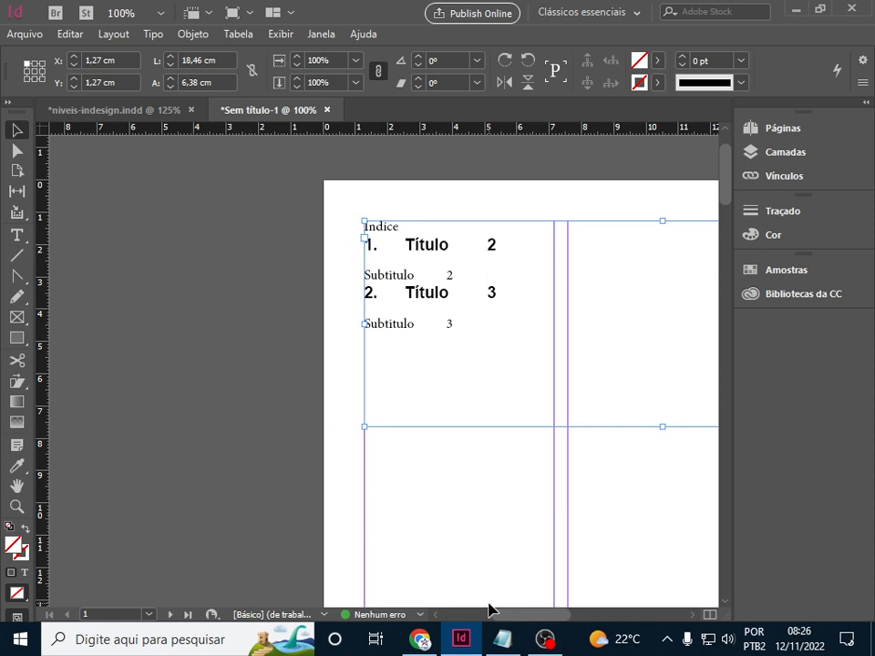
key("Delete")
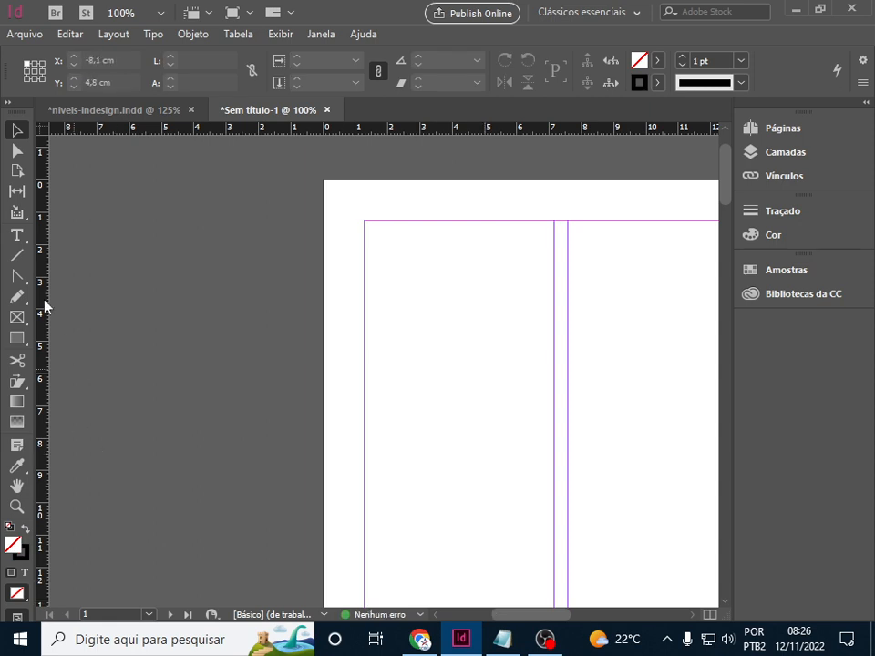
Reopen the table of contents settings and reselect [Parágrafo básico] for the Subtitulo entry style and the title style.
left_click(114, 35)
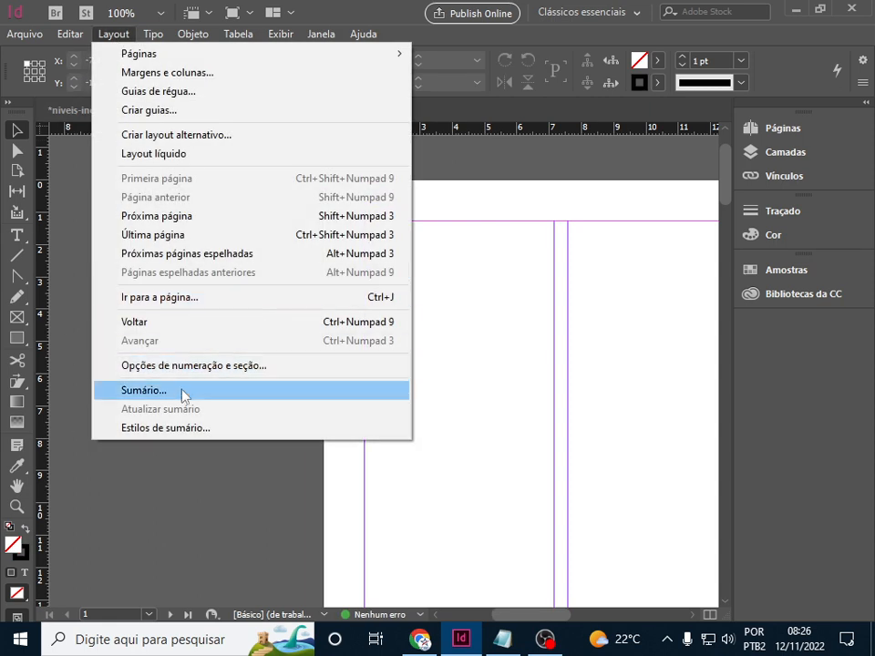
left_click(181, 395)
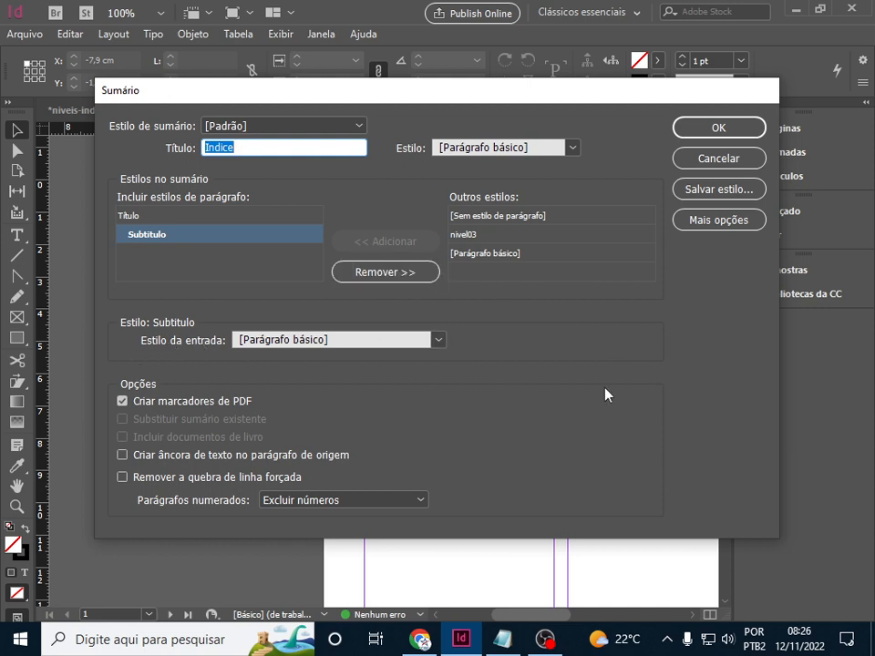
left_click(439, 341)
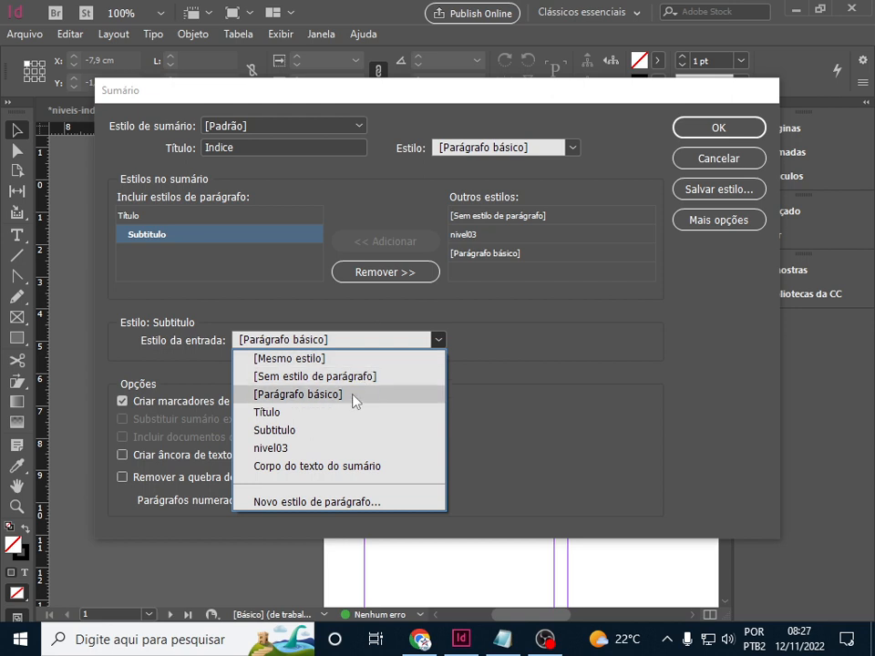
left_click(354, 395)
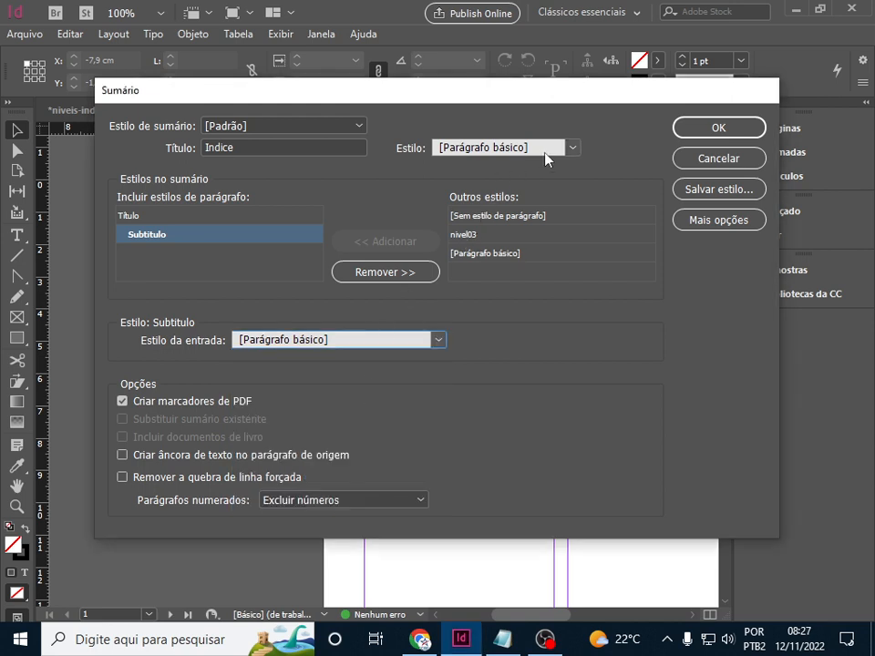
left_click(571, 149)
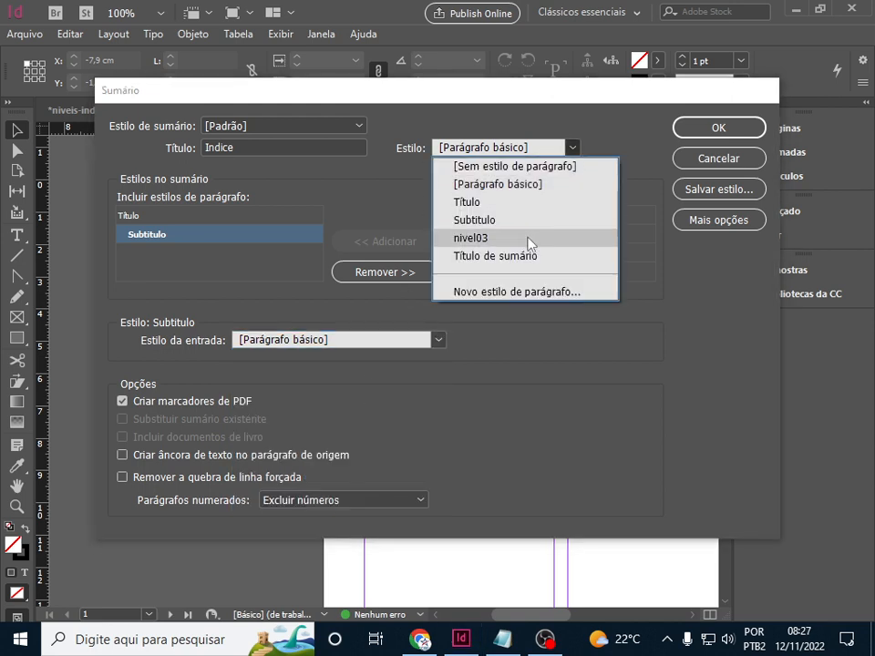
left_click(505, 188)
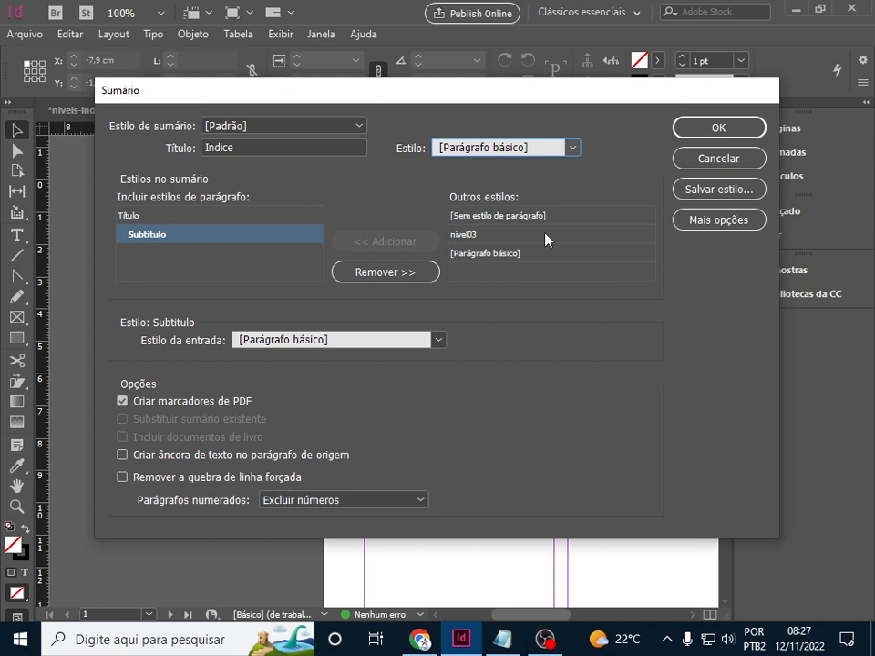
Generate the table of contents and place it between page 1's margins in a frame about 18.46 by 7.48 cm.
left_click(702, 130)
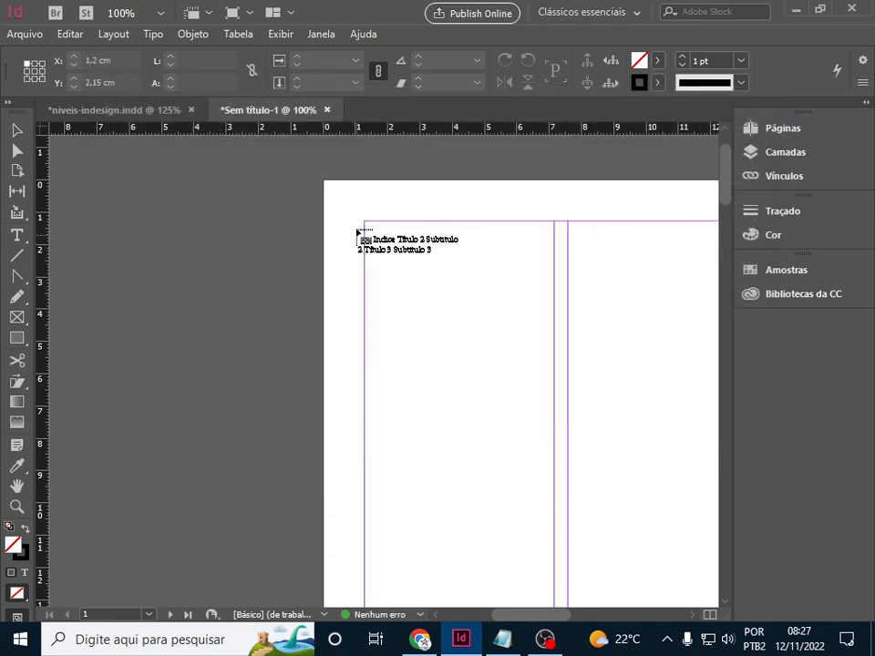
left_click_drag(364, 225, 491, 463)
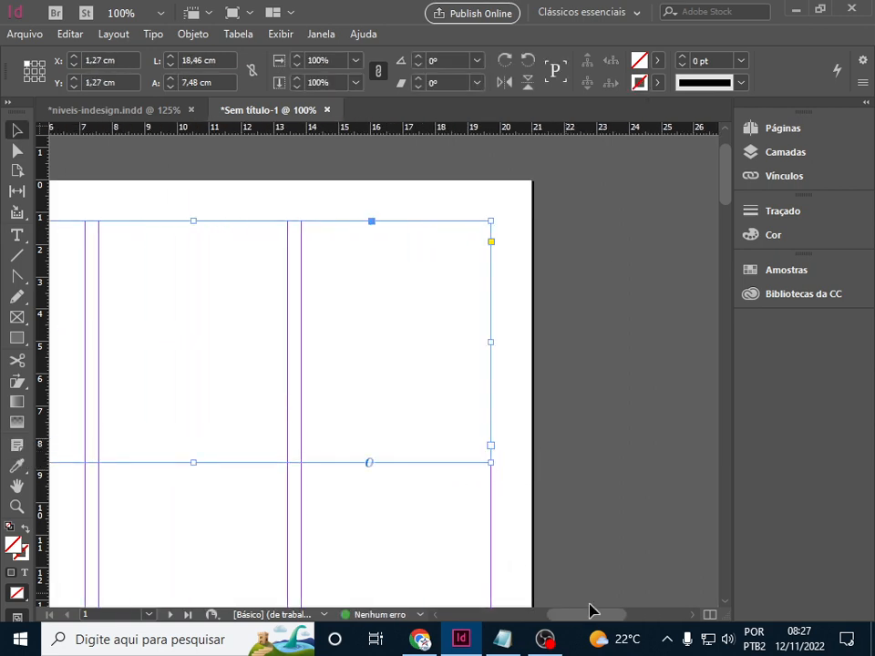
left_click(628, 615)
left_click_drag(656, 615, 523, 626)
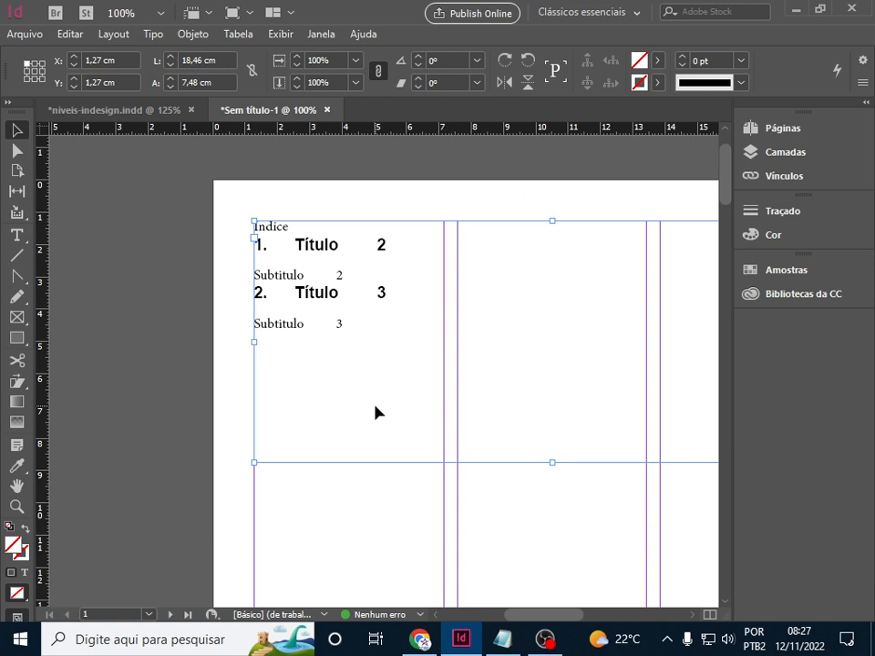
Delete the existing table of contents text frame from page 1.
left_click(17, 236)
left_click(354, 330)
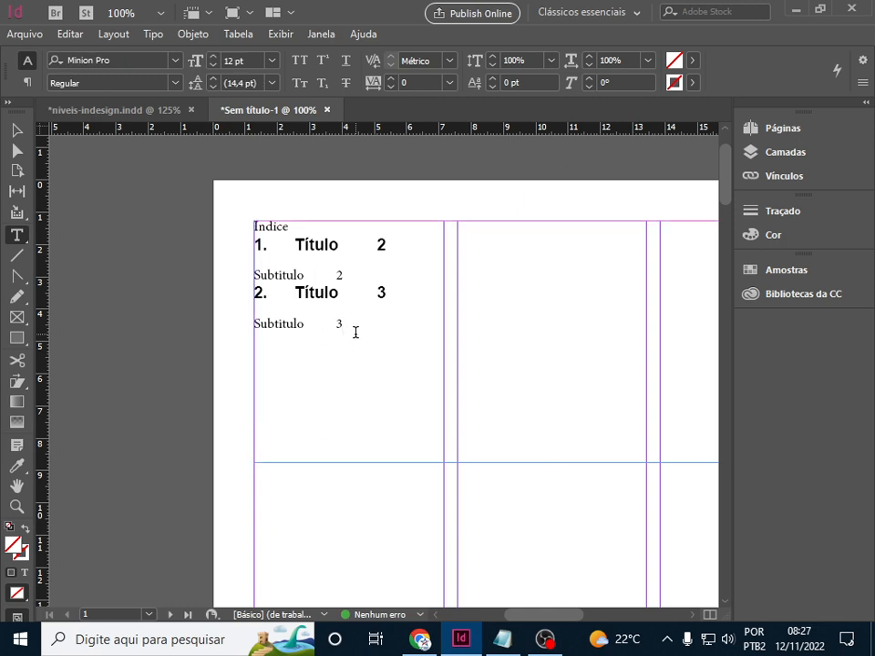
key("ctrl+a")
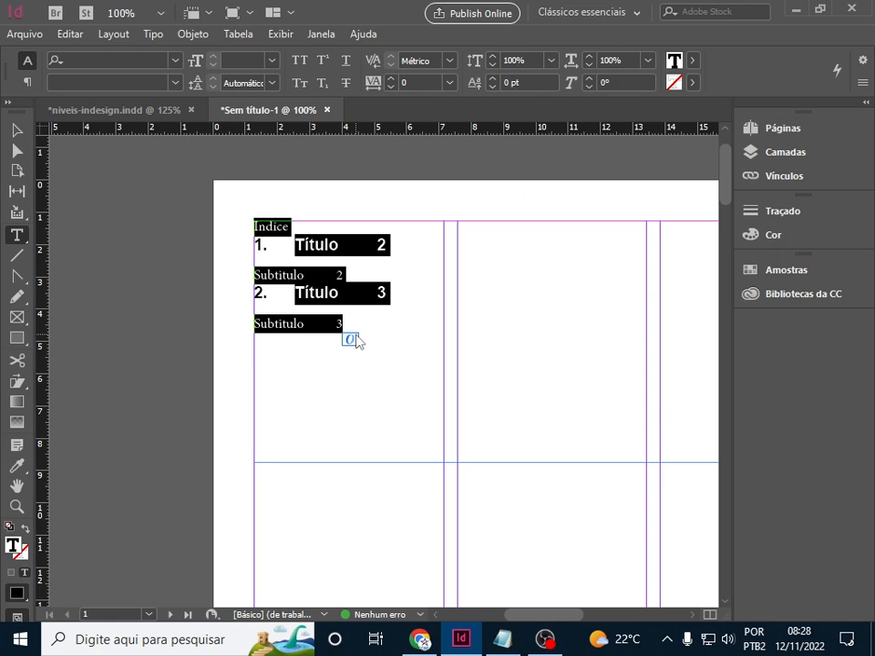
left_click(18, 132)
key("Delete")
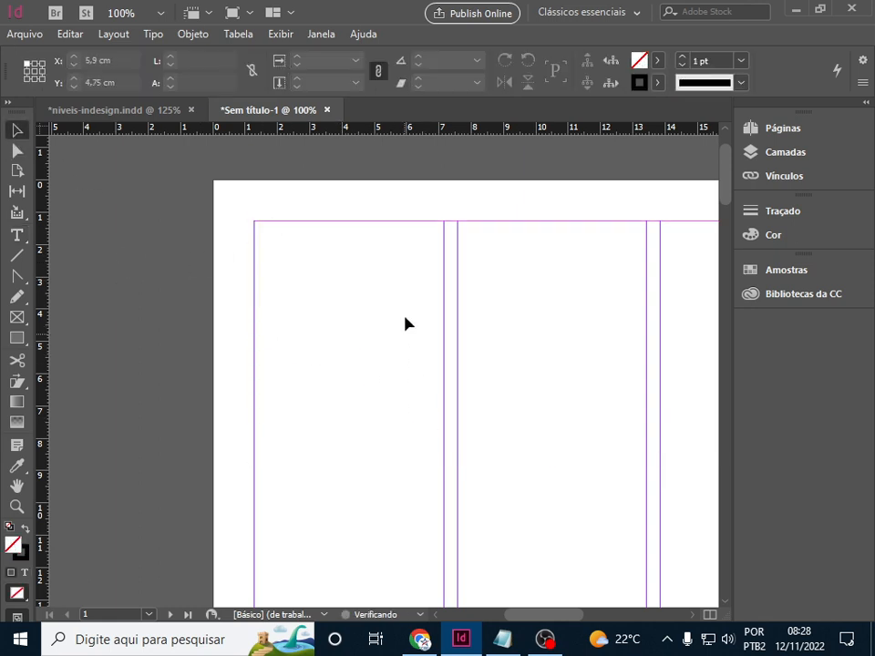
Generate a new table of contents with the entry style for Subtitulo set to the Subtitulo paragraph style.
left_click(114, 34)
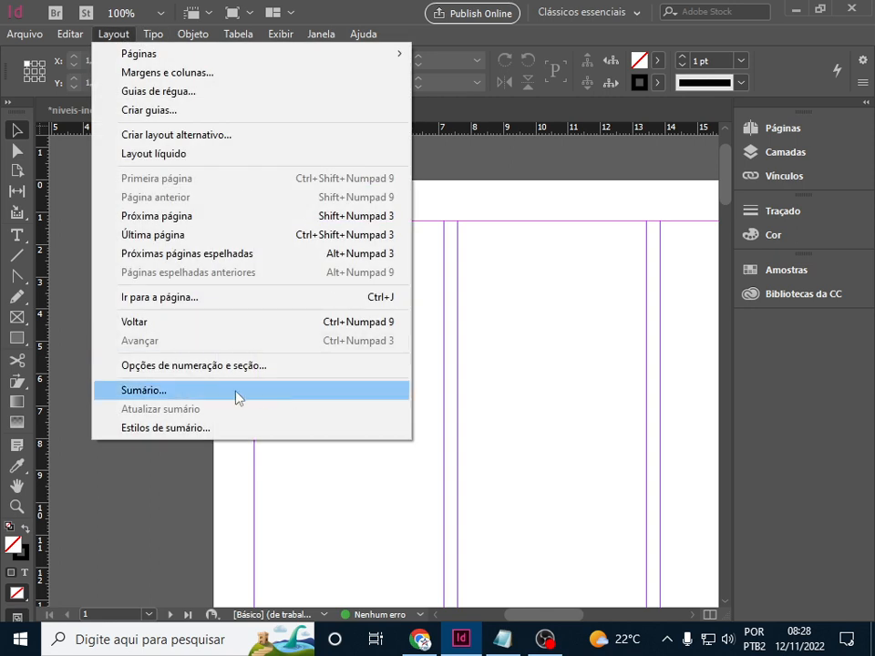
left_click(207, 397)
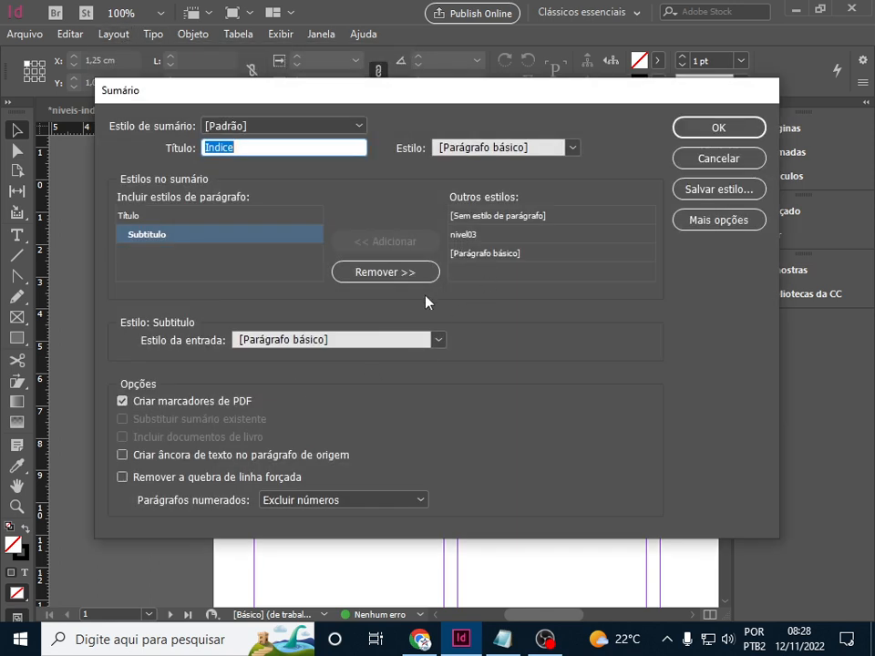
left_click(439, 341)
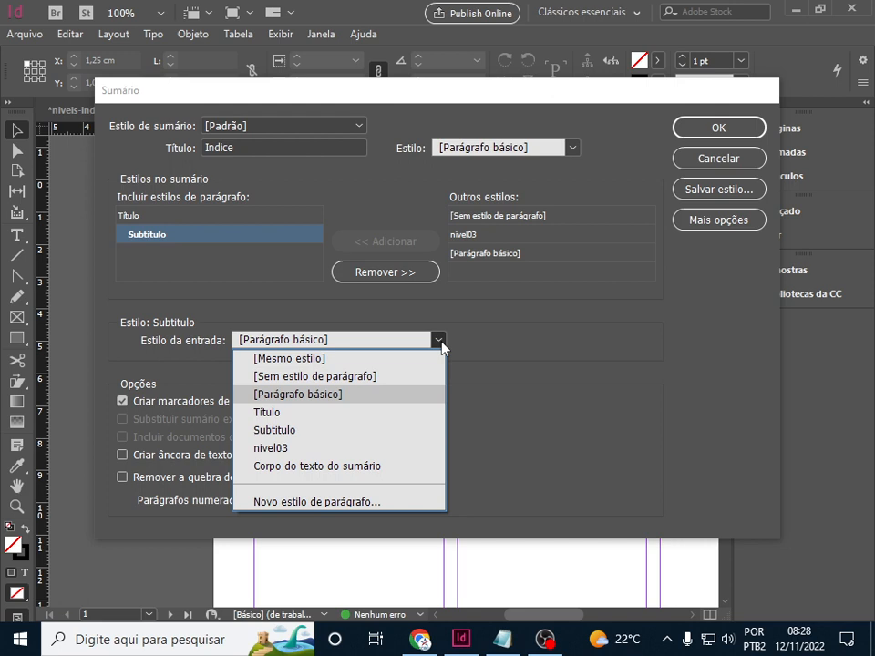
left_click(383, 432)
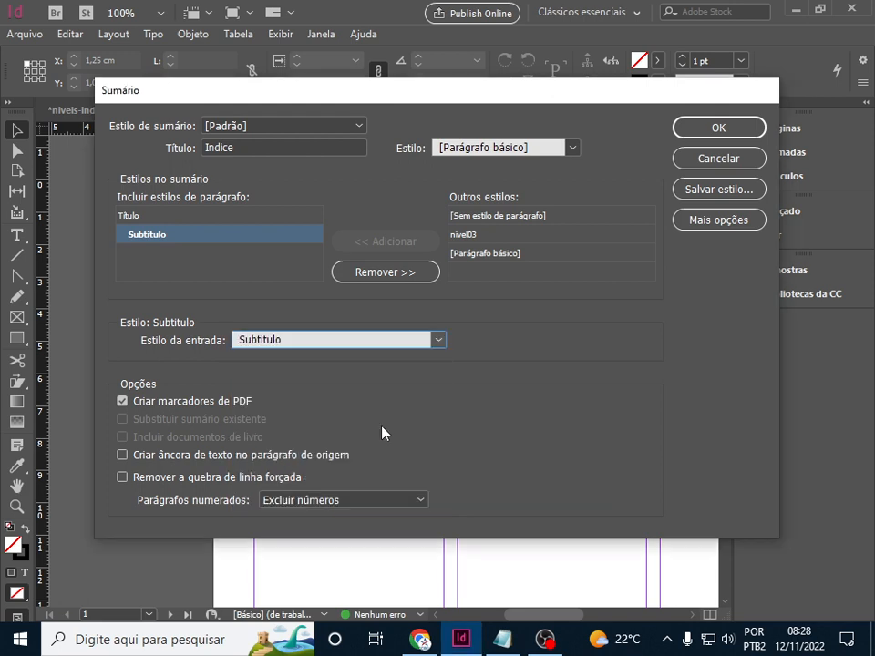
left_click(697, 127)
Place the table of contents on page 1 in a frame spanning the margins, about 18.46 cm wide and 7.03 cm high.
left_click(254, 222)
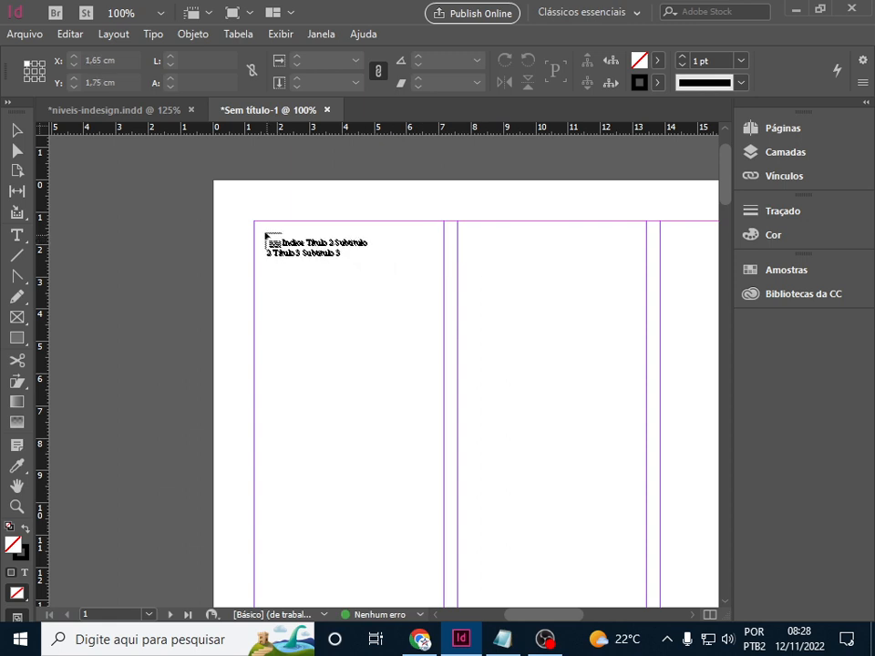
key("ctrl+z")
left_click_drag(254, 221, 549, 447)
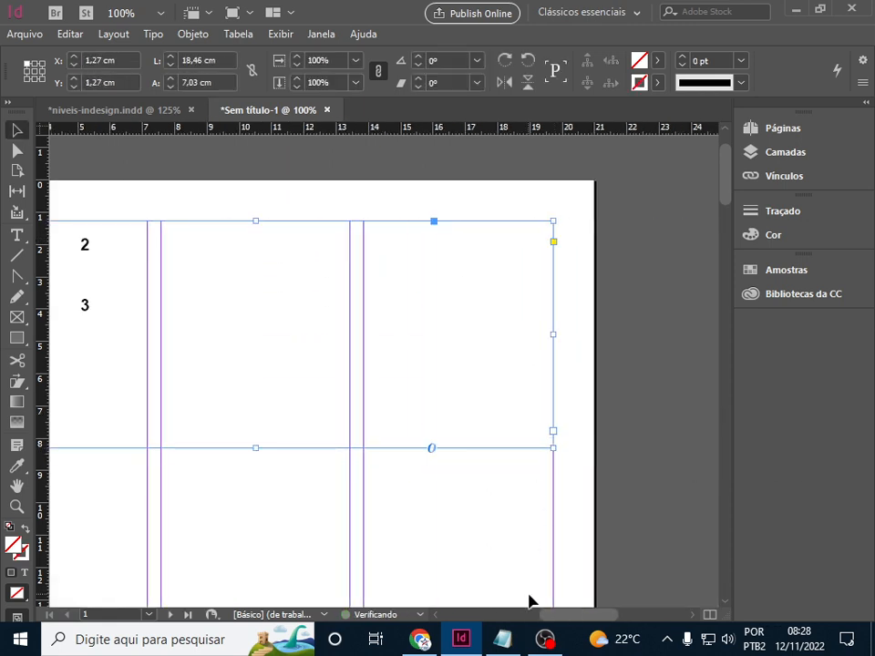
left_click_drag(557, 617, 523, 614)
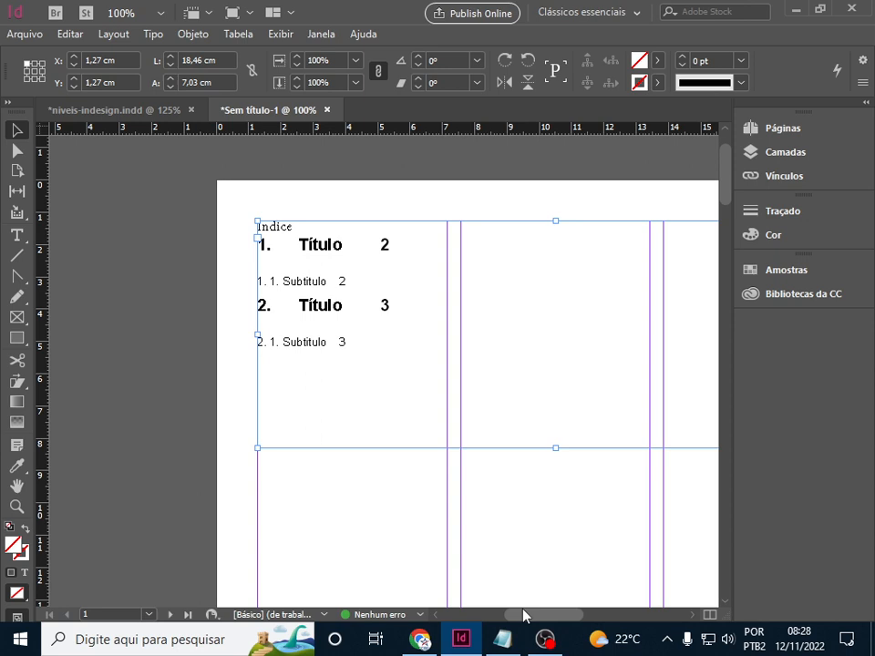
left_click(629, 638)
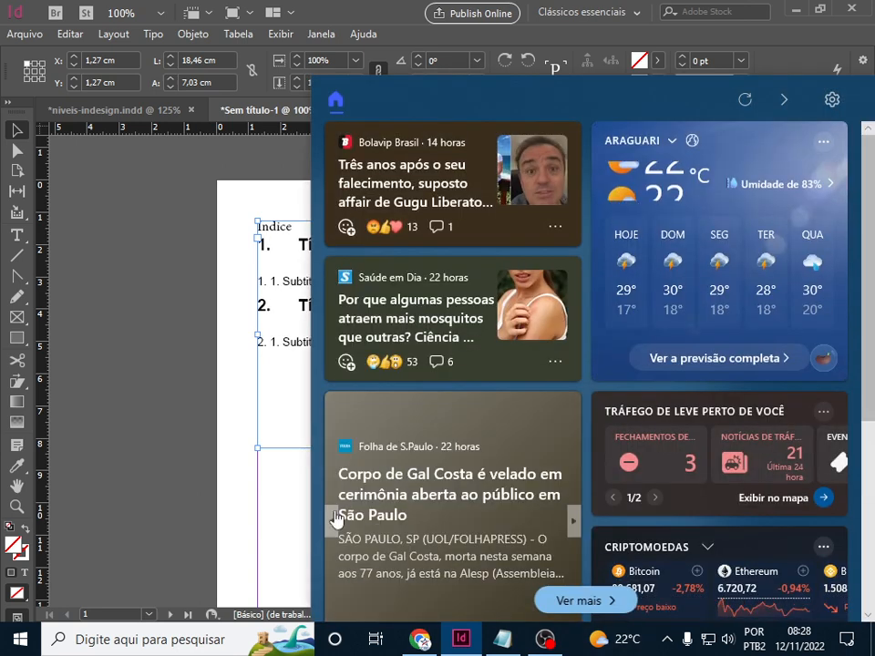
left_click(13, 134)
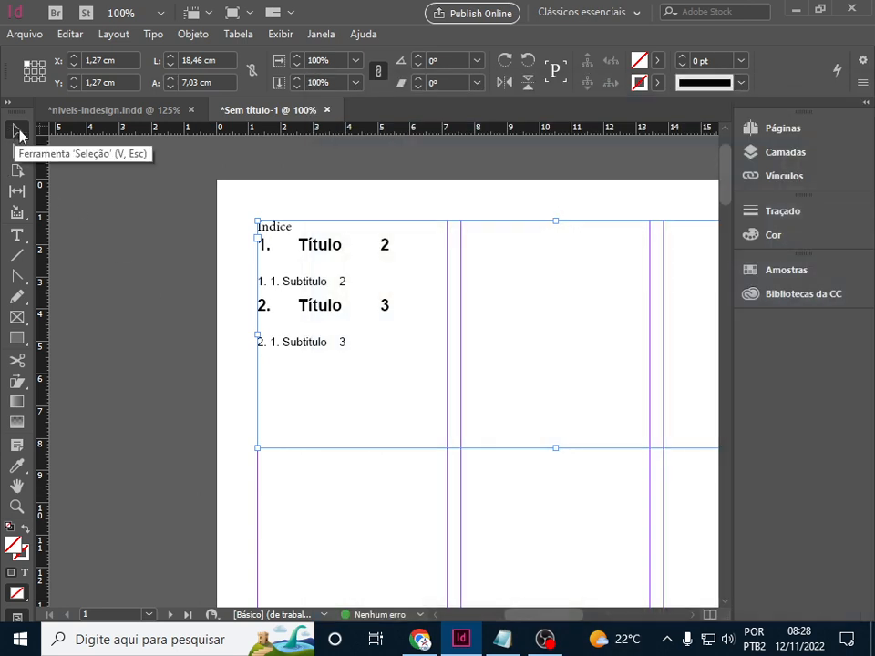
Select all the table of contents text and open the Tabs ruler, widened to cover the full frame width.
left_click(17, 235)
left_click(371, 346)
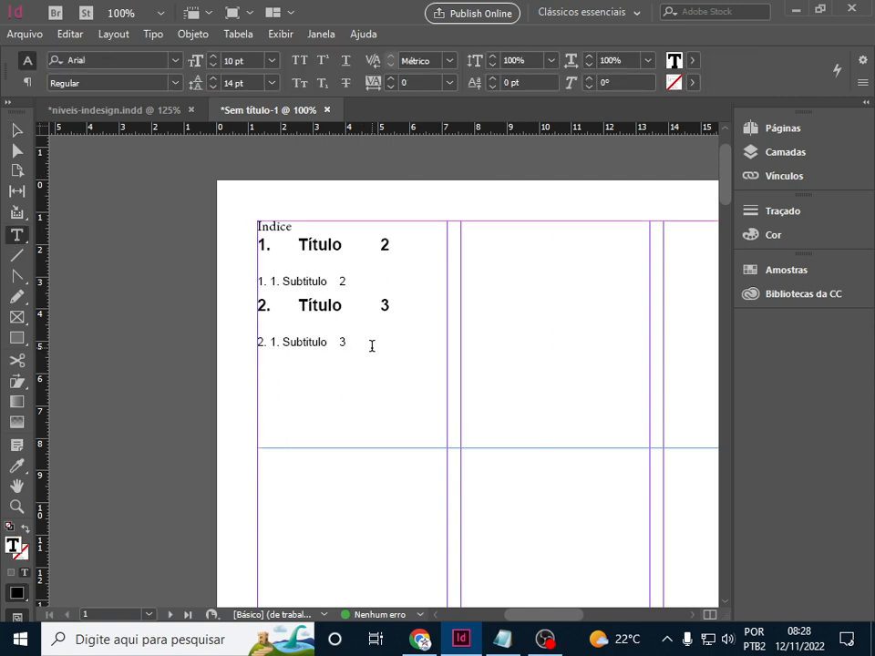
key("ctrl+a")
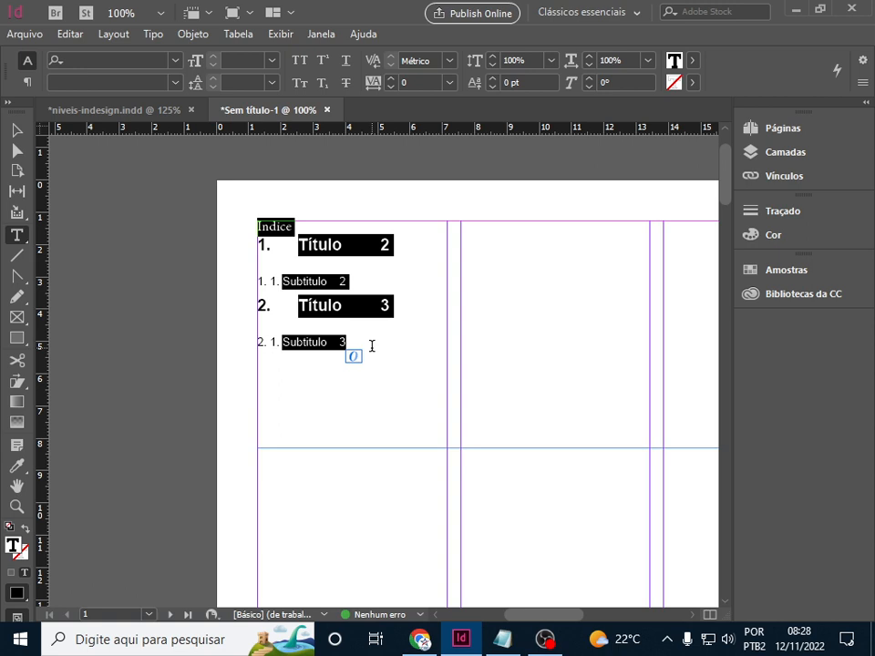
left_click(155, 35)
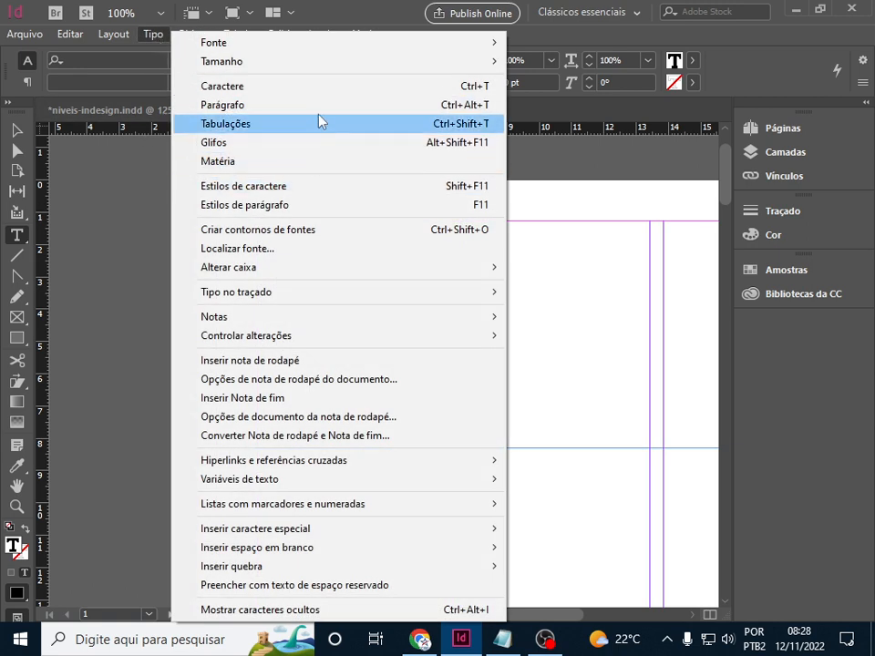
left_click(317, 137)
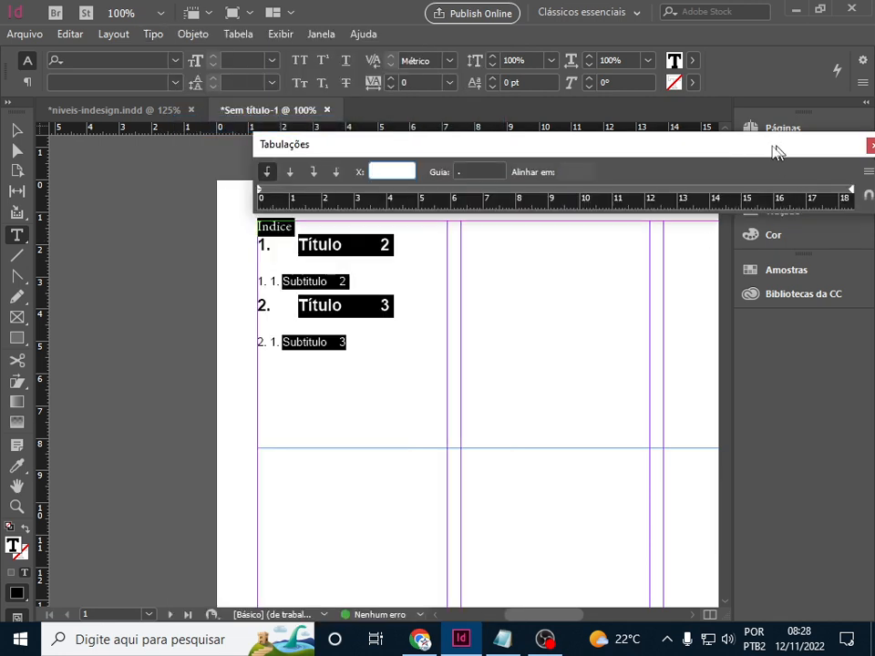
left_click_drag(781, 146, 597, 125)
left_click_drag(700, 191, 725, 191)
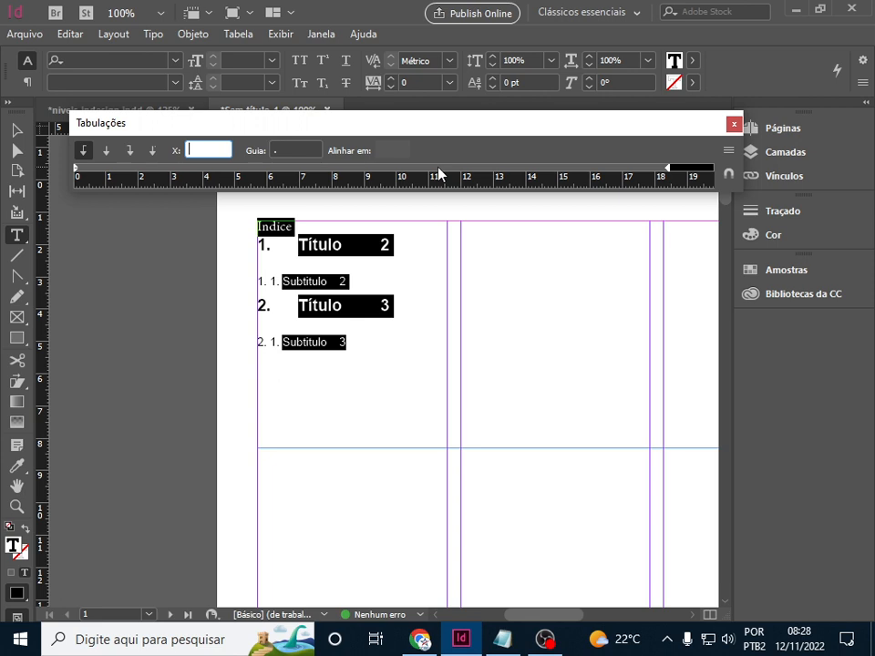
Add a left-aligned tab stop at about 16 cm to the selected text and remove the trial stop near 17 cm.
left_click(630, 171)
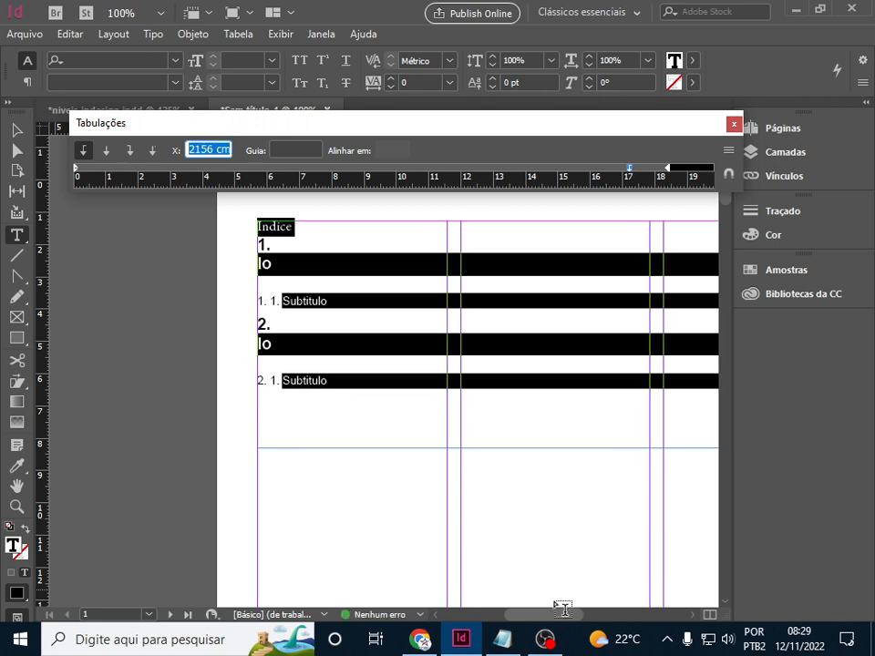
mouse_move(554, 616)
left_mouse_down()
mouse_move(600, 617)
mouse_move(556, 613)
left_mouse_up()
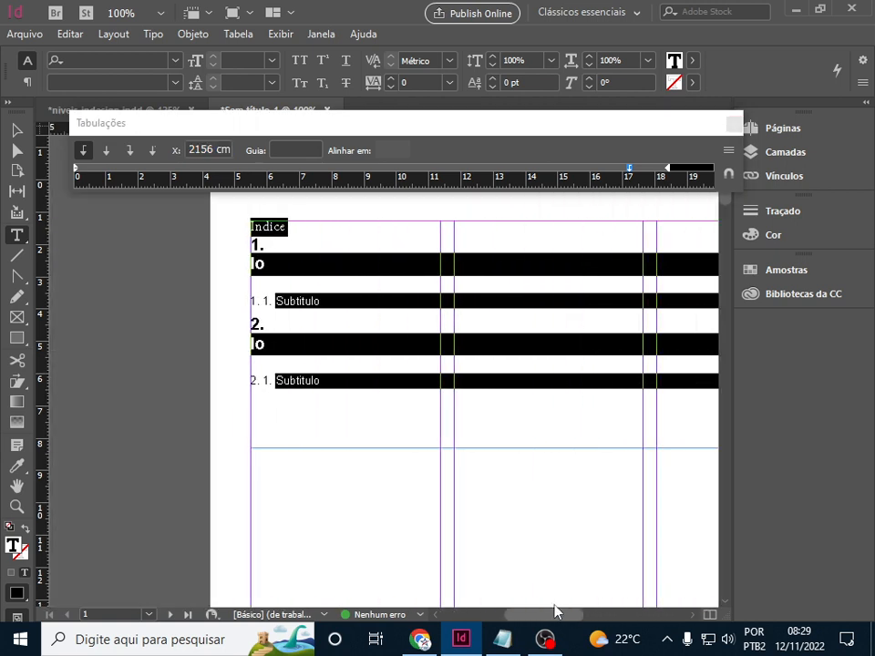
left_click_drag(554, 612, 564, 608)
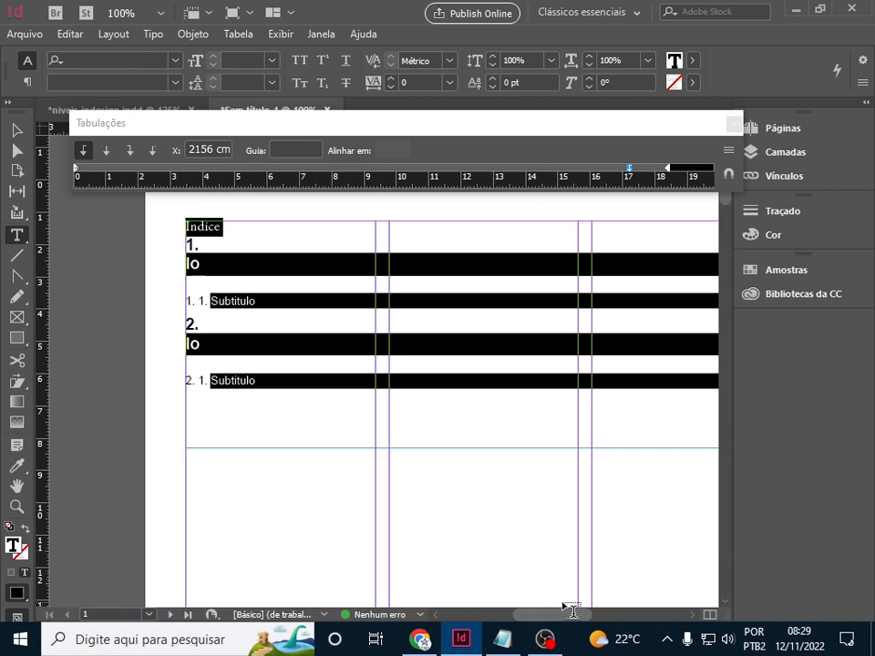
left_click(599, 175)
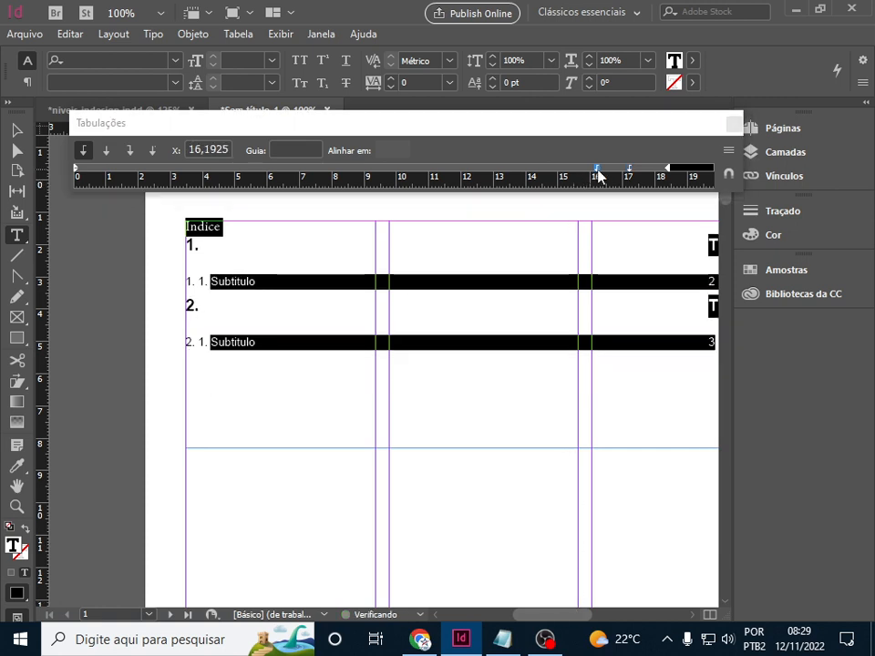
left_click_drag(628, 171, 627, 182)
left_click(597, 170)
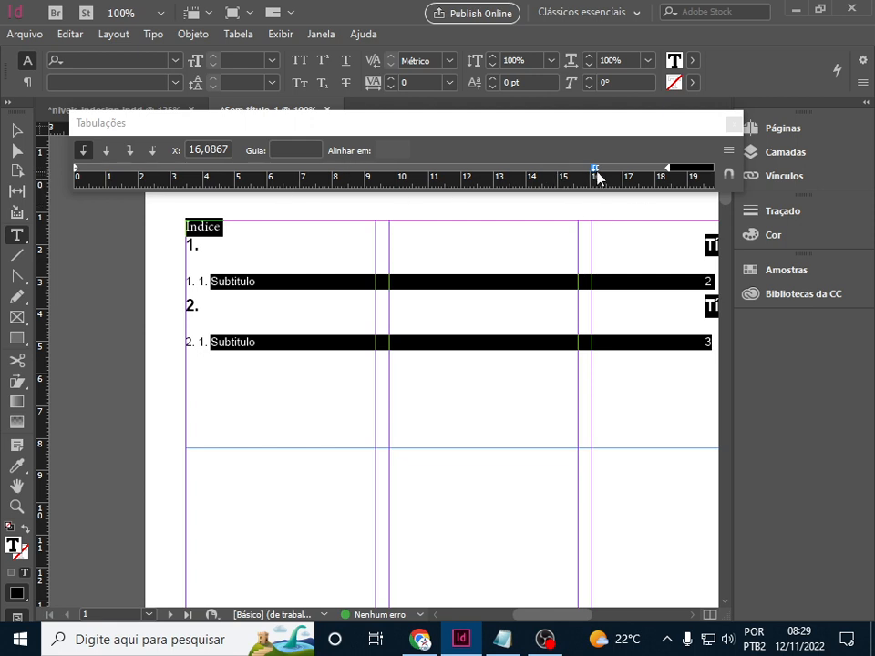
left_click_drag(596, 172, 594, 174)
Add a second left-aligned tab stop at about 1.16 cm between the heading numbers and the titles.
left_click_drag(304, 173, 144, 173)
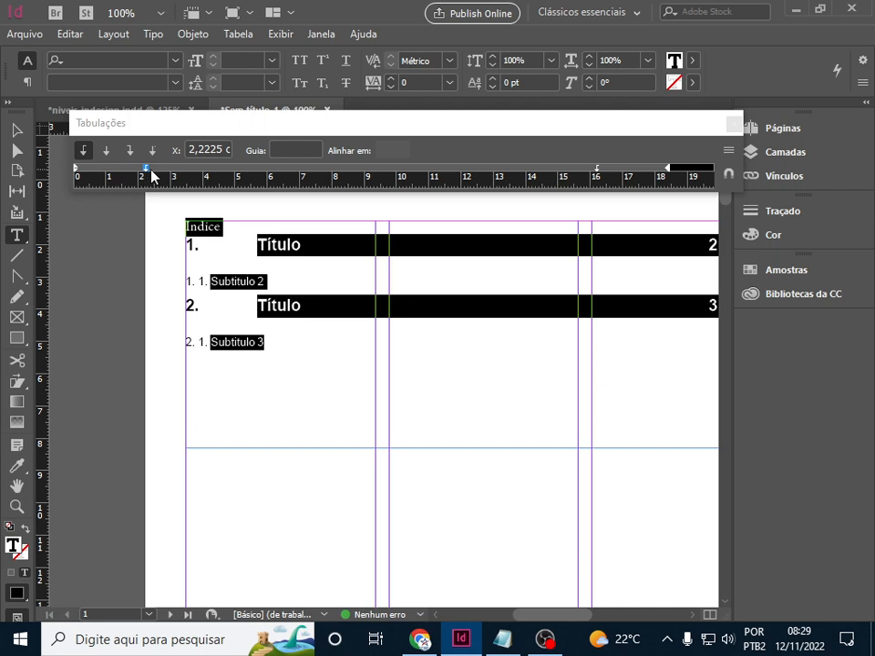
left_click_drag(143, 173, 112, 173)
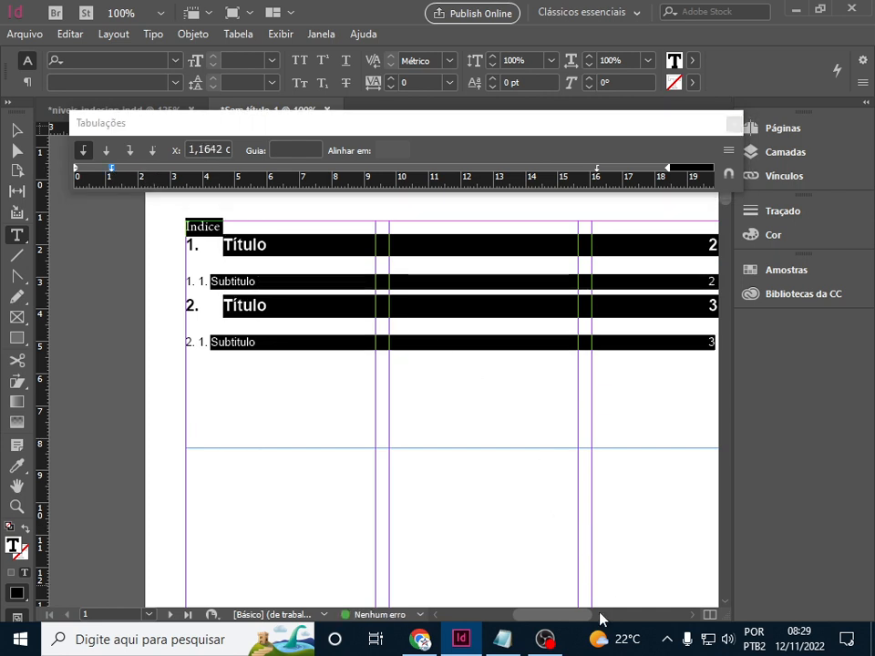
mouse_move(571, 621)
left_mouse_down()
mouse_move(596, 621)
mouse_move(580, 618)
left_mouse_up()
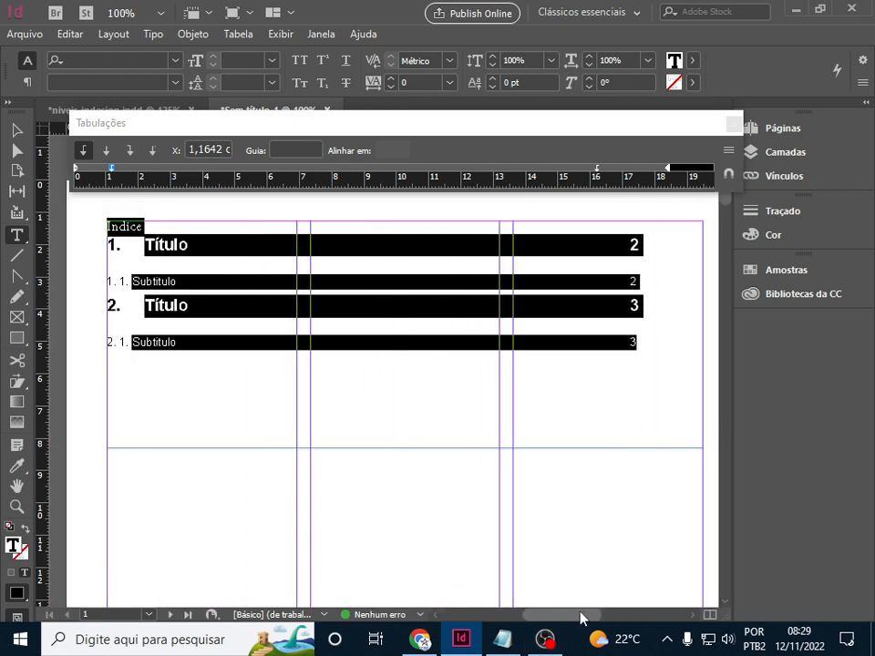
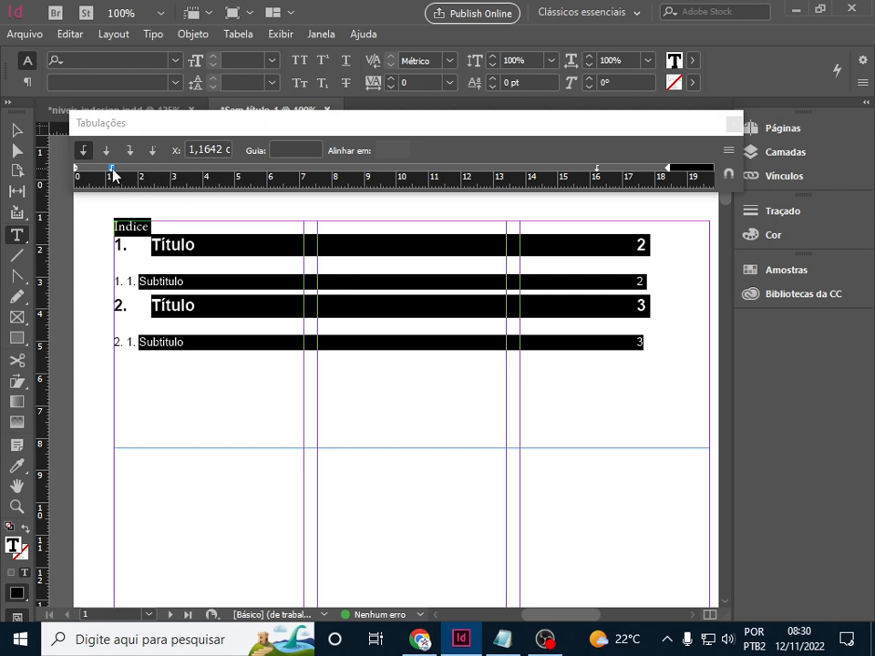
Set the first tab stop's position to exactly 1 cm.
left_click(216, 150)
left_click_drag(216, 149, 181, 149)
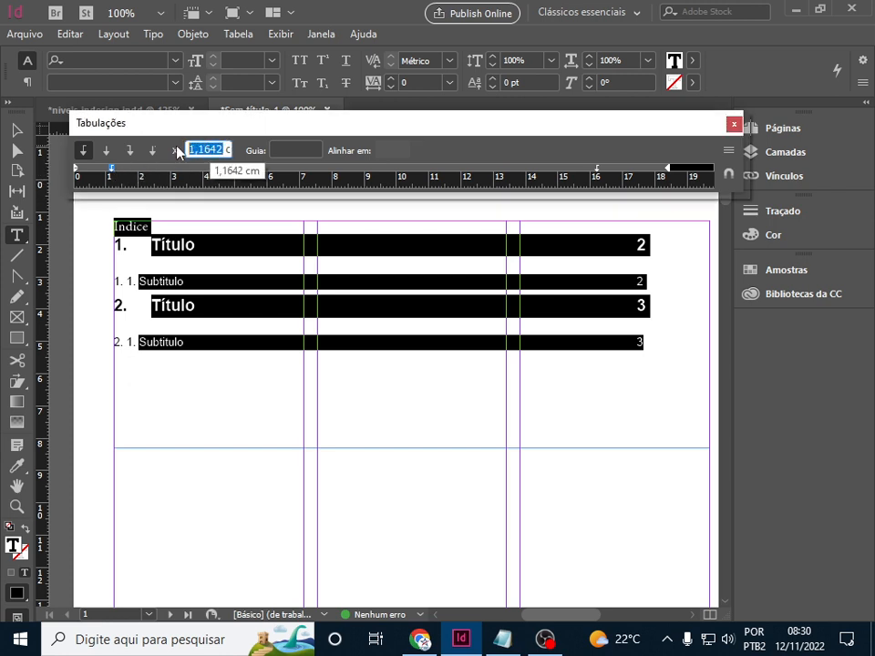
type("1")
key("Return")
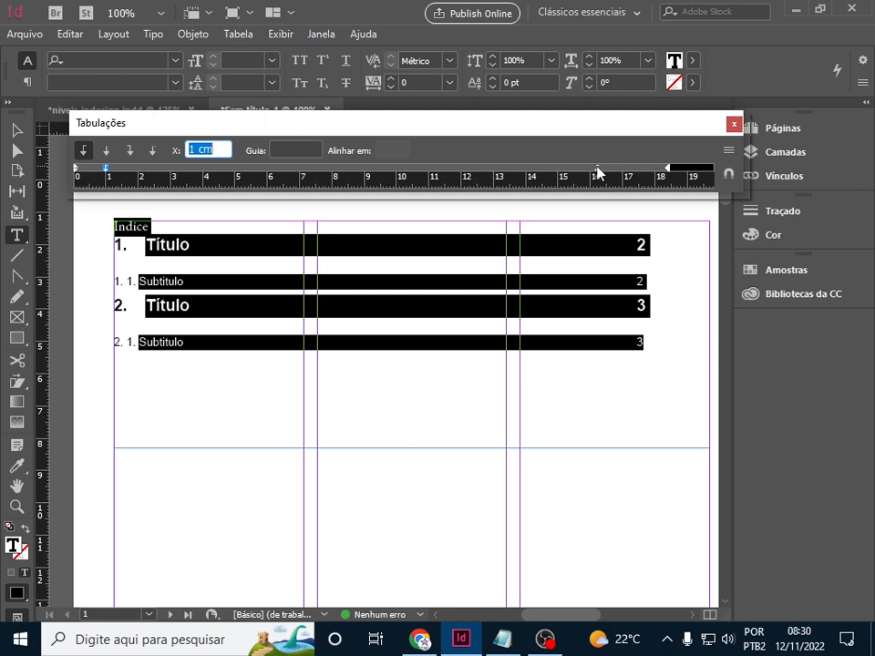
Set the page-number tab stop's position to 17 cm.
left_click(597, 170)
left_click(189, 148)
left_click_drag(189, 149, 256, 155)
type("17")
Give the 17 cm tab stop a "." leader, then close the Tabs ruler and deselect the text frame.
left_click(301, 148)
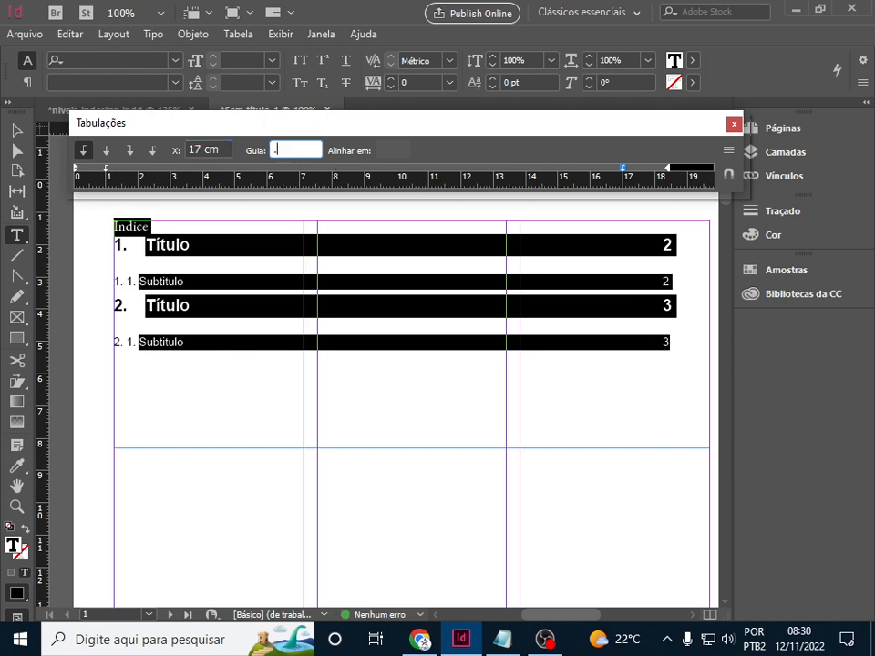
type(".")
left_click(219, 149)
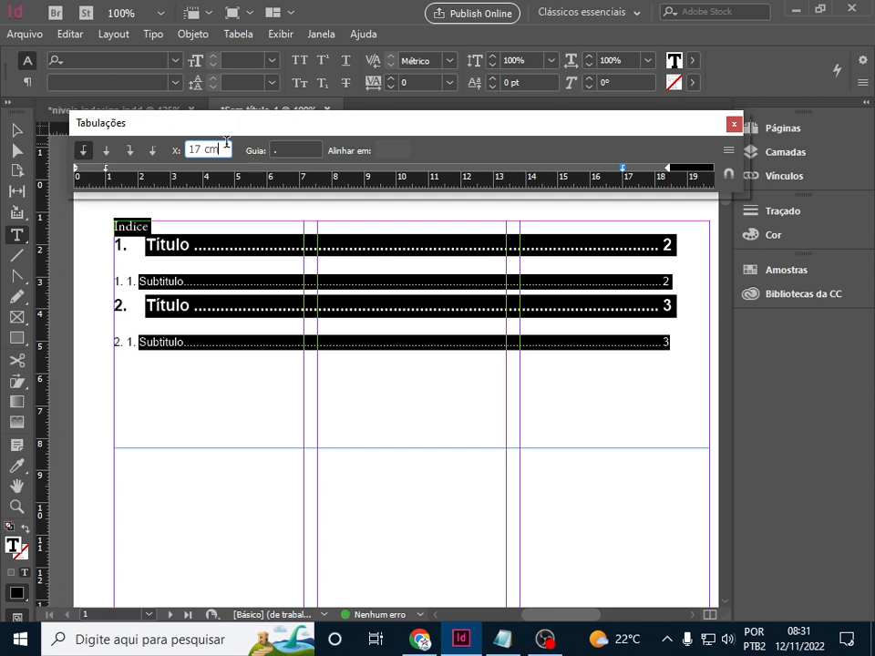
left_click(734, 124)
left_click(18, 130)
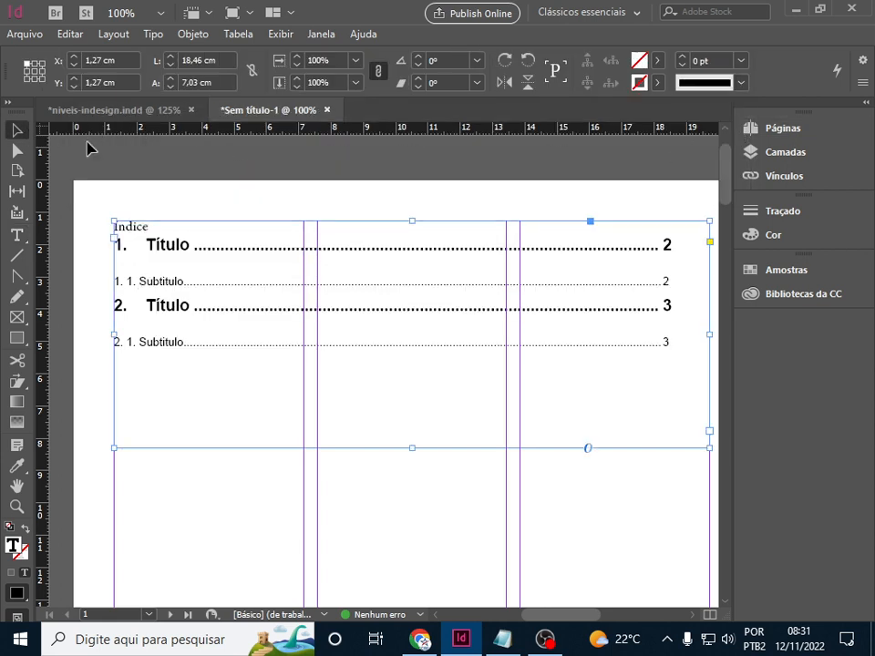
left_click(178, 190)
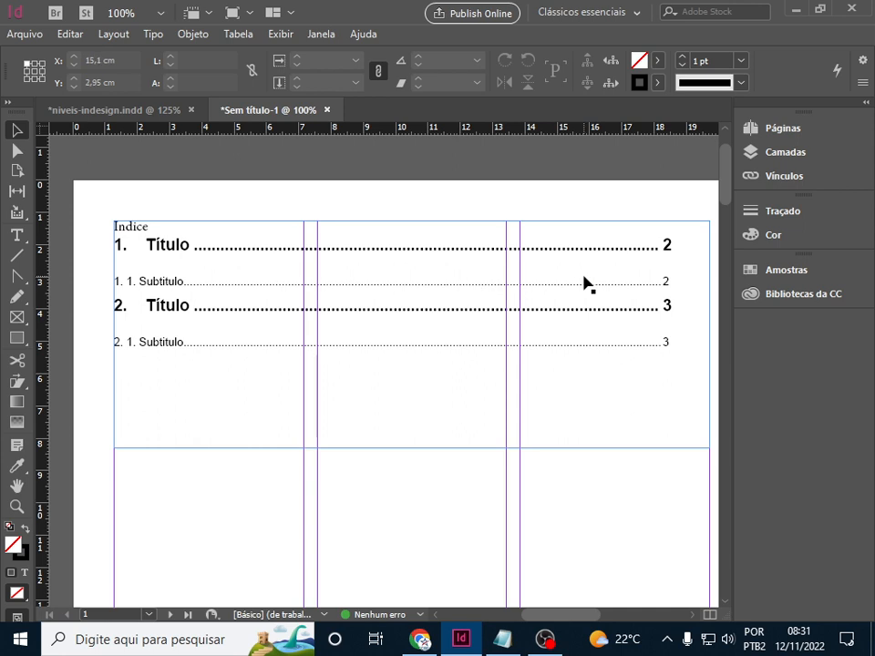
scroll(537, 383, "down", 10)
scroll(524, 379, "down", 3)
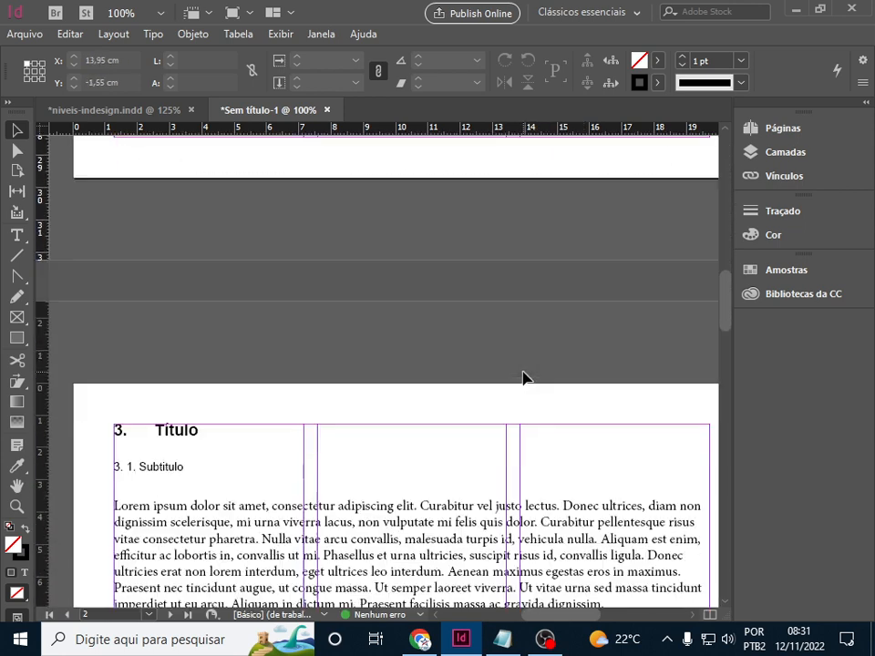
scroll(524, 378, "down", 5)
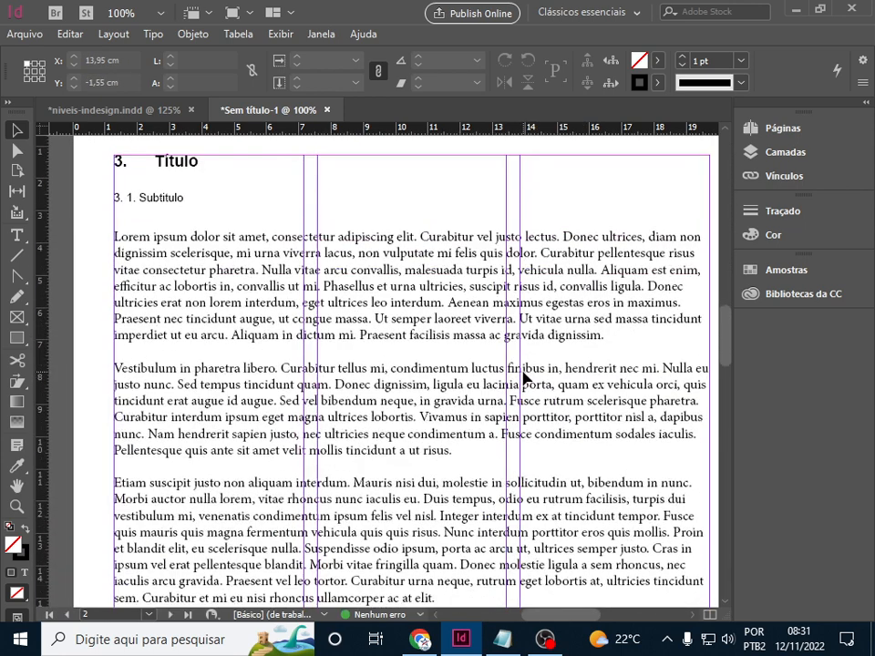
scroll(524, 378, "up", 4)
scroll(524, 378, "up", 20)
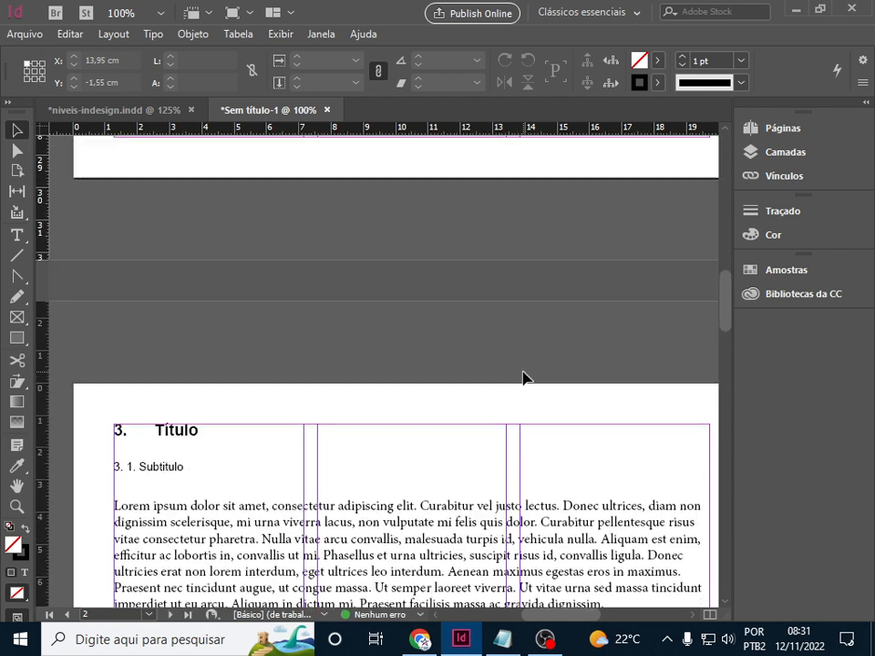
Compare the table of contents numbering with the body headings in this document and in niveis-indesign.indd.
scroll(517, 375, "up", 4)
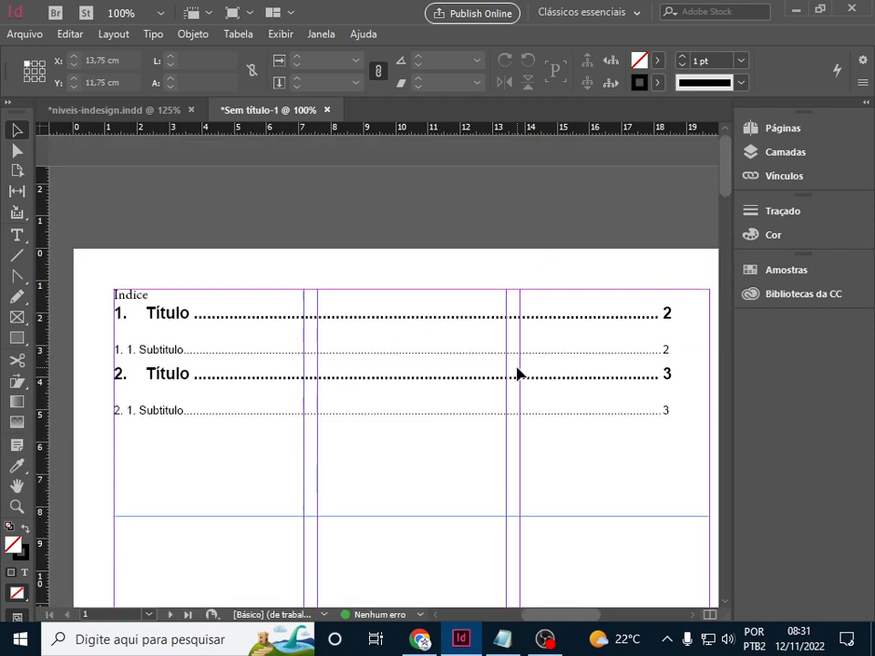
scroll(518, 375, "down", 12)
scroll(518, 375, "down", 17)
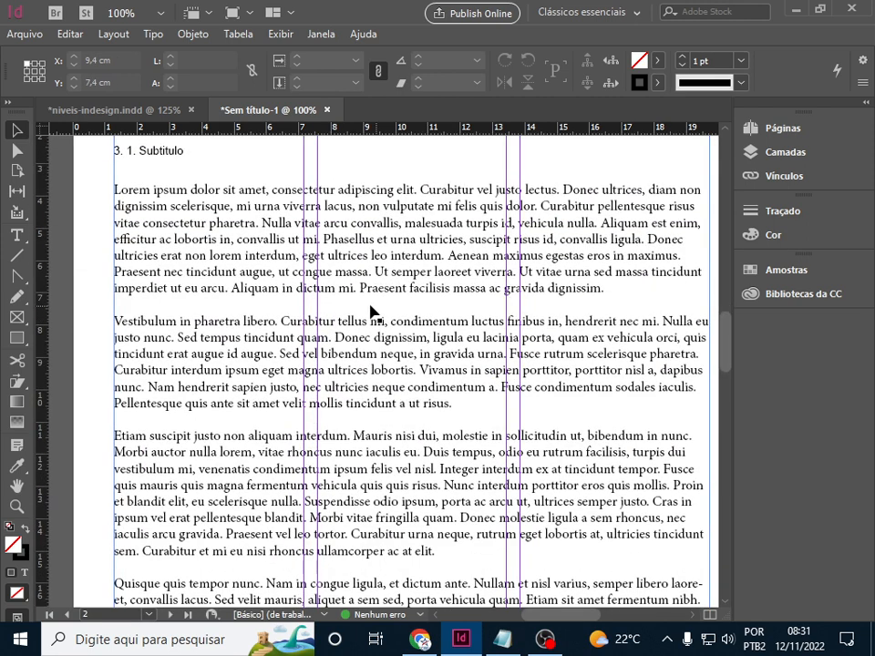
left_click(115, 110)
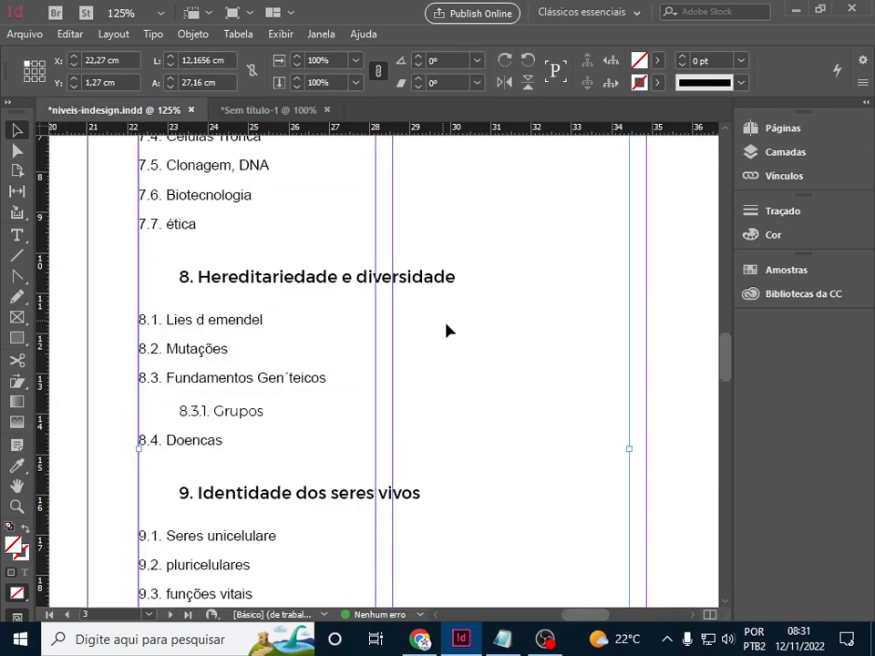
scroll(446, 328, "up", 8)
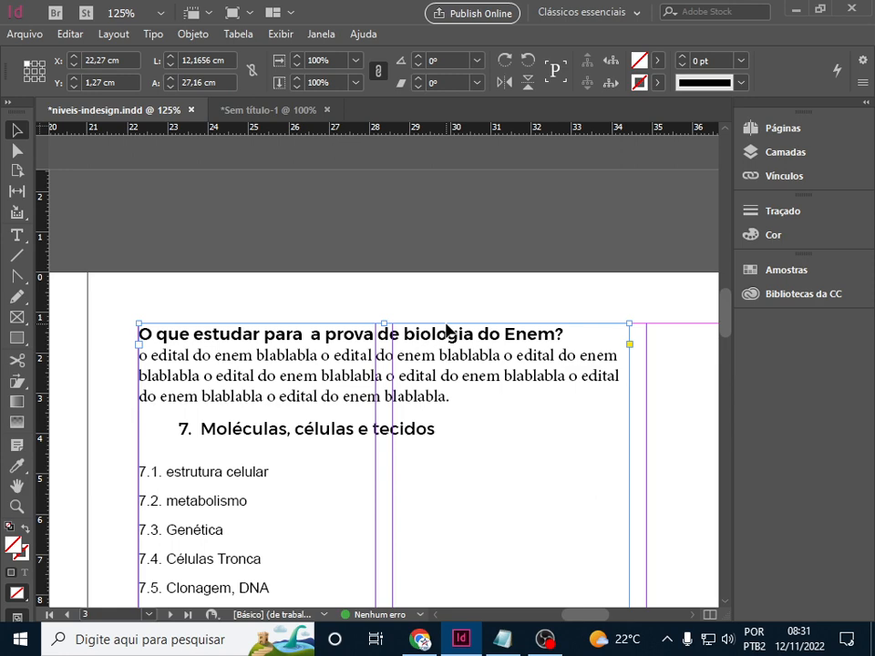
scroll(445, 329, "down", 12)
scroll(445, 330, "up", 8)
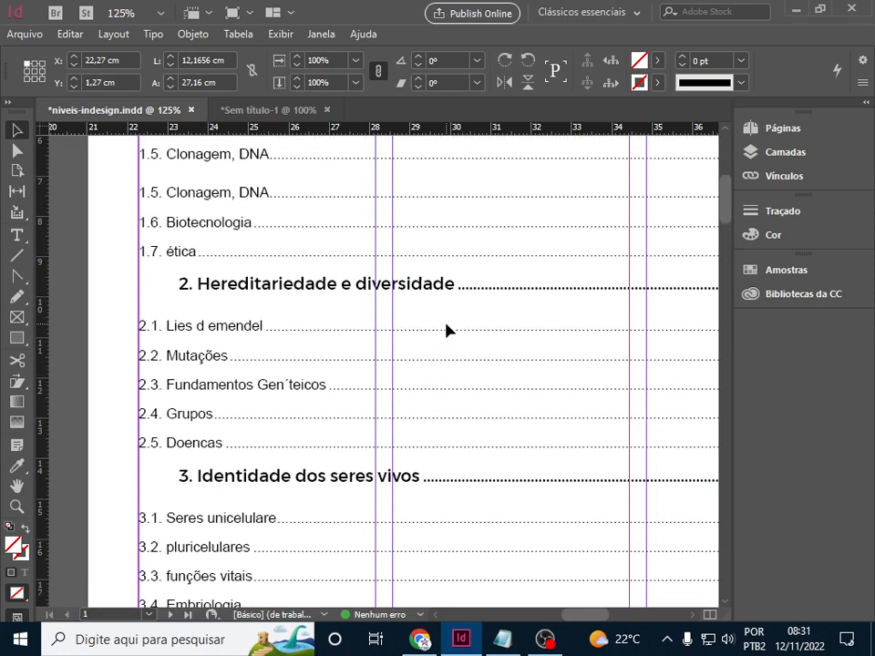
scroll(446, 330, "up", 5)
scroll(445, 331, "down", 5)
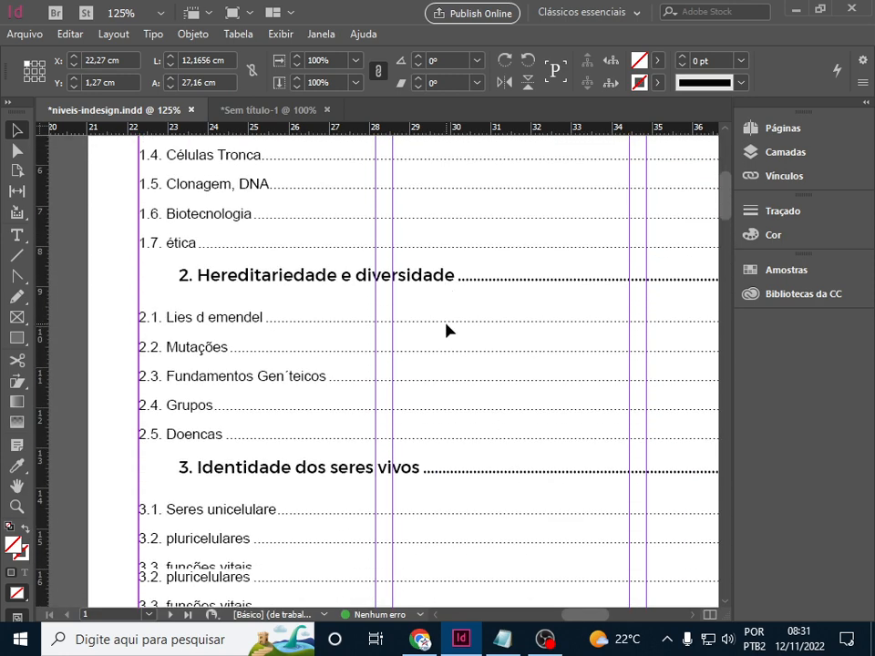
scroll(446, 330, "down", 5)
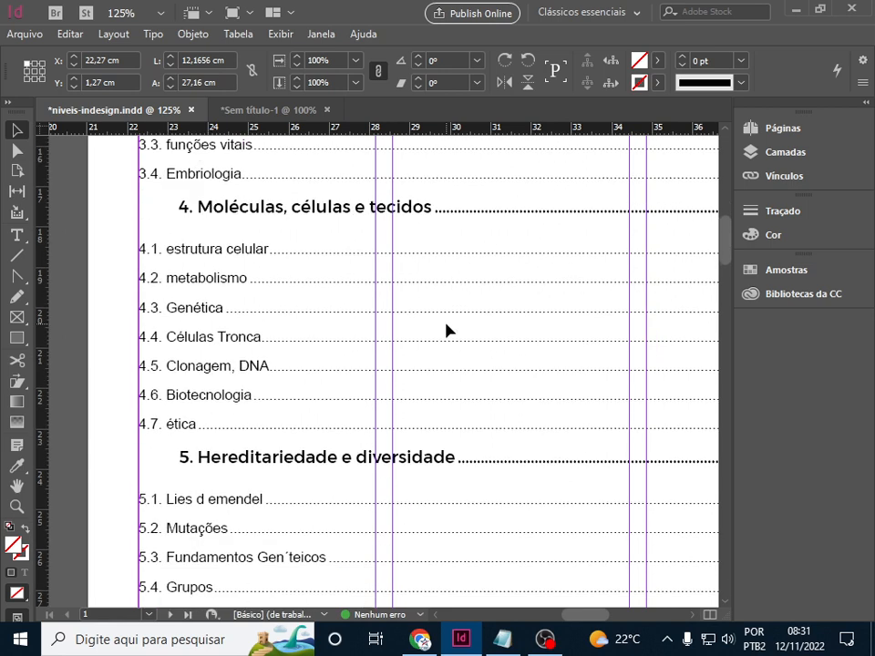
scroll(445, 330, "down", 10)
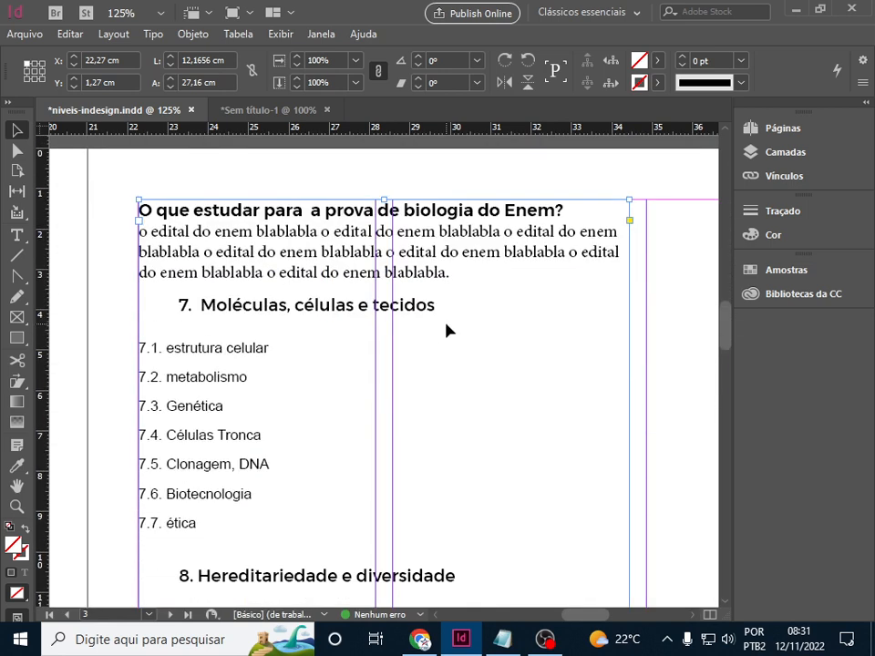
scroll(446, 330, "down", 4)
scroll(446, 330, "up", 2)
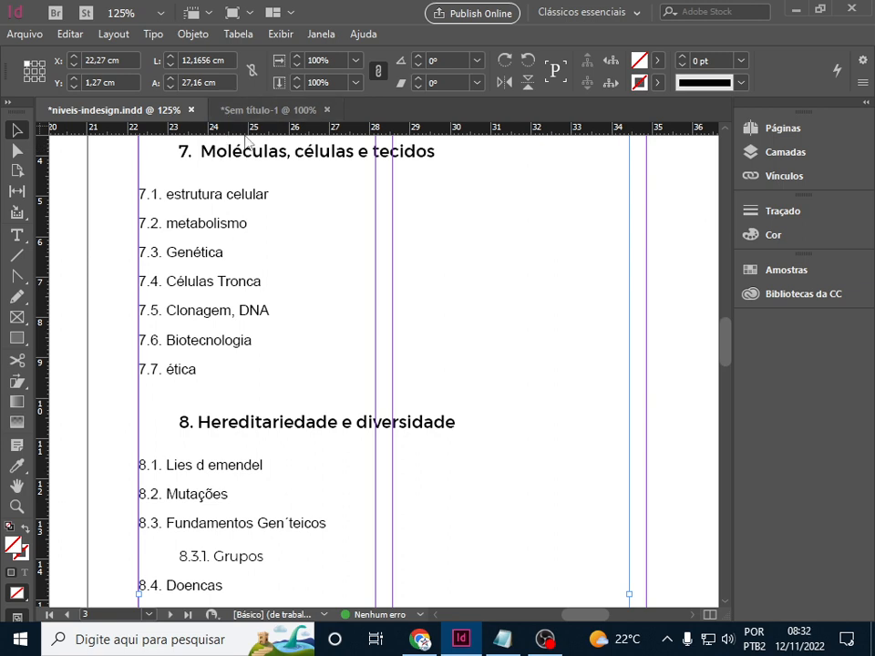
Return to the untitled document and check its Indice numbering against the Título and Subtitulo headings on page 2.
left_click(260, 110)
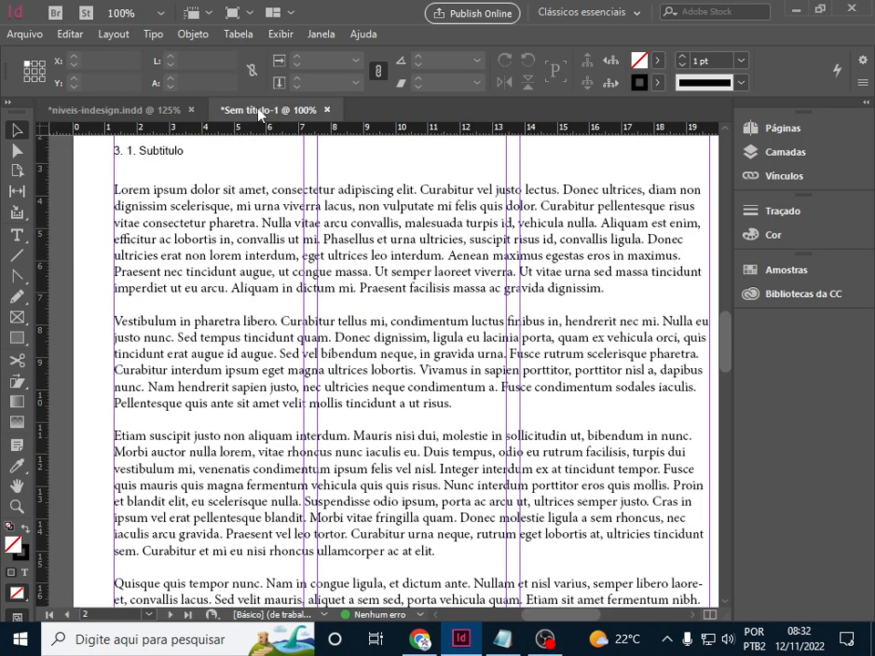
scroll(369, 418, "up", 8)
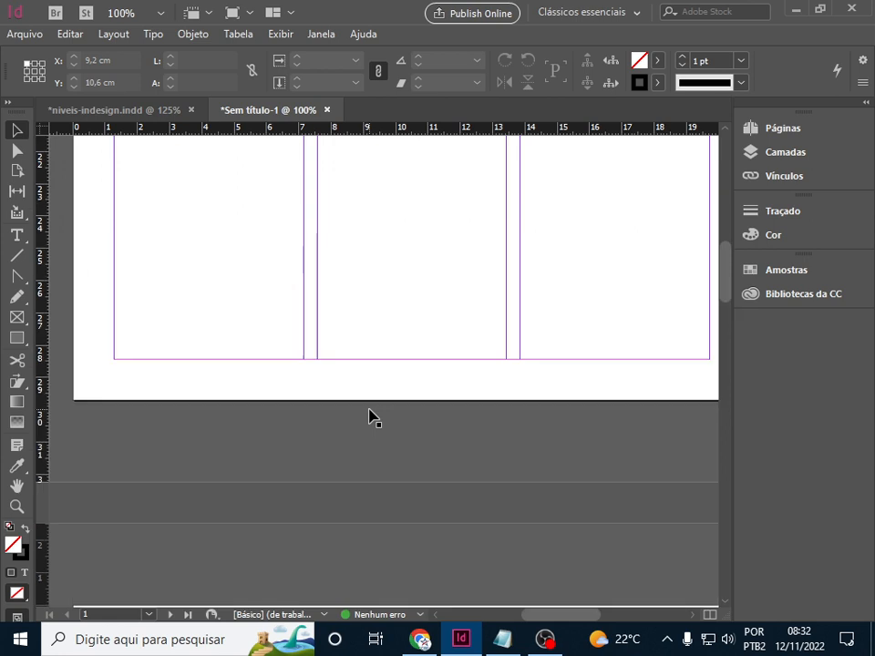
scroll(369, 418, "down", 5)
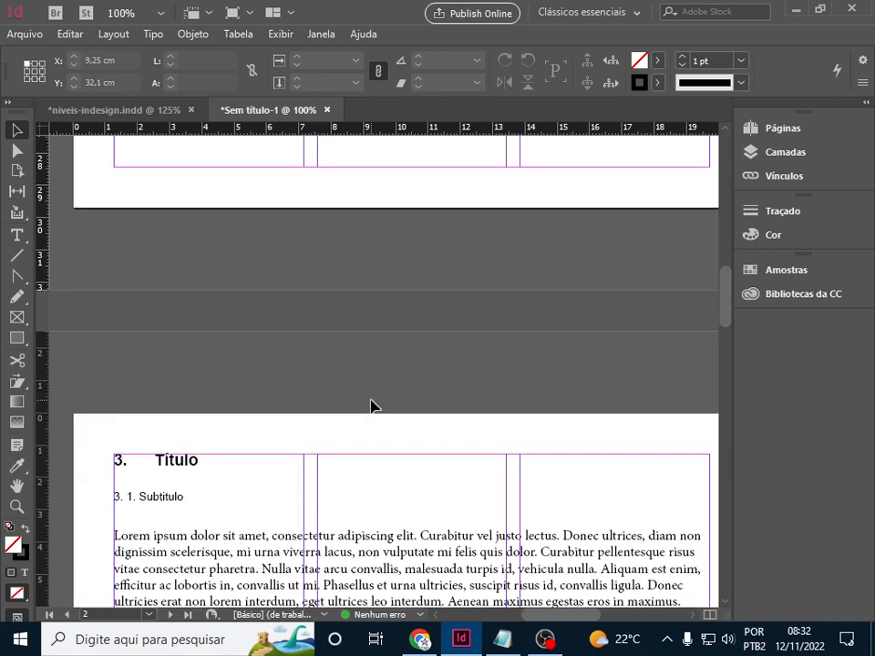
scroll(371, 406, "up", 10)
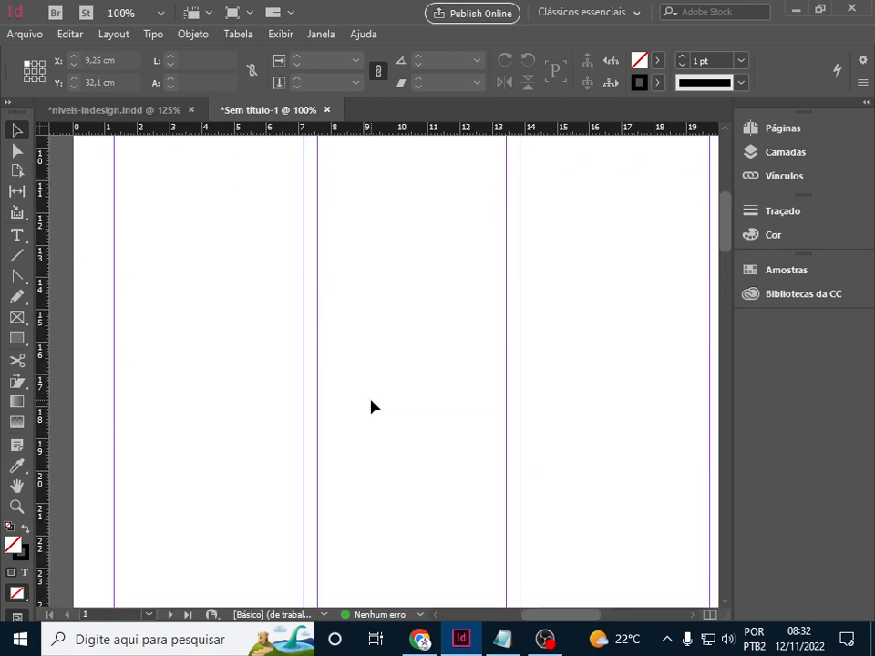
scroll(371, 406, "up", 2)
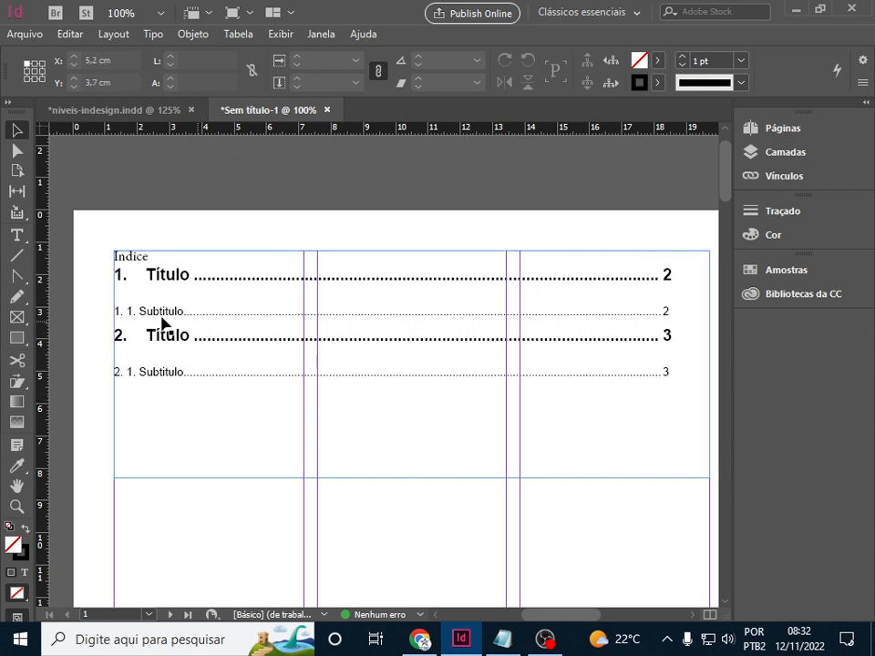
scroll(392, 576, "down", 5)
scroll(392, 576, "down", 20)
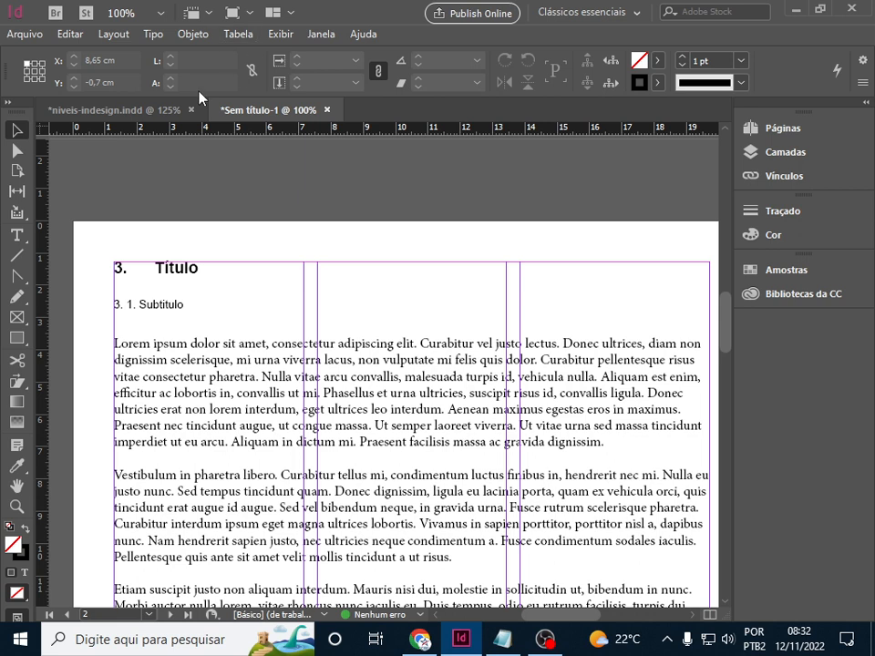
Show the paragraph styles and open the bullets and numbering settings of the Título style.
left_click(152, 34)
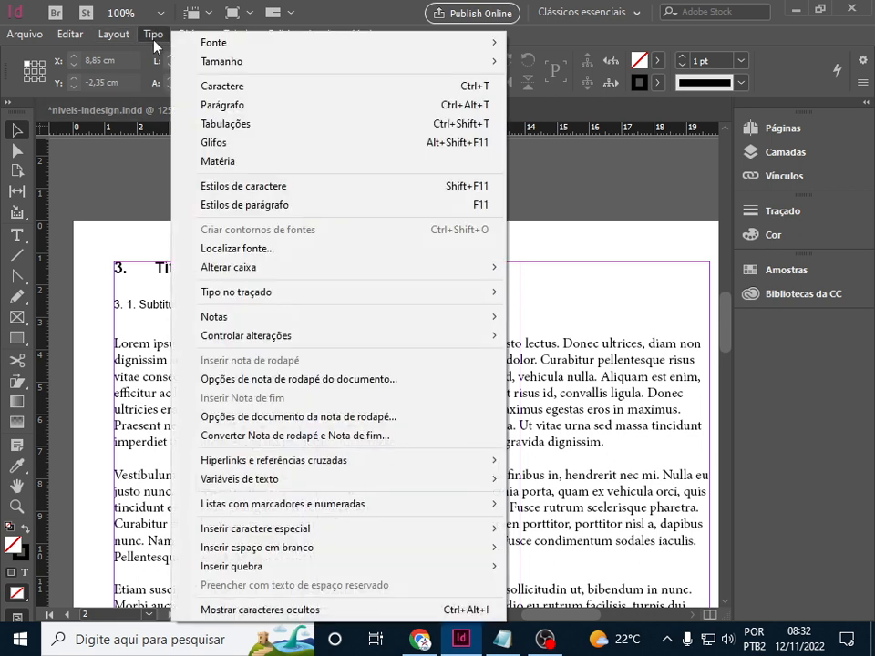
mouse_move(111, 34)
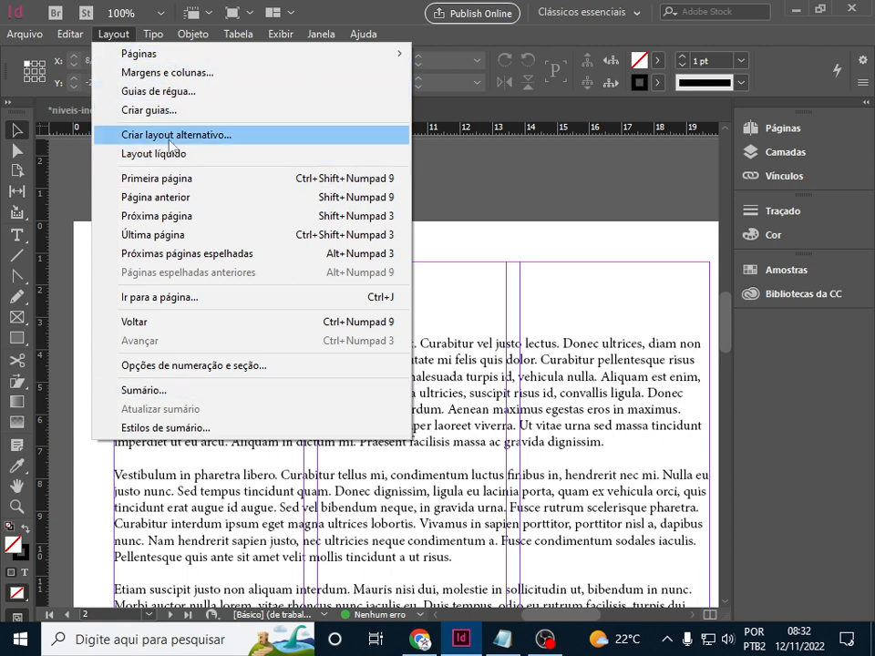
mouse_move(152, 38)
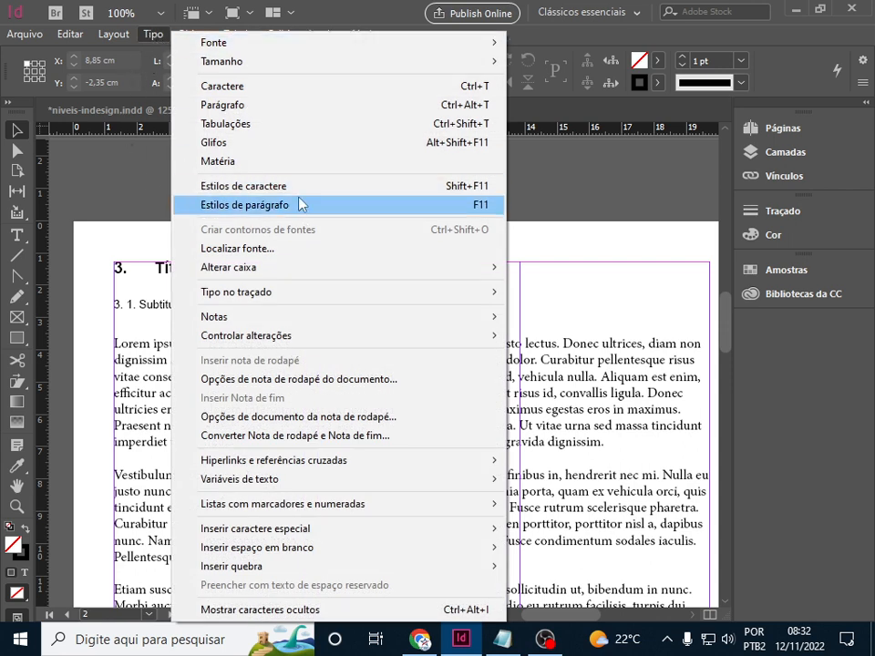
left_click(301, 204)
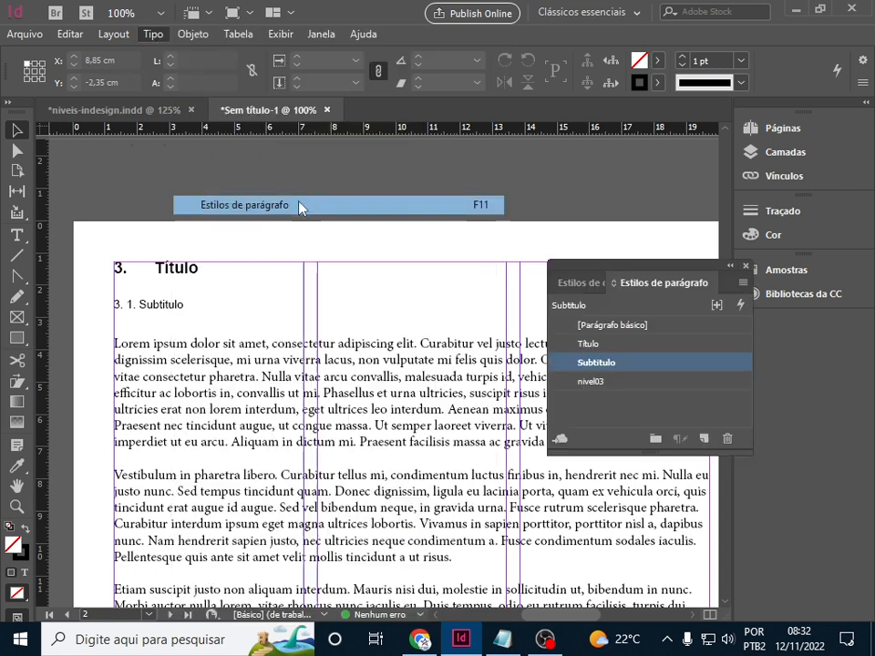
left_click(638, 346)
left_click(666, 345)
left_click(695, 347)
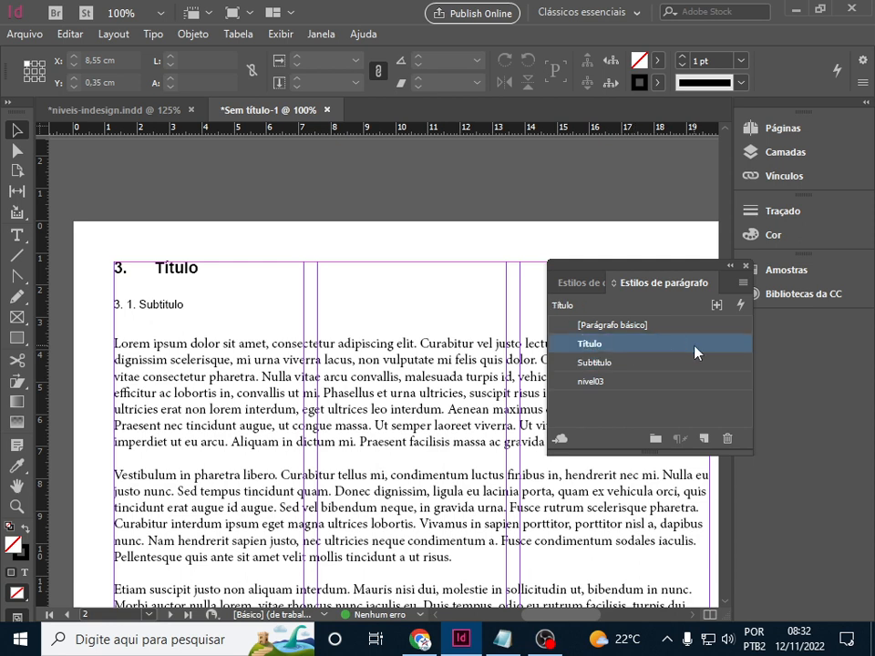
double_click(695, 348)
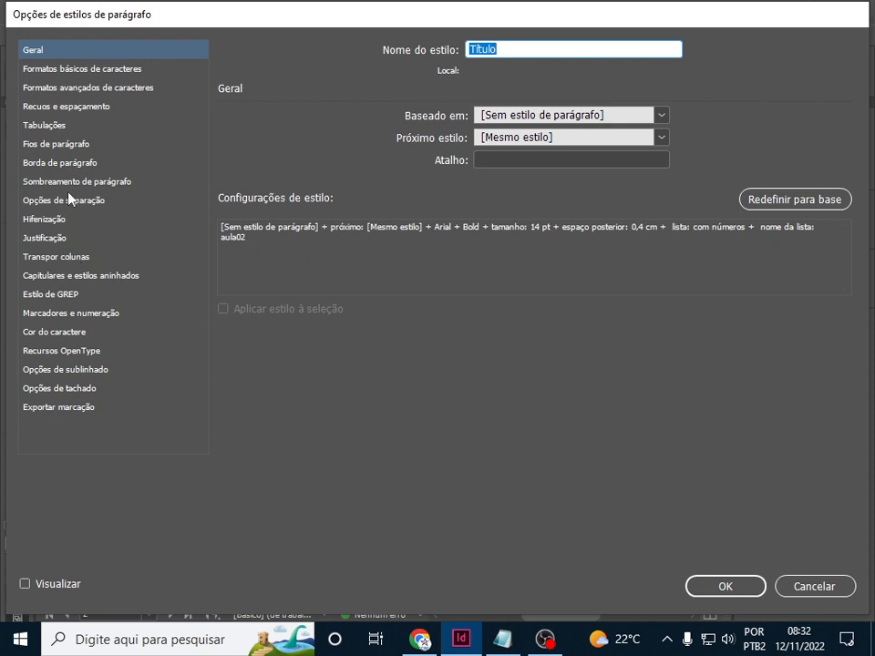
left_click(81, 317)
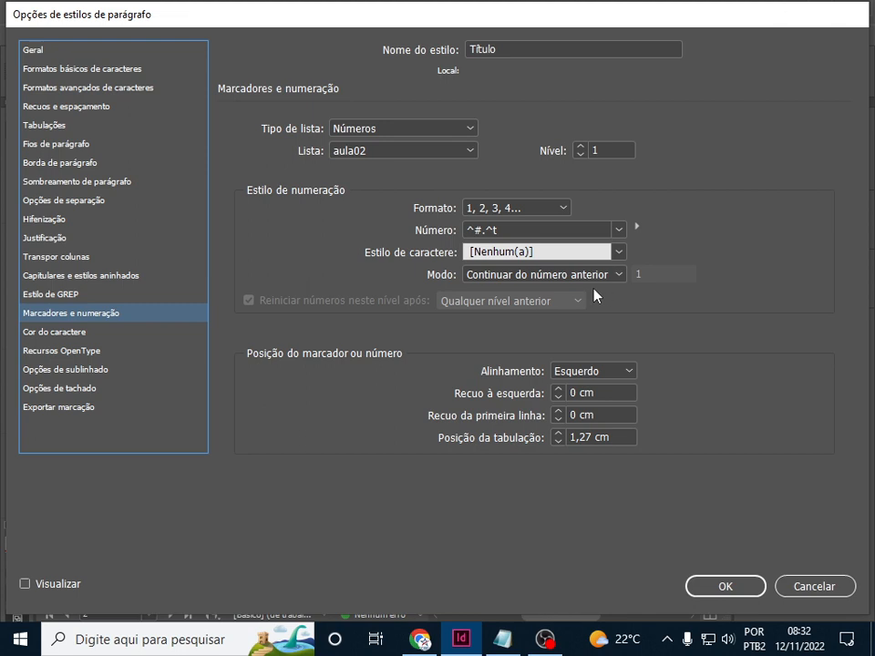
Try the Iniciar em numbering mode for the Título style, restore Continuar do número anterior, and accept the options.
left_click(619, 274)
left_click(503, 311)
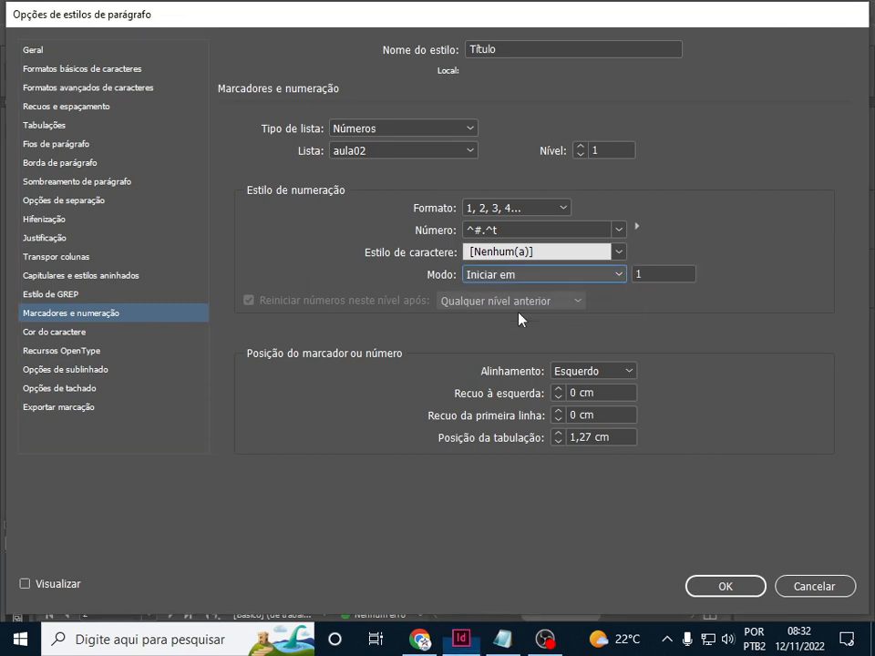
left_click(619, 274)
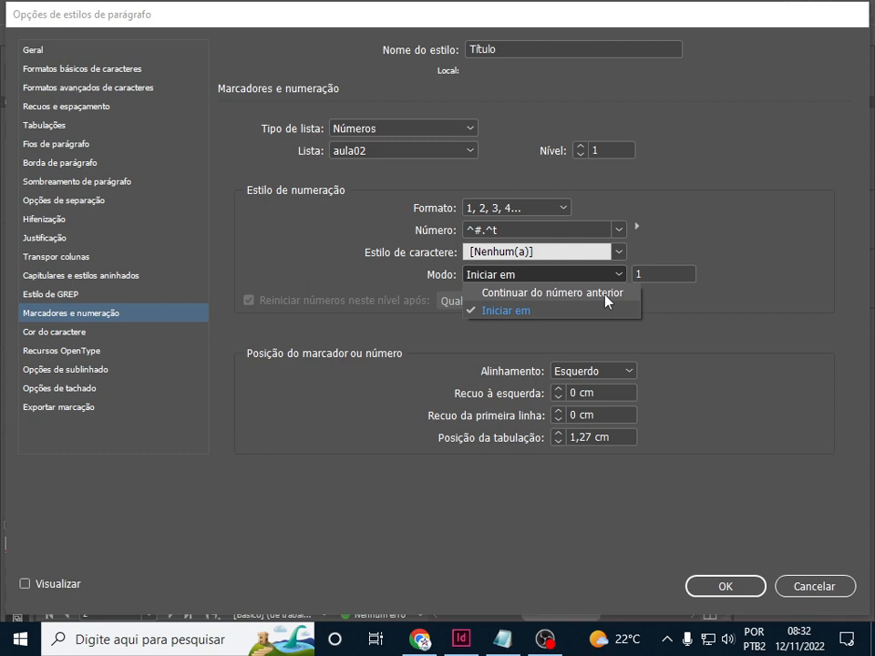
left_click(607, 293)
left_click(747, 588)
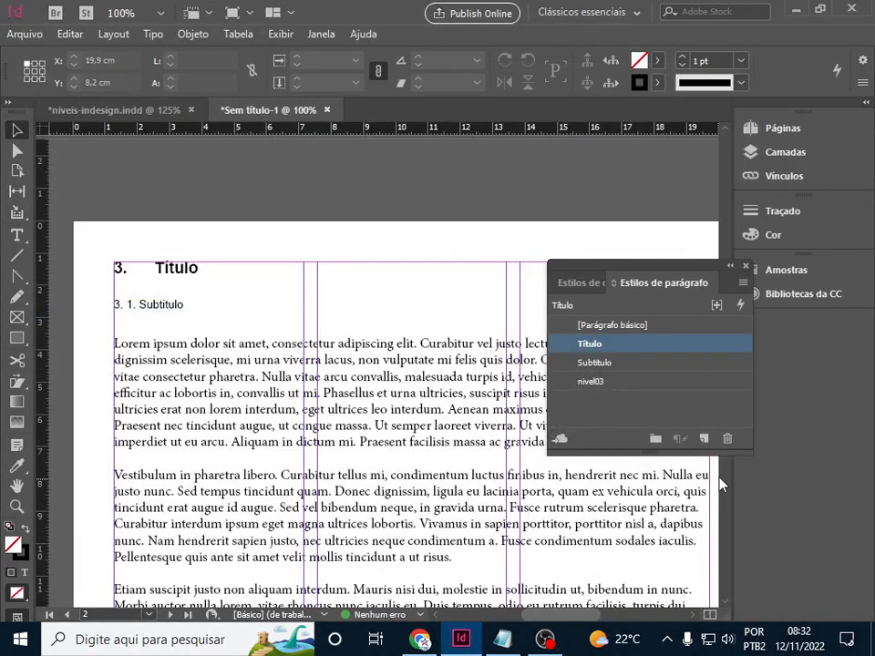
Disable restarting the numbers at this level in the Subtitulo style's numbering settings and accept the options.
left_click(710, 366)
double_click(729, 371)
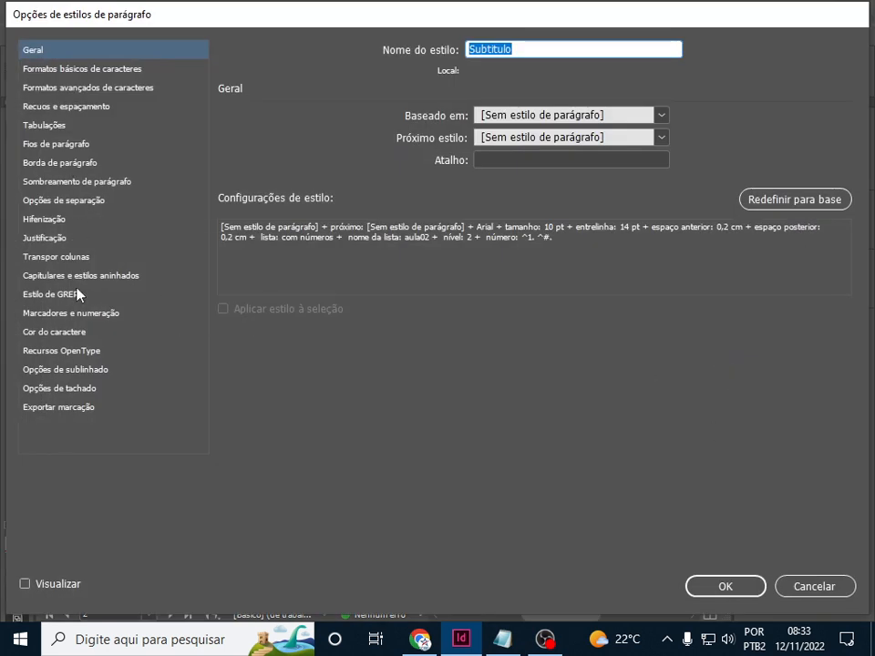
left_click(91, 314)
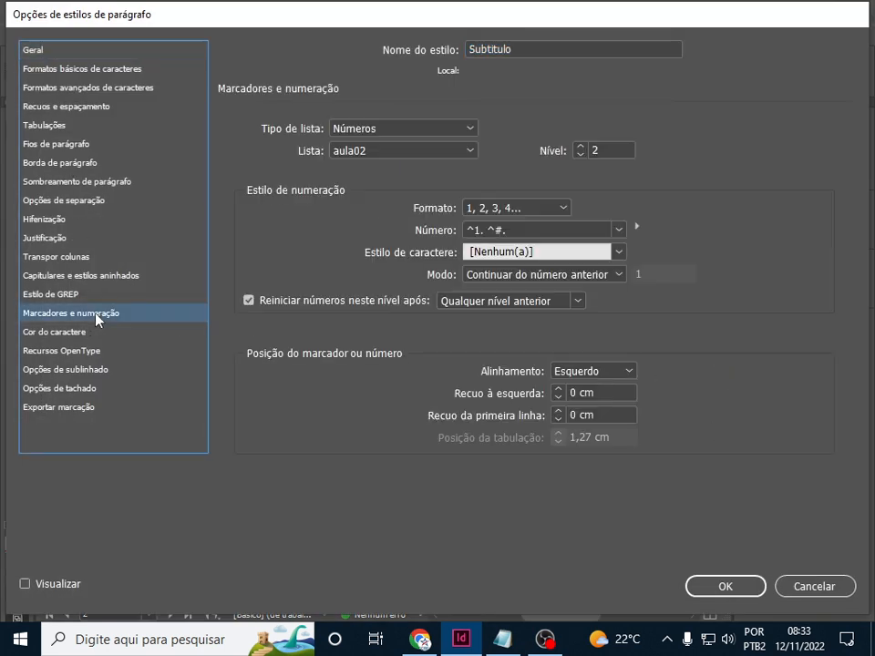
left_click(577, 304)
left_click(577, 307)
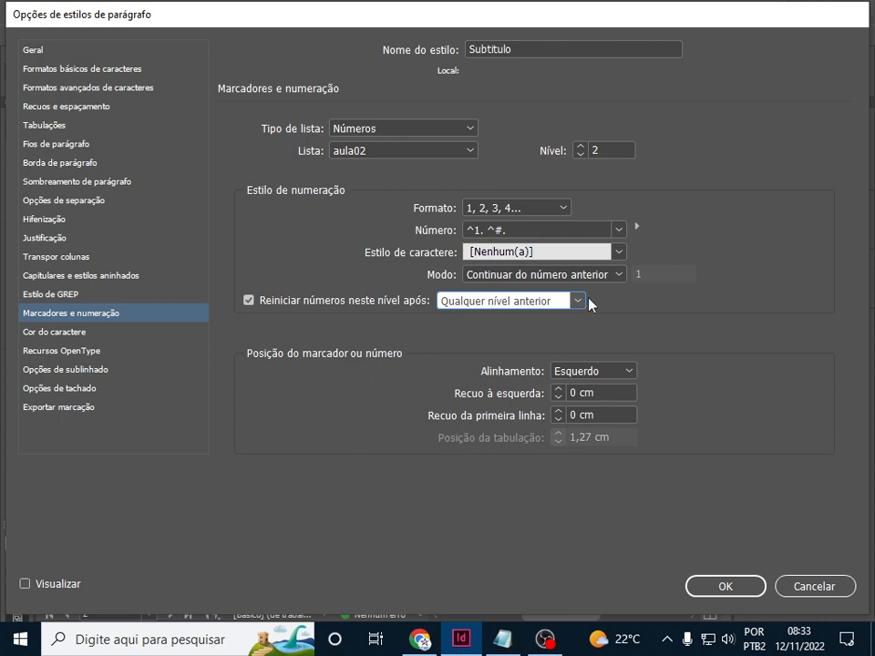
left_click(620, 278)
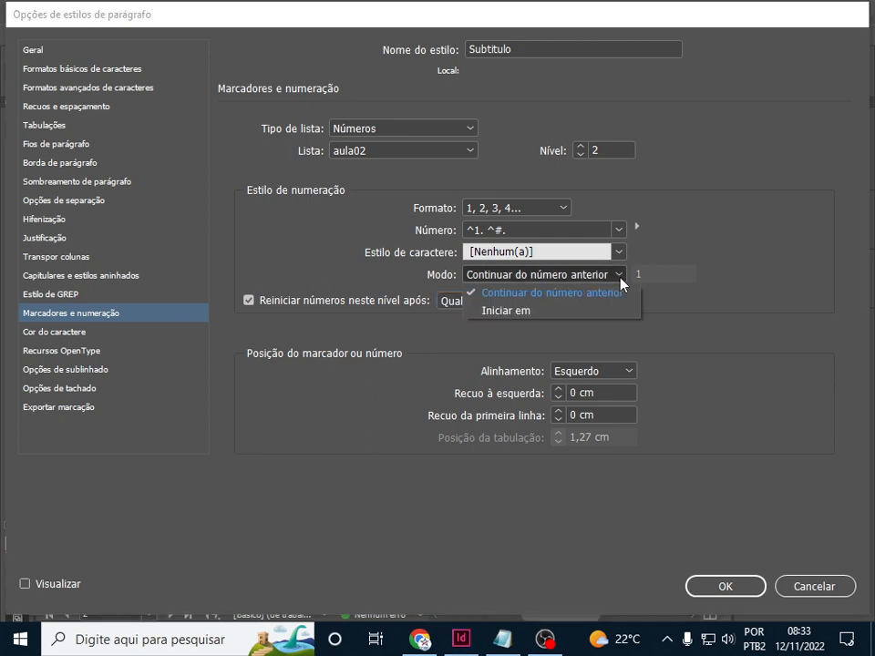
left_click(619, 277)
left_click(620, 253)
left_click(620, 252)
left_click(249, 301)
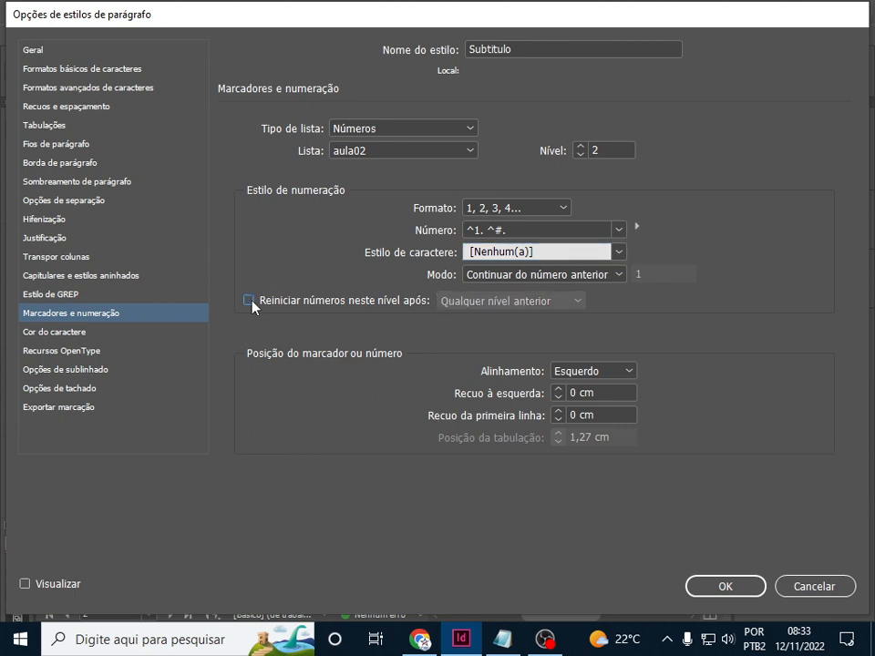
left_click(706, 586)
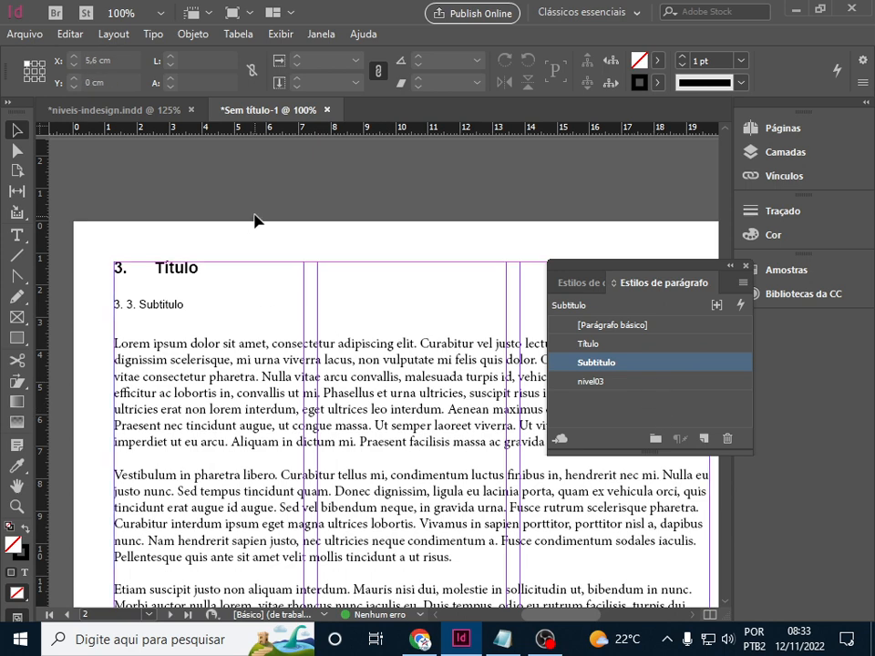
Check the heading numbers on pages 2 and 3, and set the Título style's numbering mode to Iniciar em 1.
scroll(438, 429, "down", 12)
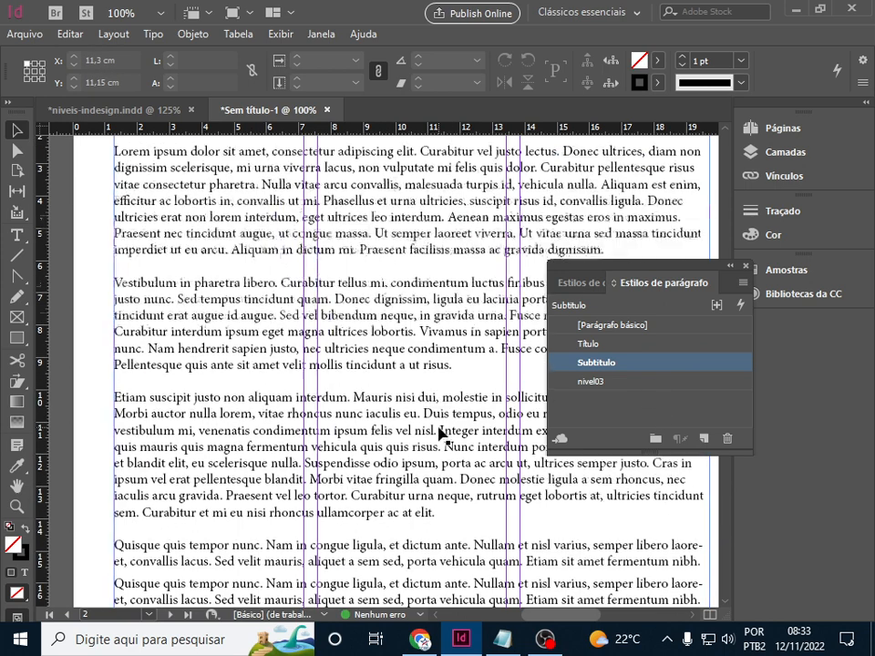
scroll(398, 448, "down", 8)
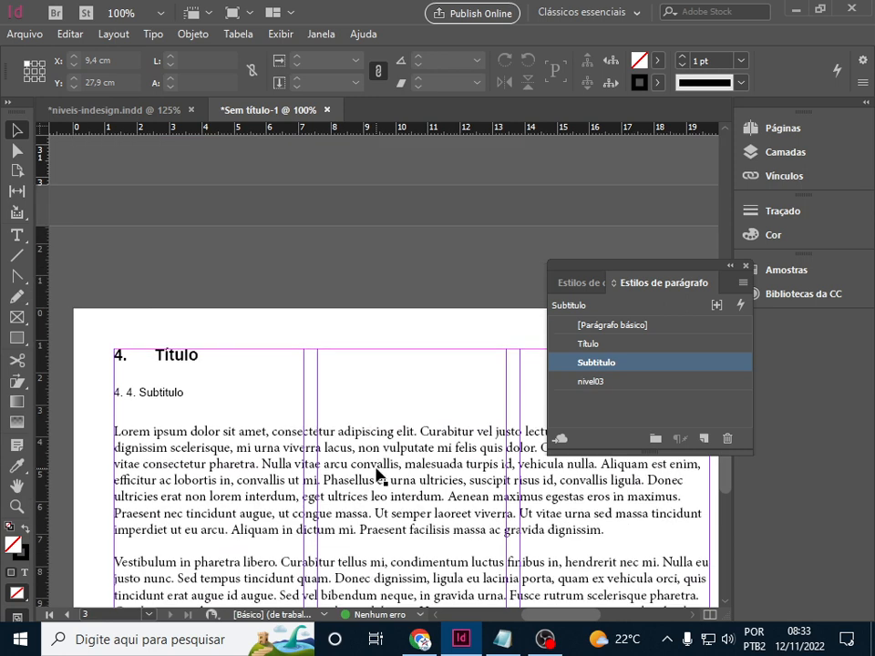
scroll(376, 472, "up", 3)
scroll(379, 476, "up", 3)
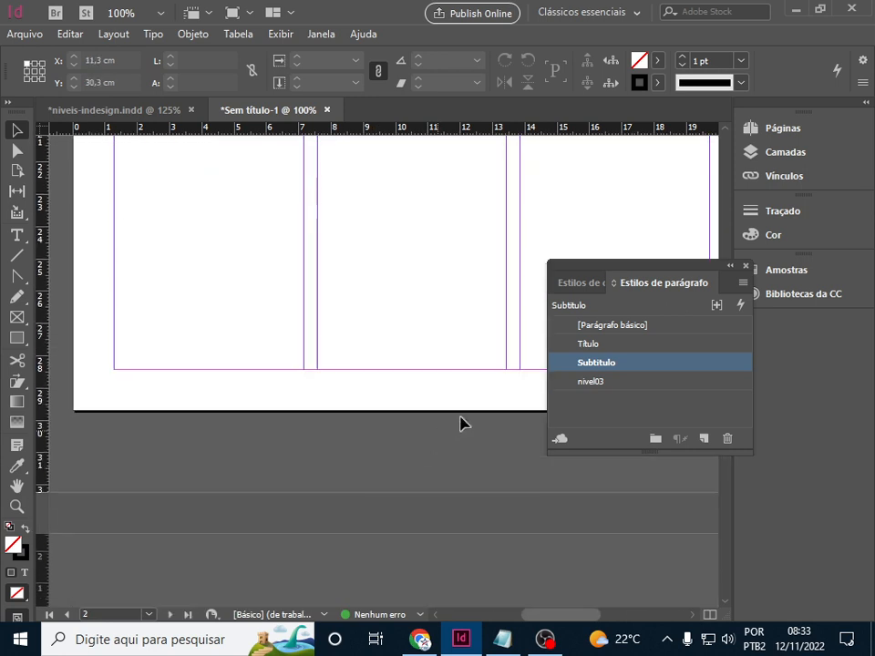
double_click(650, 347)
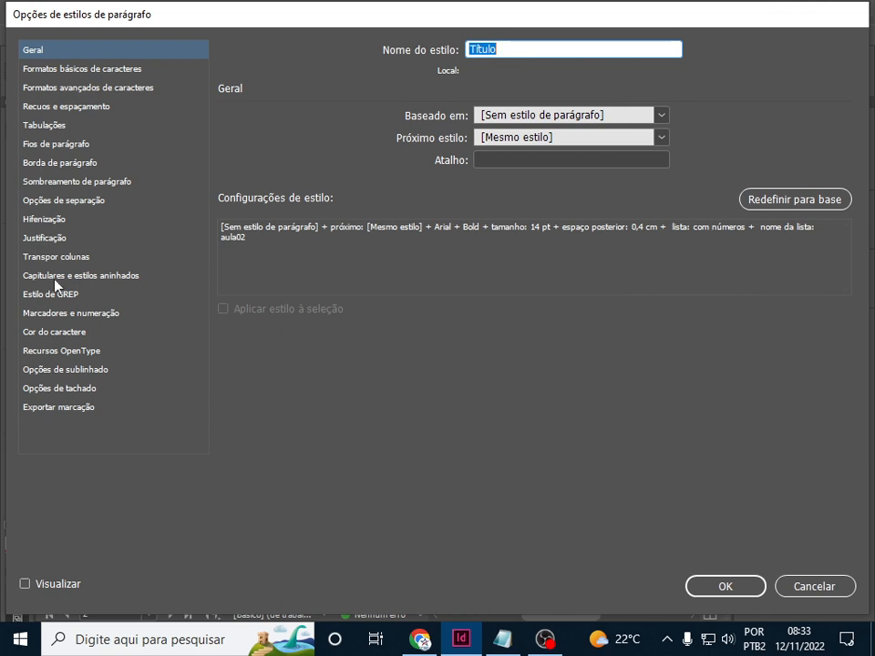
left_click(66, 315)
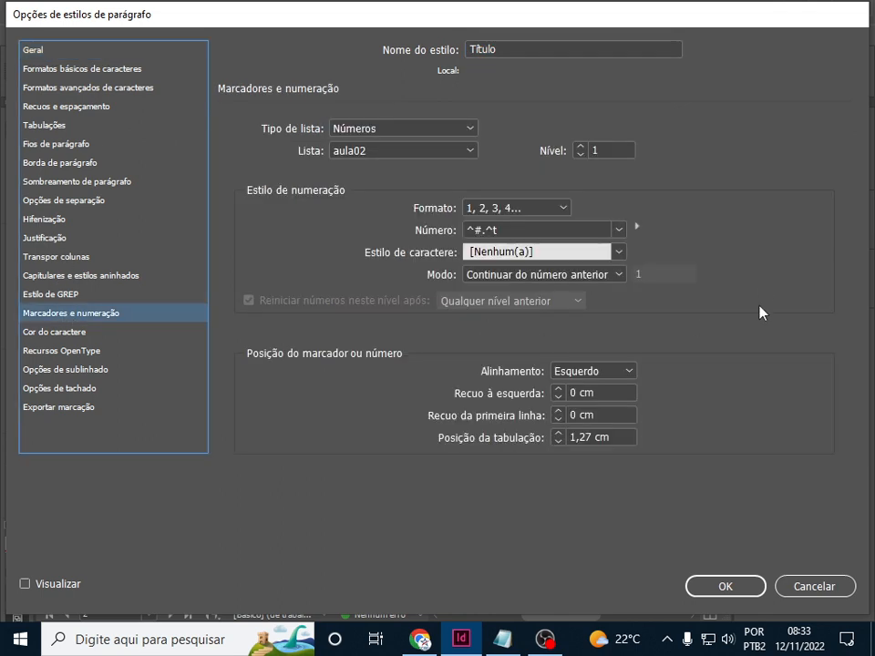
left_click(625, 276)
left_click(556, 313)
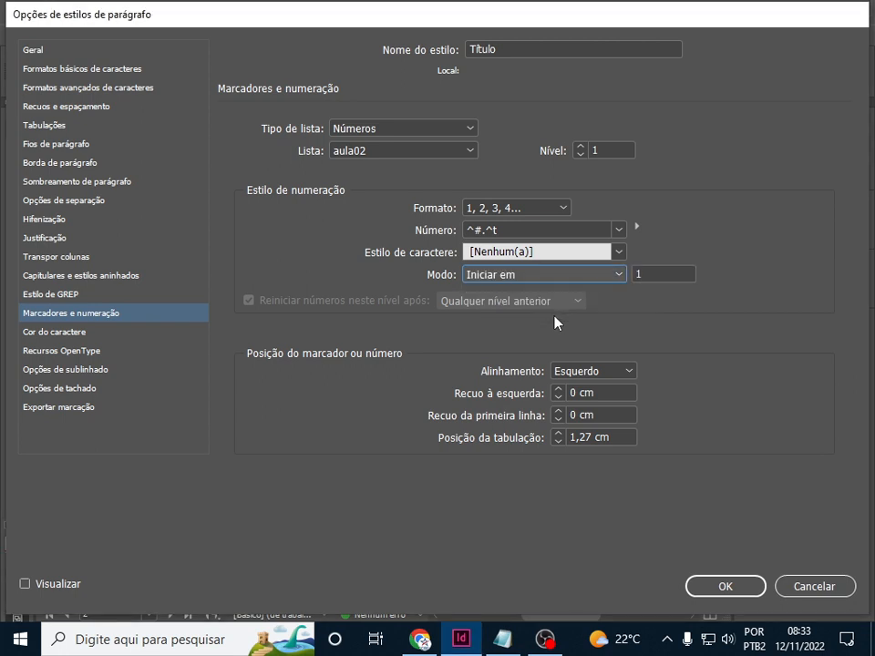
double_click(657, 274)
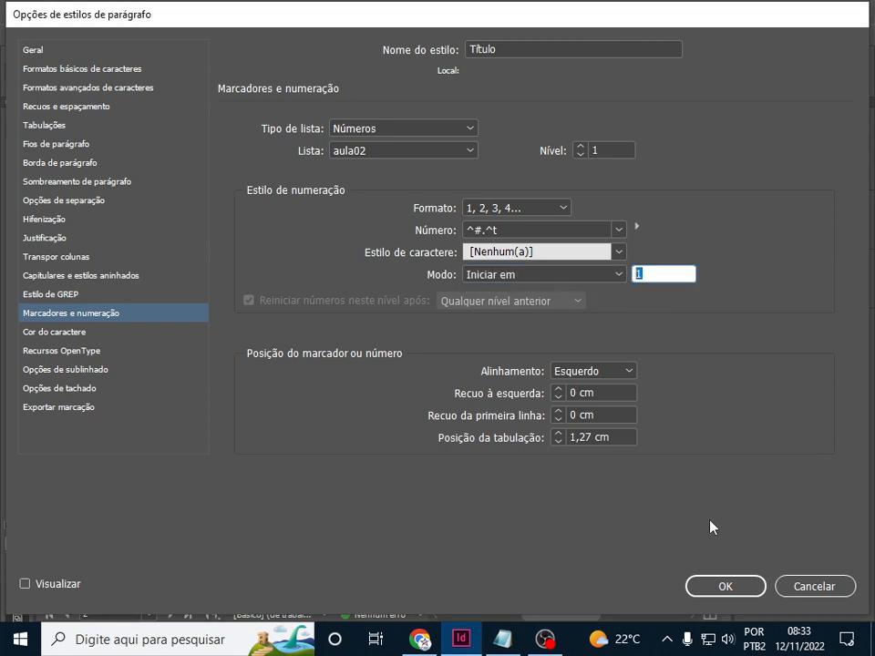
left_click(718, 587)
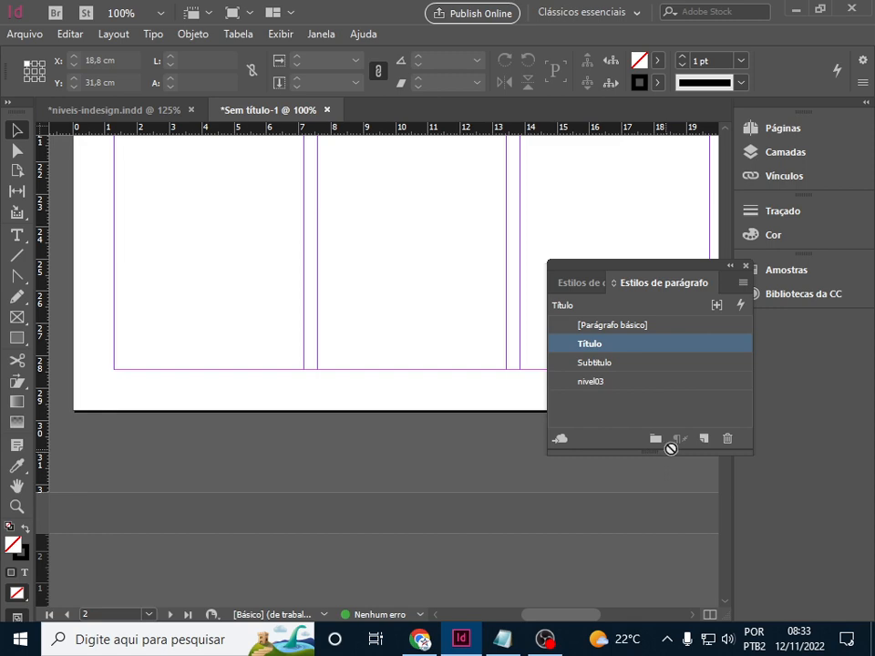
Add a new paragraph style and inspect the Título and Subtitulo numbering on pages 2 and 3.
left_click(704, 439)
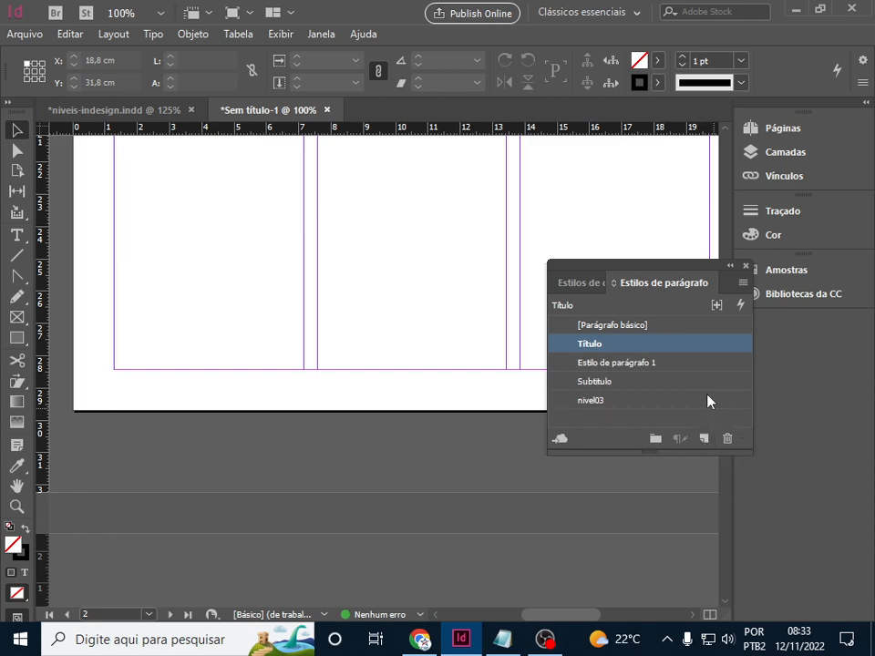
scroll(400, 348, "up", 10)
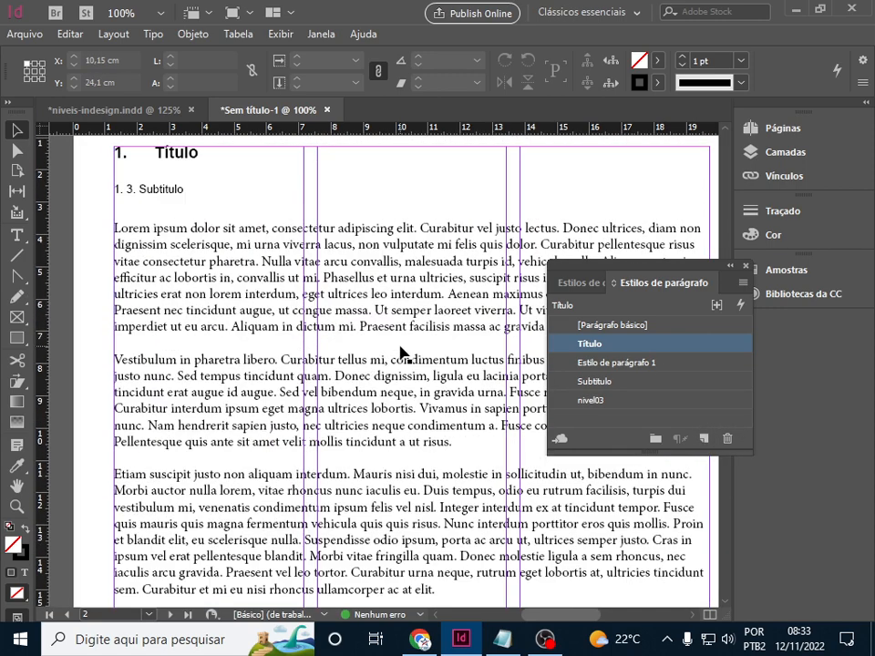
scroll(400, 352, "up", 5)
scroll(400, 352, "down", 7)
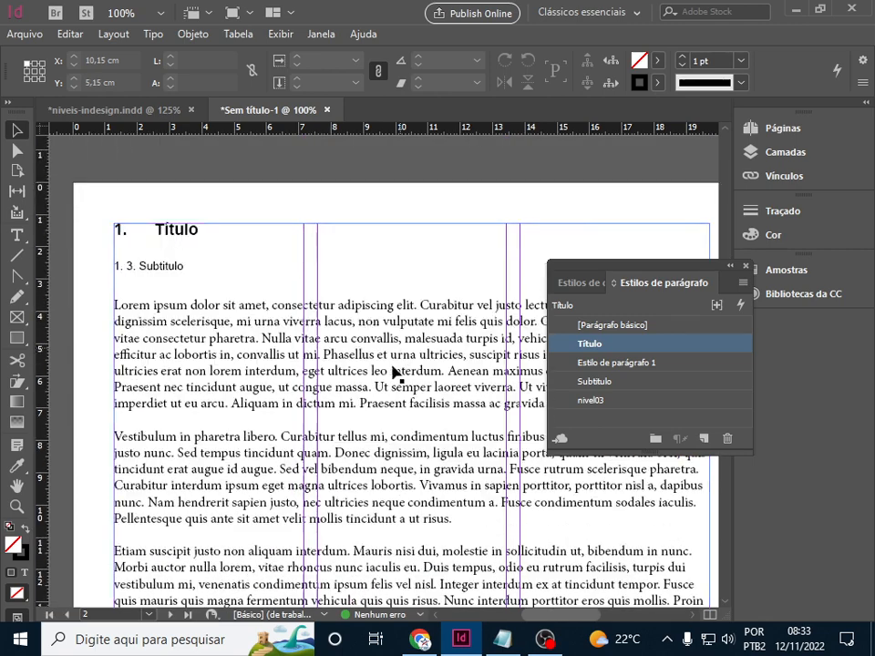
scroll(374, 447, "up", 10)
scroll(369, 459, "down", 5)
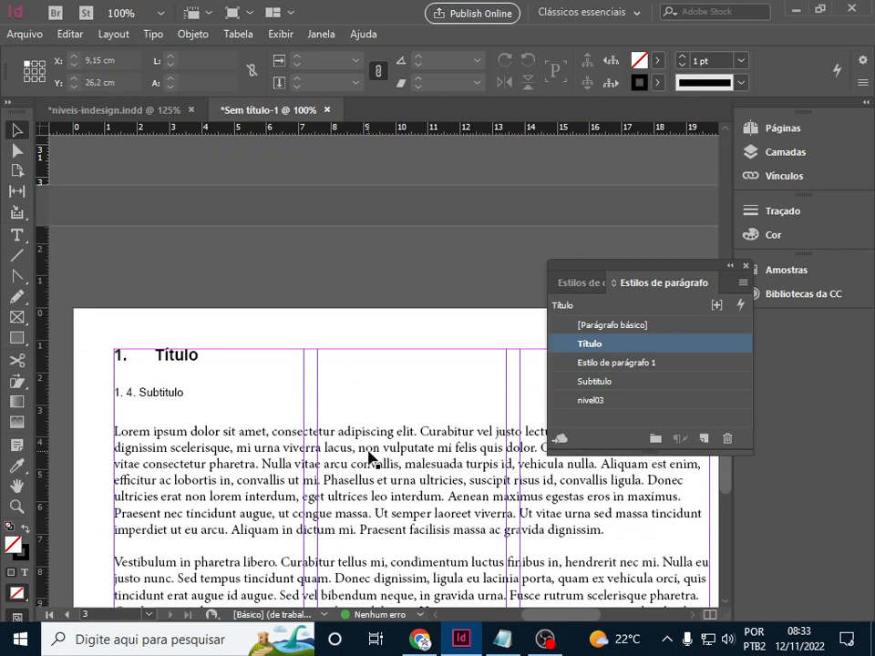
Restore the Título style's numbering mode to Continuar do número anterior, accept the options, and close the paragraph styles.
double_click(690, 352)
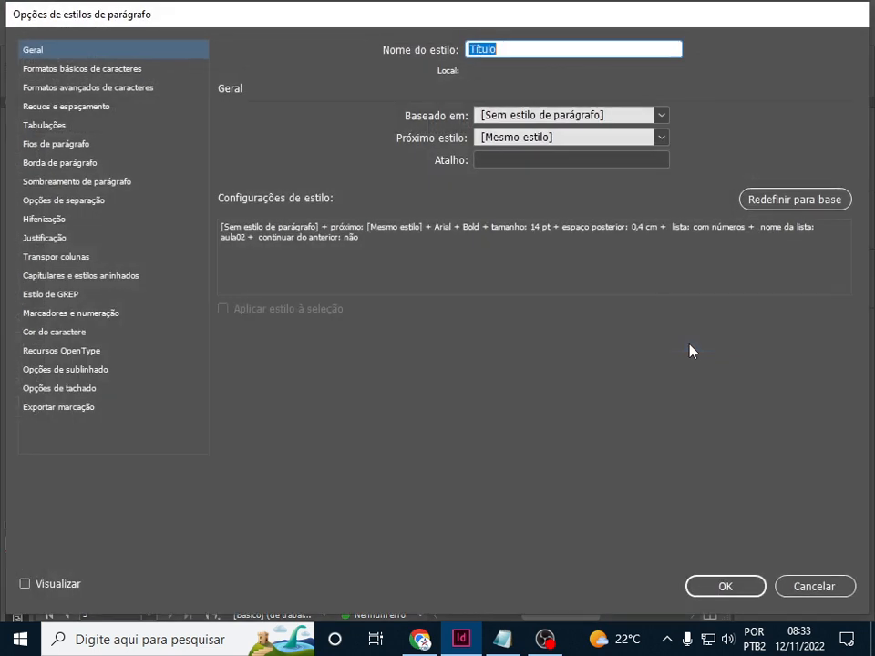
left_click(72, 339)
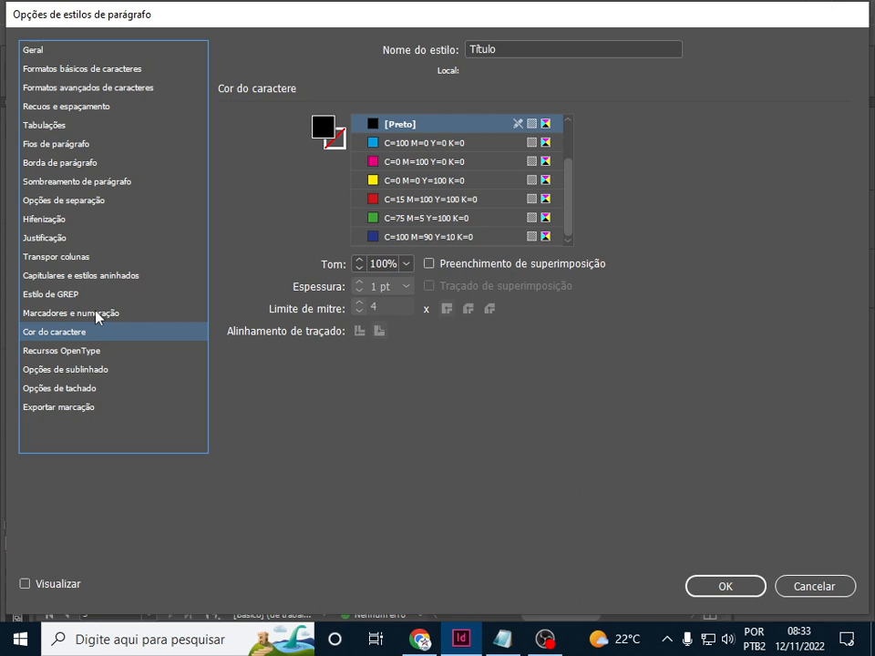
left_click(71, 315)
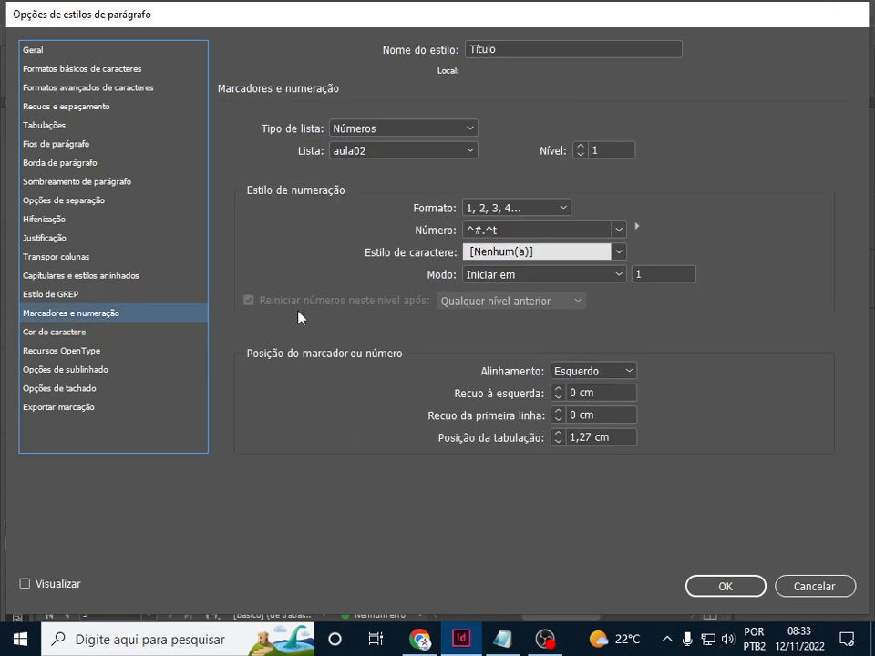
left_click(623, 273)
left_click(599, 293)
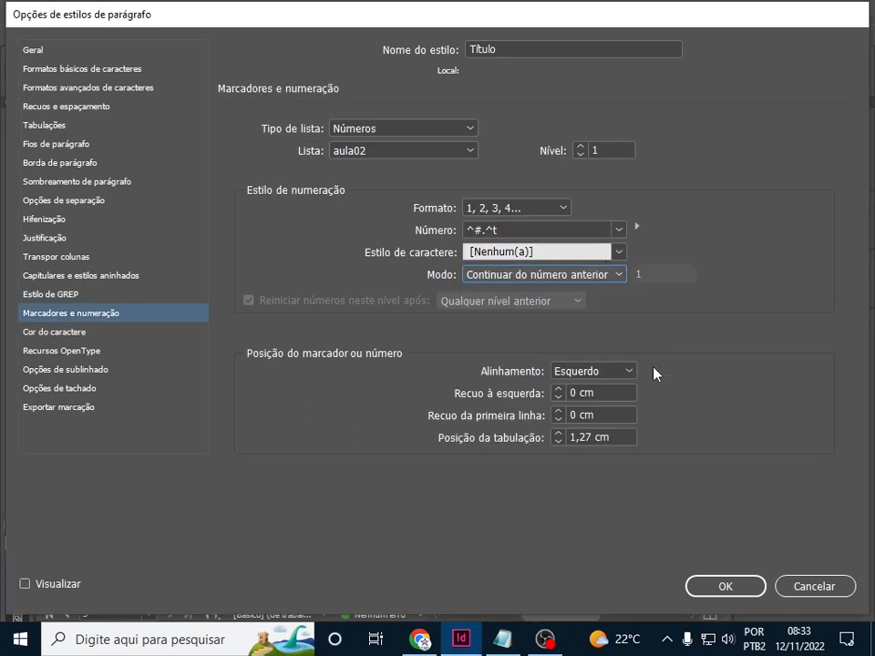
left_click(711, 585)
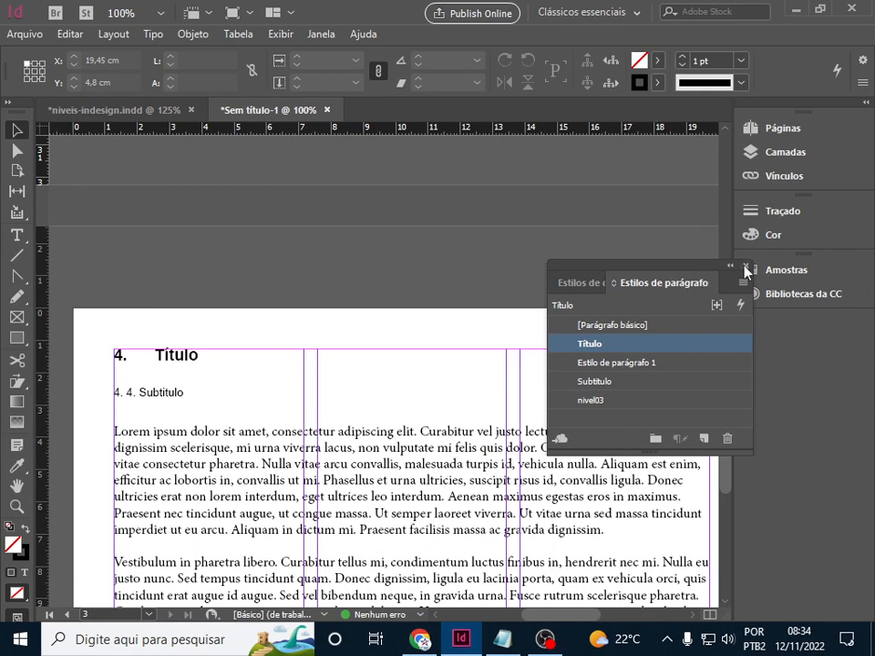
left_click(746, 269)
Select the Indice frame on page 1 and show the expanded table of contents options for the Subtitulo style.
scroll(315, 293, "up", 15)
scroll(314, 292, "up", 15)
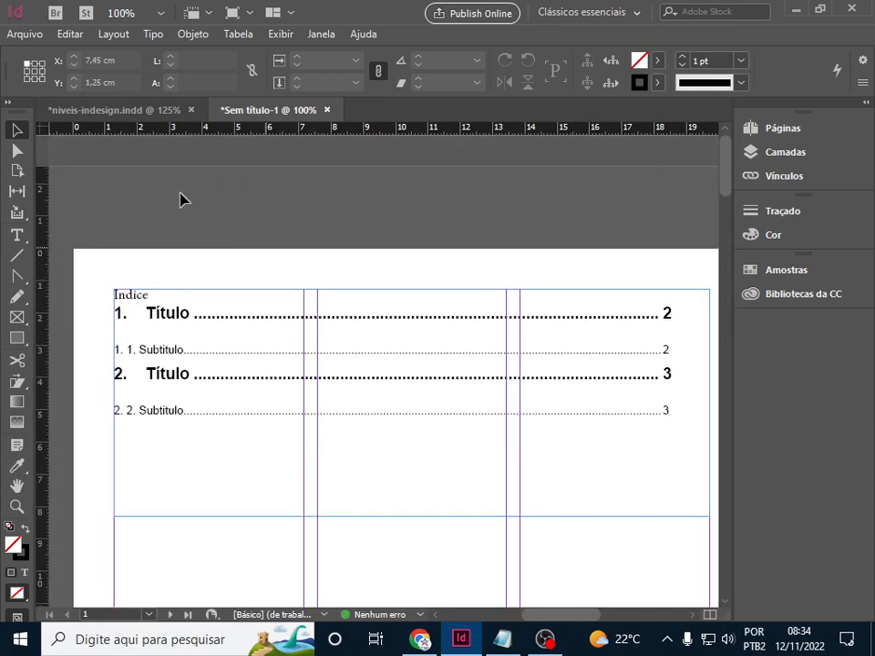
left_click(298, 294)
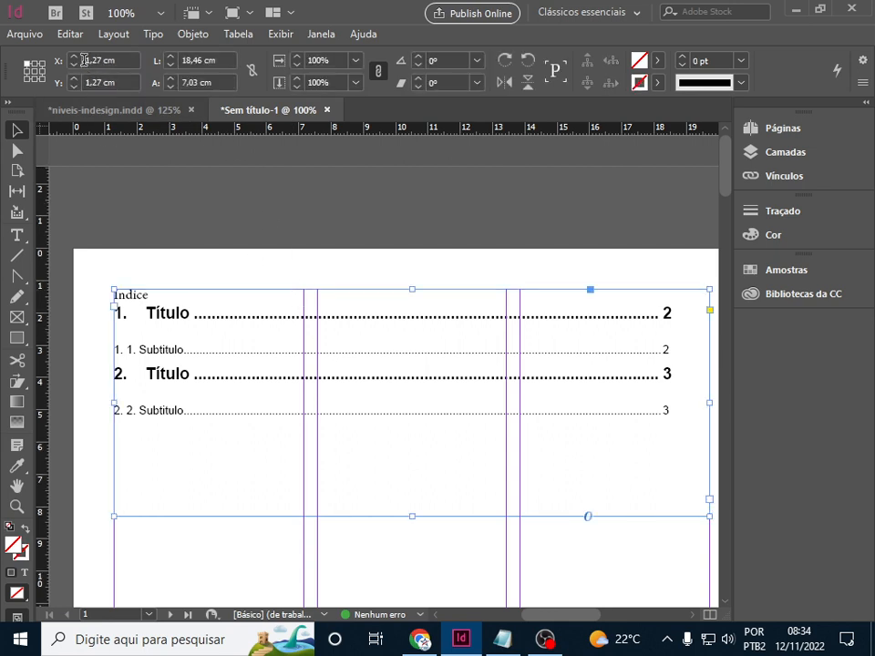
left_click(115, 35)
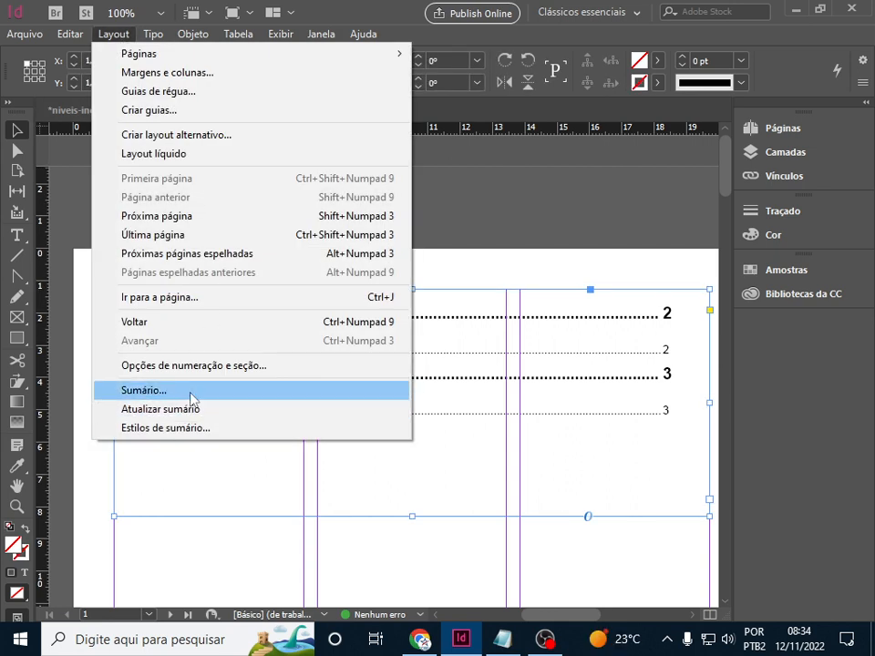
left_click(144, 390)
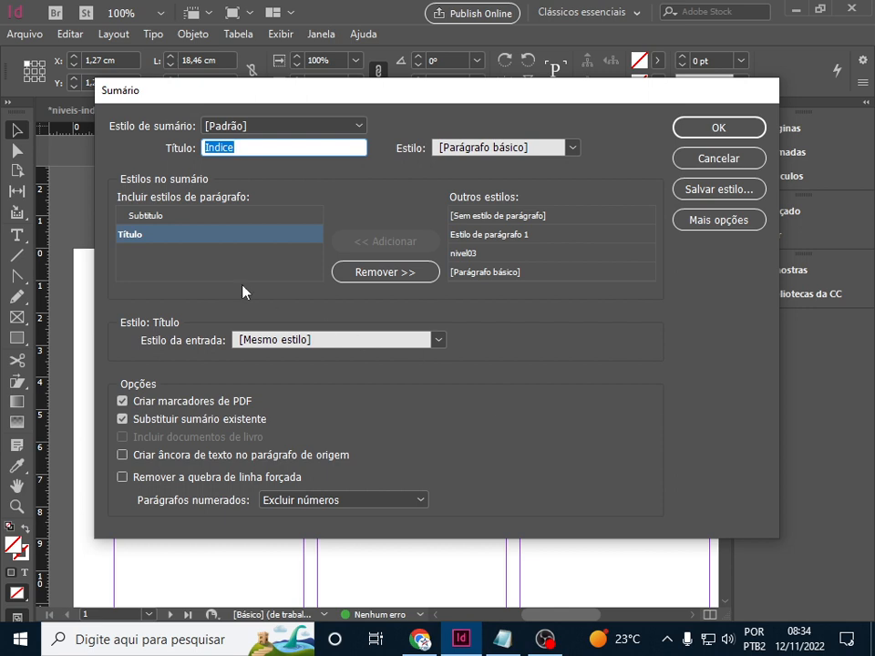
left_click(178, 222)
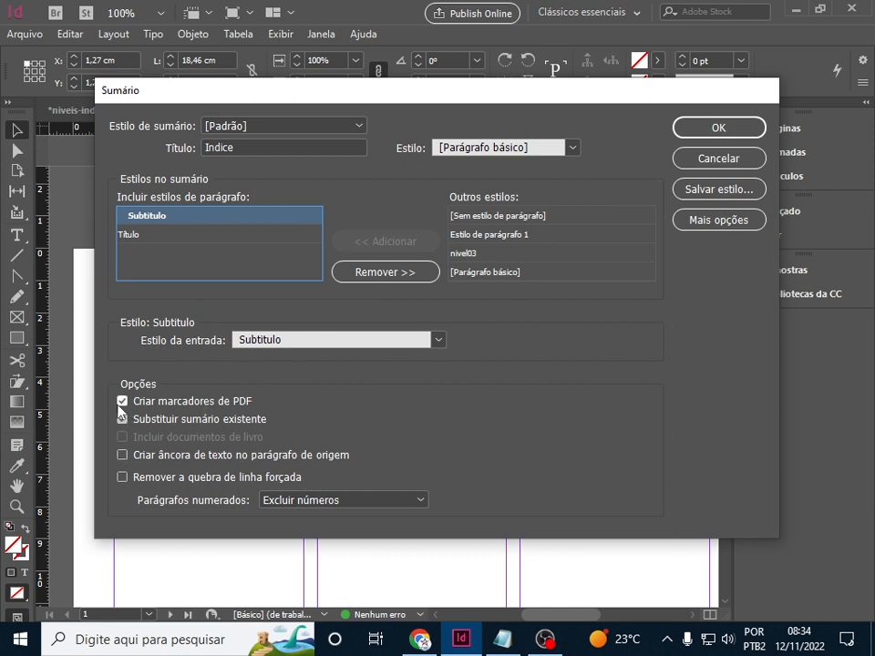
left_click(716, 222)
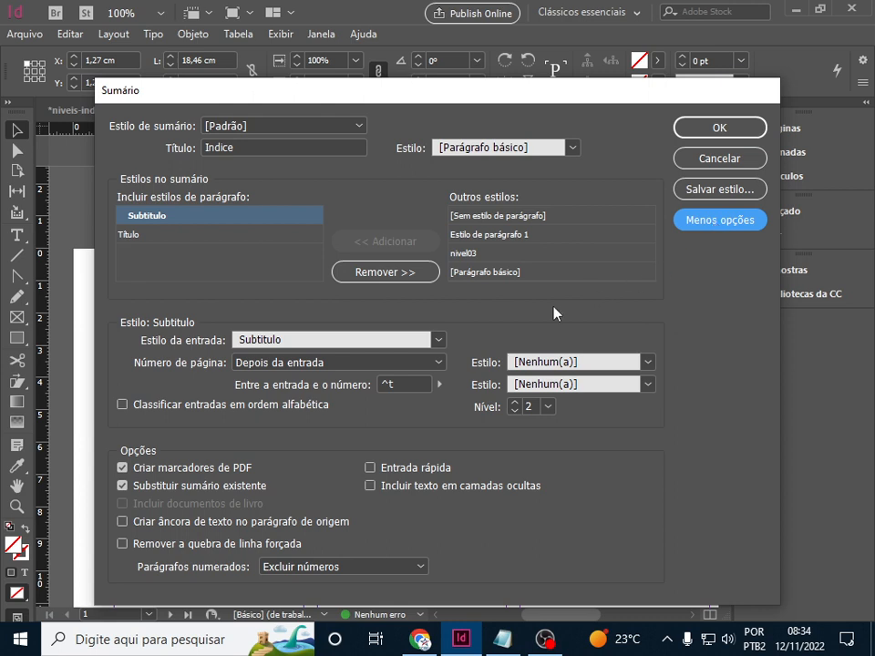
Set the Subtitulo entries to Nenhum número de página and update the existing table of contents.
left_click(439, 362)
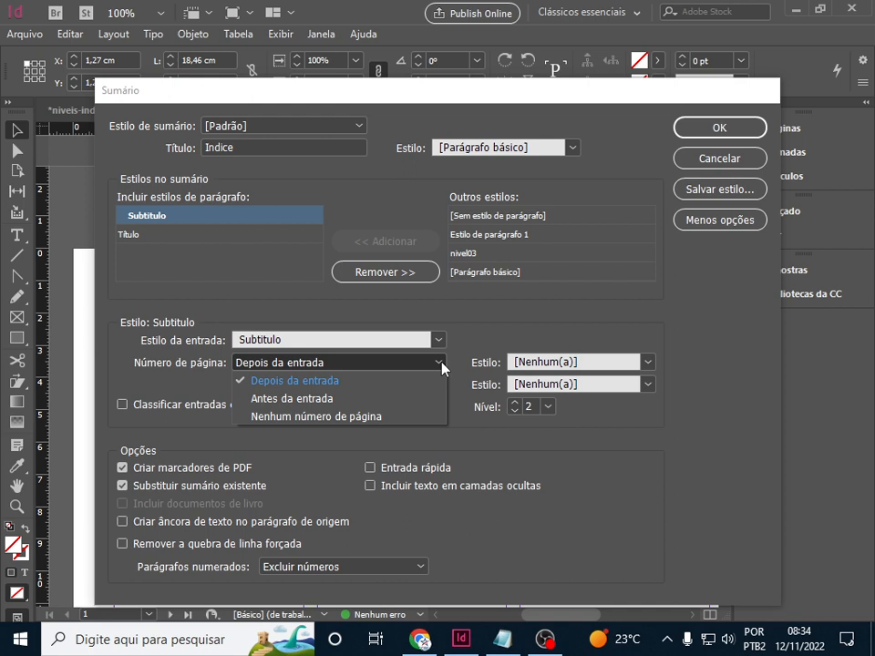
left_click(383, 416)
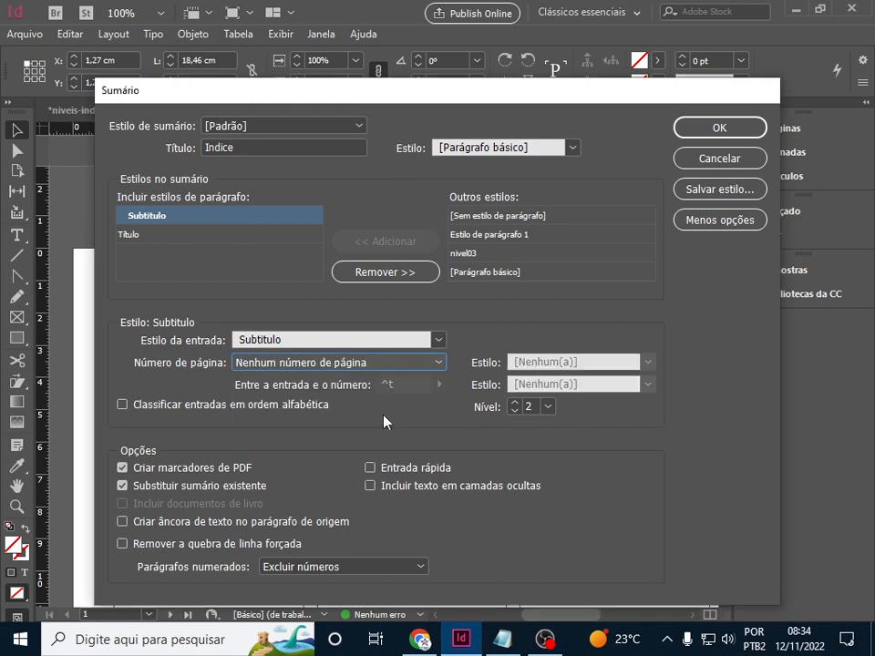
left_click(715, 127)
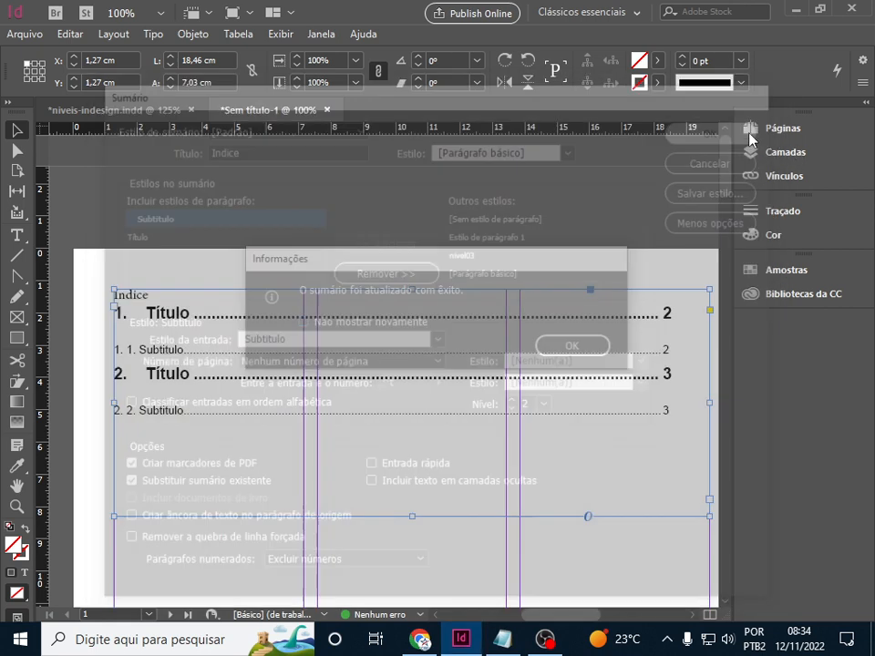
left_click(593, 345)
scroll(461, 322, "down", 3)
scroll(469, 354, "down", 15)
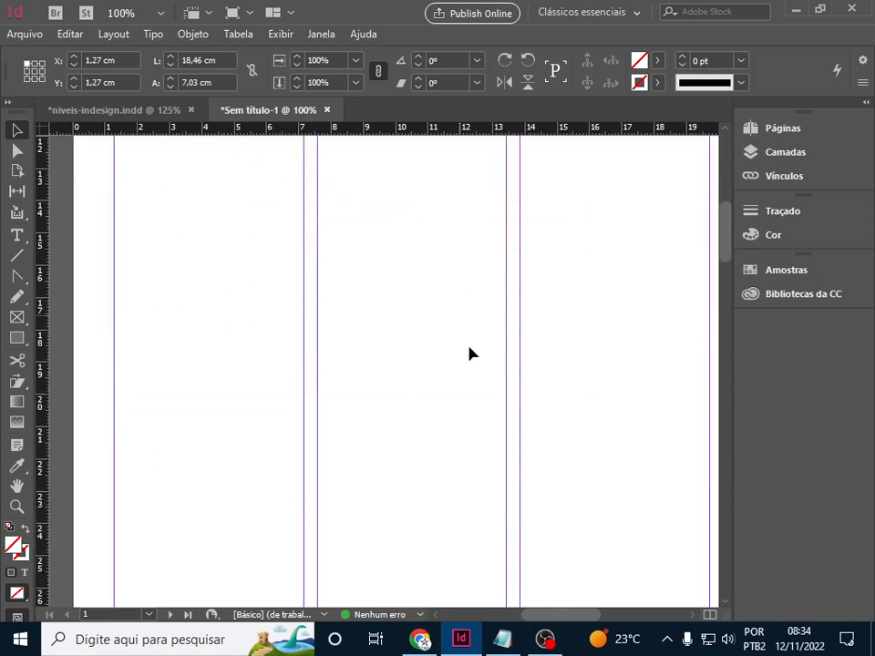
scroll(474, 367, "up", 15)
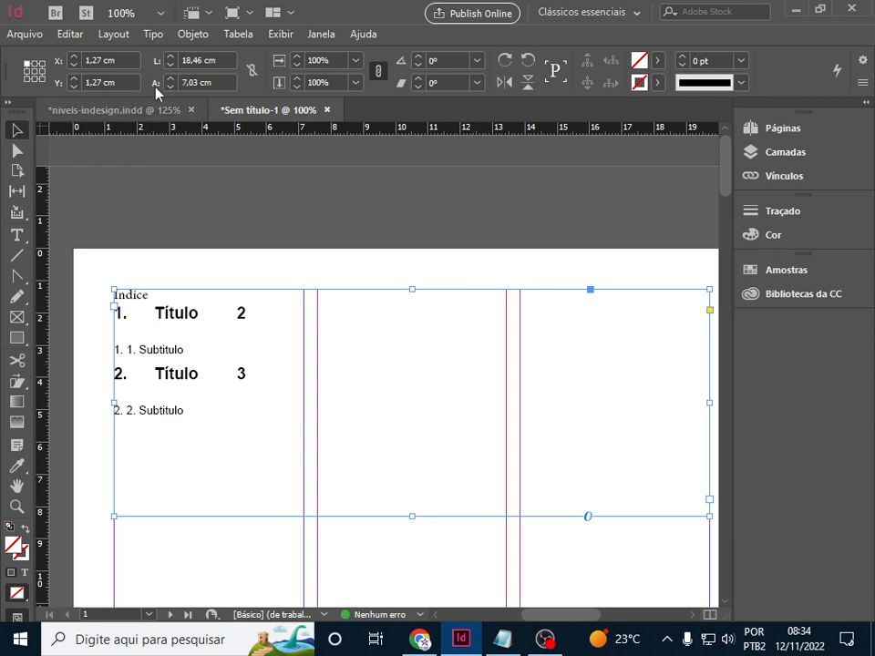
Create a new paragraph style and name it indice.
left_click(122, 36)
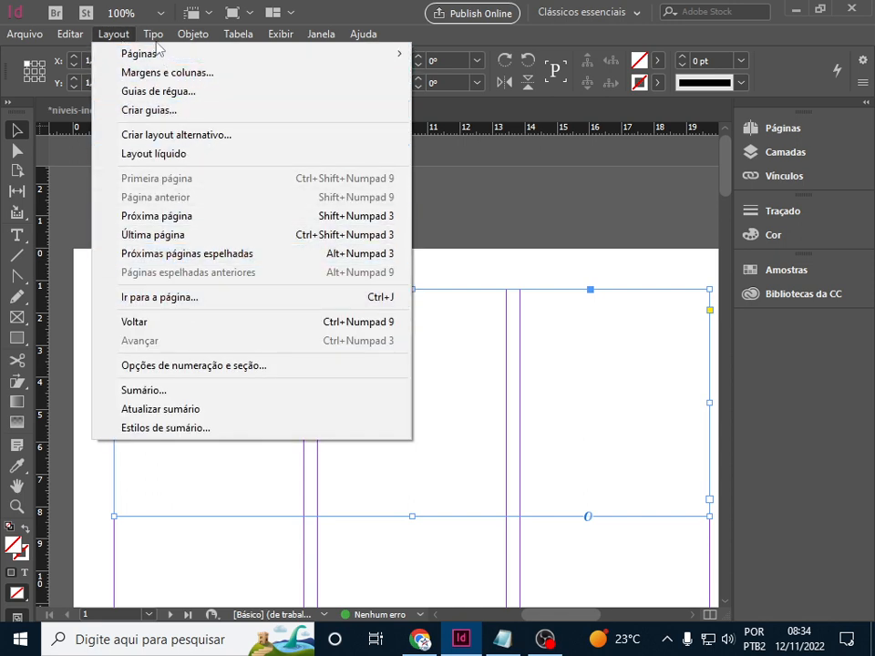
mouse_move(155, 36)
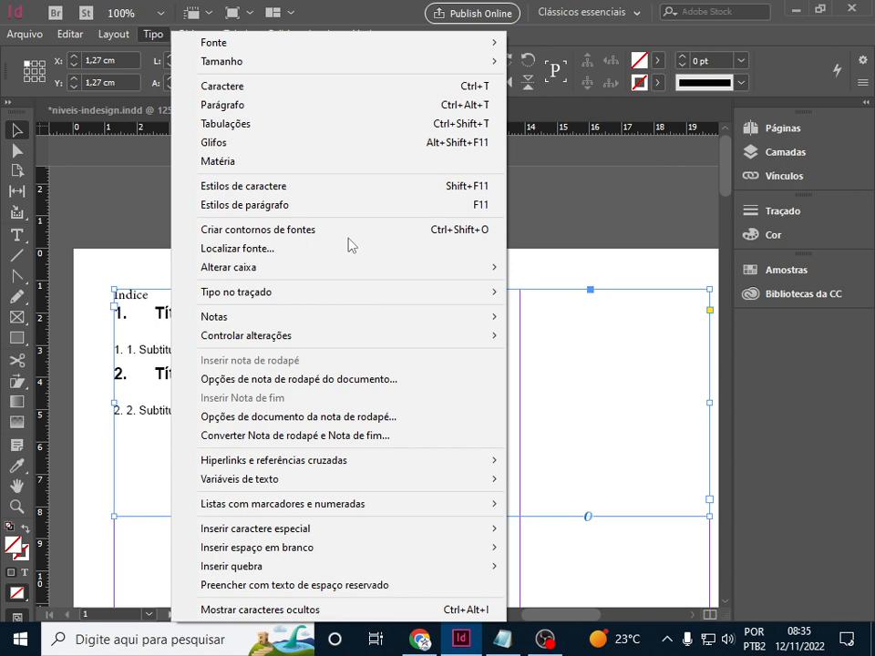
left_click(283, 208)
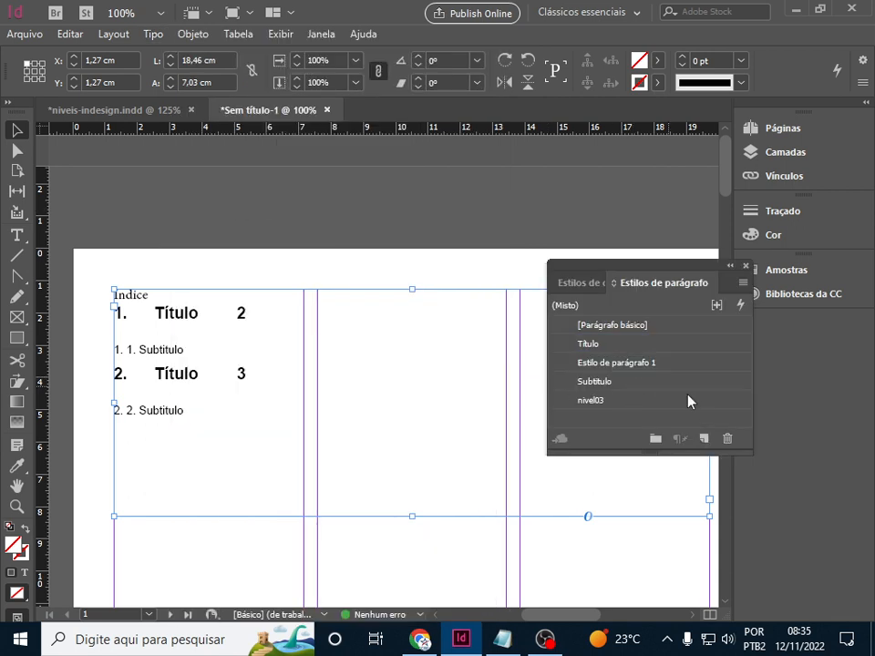
left_click(704, 440)
double_click(670, 421)
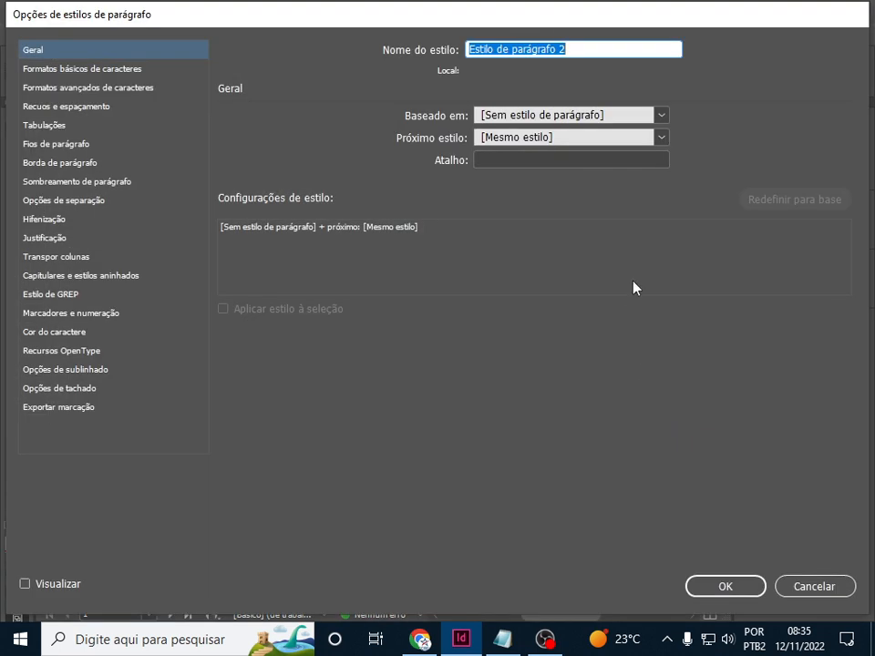
type("indice")
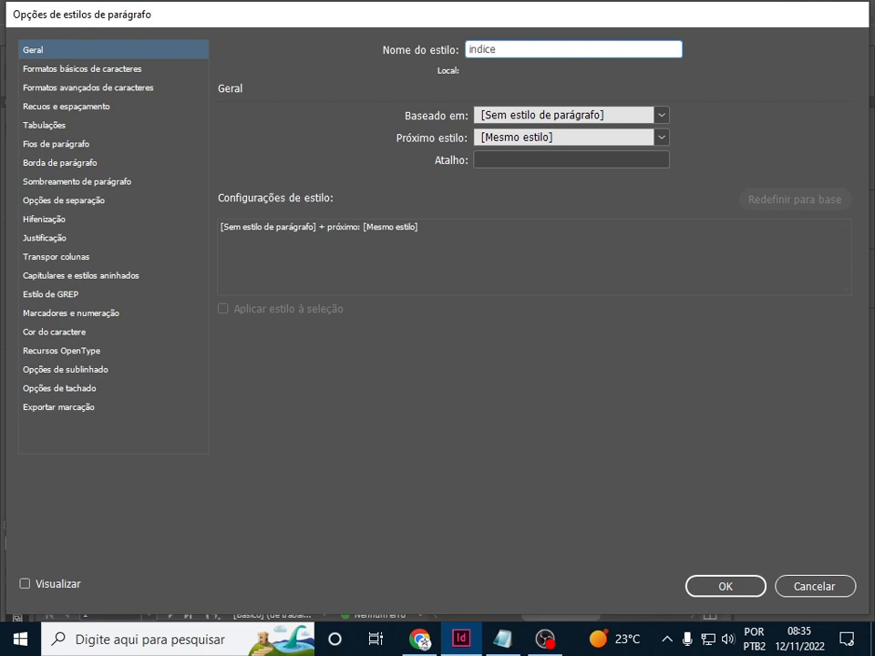
Set the indice paragraph style's font size to 15 pt and accept the style options.
left_click(109, 70)
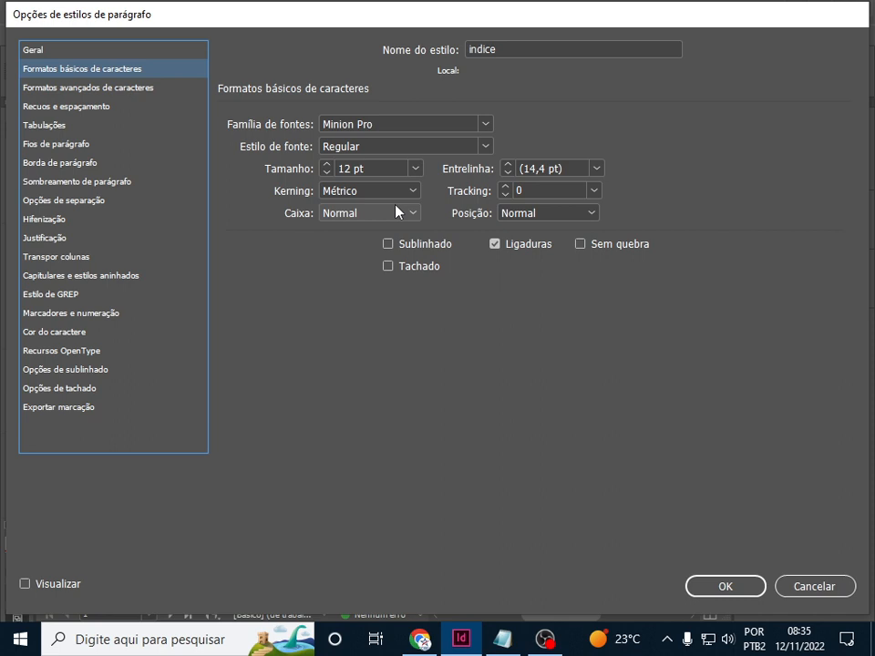
left_click_drag(380, 169, 287, 169)
type("15")
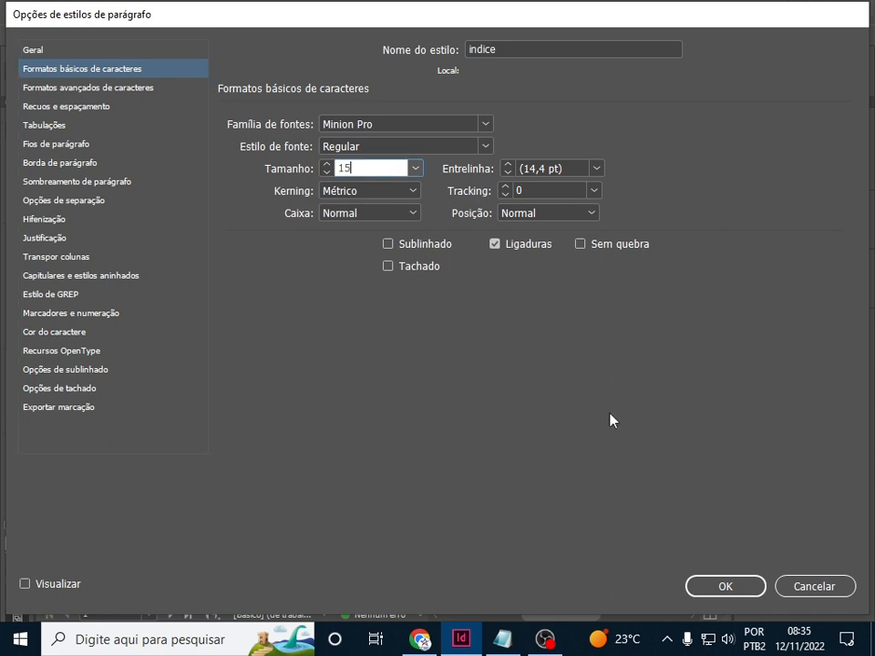
left_click(725, 586)
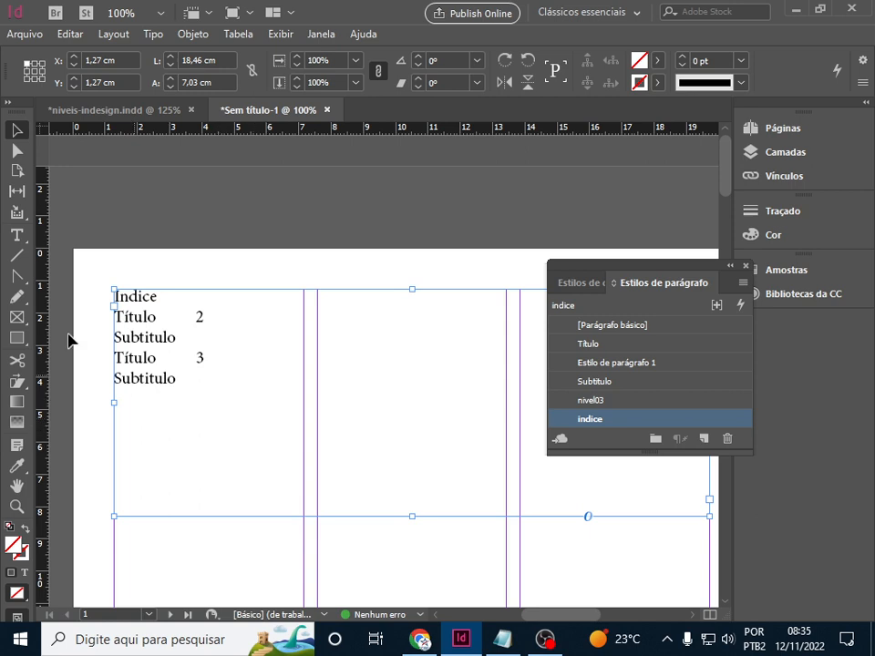
Select all the table of contents text on page 1 and apply the indice paragraph style to it.
left_click(16, 235)
left_click_drag(185, 388, 112, 293)
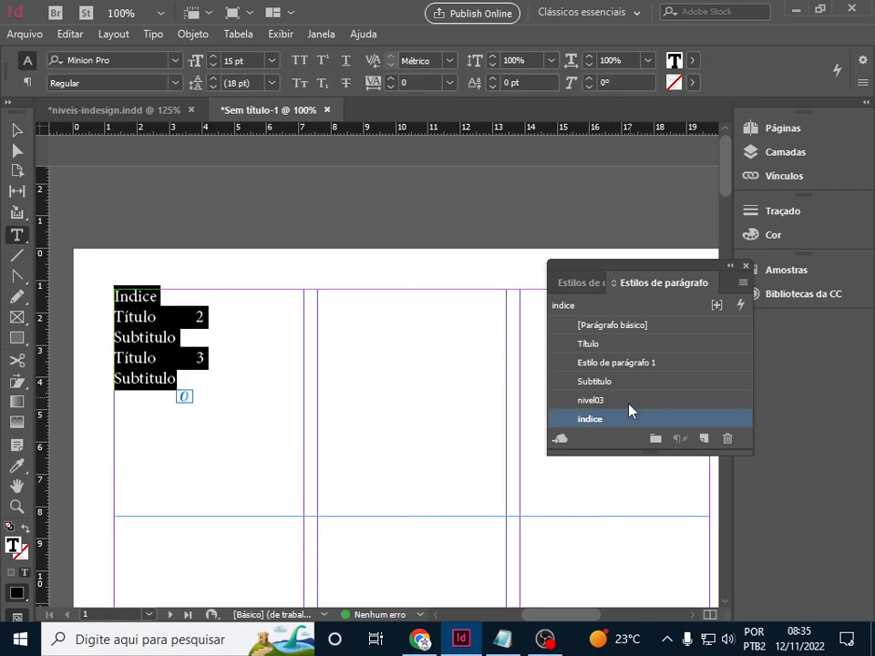
double_click(624, 420)
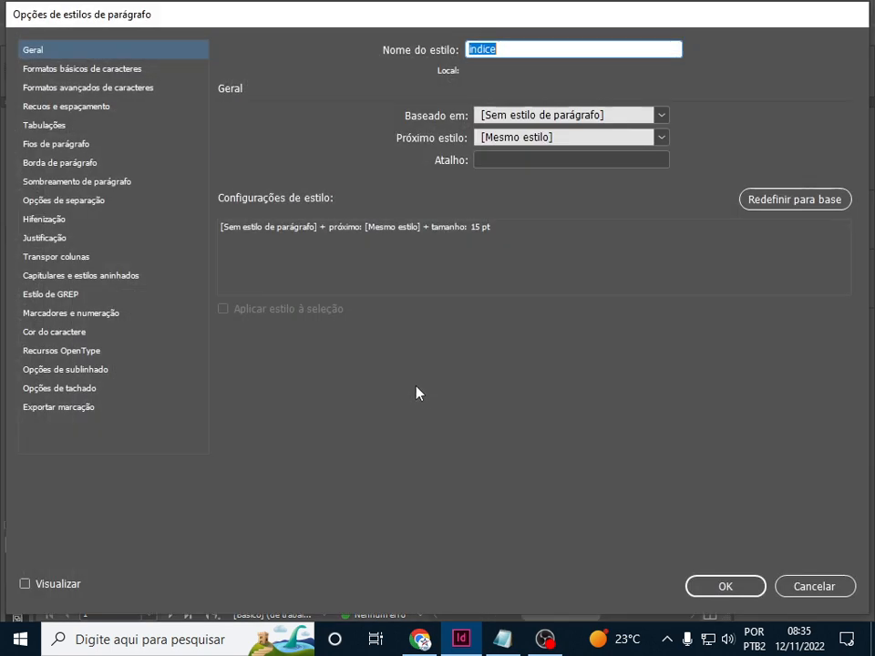
left_click(725, 586)
Compare the table of contents entries on page 1 with the numbered Título and Subtitulo headings on page 2.
scroll(388, 470, "down", 5)
scroll(383, 468, "down", 6)
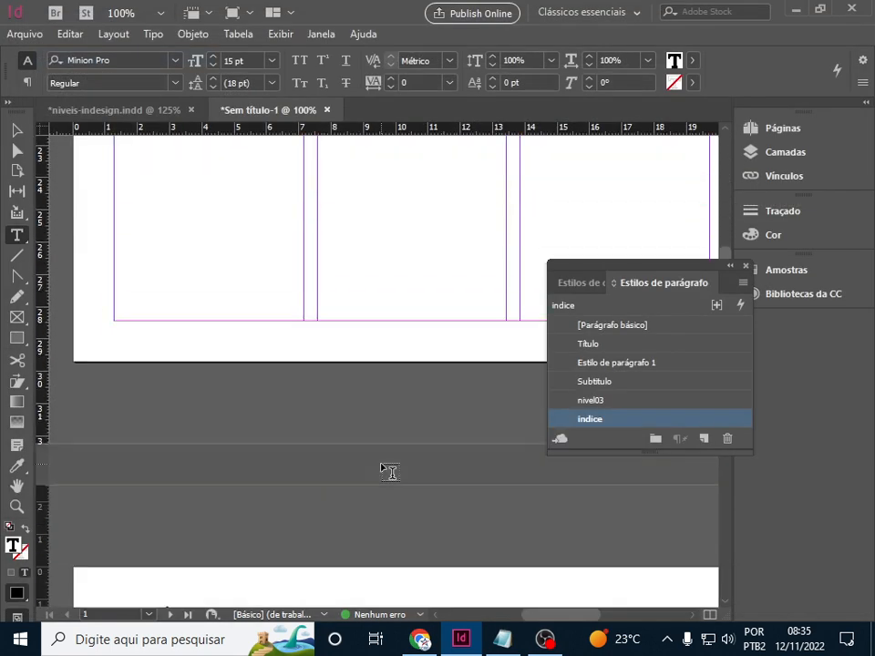
scroll(383, 470, "up", 10)
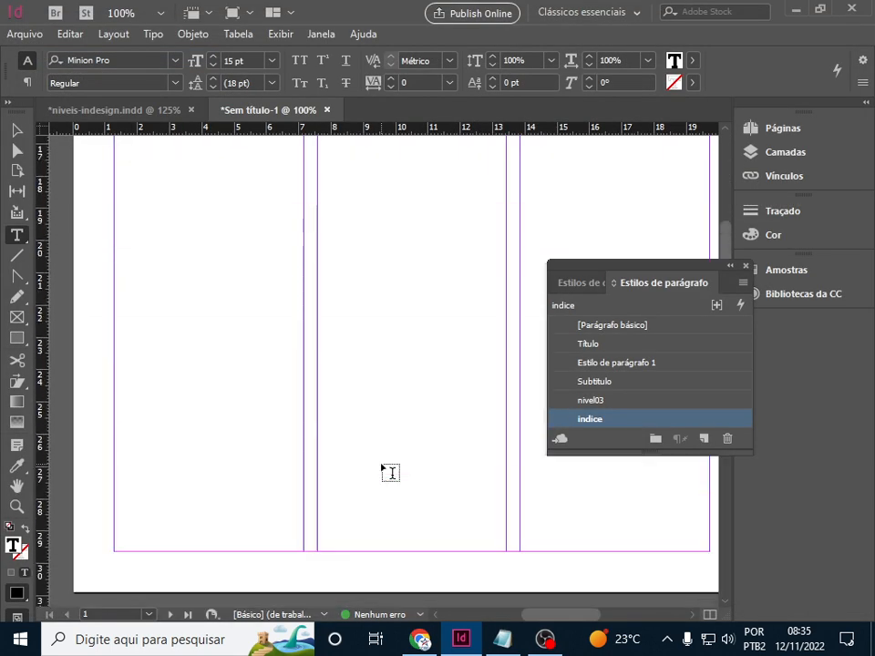
scroll(383, 469, "up", 2)
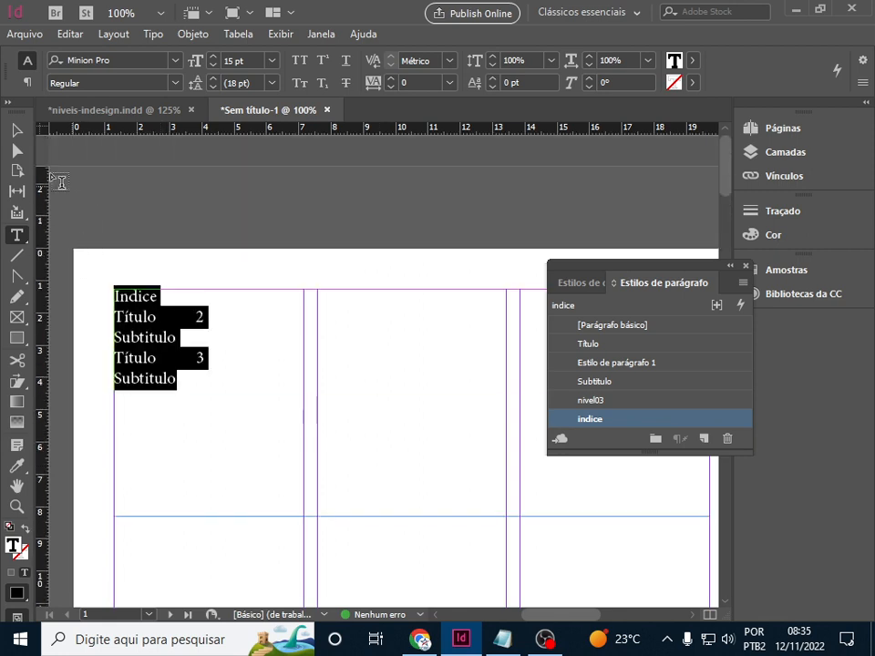
left_click(17, 129)
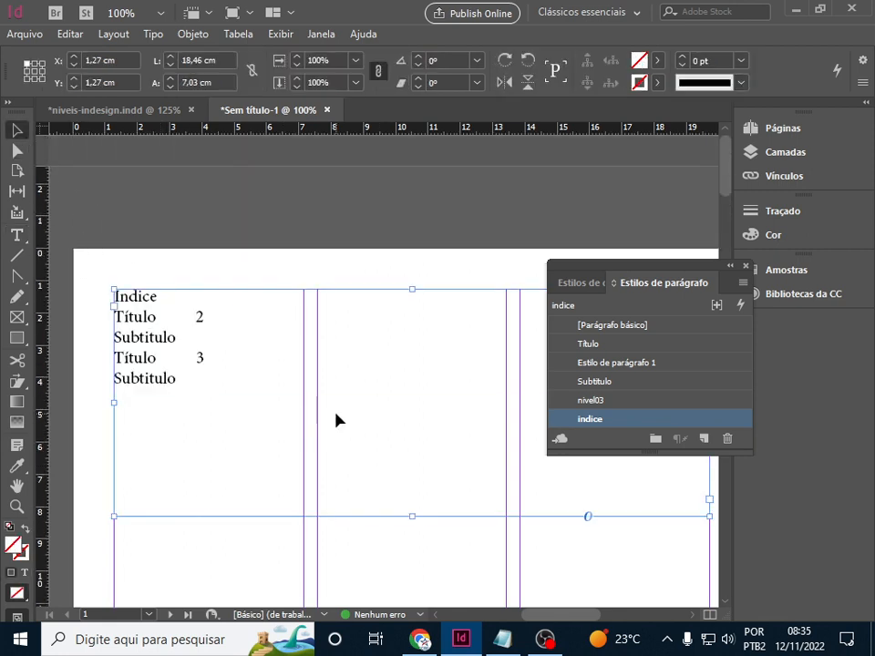
scroll(334, 474, "down", 10)
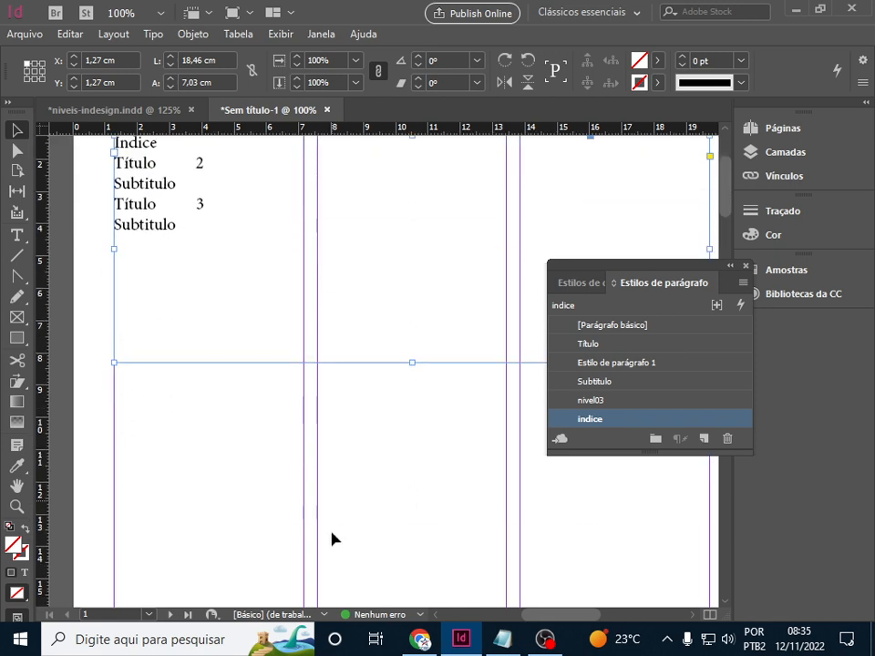
scroll(333, 541, "down", 5)
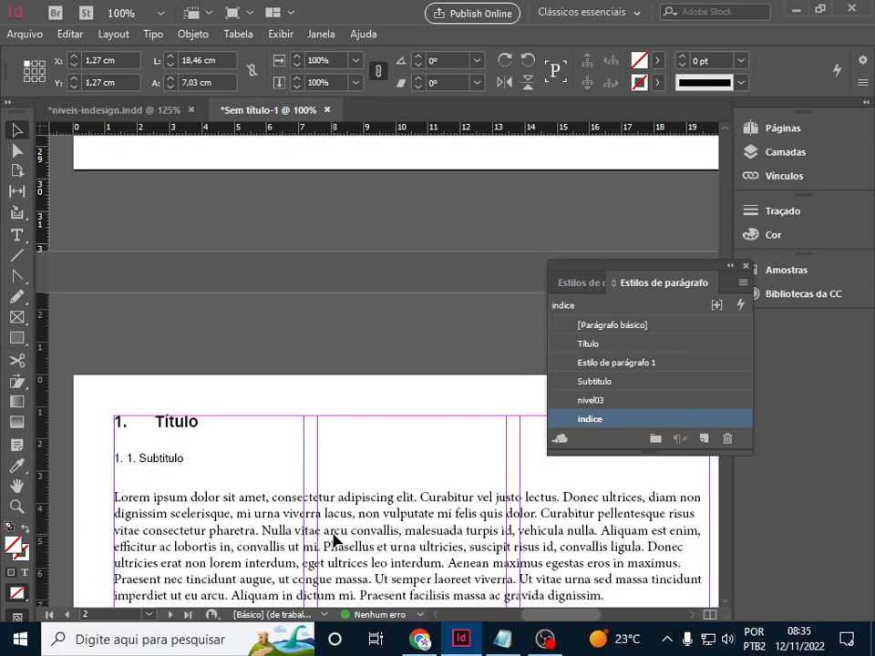
scroll(334, 542, "up", 19)
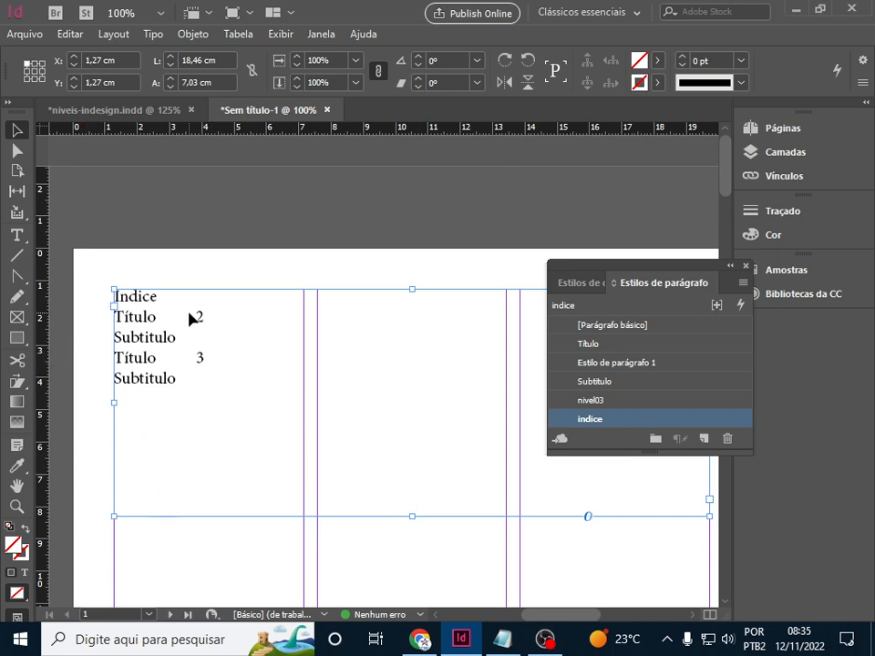
scroll(248, 406, "down", 5)
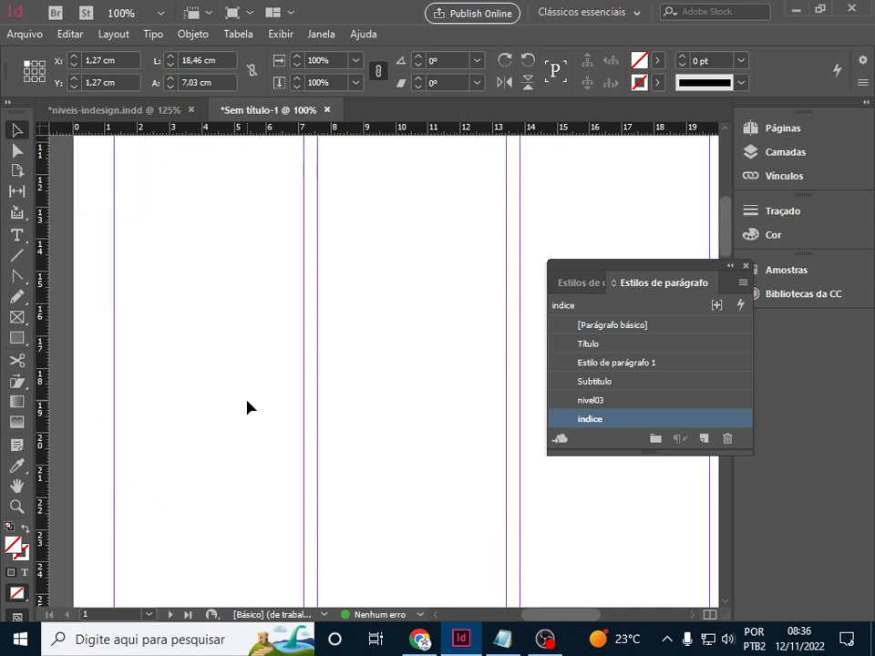
scroll(248, 412, "down", 12)
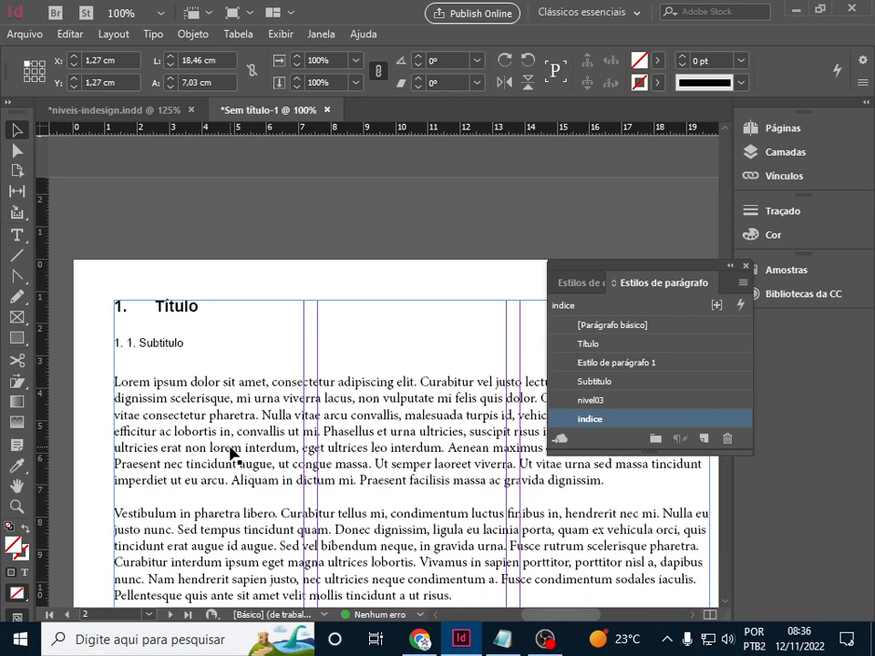
scroll(233, 456, "up", 10)
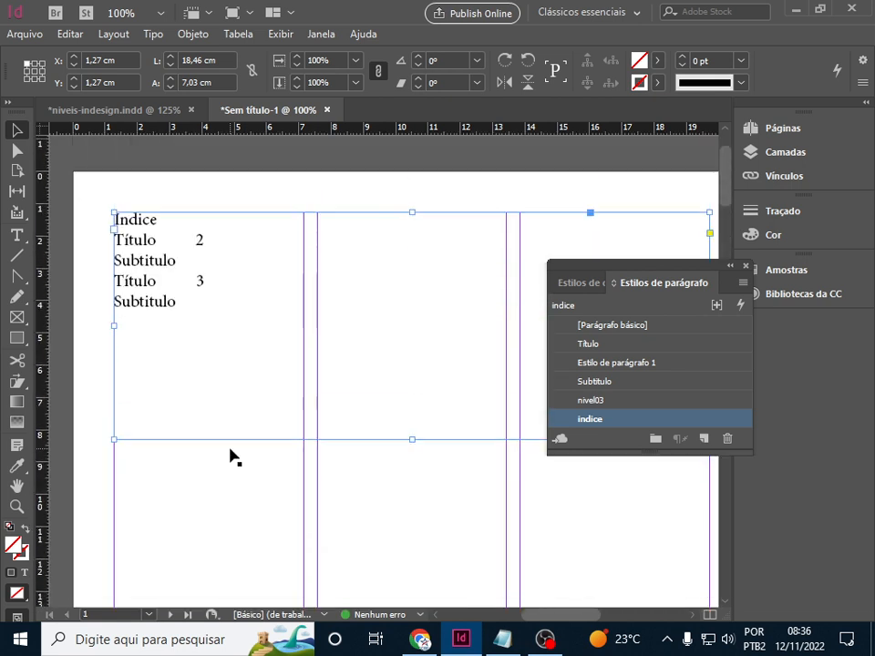
scroll(231, 456, "up", 2)
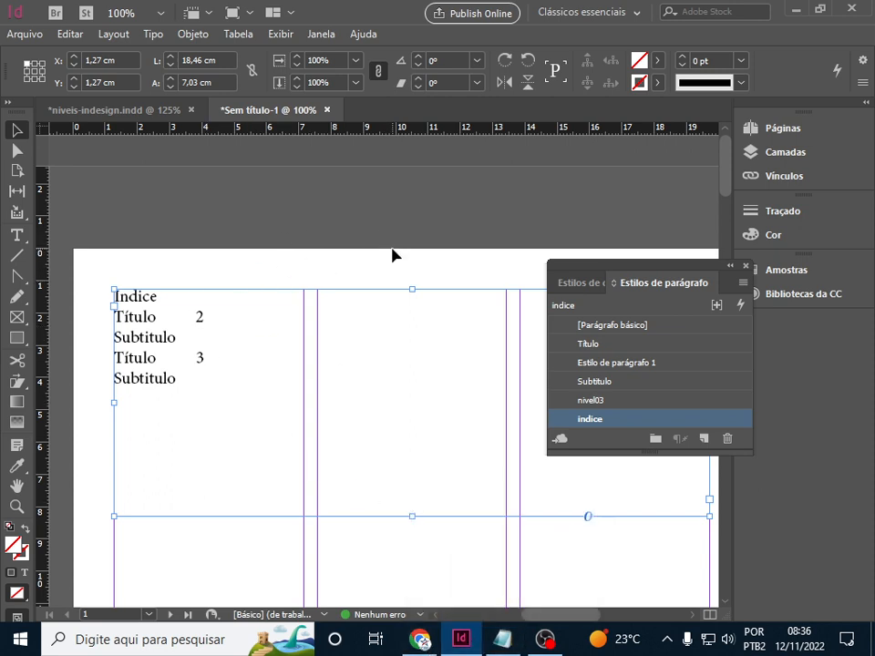
Update the existing table of contents in the selected Indice frame and review the regenerated entries.
scroll(362, 207, "down", 2)
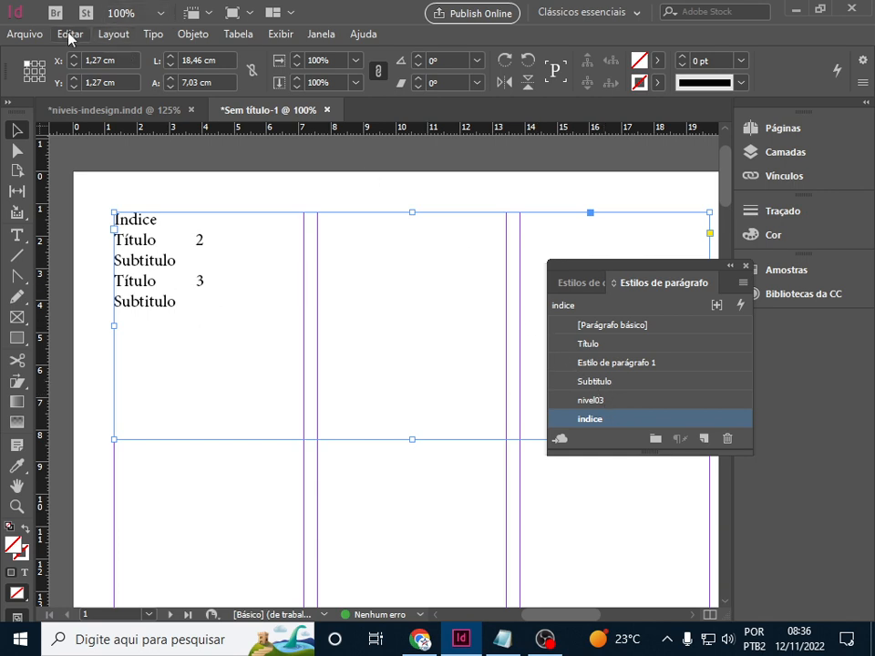
left_click(109, 34)
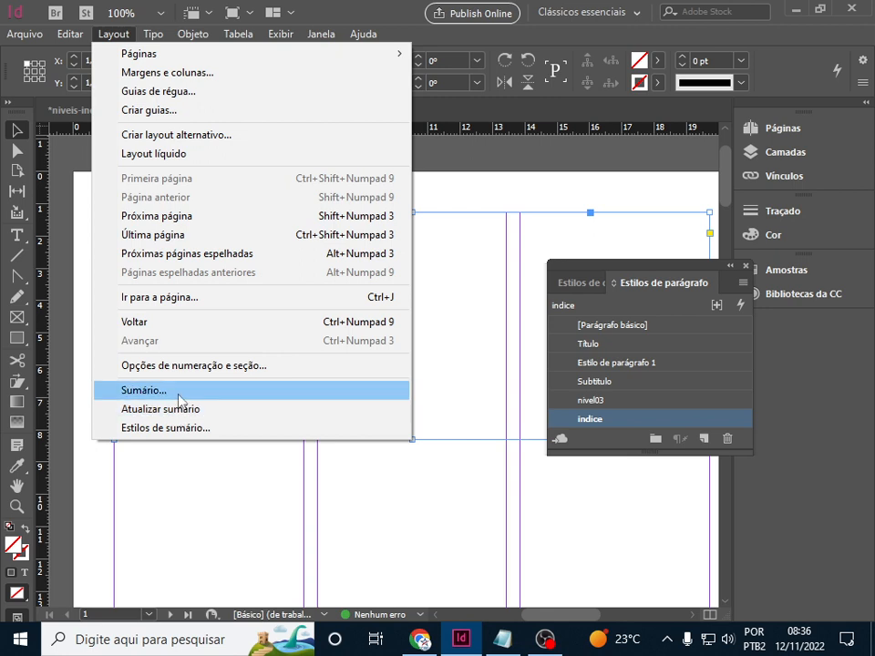
left_click(182, 412)
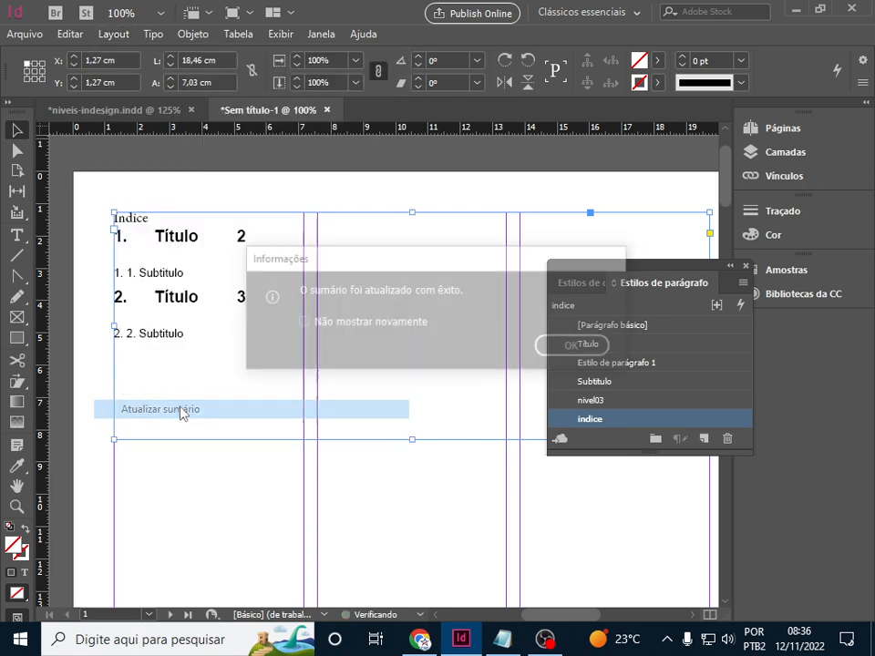
left_click(552, 347)
scroll(156, 328, "down", 5)
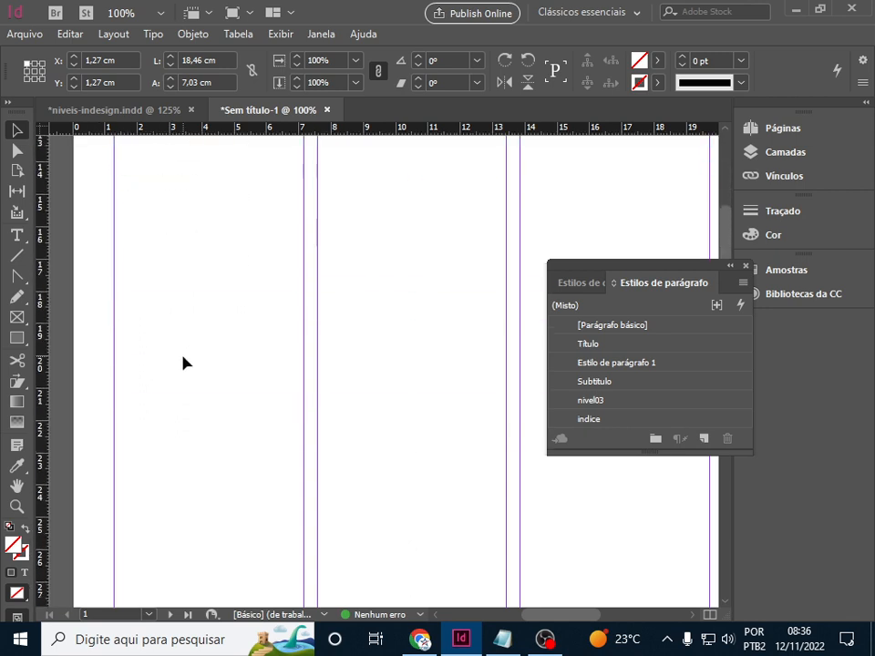
scroll(183, 363, "down", 5)
scroll(183, 363, "up", 10)
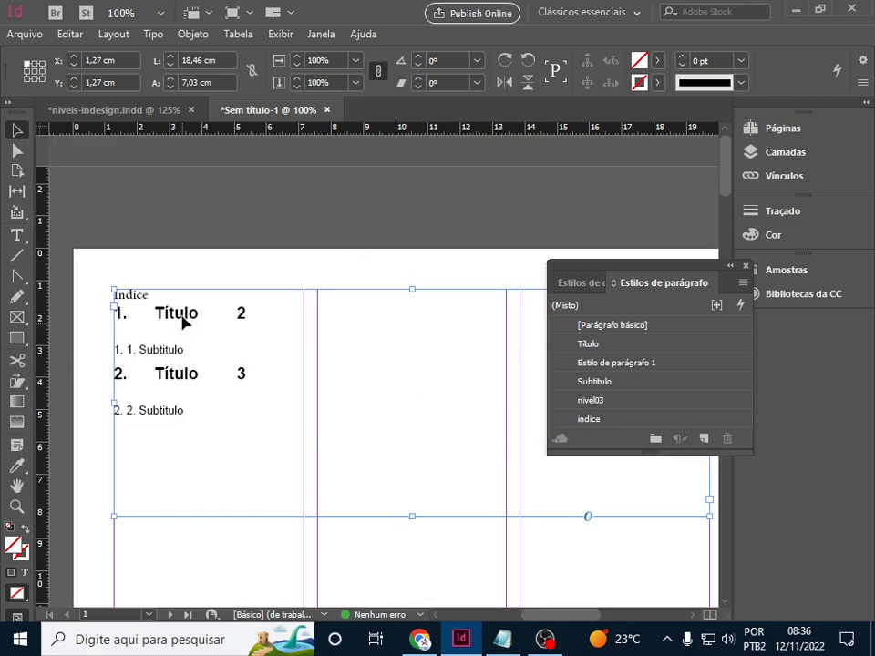
Reopen the table of contents settings and set the entry style for Título to indice.
left_click(113, 34)
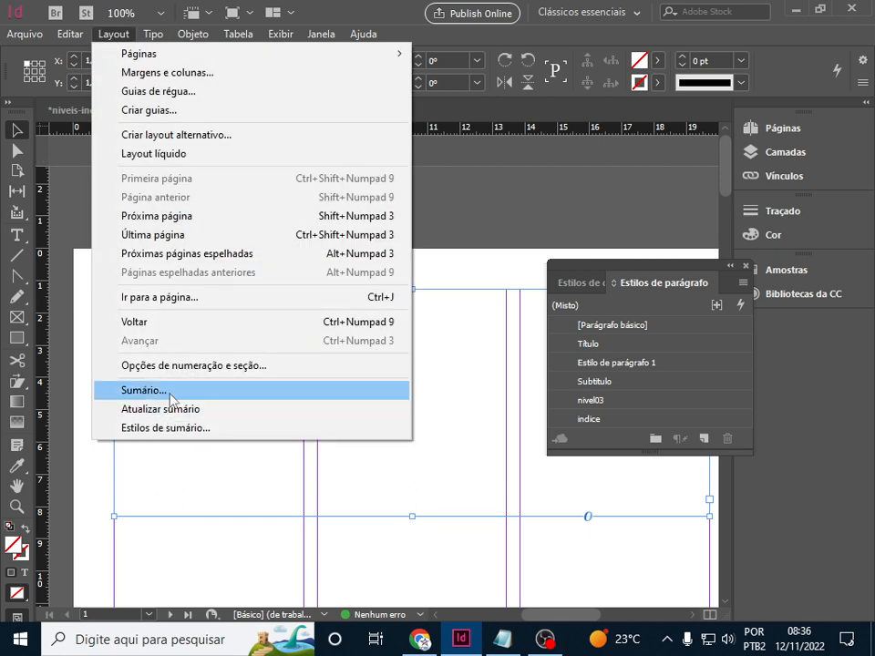
left_click(168, 394)
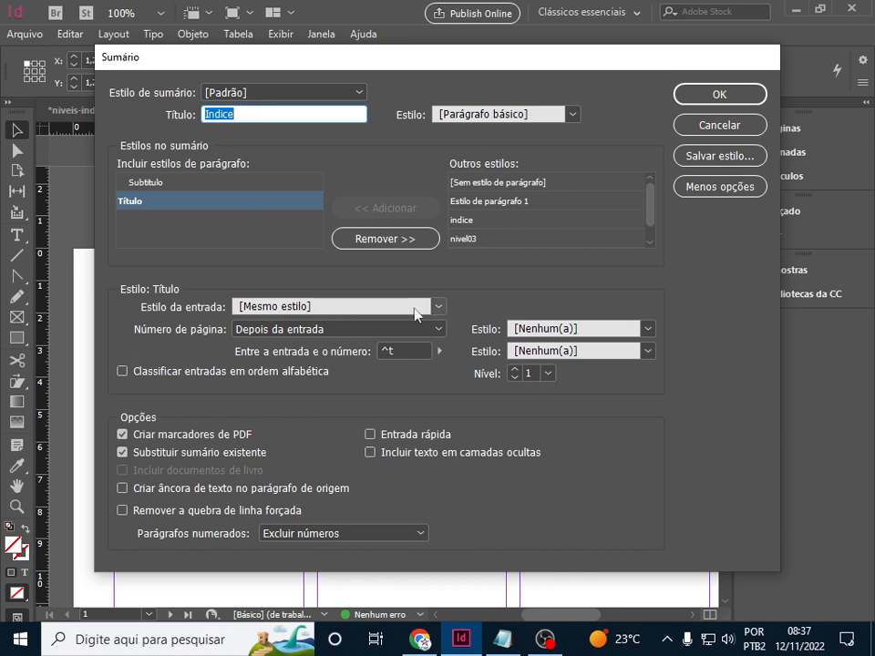
left_click(438, 306)
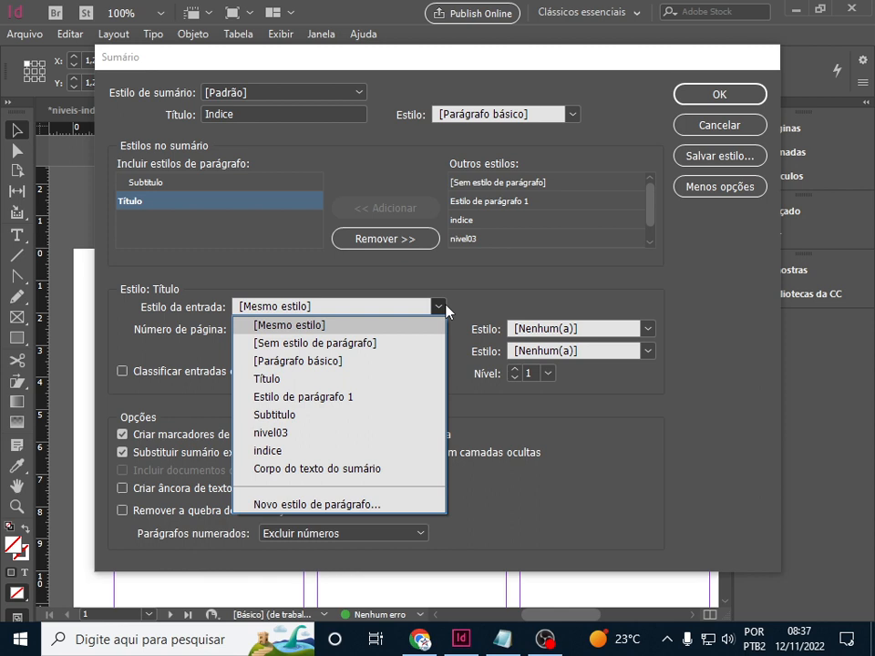
left_click(317, 453)
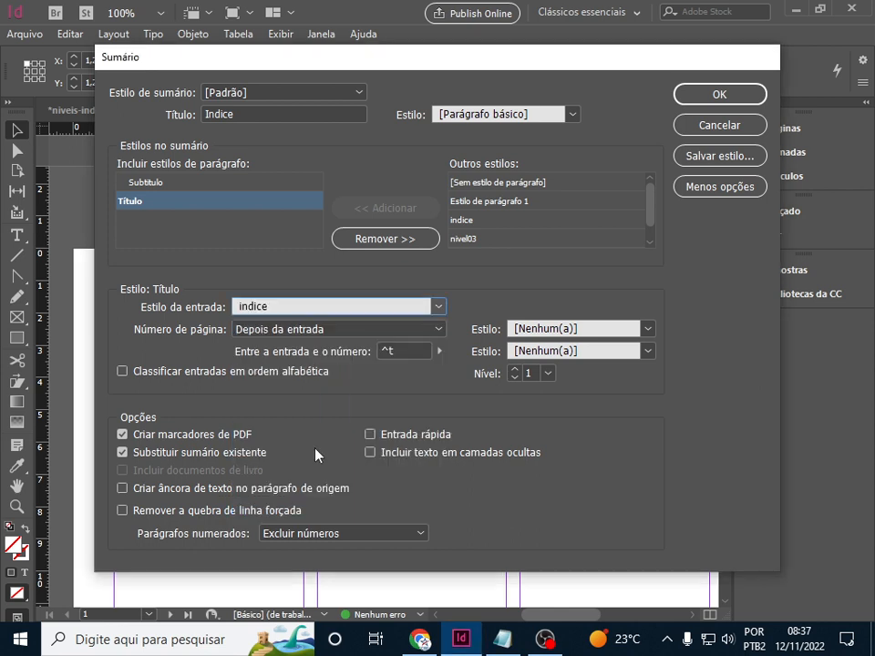
Try Nenhum número de página for the Título entries, and restore the page number option to Depois da entrada.
left_click(439, 330)
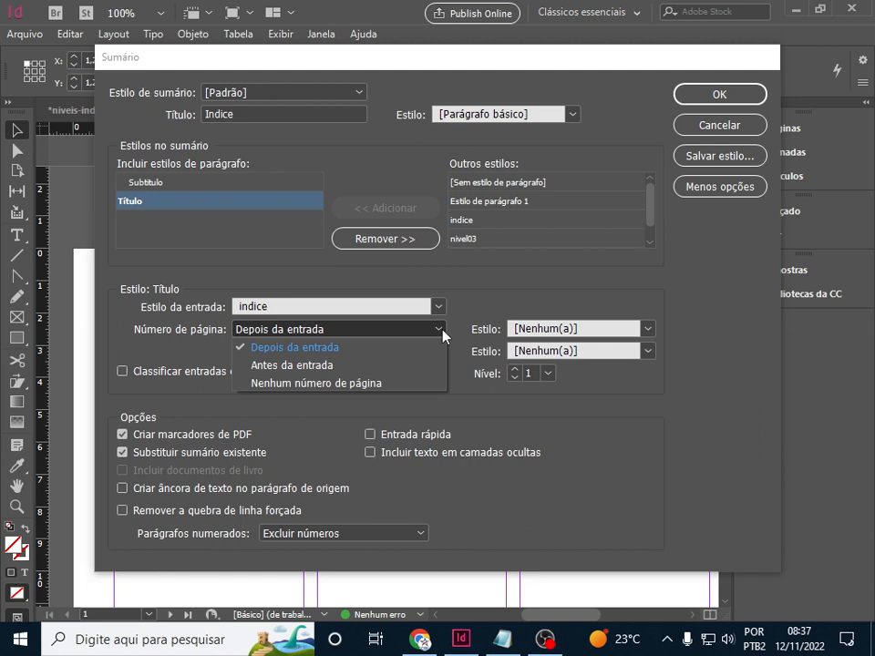
left_click(291, 384)
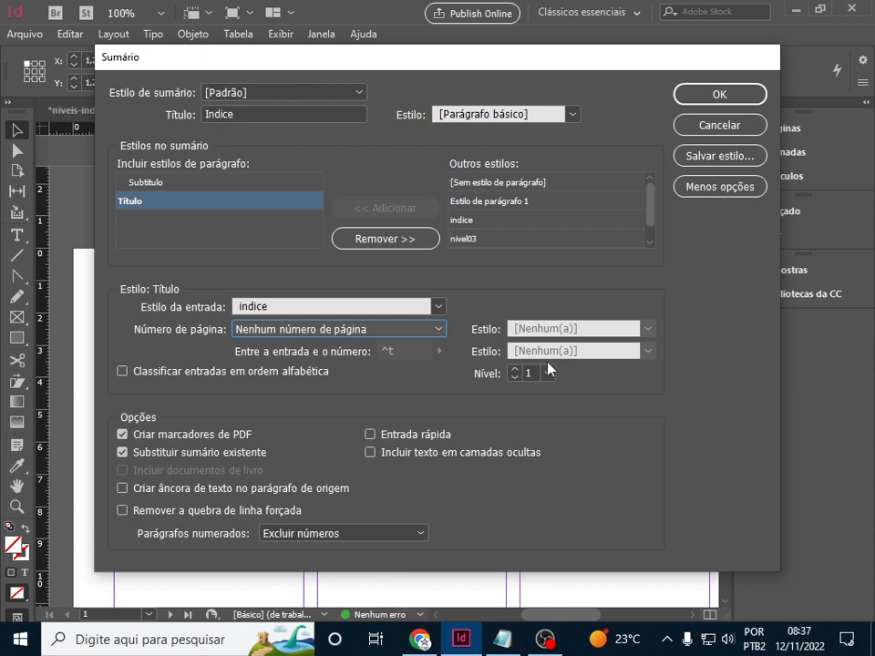
left_click(438, 335)
left_click(391, 345)
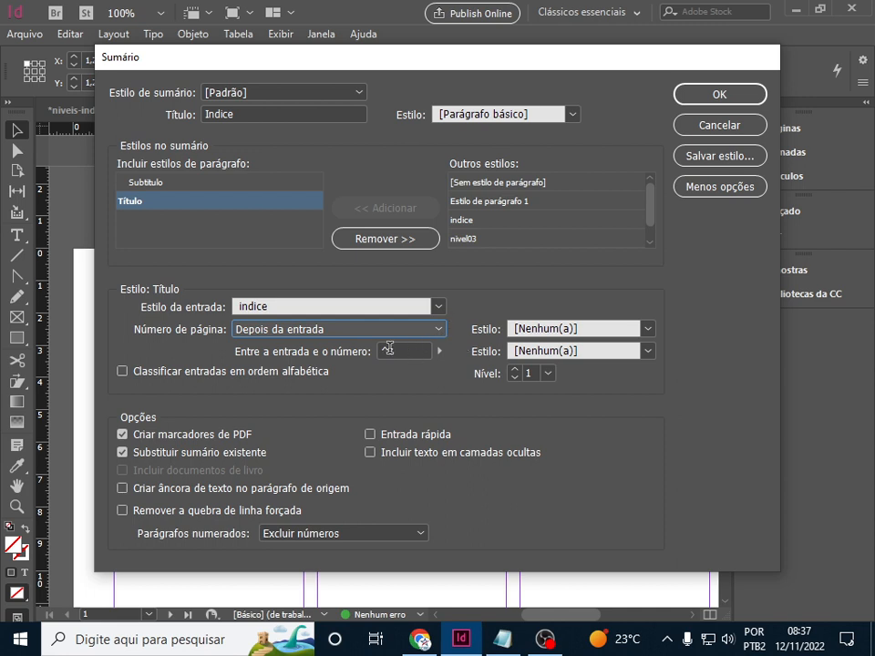
Clear the separator between entry and number for the Título entries and regenerate the table of contents.
left_click(389, 352)
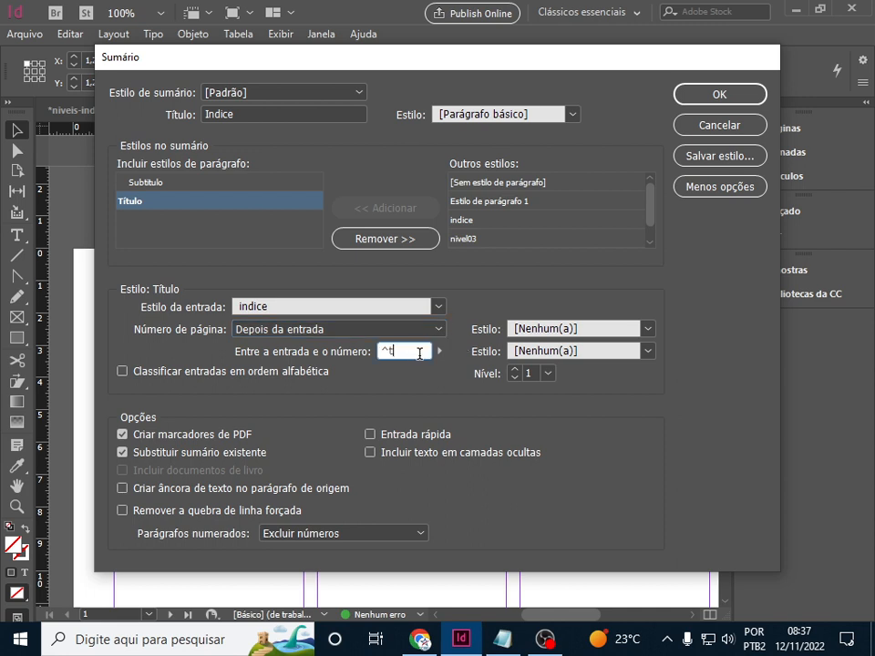
left_click_drag(390, 351, 346, 349)
key("BackSpace")
left_click(703, 97)
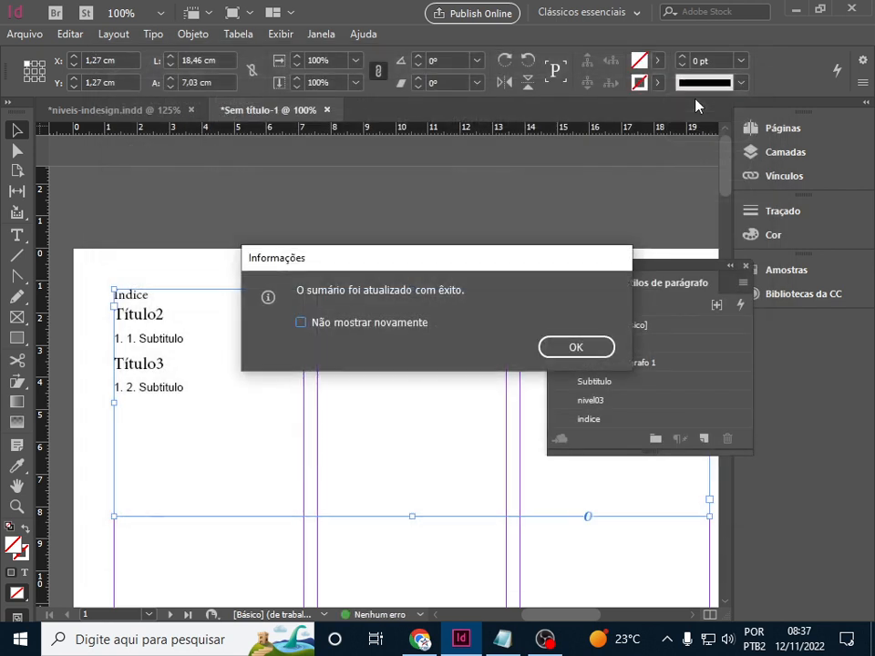
left_click(573, 347)
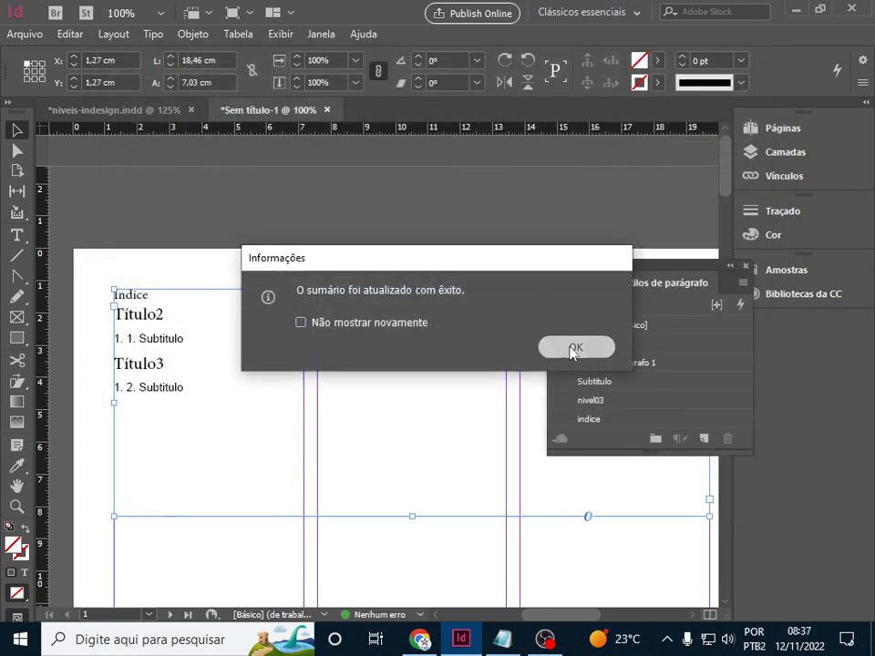
Check the heading numbering on the following pages against the regenerated table of contents on page 1.
scroll(310, 366, "down", 3)
scroll(310, 367, "down", 14)
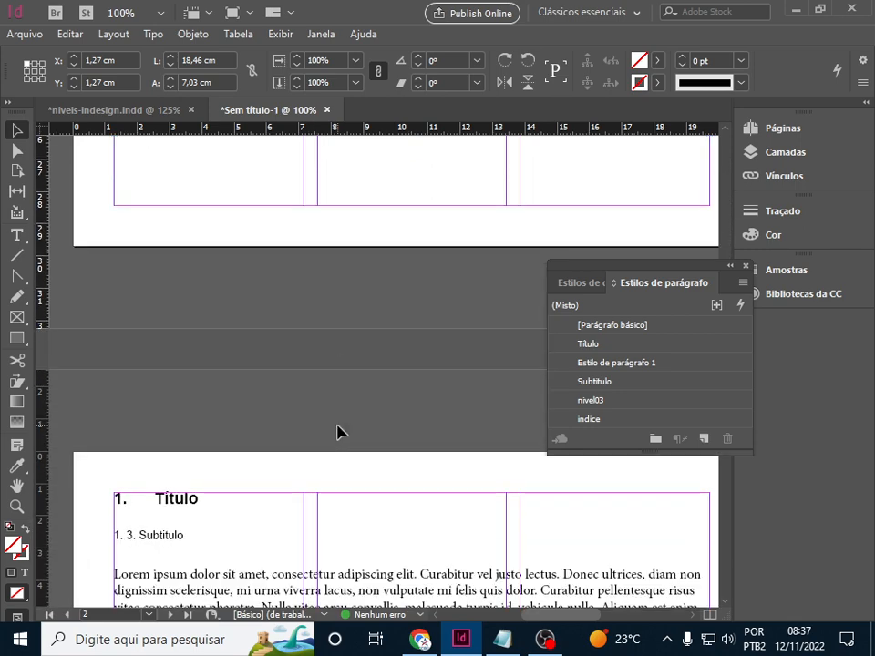
scroll(338, 432, "down", 14)
scroll(337, 431, "down", 10)
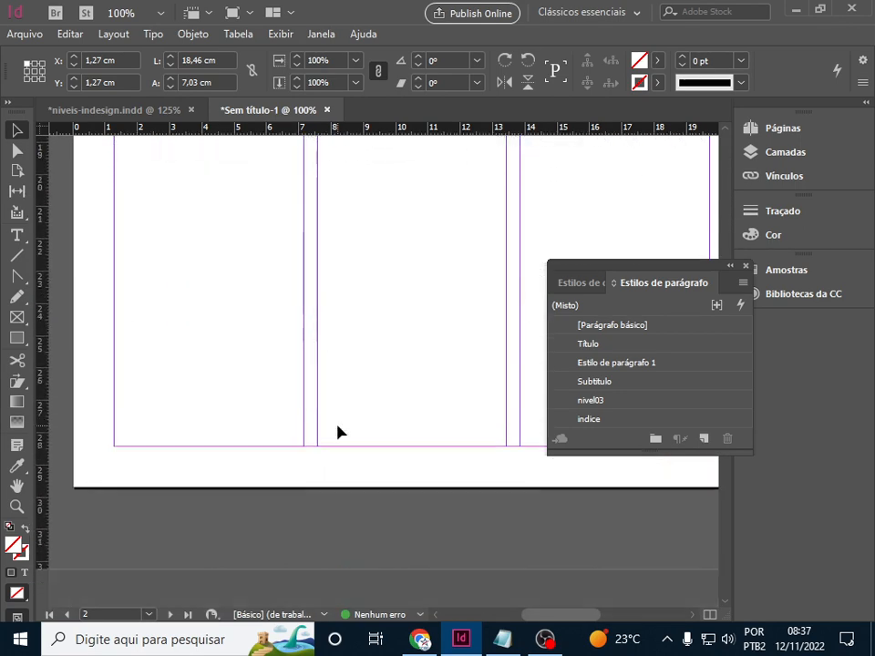
scroll(337, 431, "up", 12)
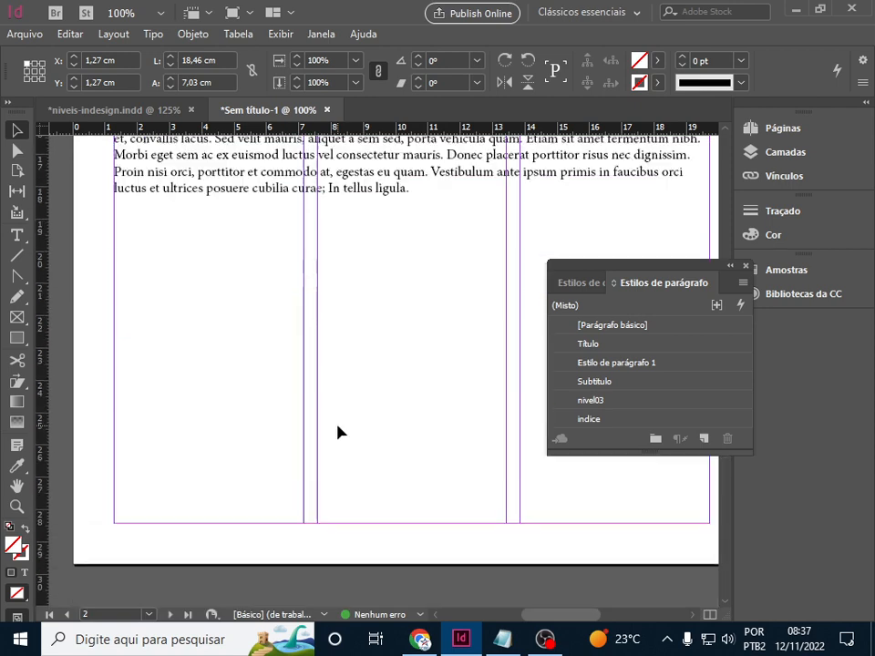
scroll(337, 432, "up", 12)
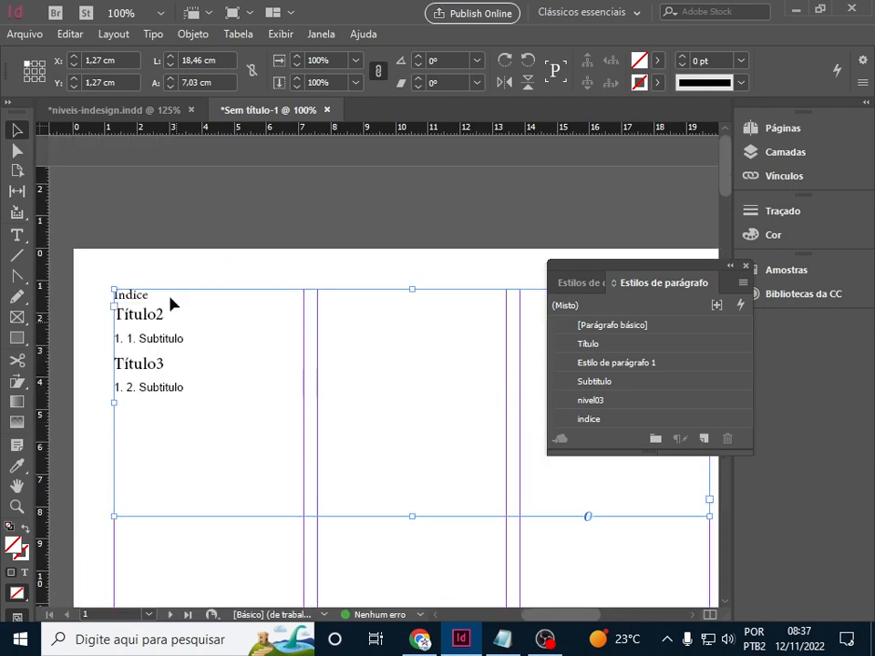
Reopen the table of contents settings and set a tab (^t) as the separator between entry and number for the Título entries.
left_click(113, 35)
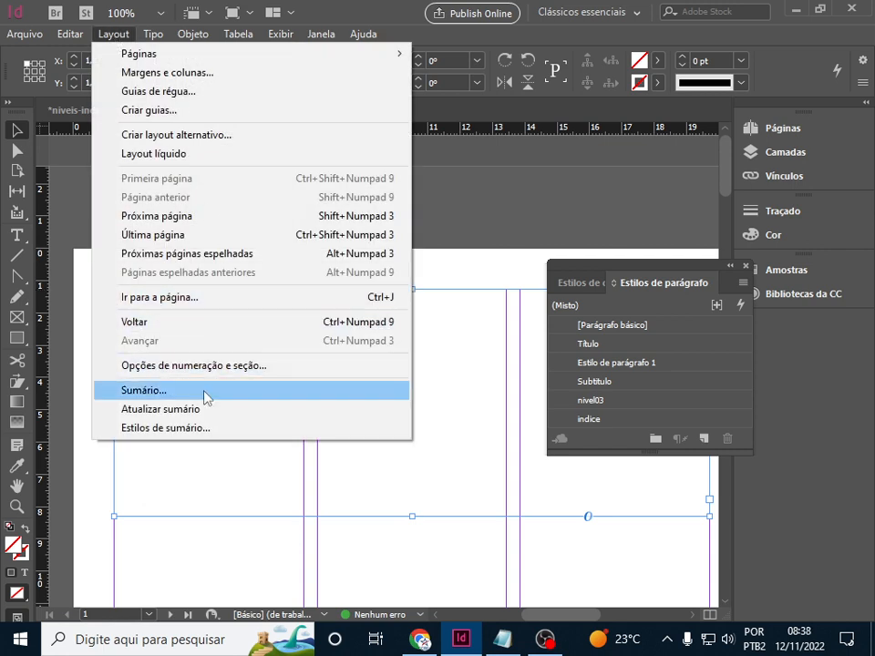
left_click(207, 399)
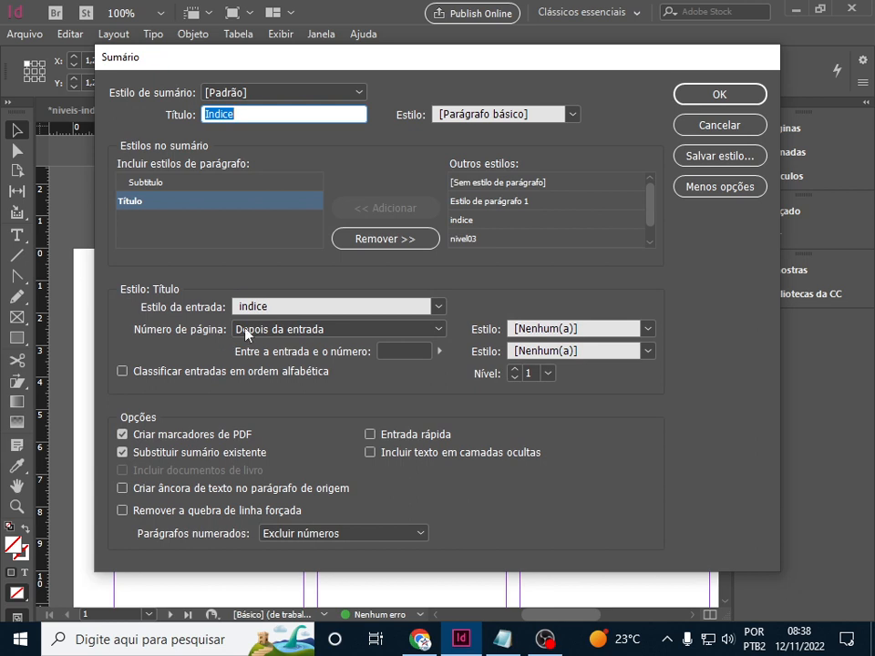
left_click(384, 348)
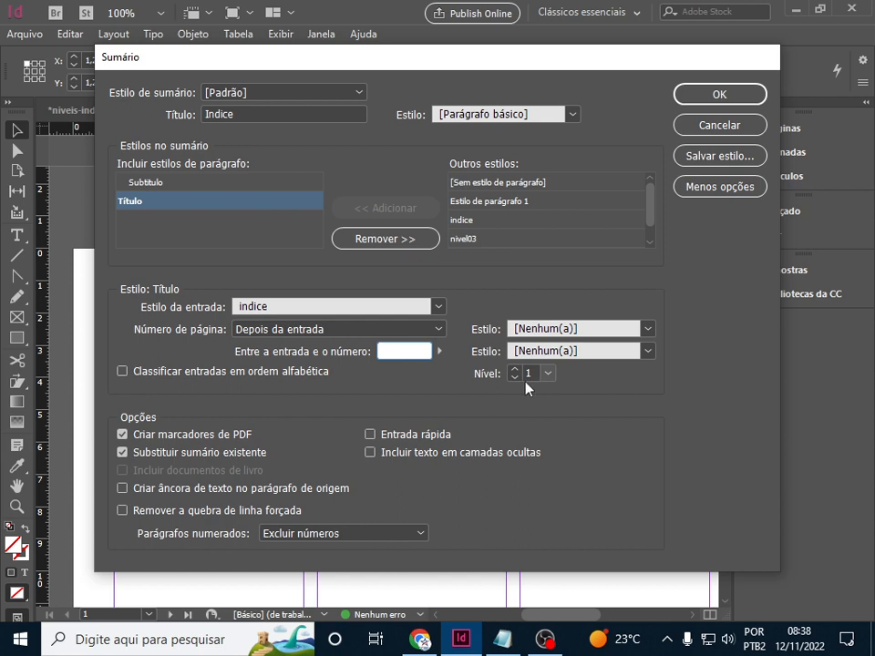
type("^t")
left_click(647, 329)
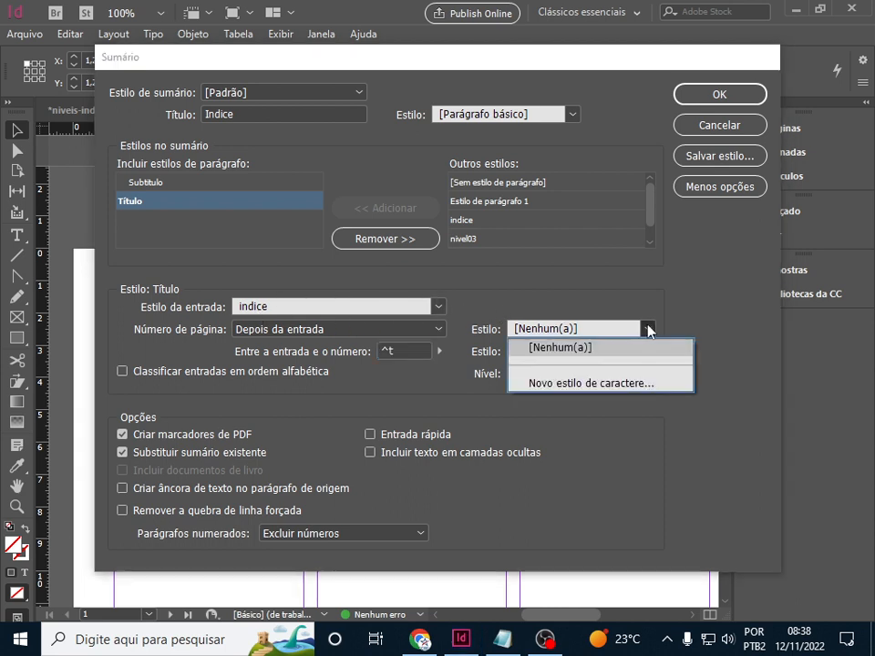
left_click(593, 349)
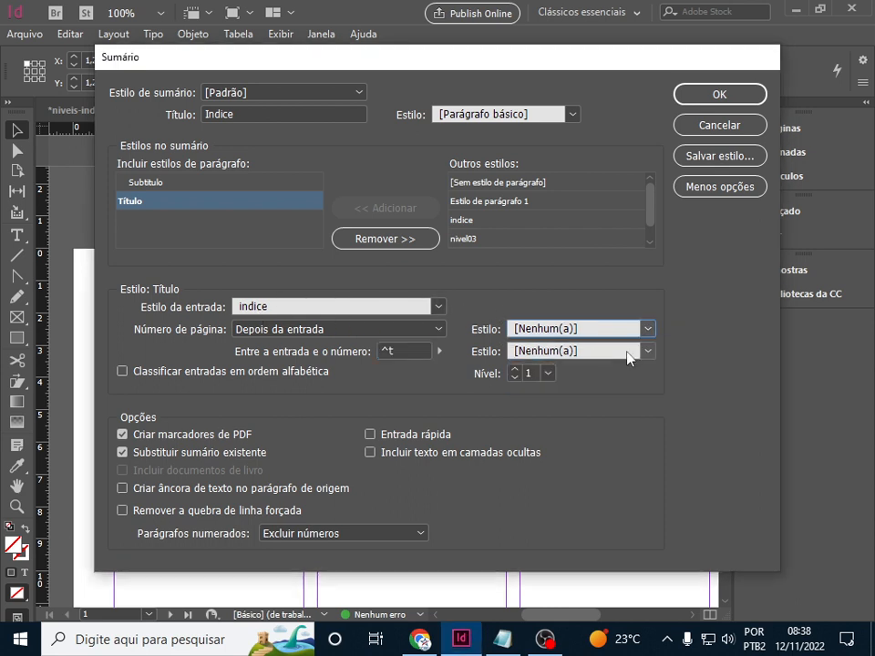
Set the Título entries to level 2 and the Subtitulo entries to level 1, and regenerate the table of contents.
left_click(515, 372)
left_click(179, 184)
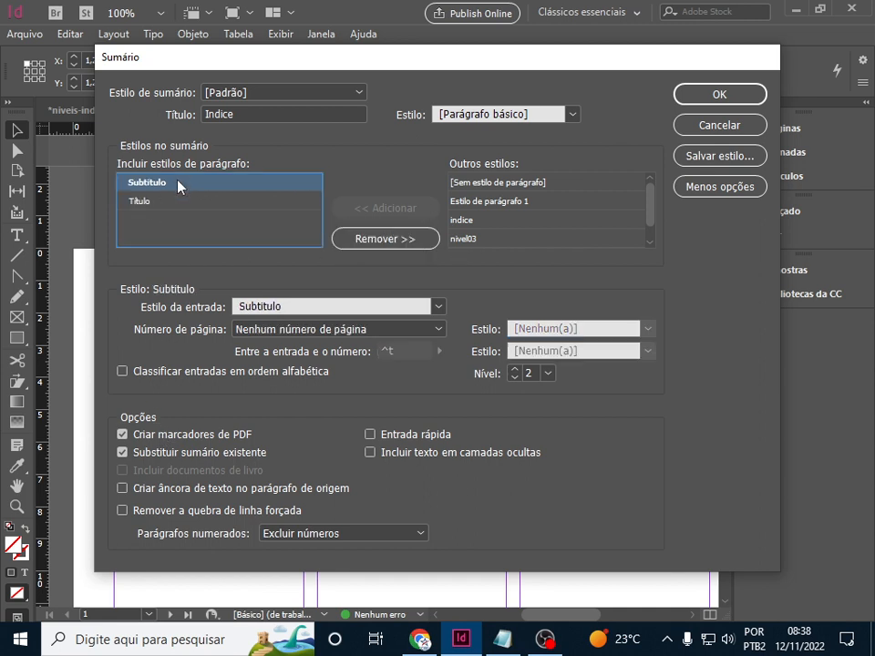
left_click(515, 378)
left_click(729, 96)
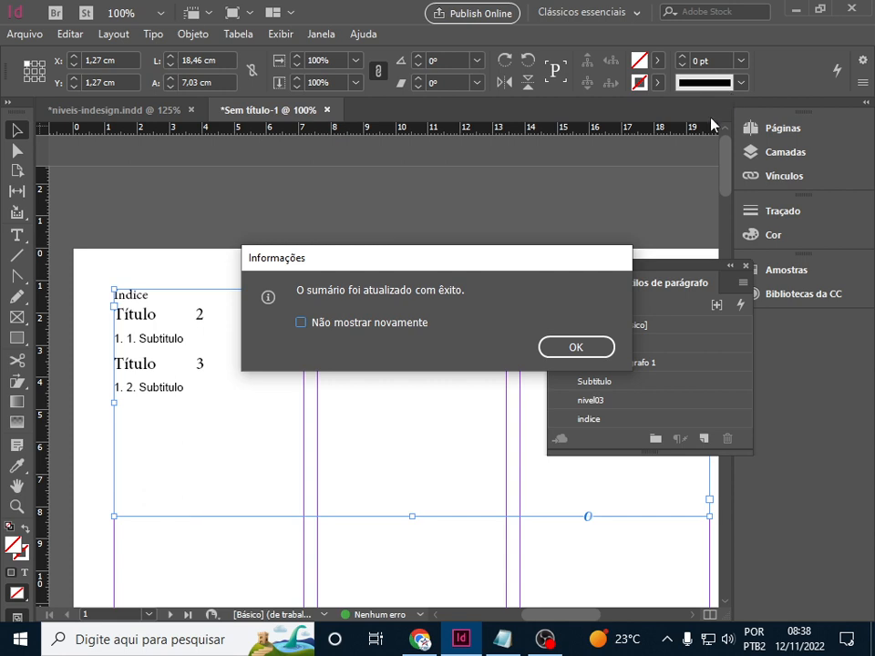
left_click(556, 347)
scroll(309, 347, "down", 3)
scroll(301, 345, "down", 13)
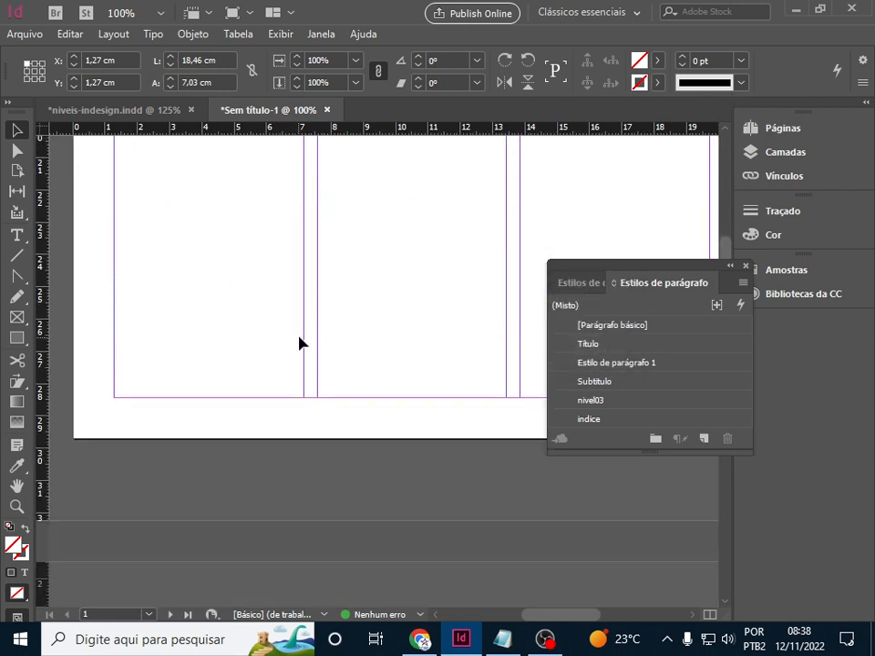
scroll(301, 344, "up", 15)
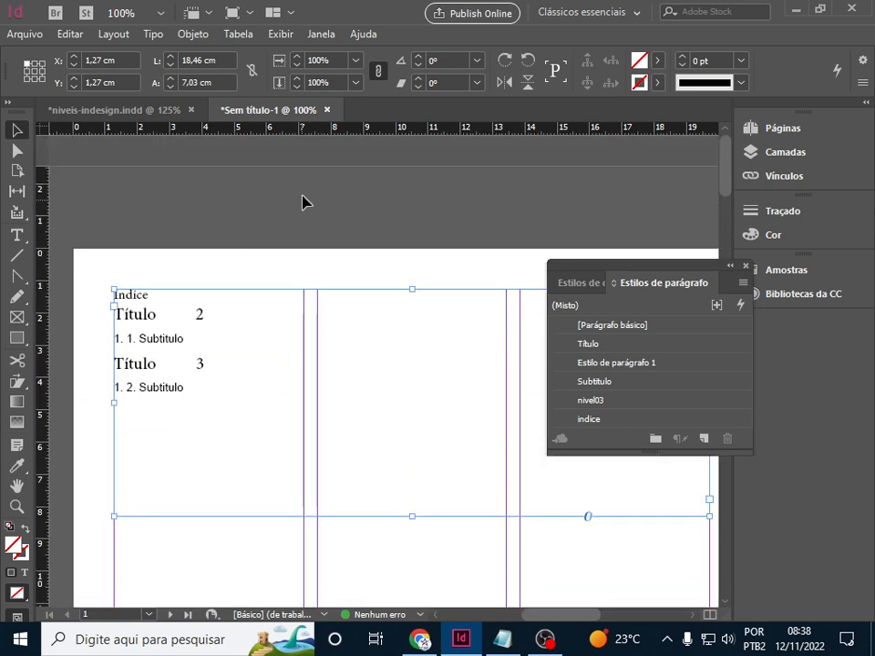
Reopen the table of contents settings.
left_click(112, 36)
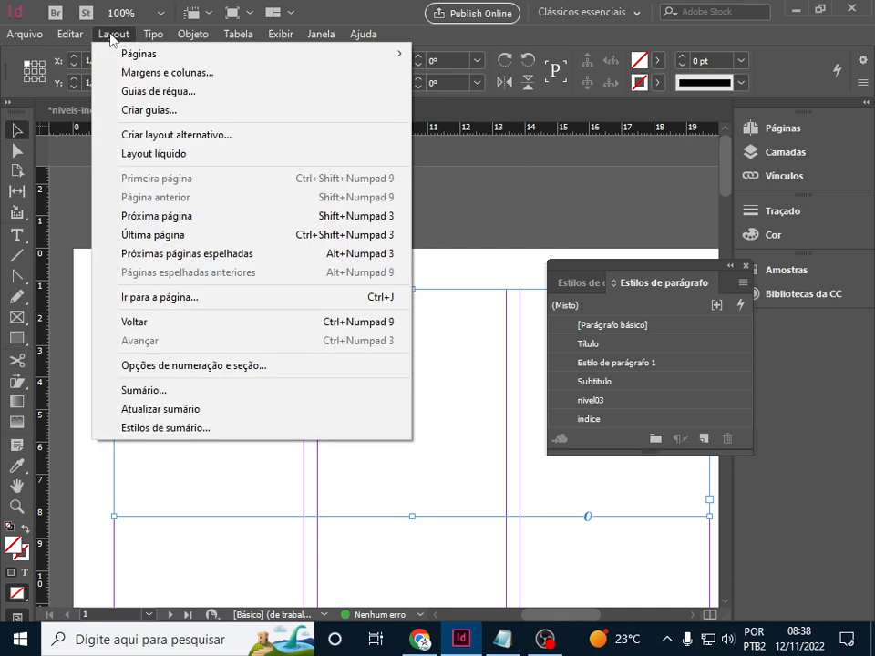
left_click(218, 402)
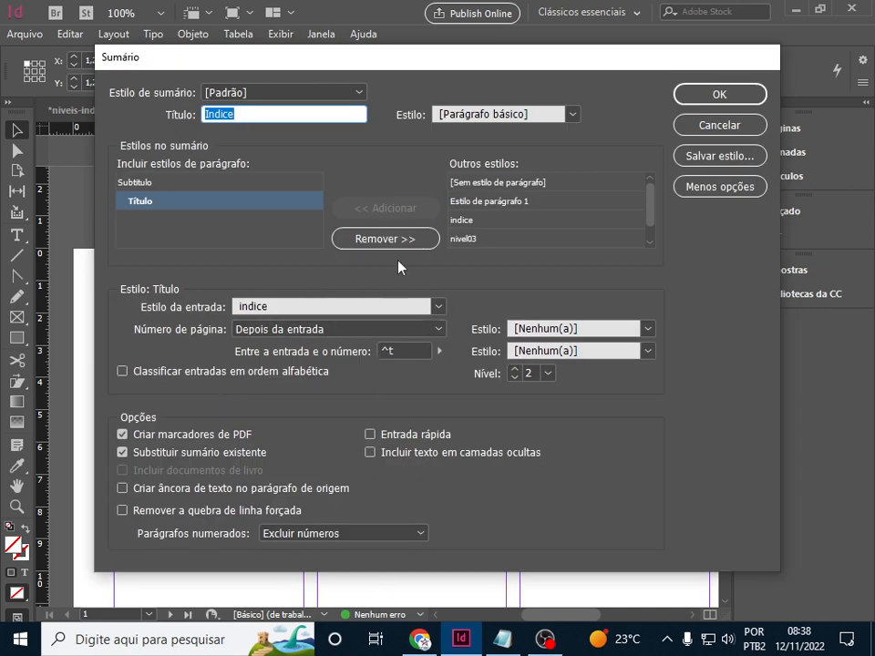
Try Antes da entrada as the page number position for the Título entries, and restore Depois da entrada.
left_click(439, 330)
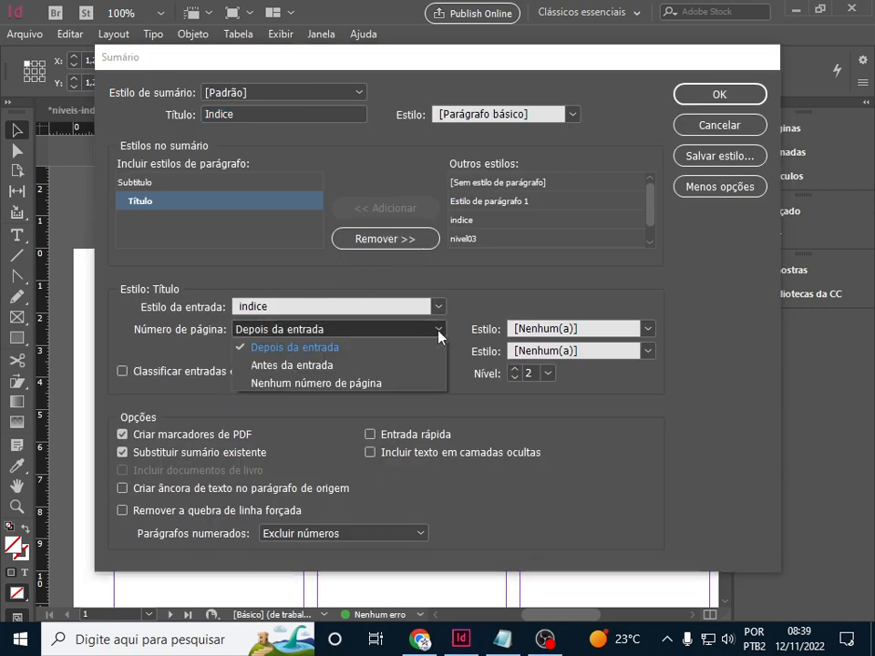
left_click(439, 334)
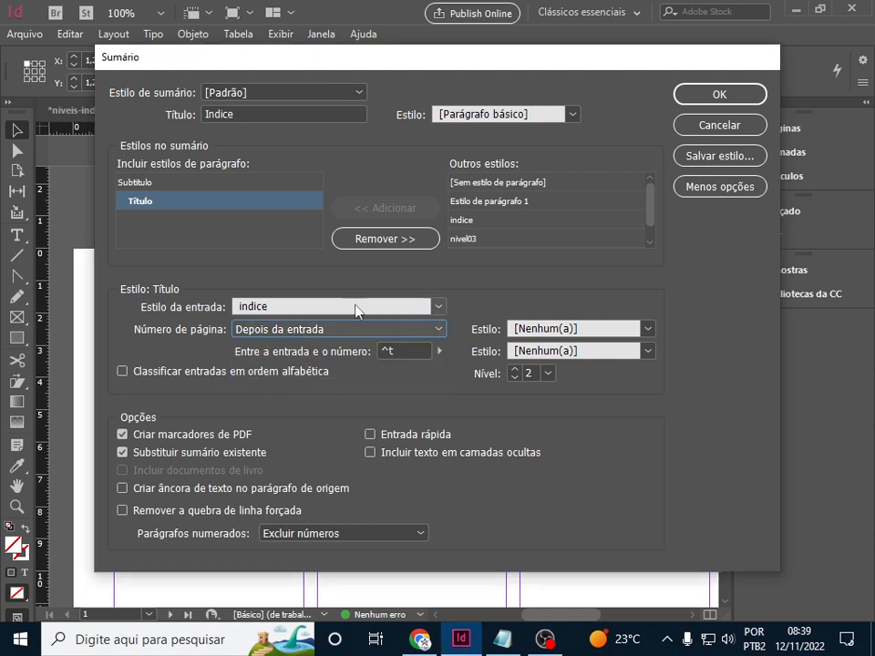
left_click(441, 332)
left_click(440, 332)
left_click(440, 331)
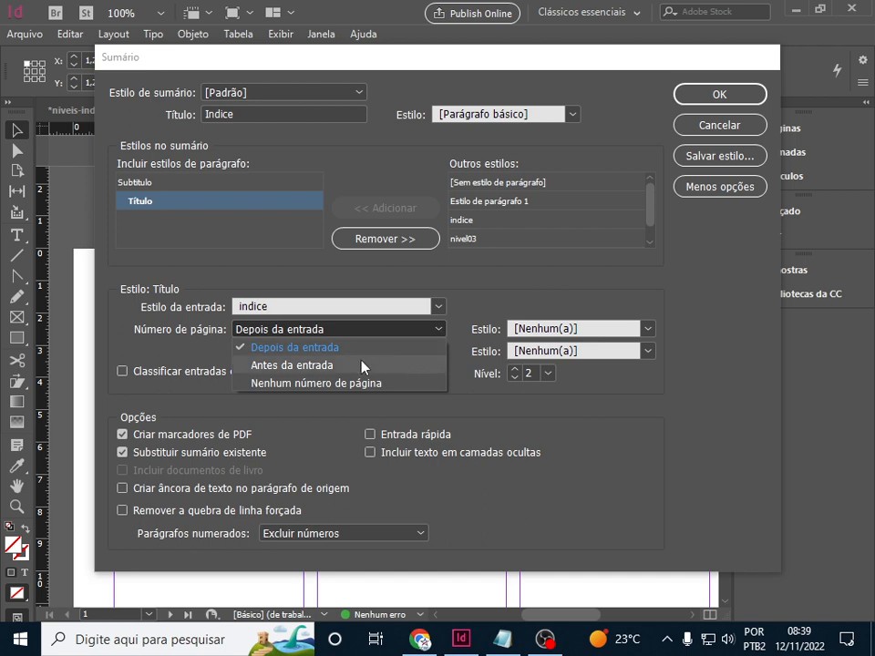
left_click(360, 347)
left_click(440, 330)
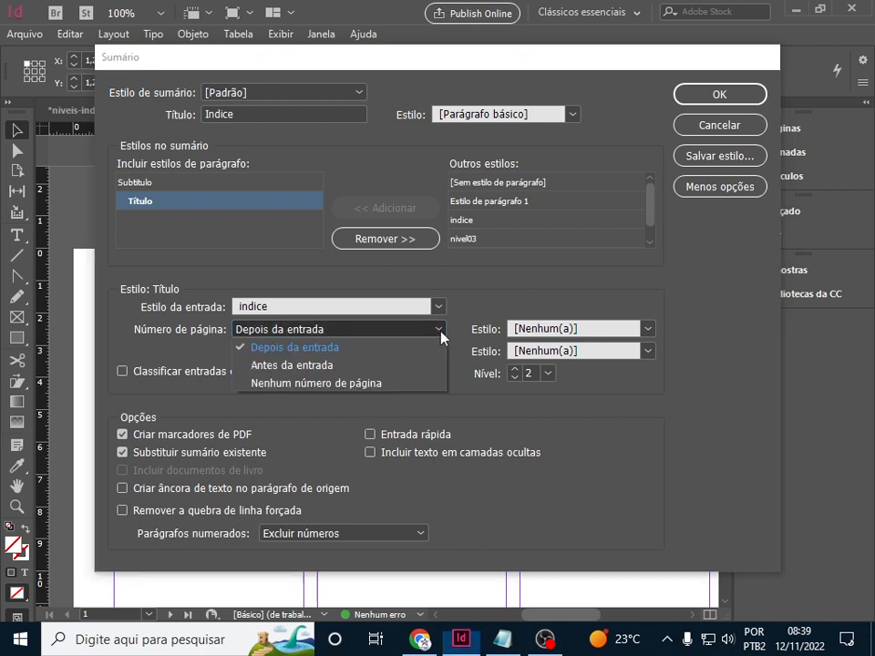
left_click(328, 364)
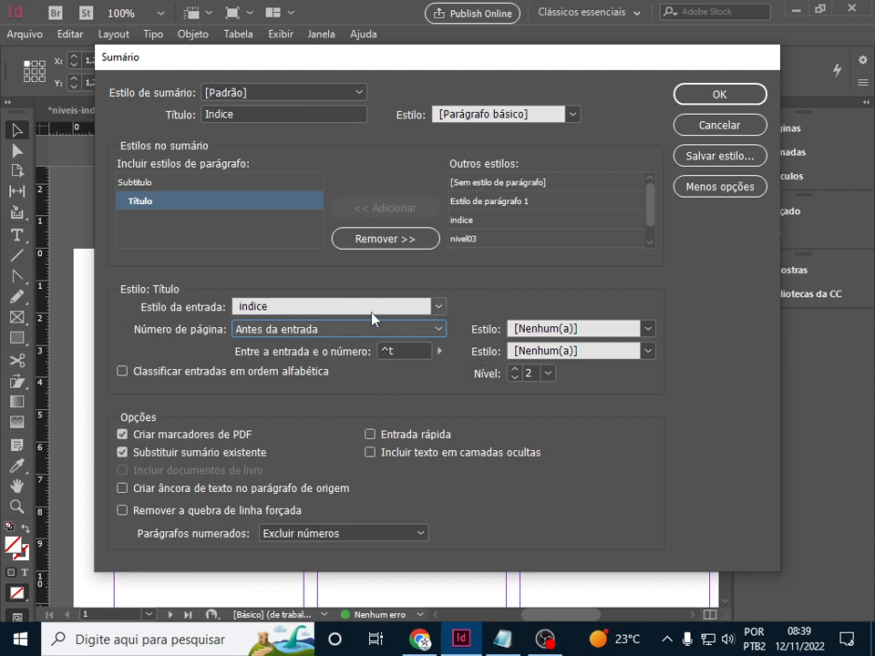
left_click(439, 330)
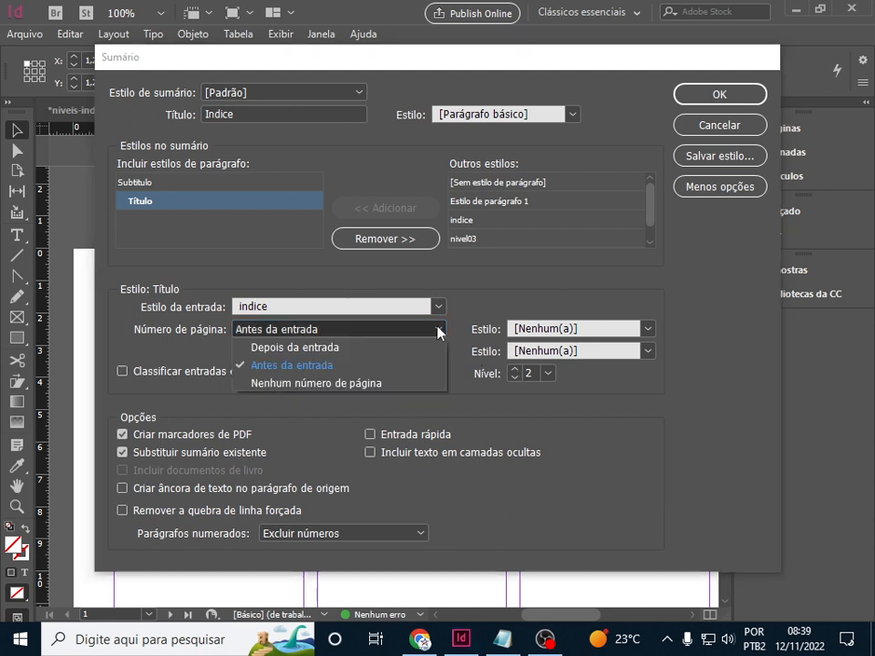
left_click(359, 353)
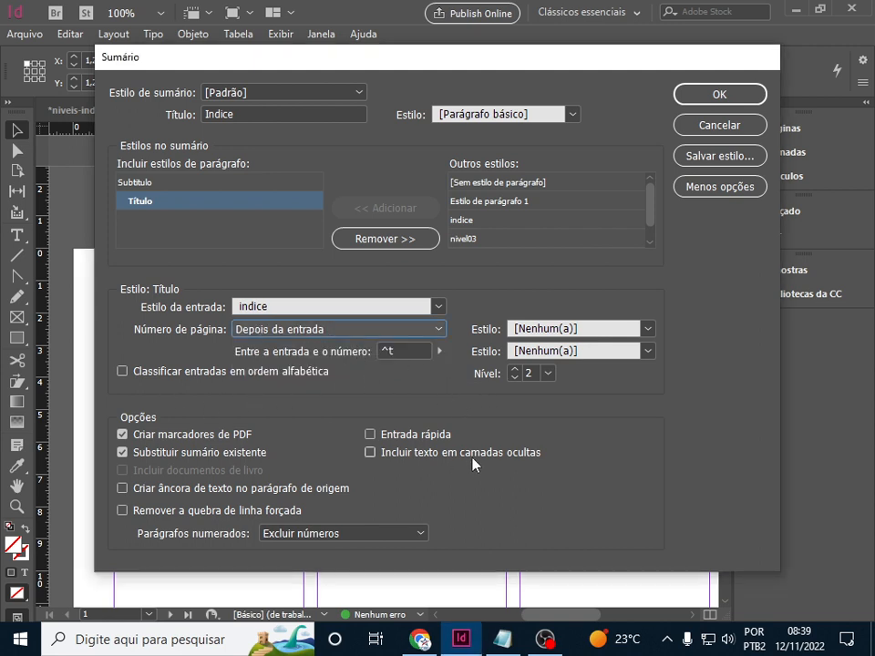
Set the page number of the Subtitulo entries to Depois da entrada and regenerate the table of contents.
left_click(148, 186)
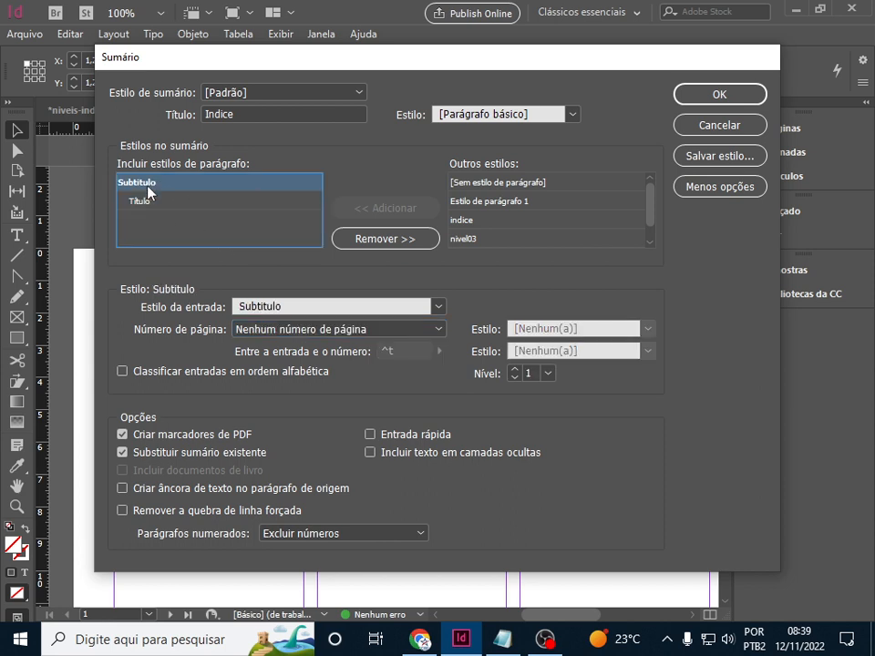
left_click(438, 329)
left_click(337, 349)
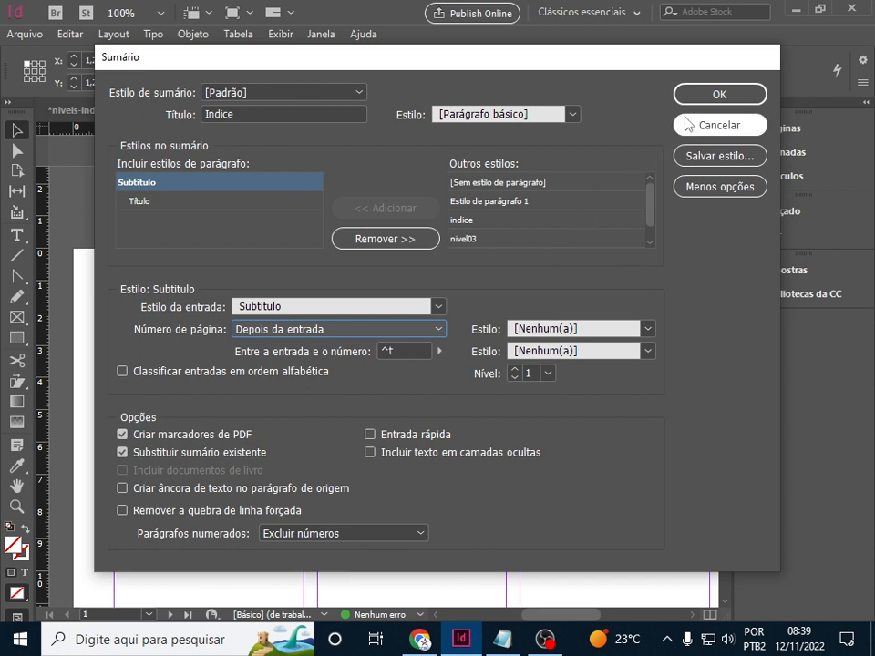
left_click(703, 97)
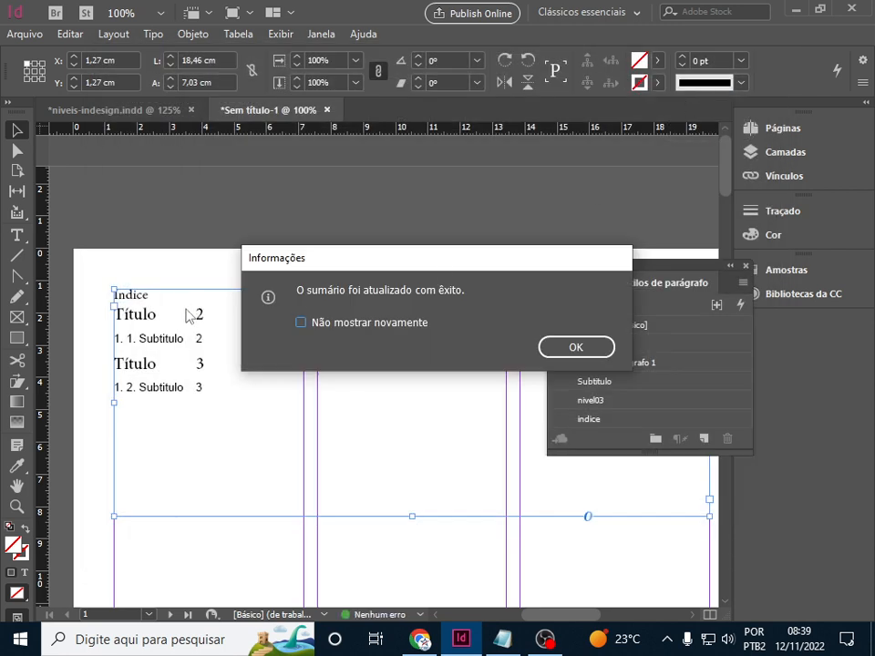
left_click(576, 347)
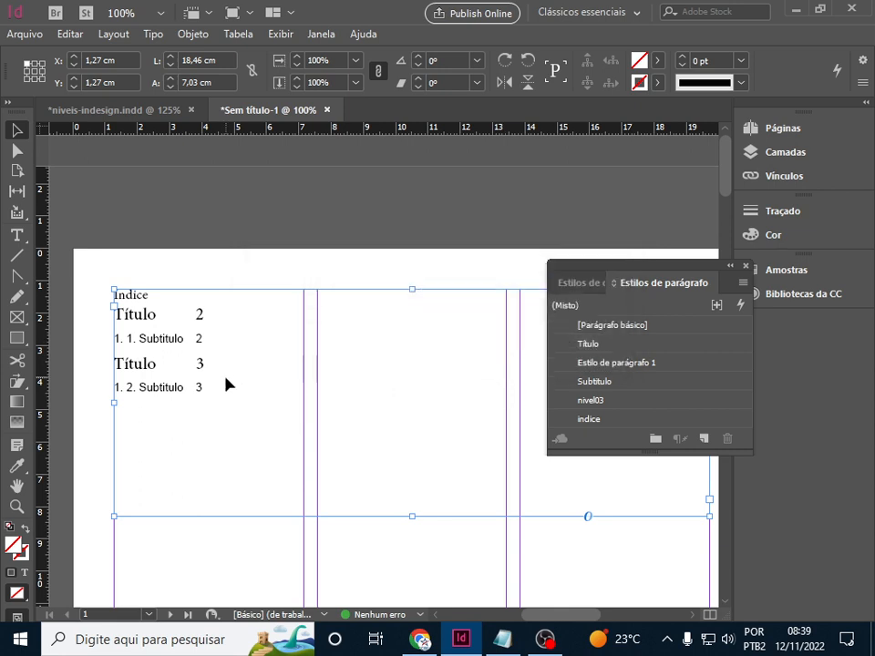
Look over the updated document and compare its table of contents with the index on page 1 of niveis-indesign.indd.
scroll(257, 357, "down", 5)
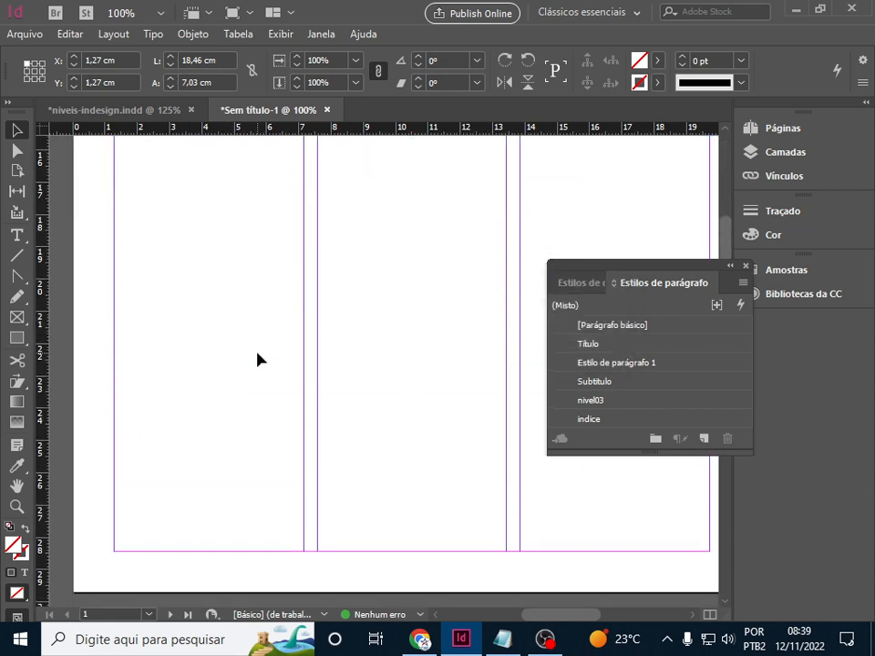
scroll(257, 359, "down", 2)
scroll(256, 358, "up", 8)
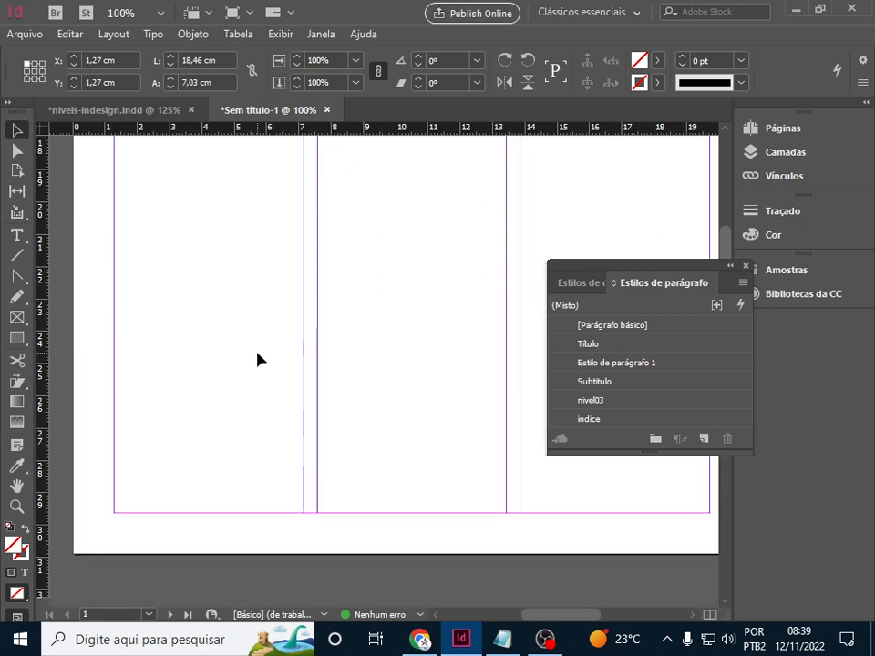
scroll(258, 360, "up", 4)
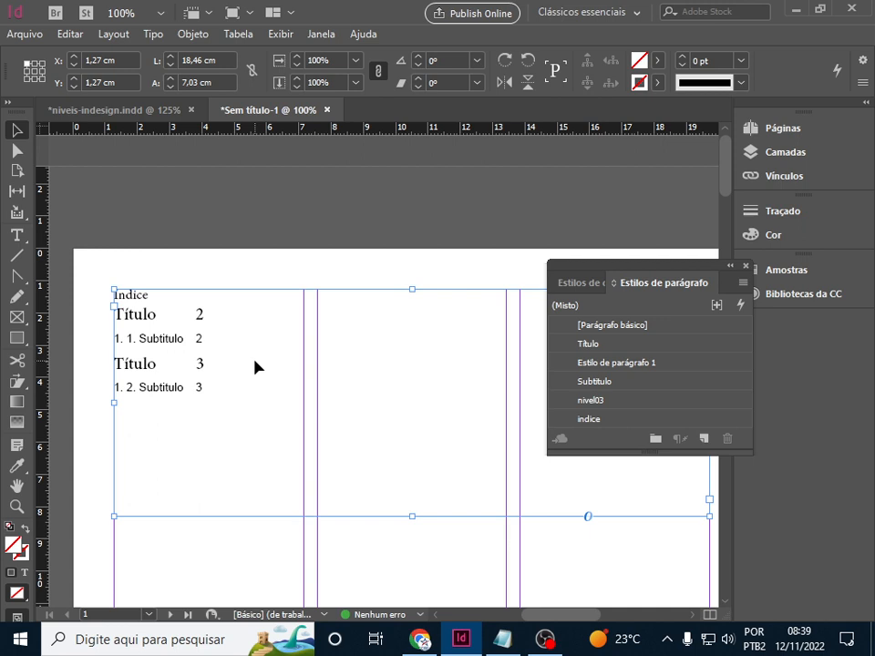
left_click(137, 110)
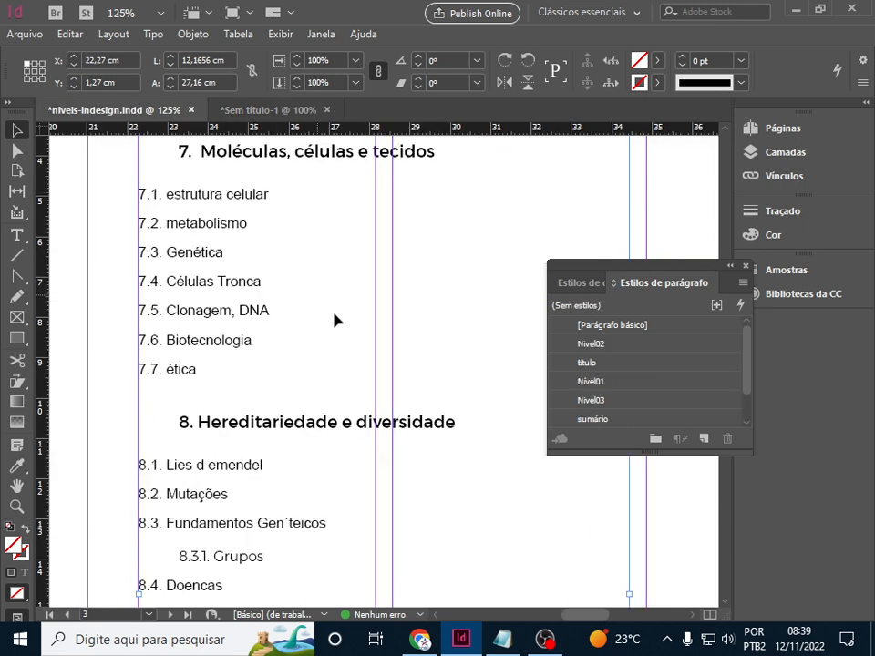
scroll(335, 320, "up", 15)
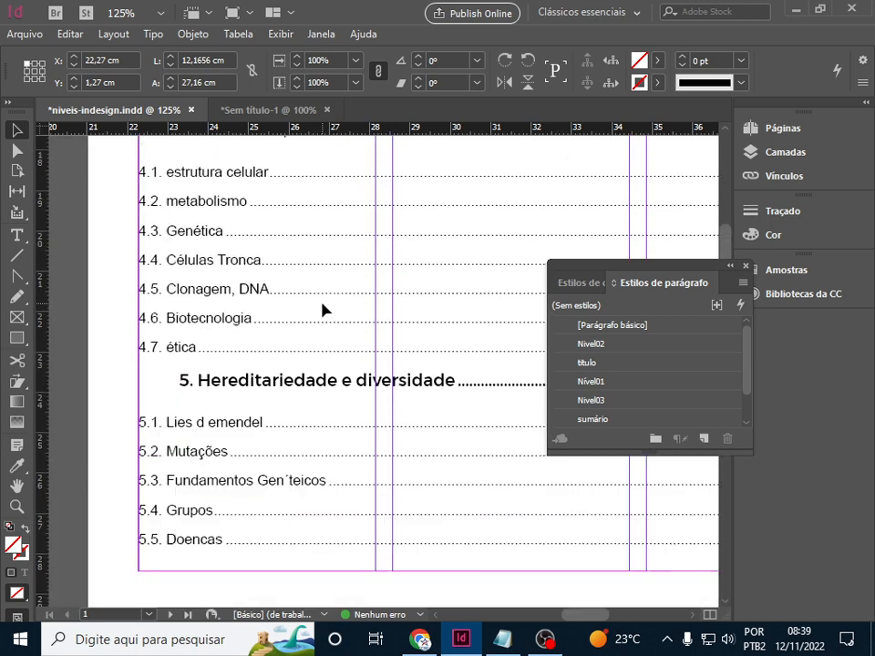
scroll(323, 311, "up", 10)
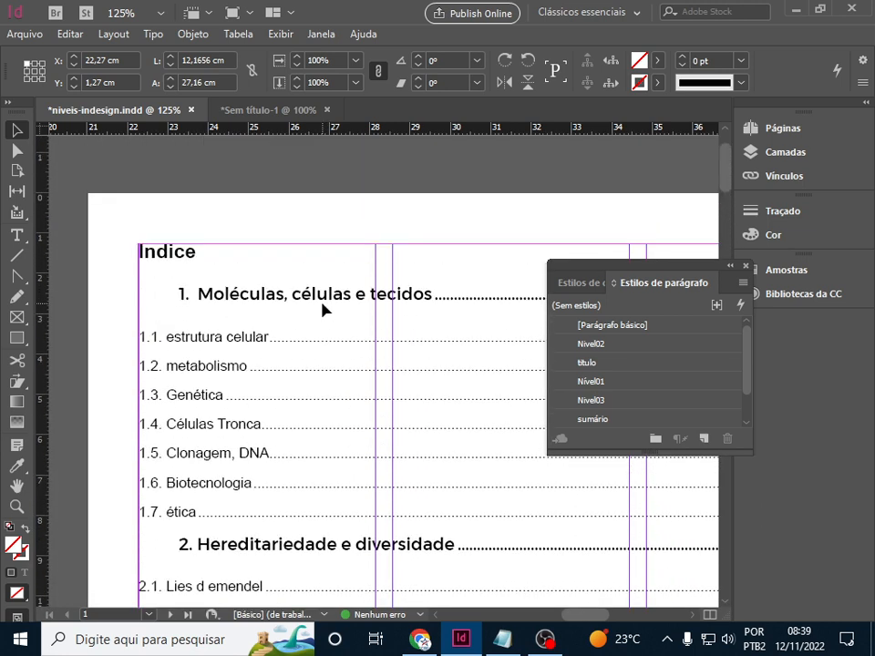
left_click(279, 111)
Apply the Título style to the table of contents title Indice, regenerate it and check the headings on the next page.
left_click(114, 34)
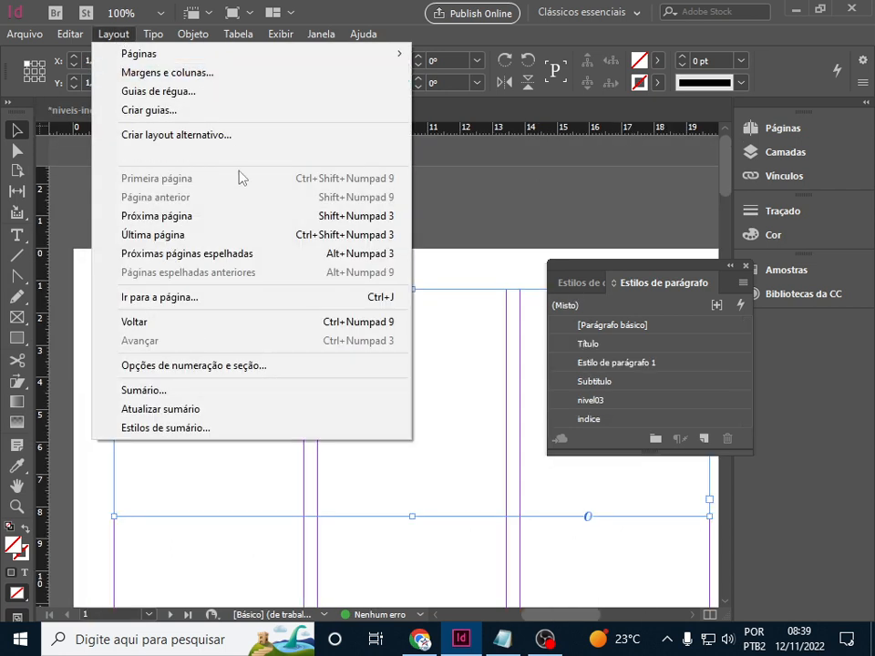
left_click(153, 391)
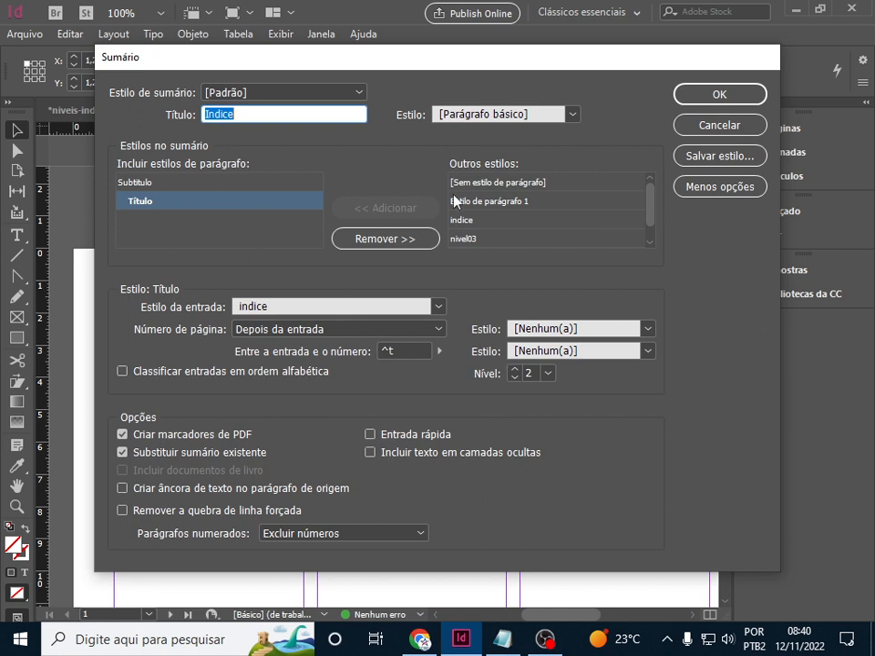
left_click(571, 114)
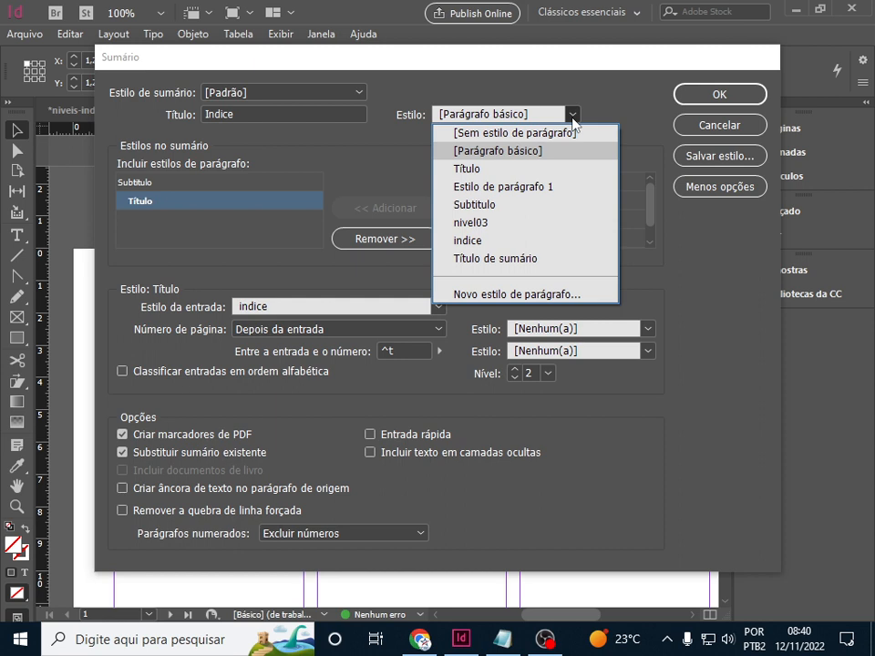
left_click(563, 171)
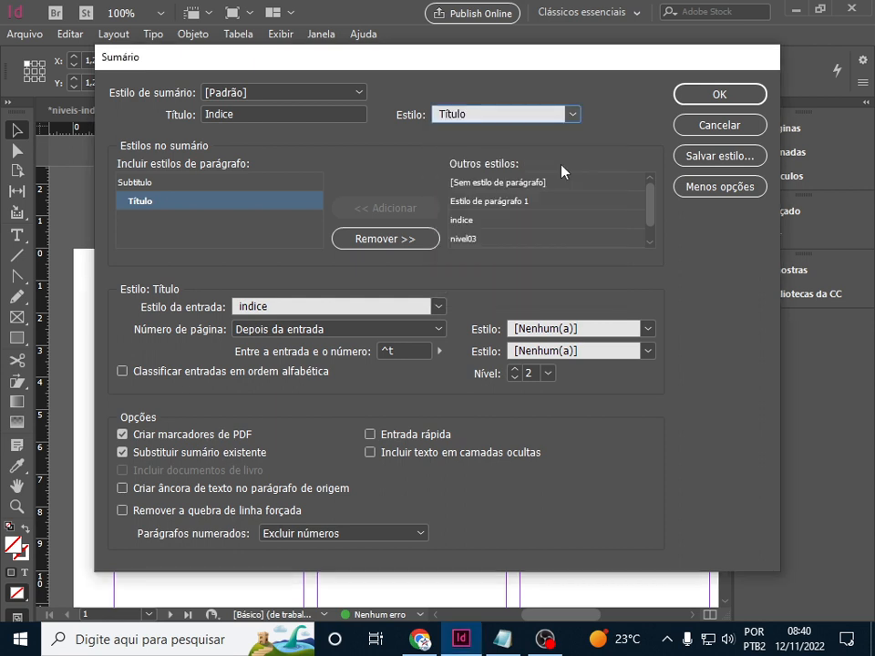
left_click(717, 97)
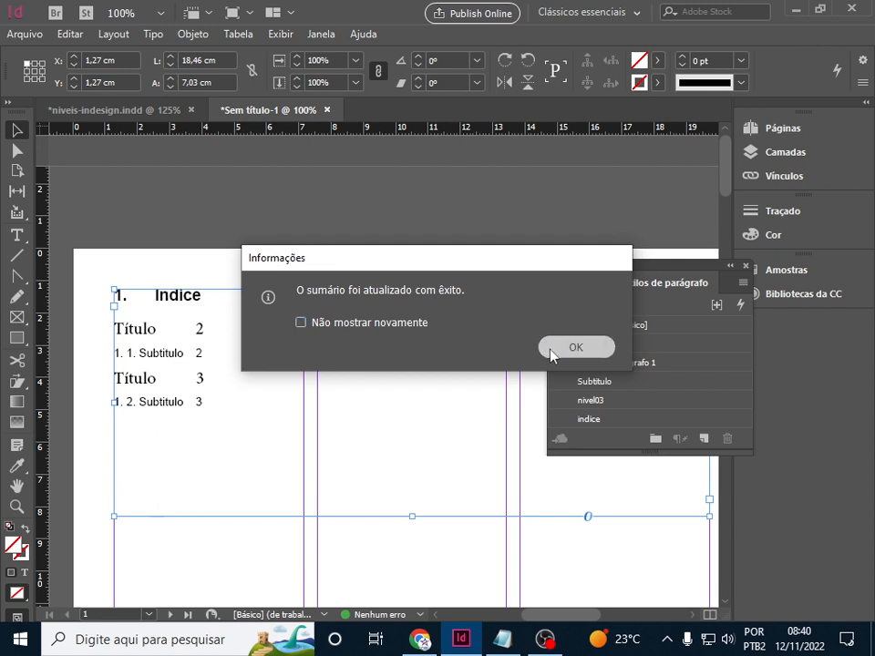
left_click(574, 348)
scroll(250, 313, "down", 6)
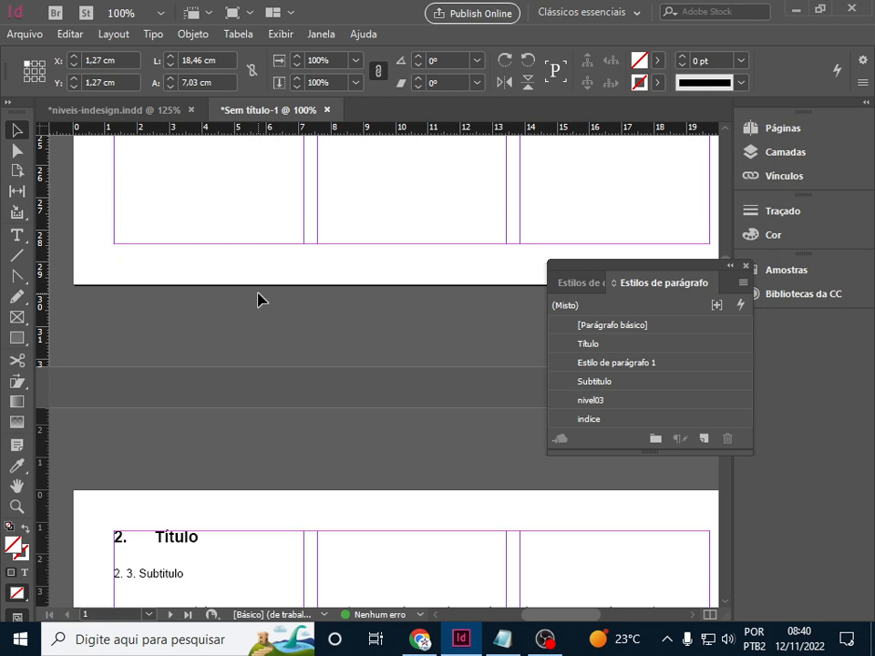
scroll(364, 235, "up", 10)
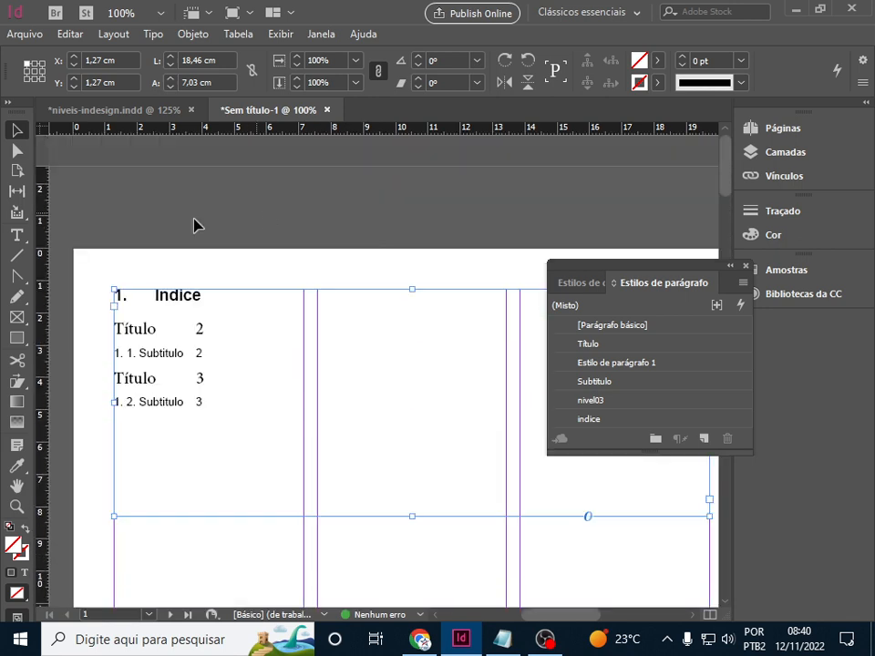
Set the entry style of both the Título and Subtitulo entries to [Parágrafo básico] and regenerate the table of contents.
left_click(100, 35)
left_click(194, 396)
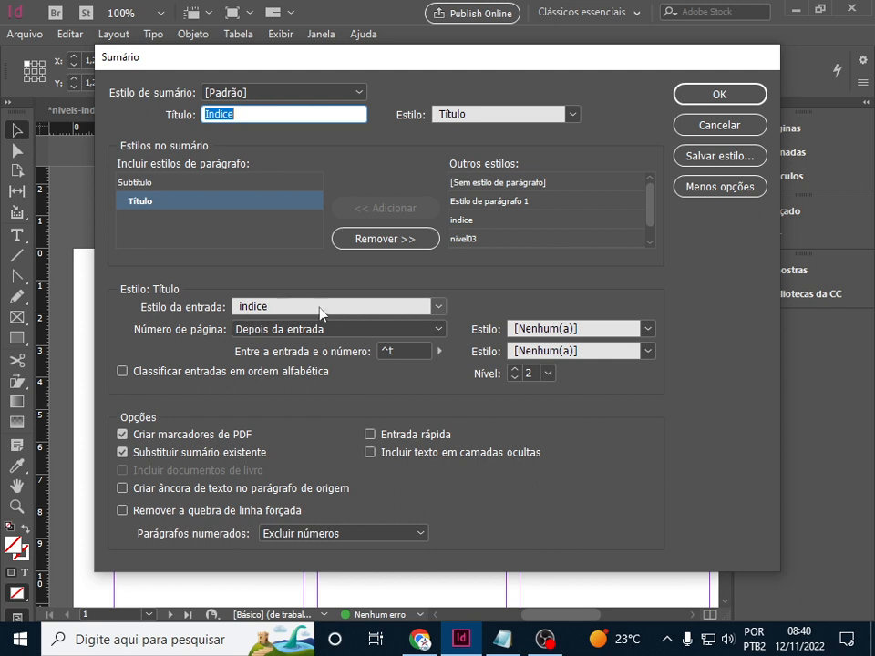
left_click(442, 309)
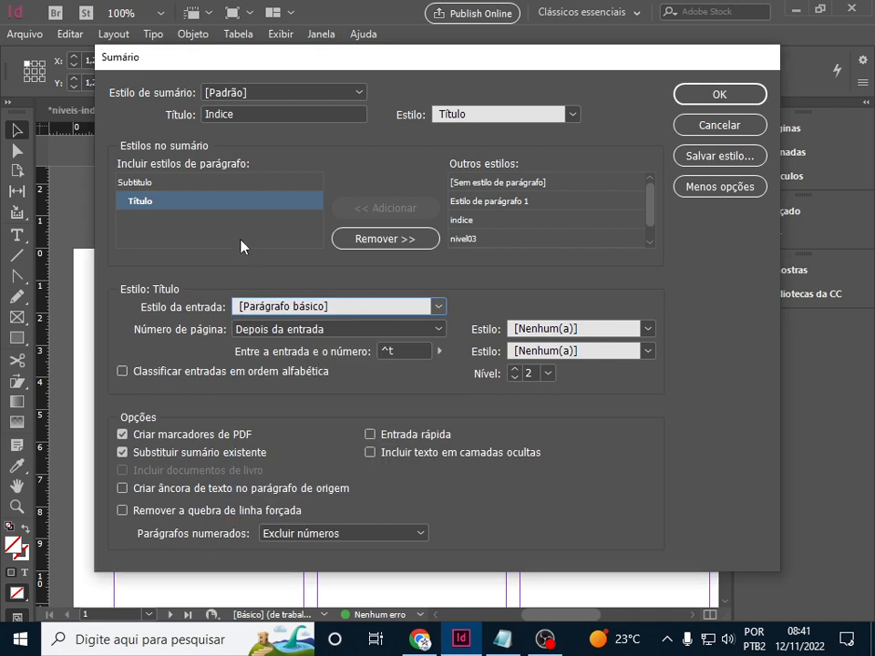
left_click(177, 186)
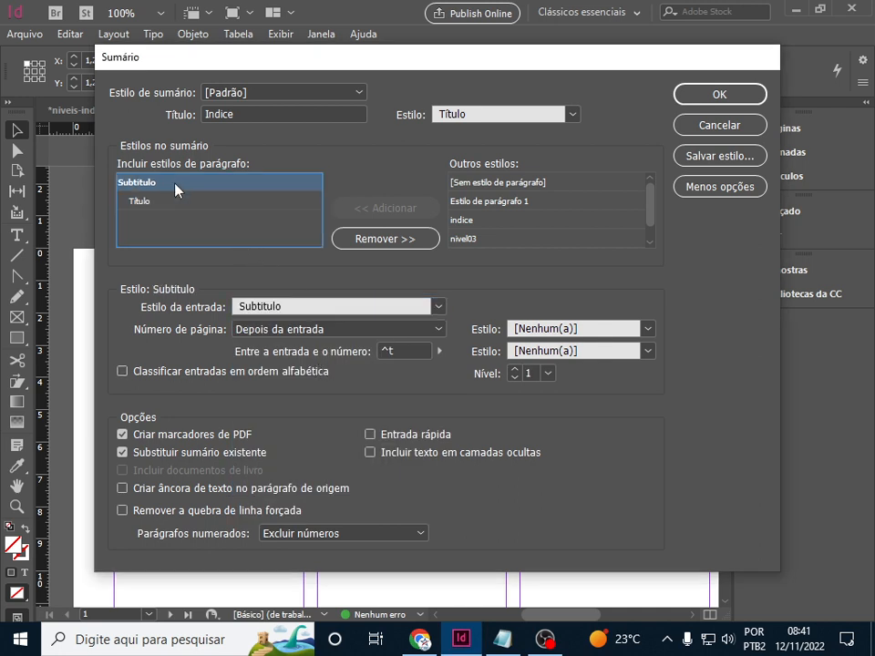
left_click(441, 330)
left_click(441, 330)
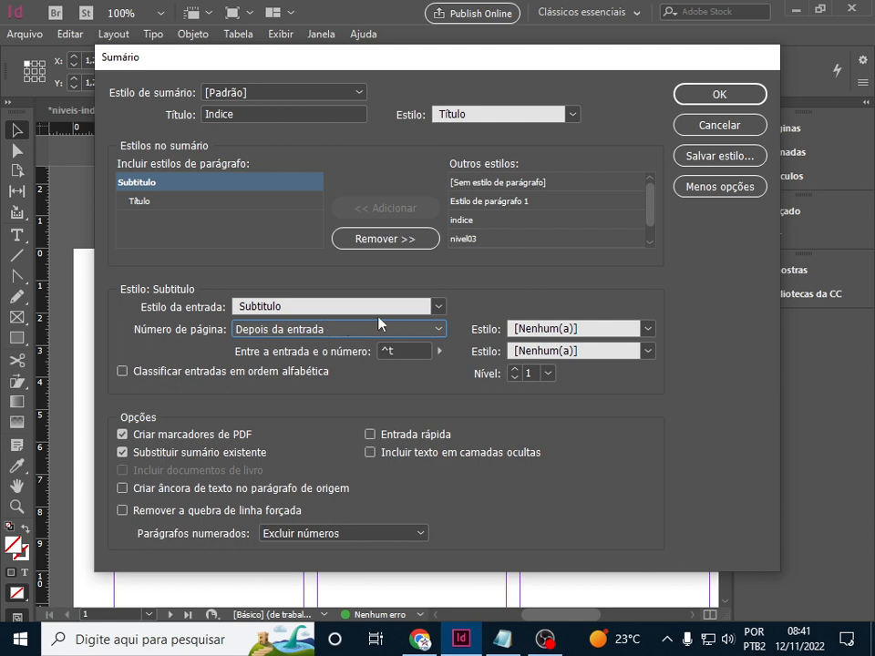
left_click(436, 312)
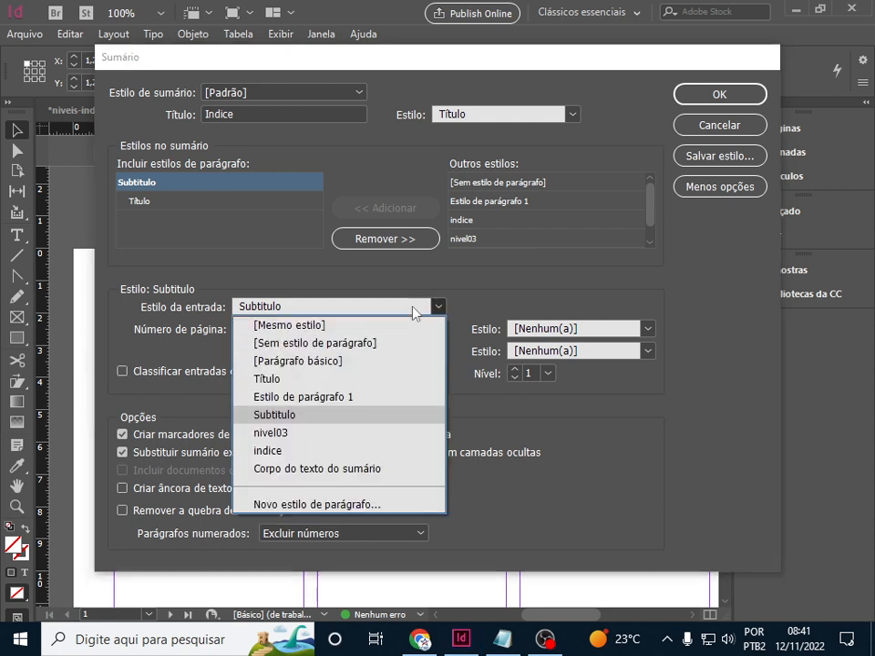
left_click(328, 361)
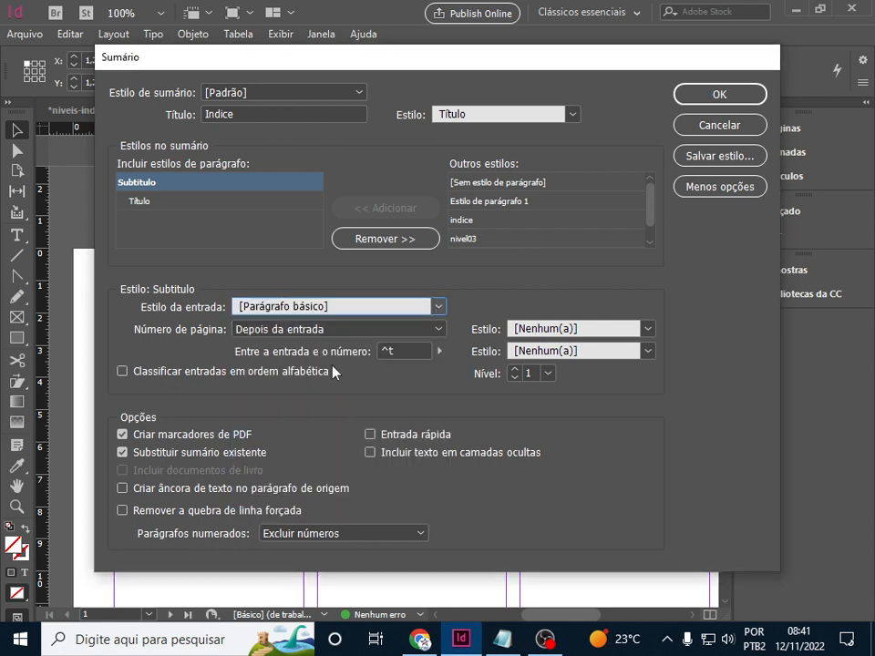
left_click(699, 101)
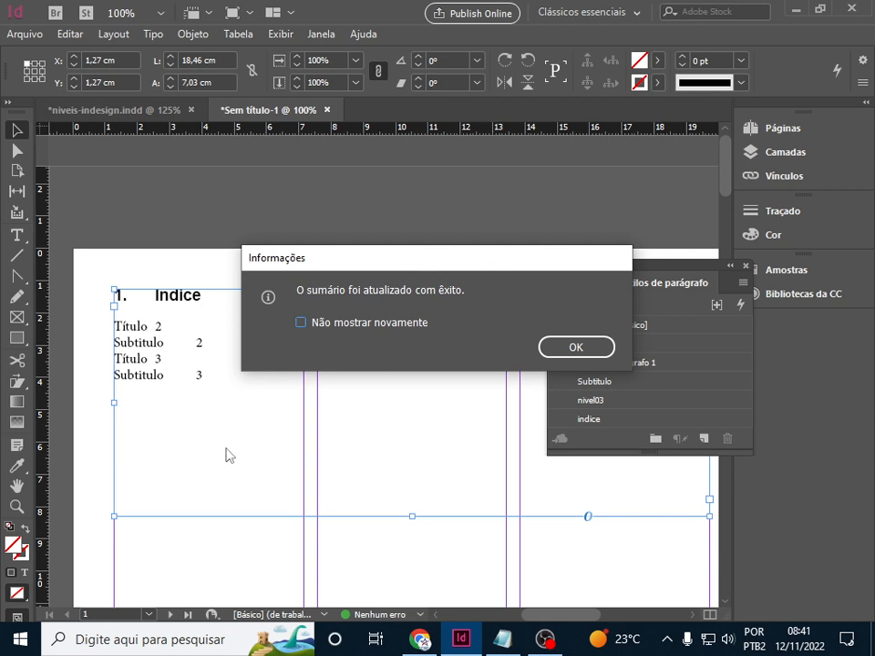
left_click(568, 348)
Check the heading numbering on pages 2 and 3 against the updated table of contents on page 1.
scroll(354, 394, "down", 10)
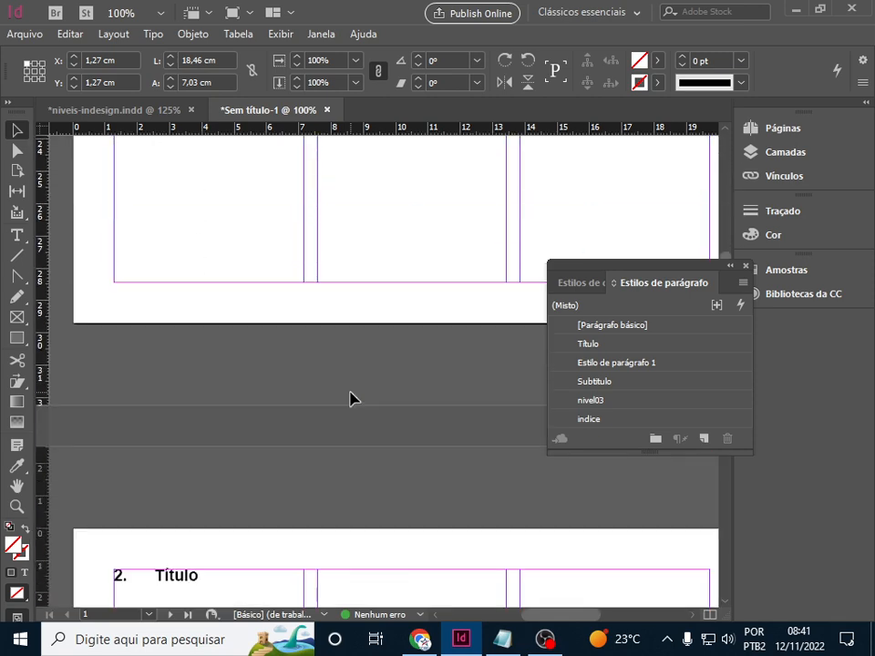
scroll(354, 399, "down", 11)
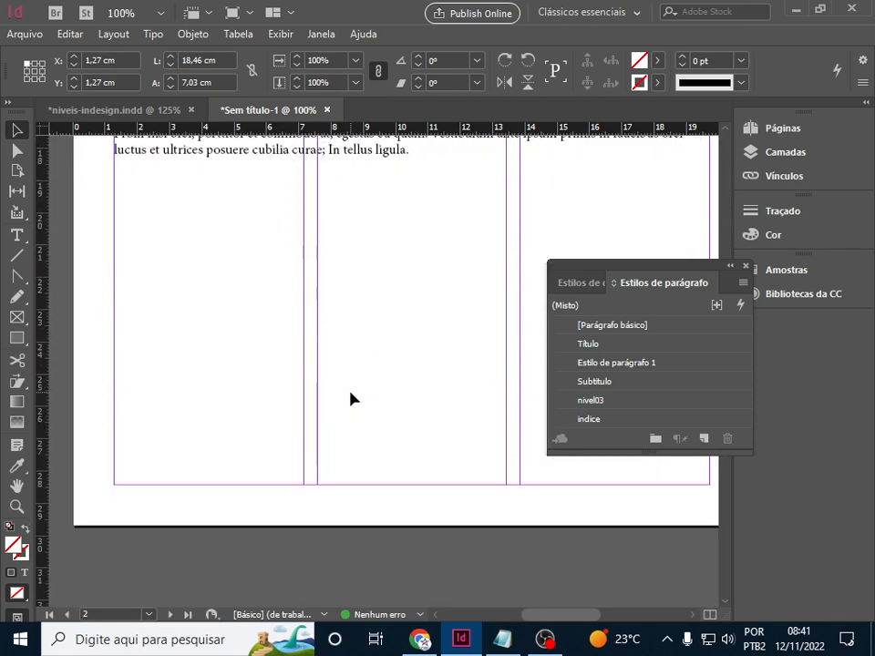
scroll(354, 398, "down", 3)
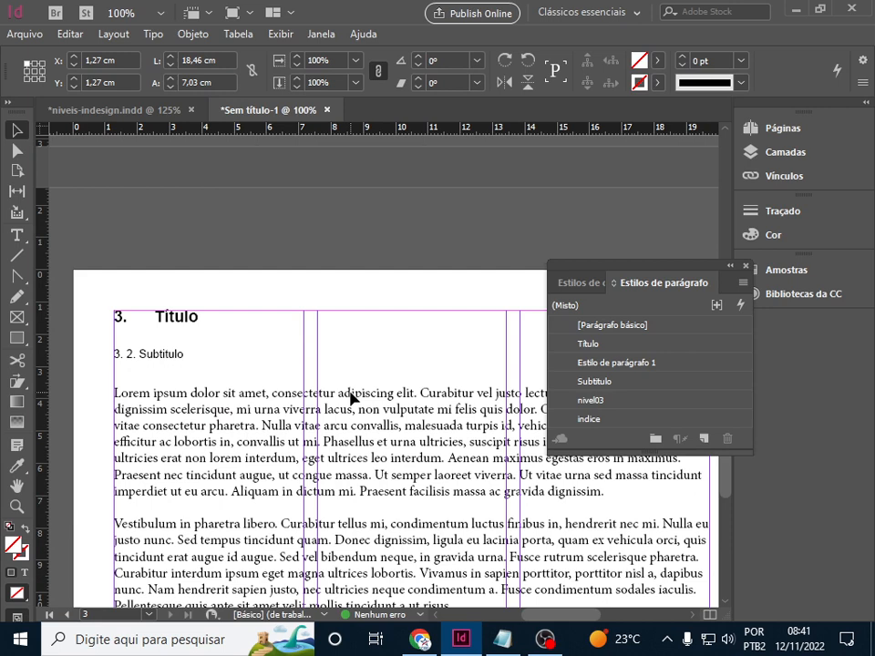
scroll(352, 398, "up", 15)
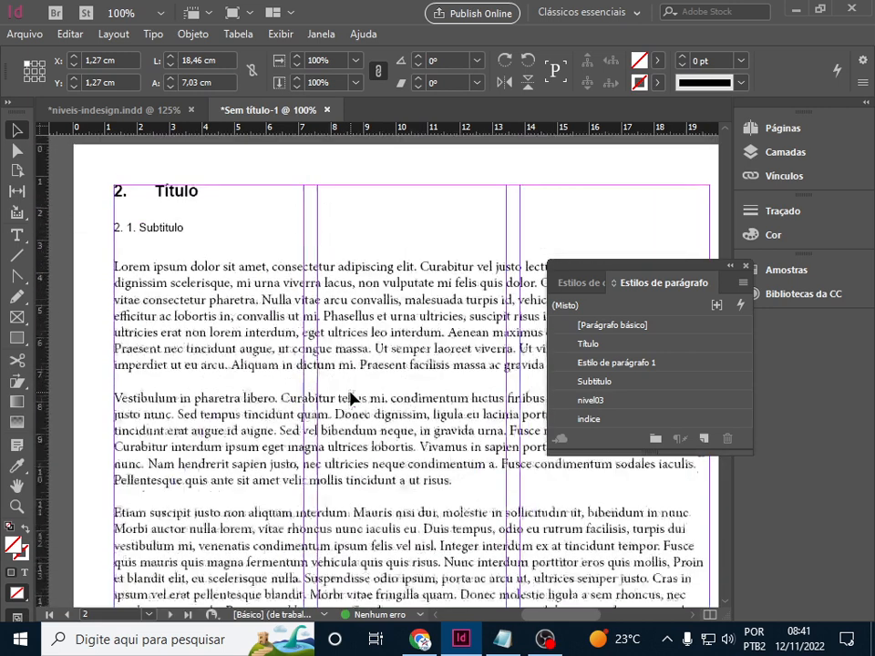
scroll(250, 358, "up", 14)
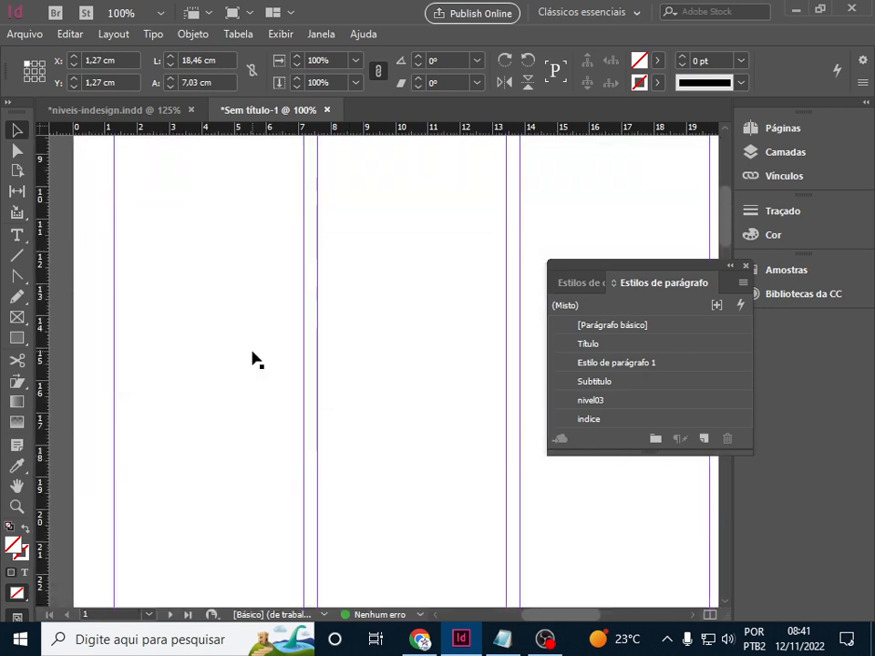
scroll(255, 360, "up", 1)
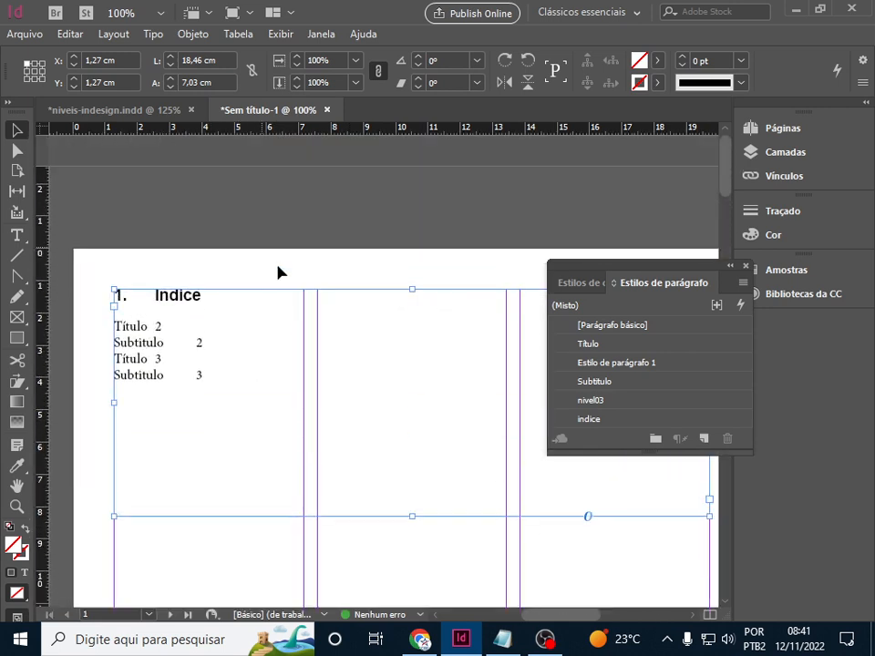
Try [Sem estilo de parágrafo] as the style of the table of contents title Indice and regenerate it.
left_click(119, 37)
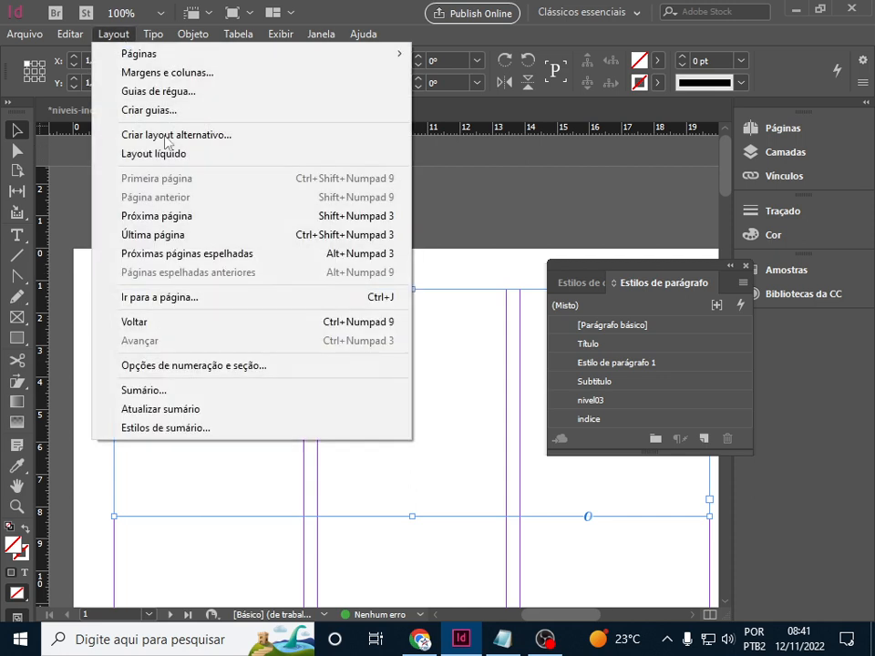
left_click(209, 392)
left_click(573, 114)
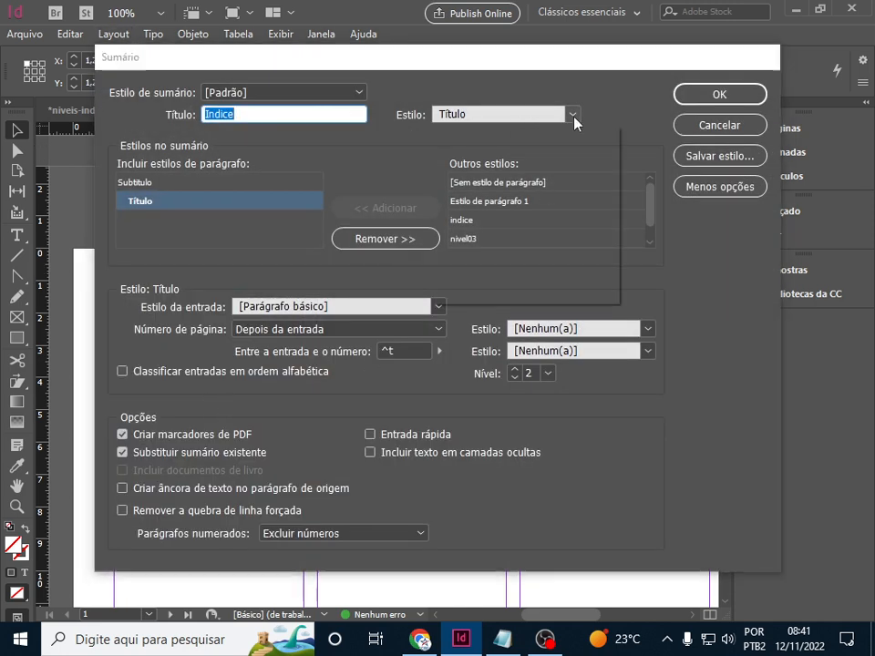
left_click(516, 133)
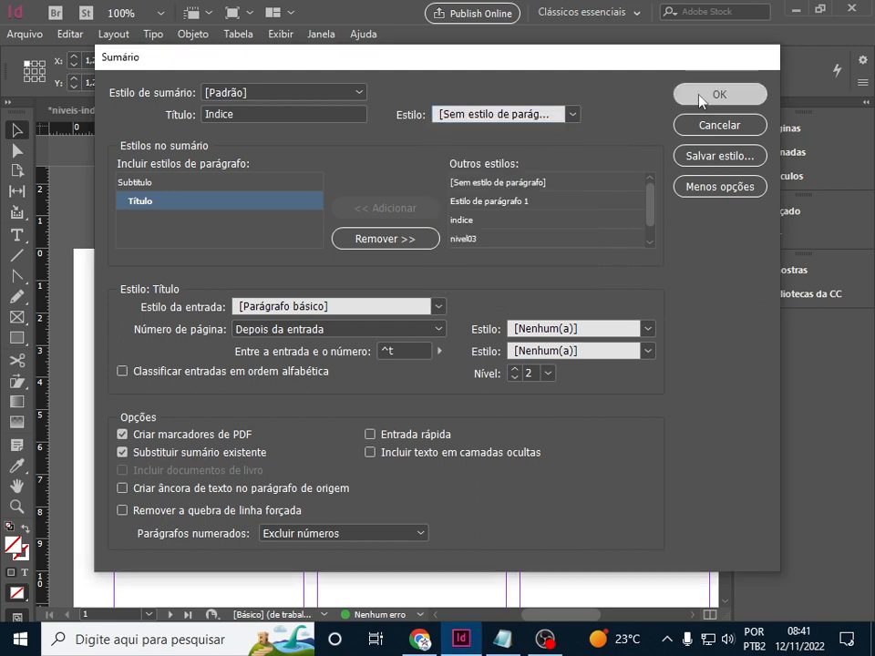
left_click(719, 94)
left_click(579, 345)
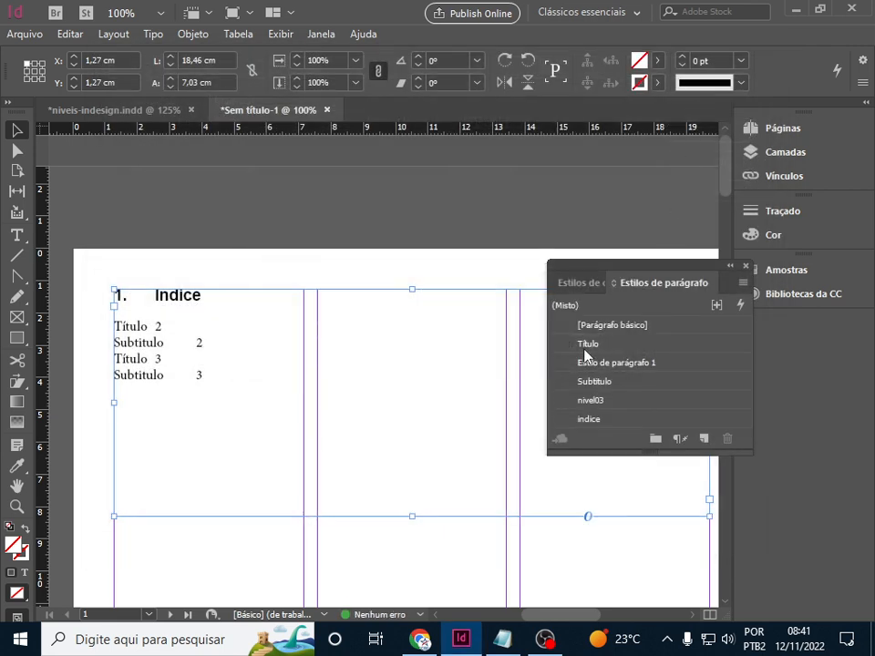
Set the style of the Indice title to [Parágrafo básico], regenerate the table of contents and check the heading numbering on page 2.
left_click(115, 33)
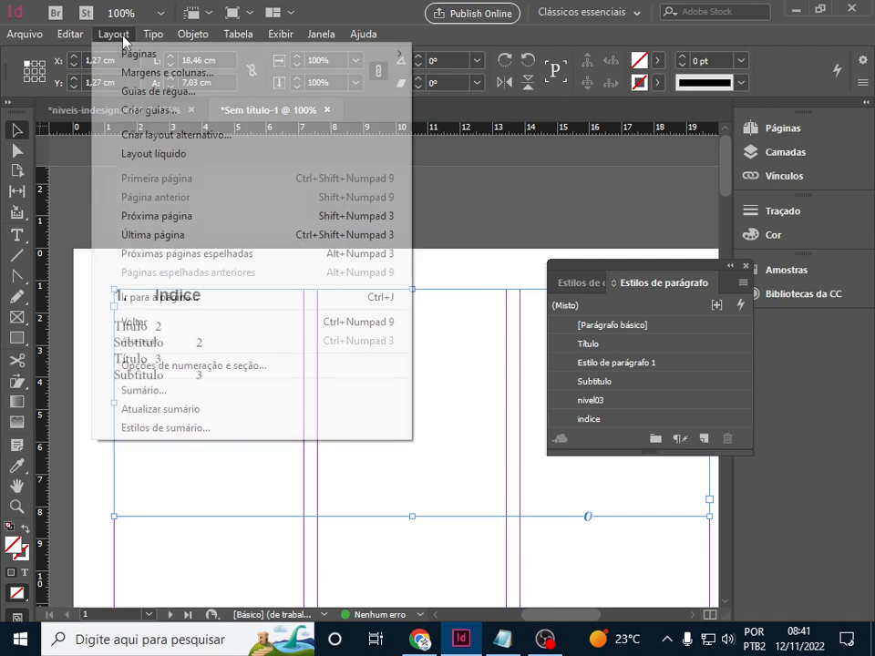
left_click(215, 389)
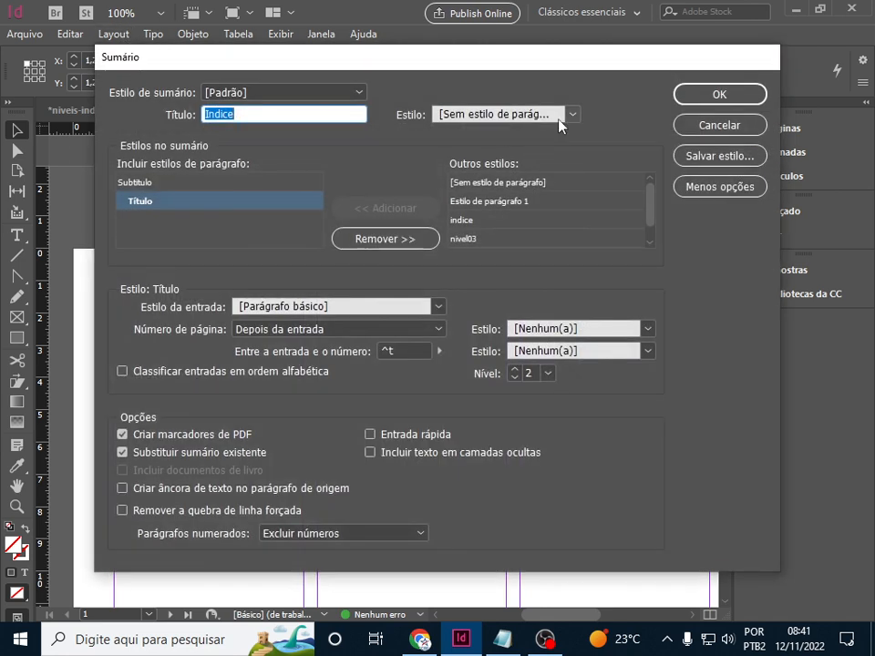
left_click(559, 122)
left_click(564, 150)
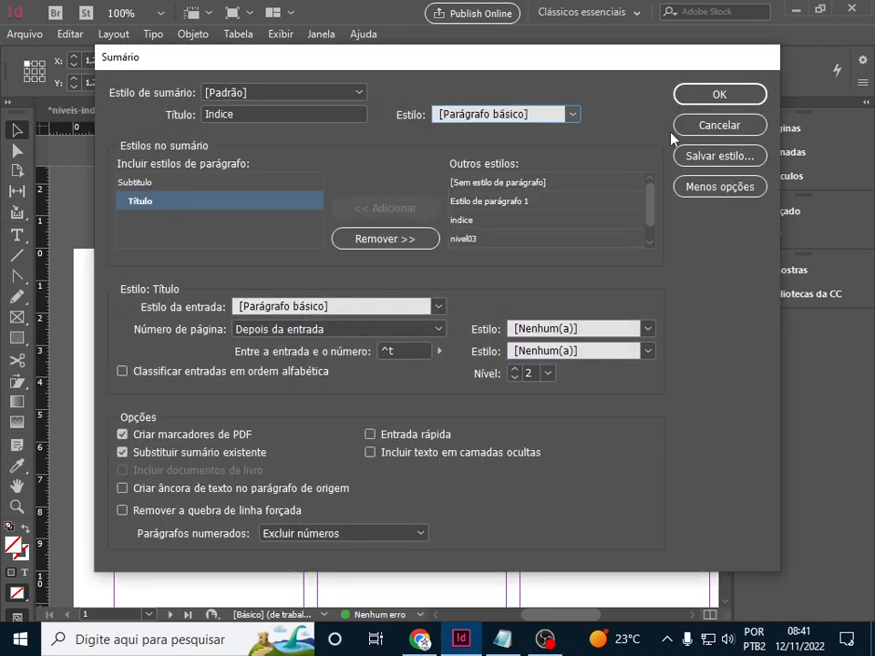
left_click(711, 97)
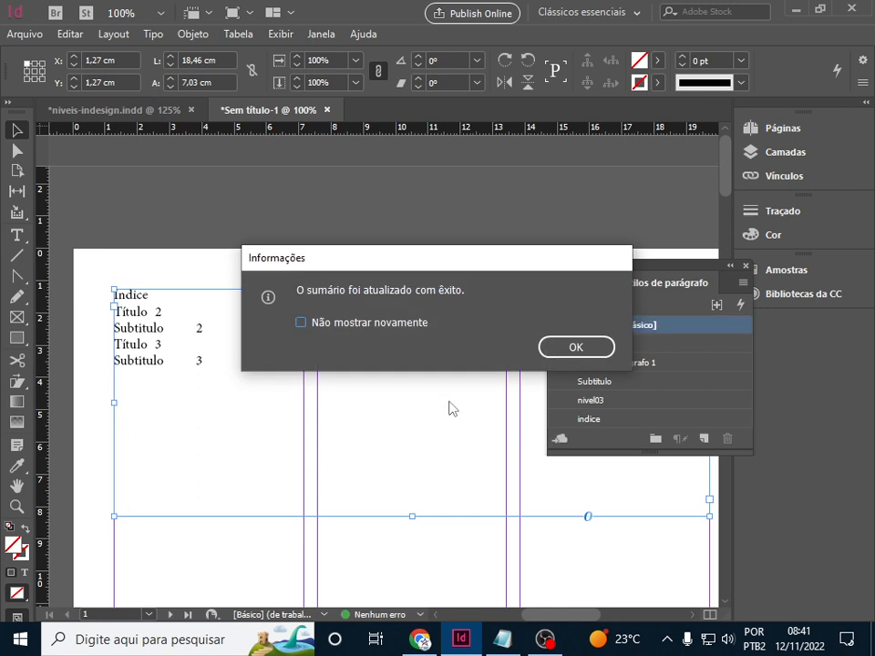
left_click(572, 347)
scroll(308, 421, "down", 3)
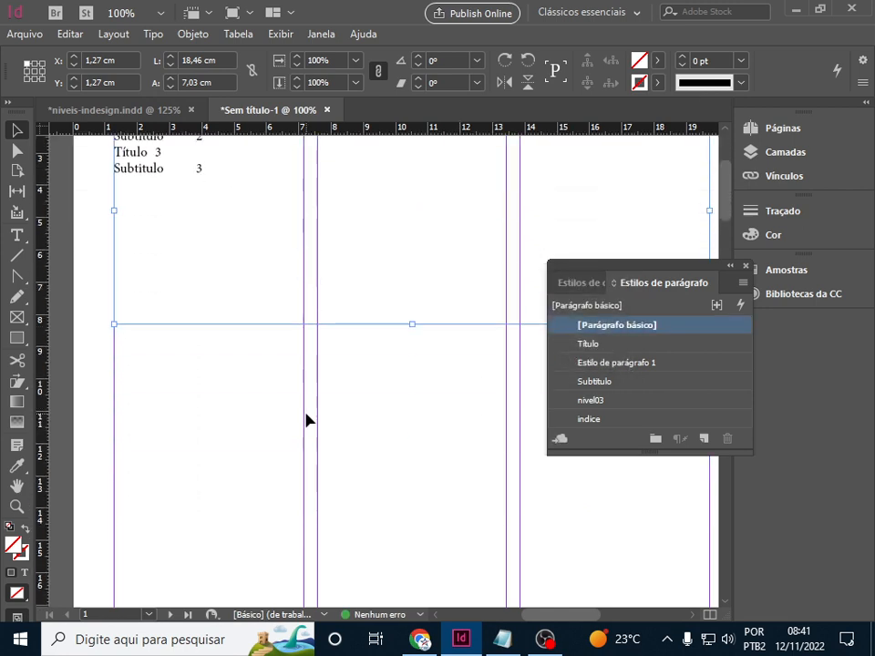
scroll(308, 420, "down", 10)
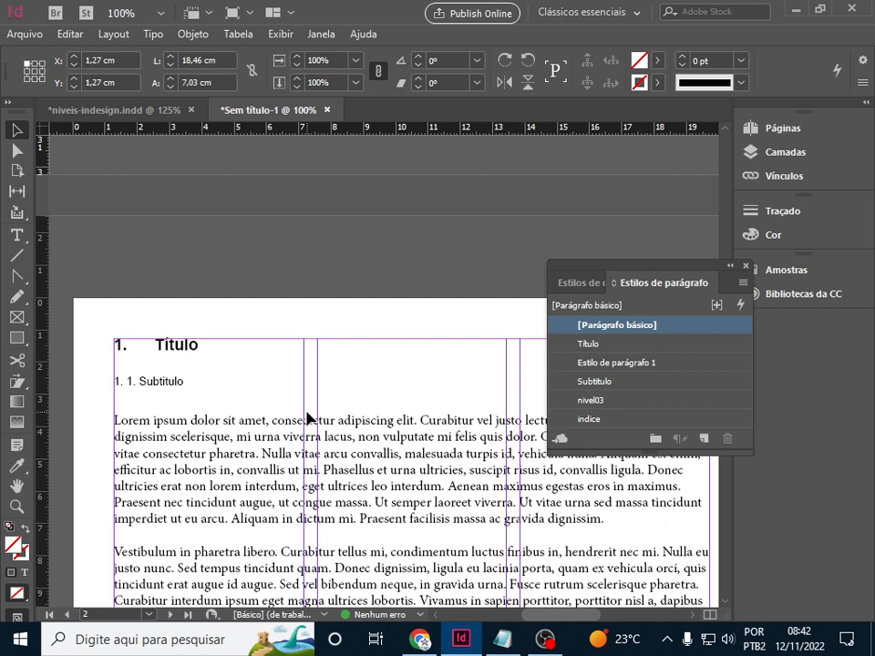
left_click(27, 33)
left_click(131, 56)
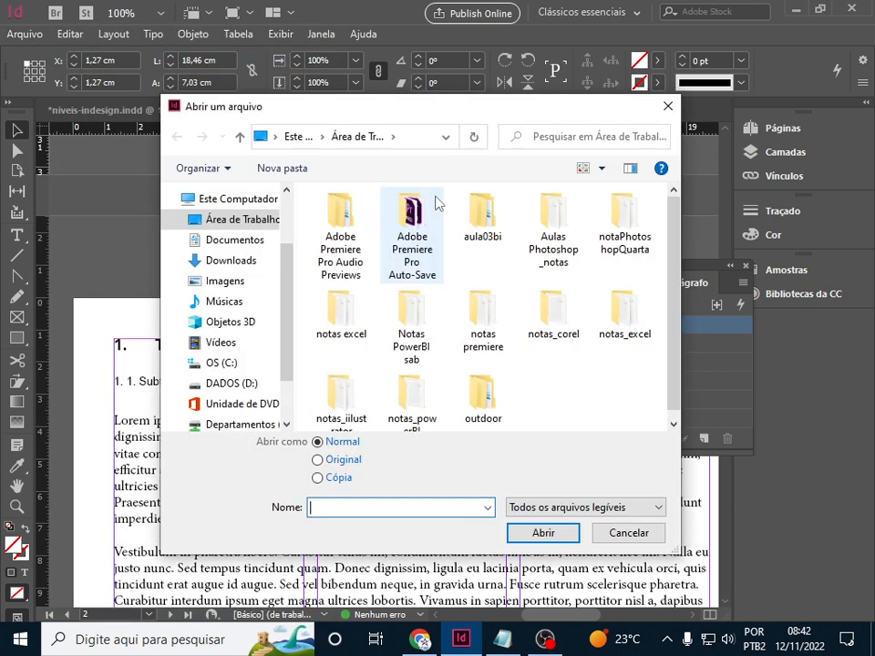
left_click(646, 541)
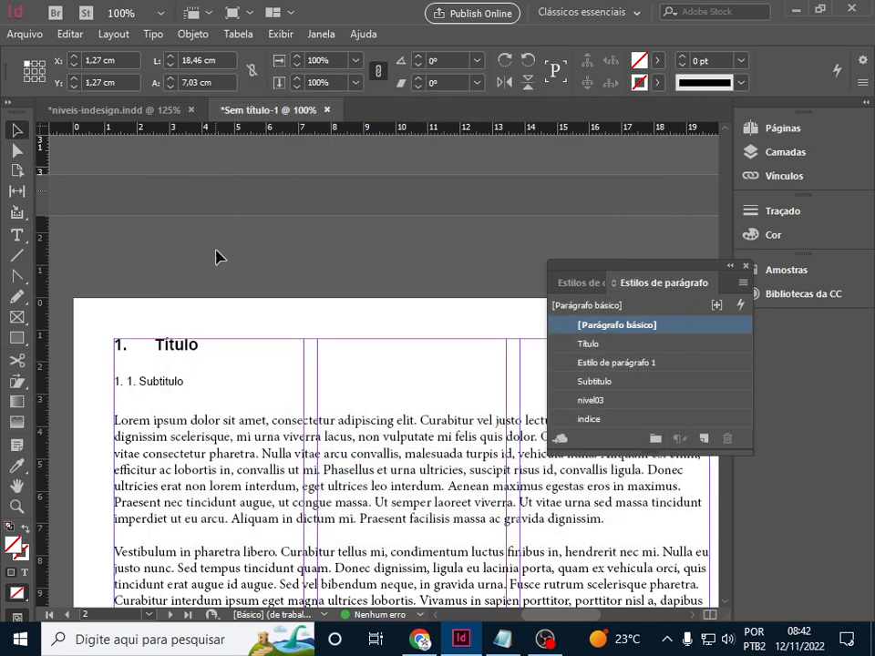
scroll(269, 351, "down", 5)
scroll(269, 351, "up", 5)
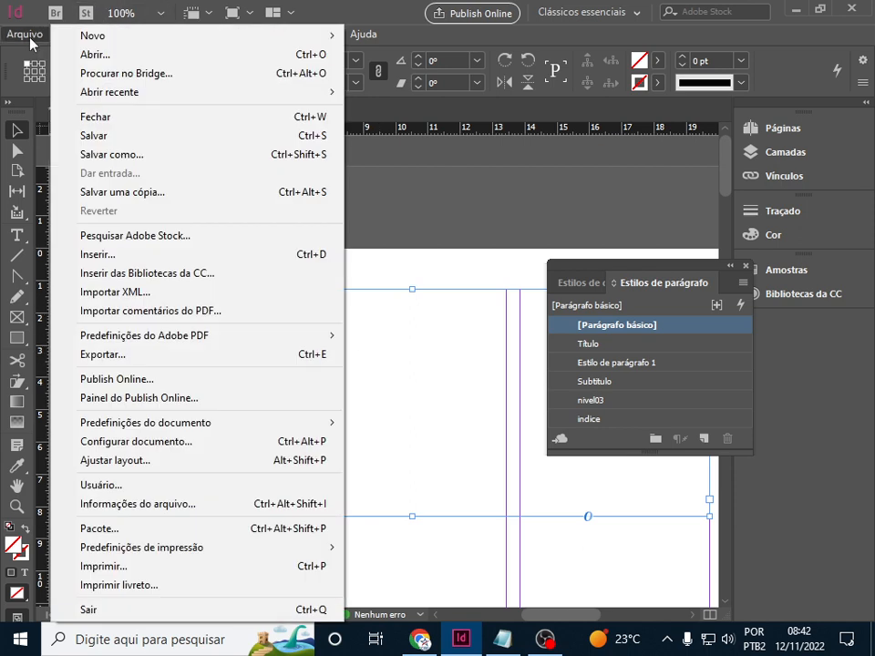
left_click(26, 33)
mouse_move(113, 93)
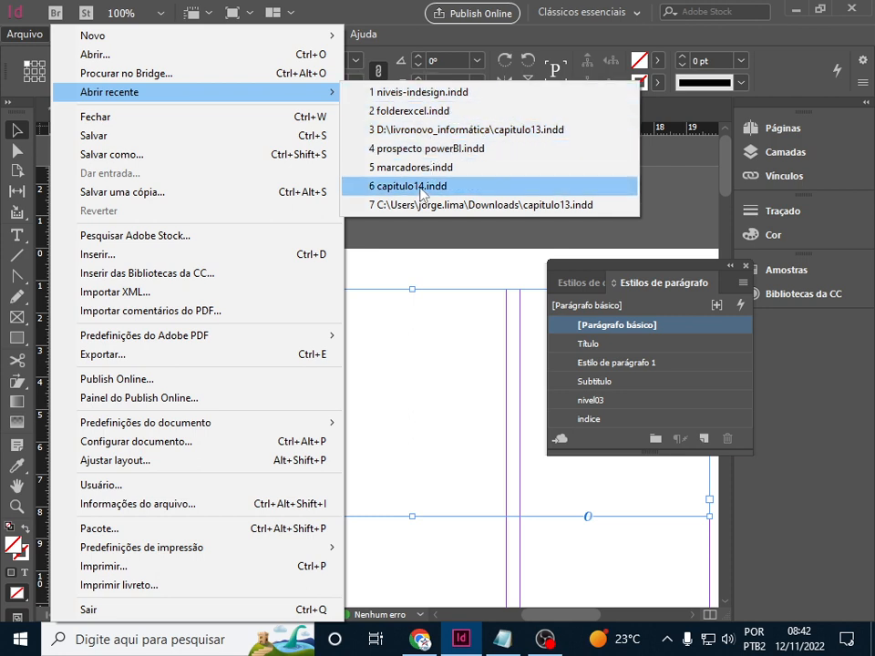
left_click(428, 259)
left_click(428, 259)
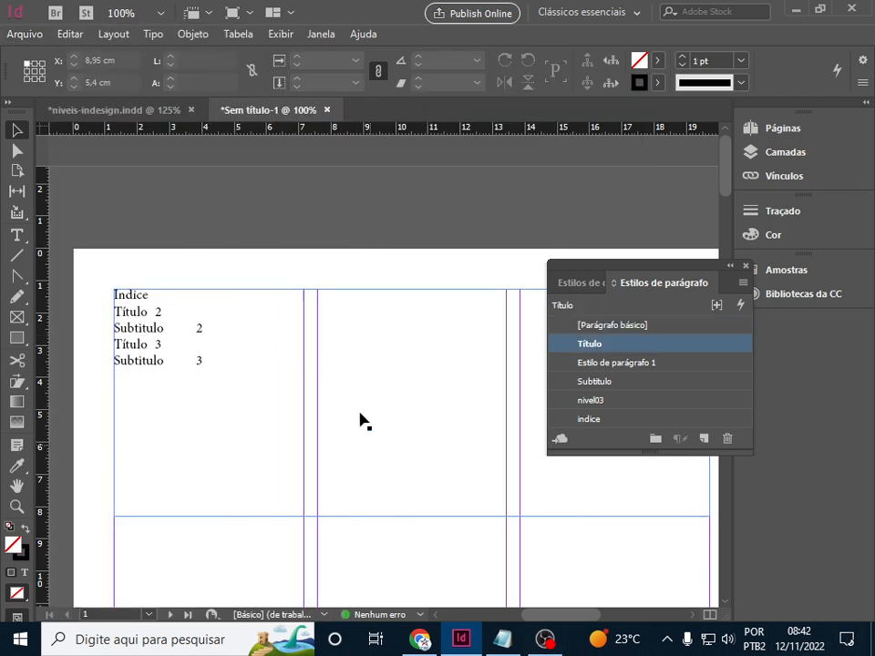
left_click(420, 638)
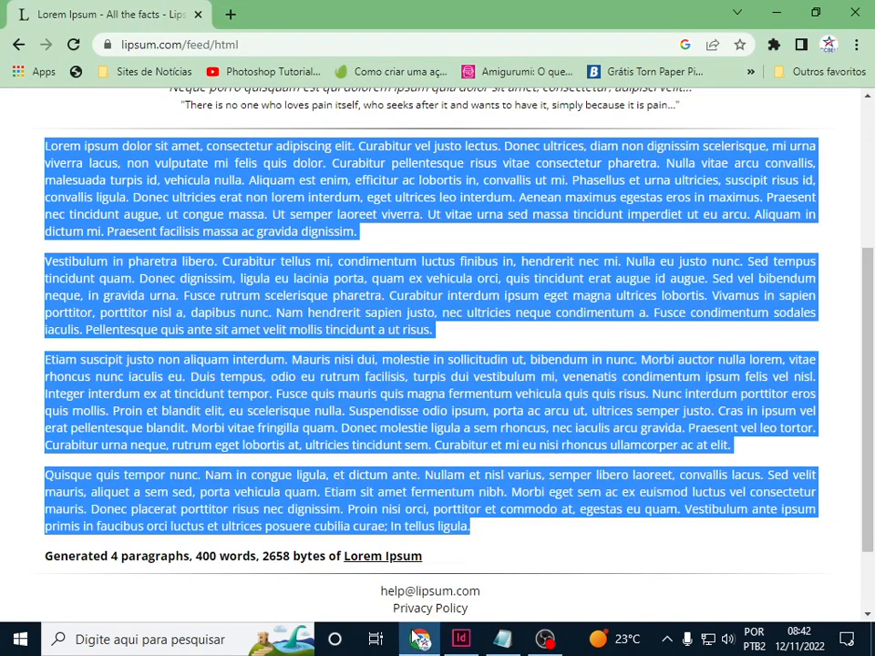
left_click(473, 644)
Compare the table of contents on page 1 with the numbered title and subtitle on page 2.
scroll(407, 290, "down", 3)
scroll(408, 291, "up", 5)
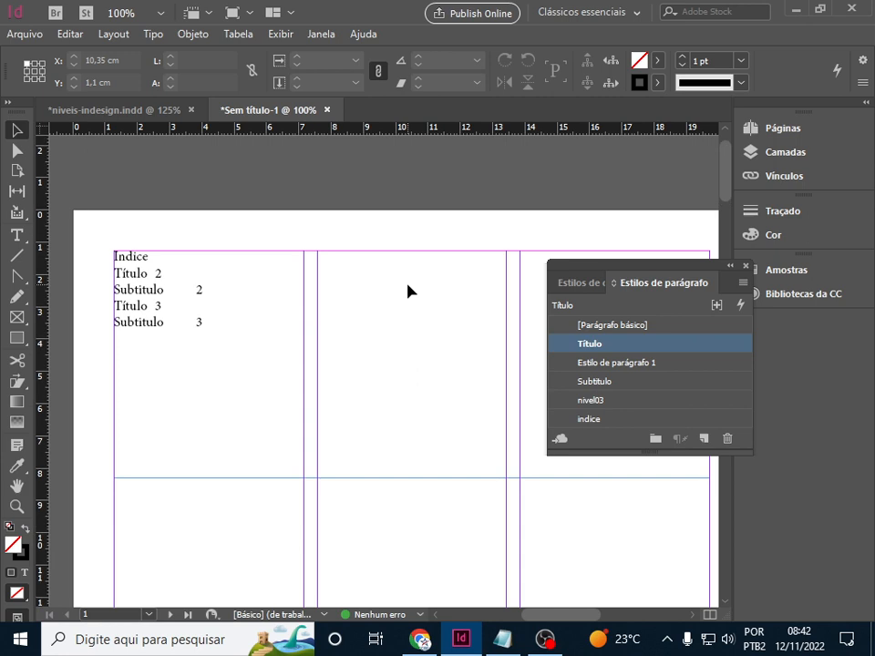
scroll(408, 291, "down", 6)
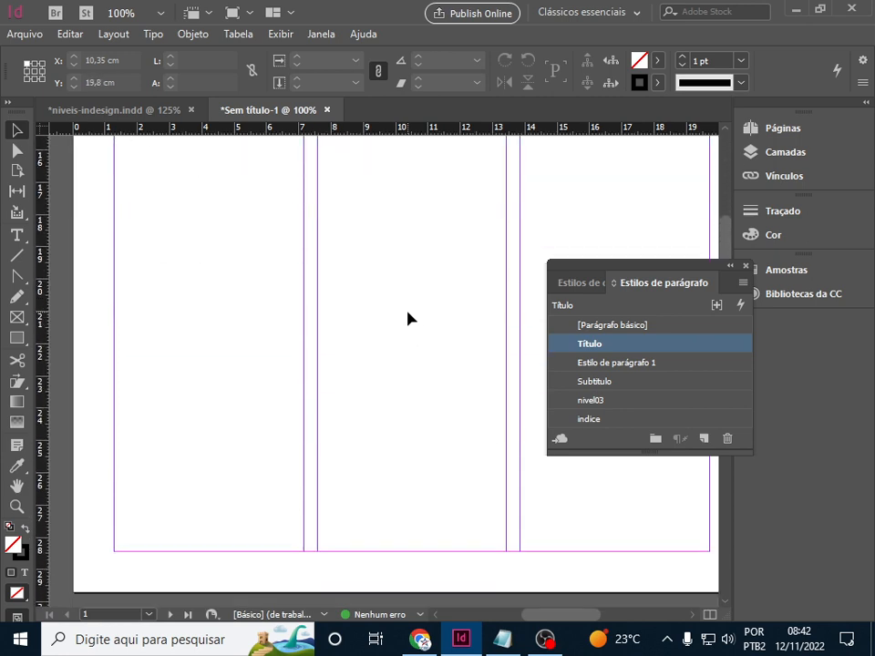
scroll(407, 318, "down", 10)
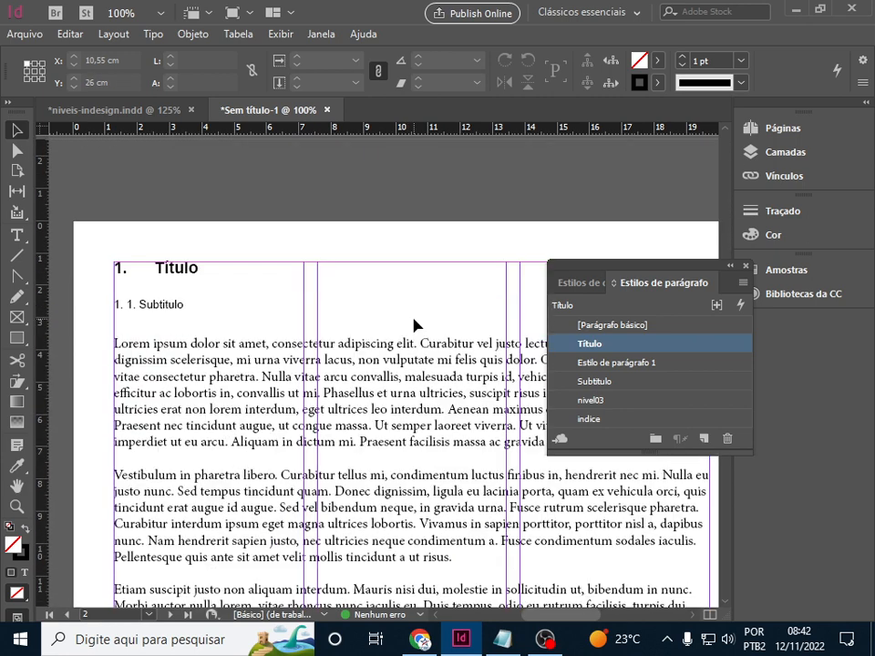
scroll(413, 325, "up", 15)
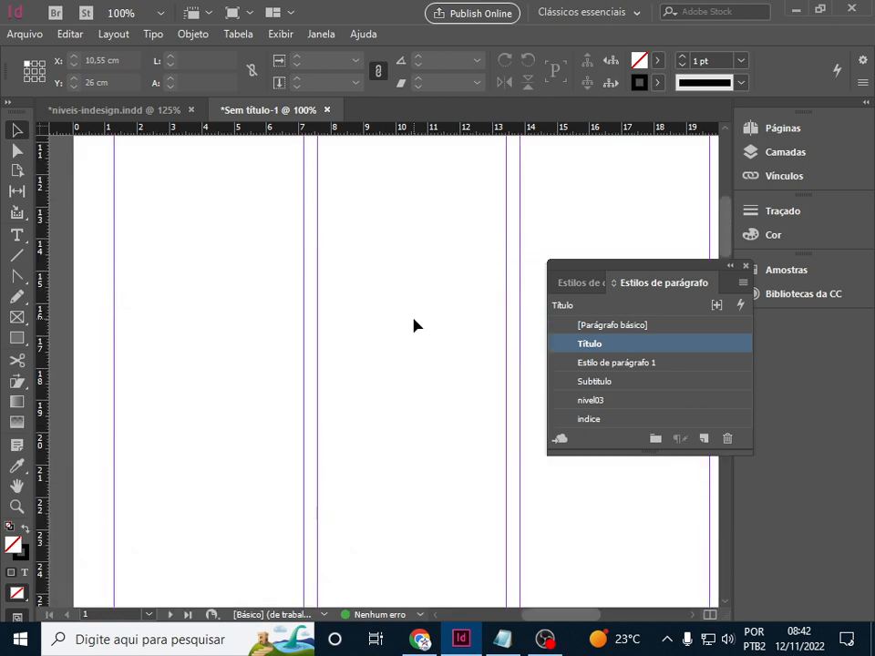
scroll(413, 325, "down", 5)
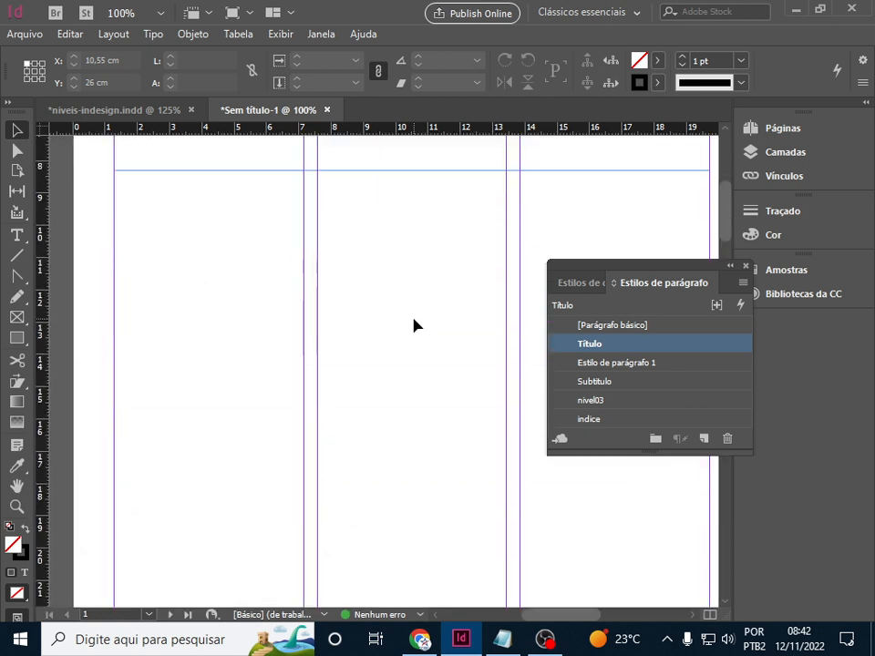
scroll(413, 325, "down", 5)
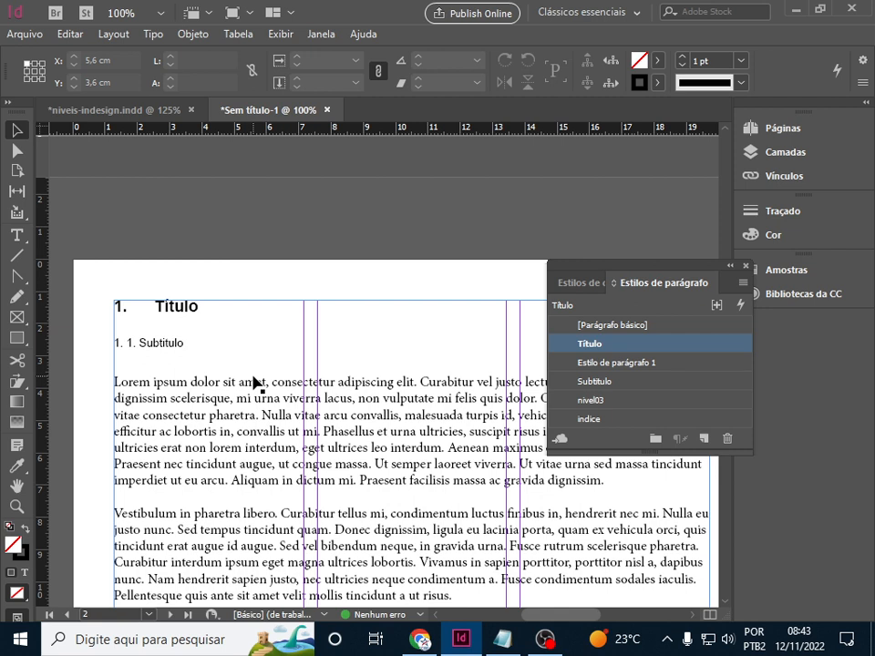
Close the Sem título-1 and niveis-indesign.indd documents without saving their changes, and exit the program.
left_click(328, 111)
left_click(521, 342)
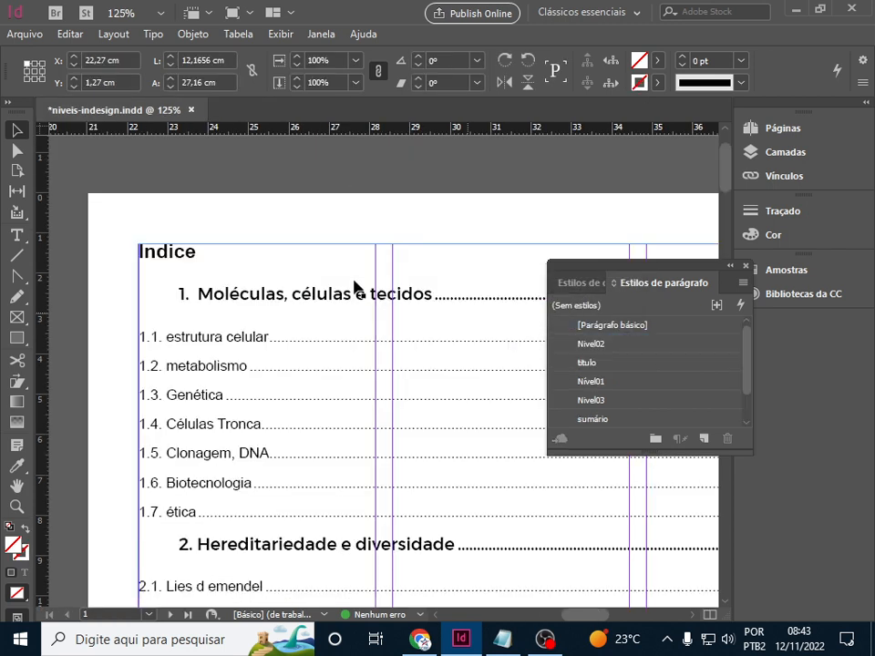
left_click(191, 110)
left_click(522, 342)
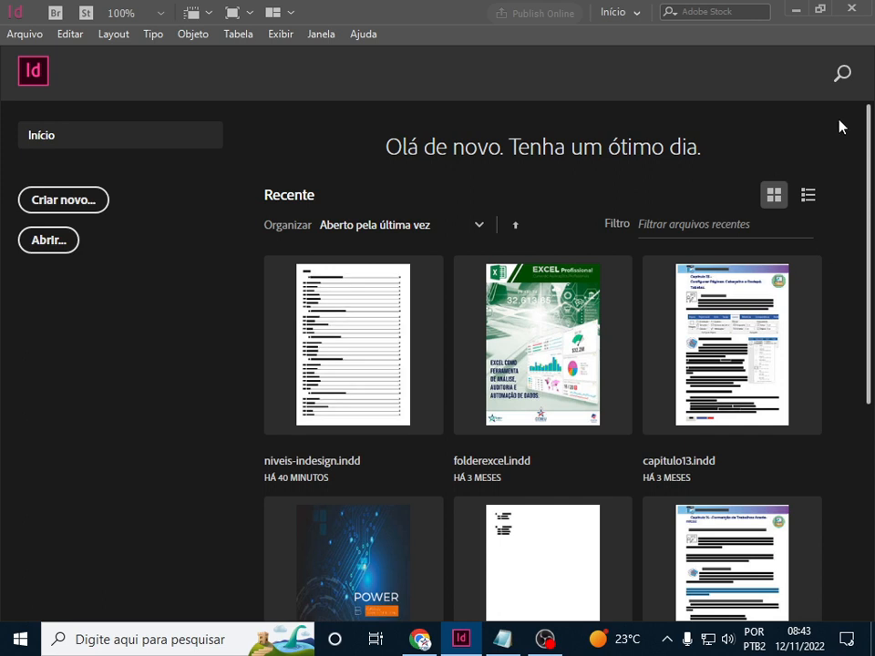
left_click(471, 465)
left_click(847, 14)
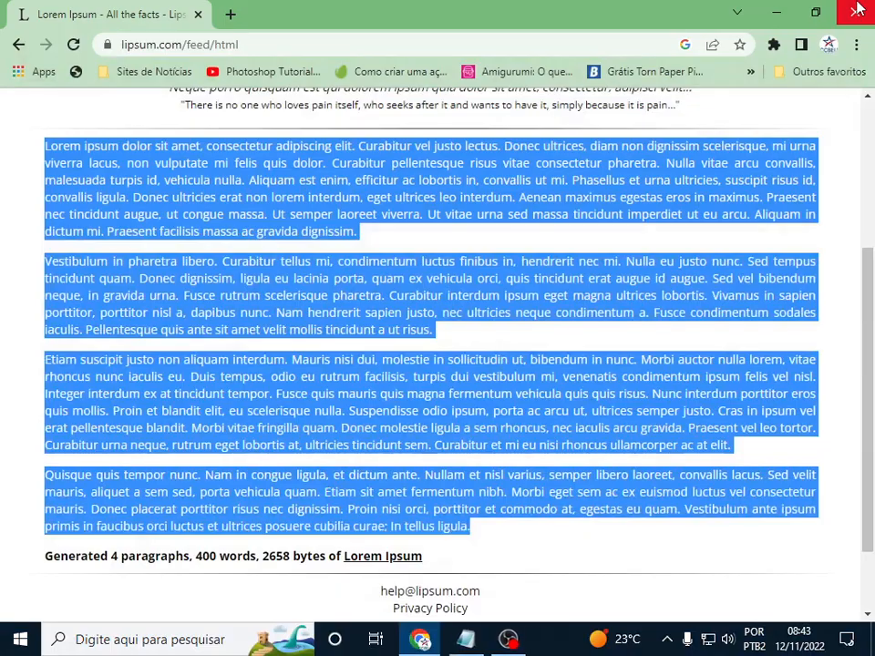
left_click(775, 14)
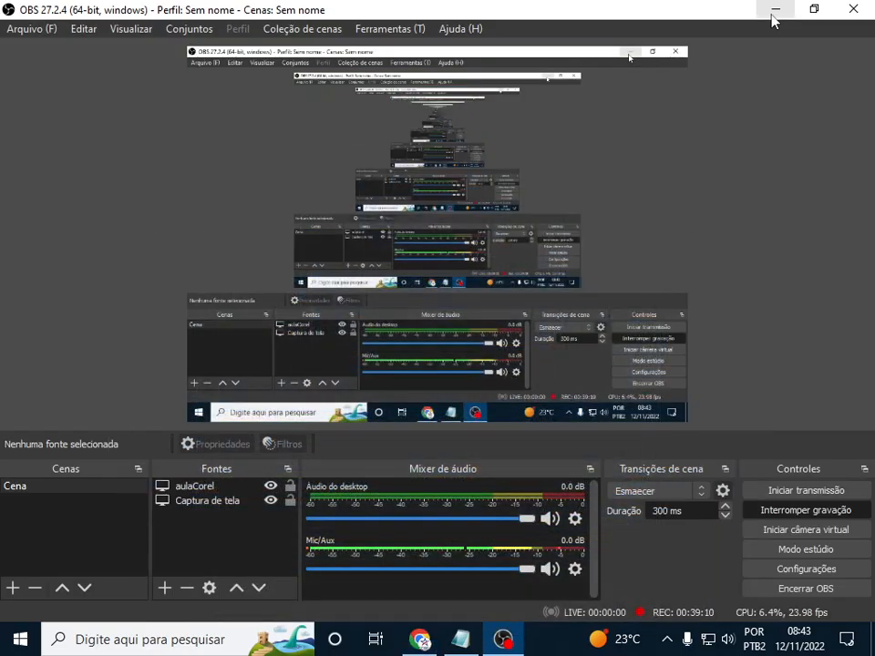
left_click(773, 10)
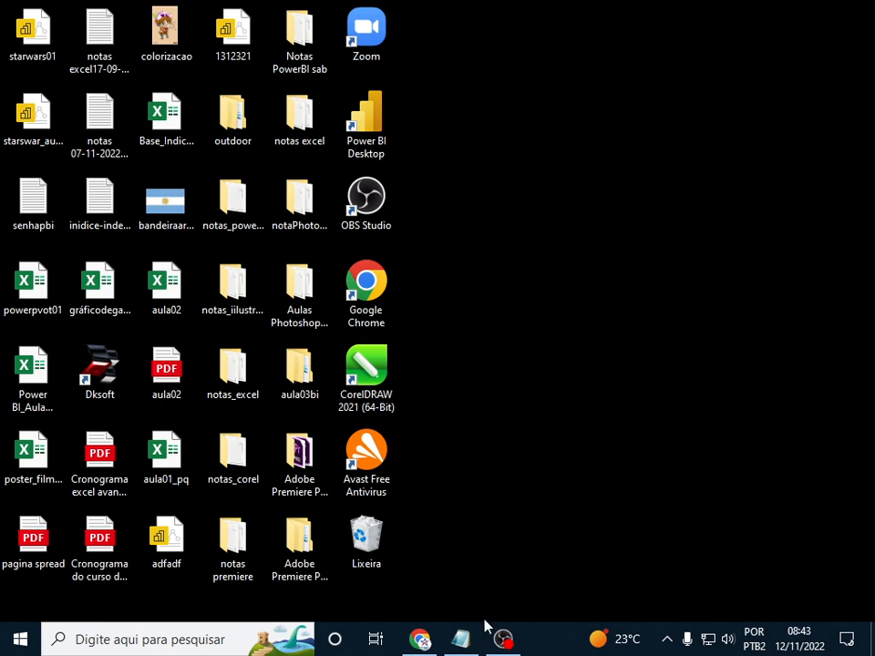
left_click(503, 639)
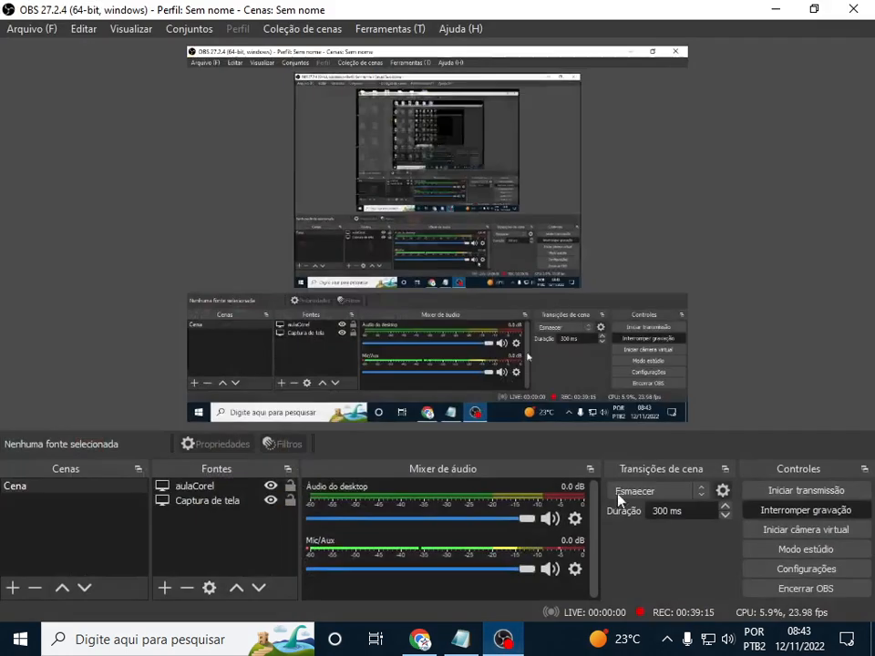
left_click(853, 11)
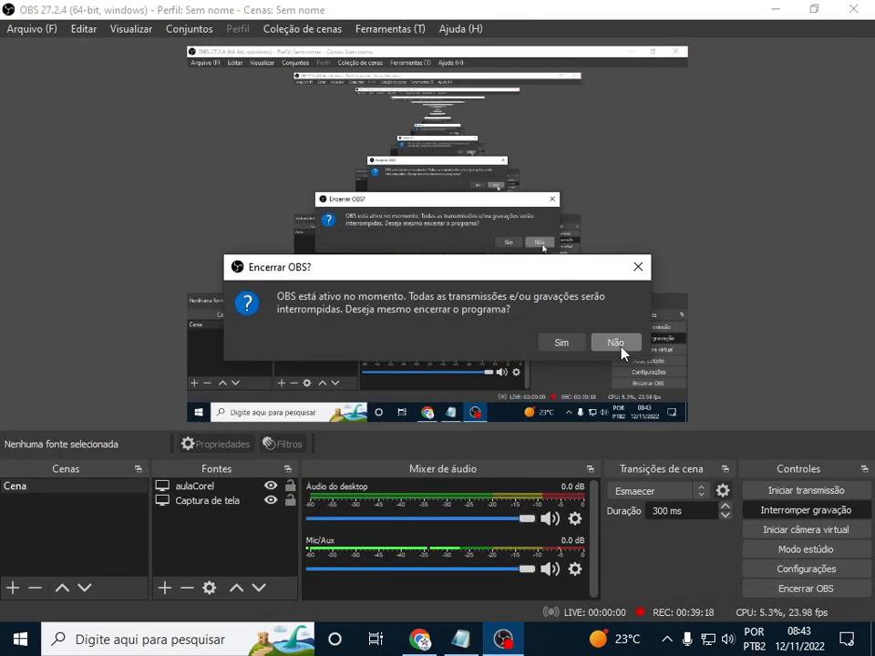